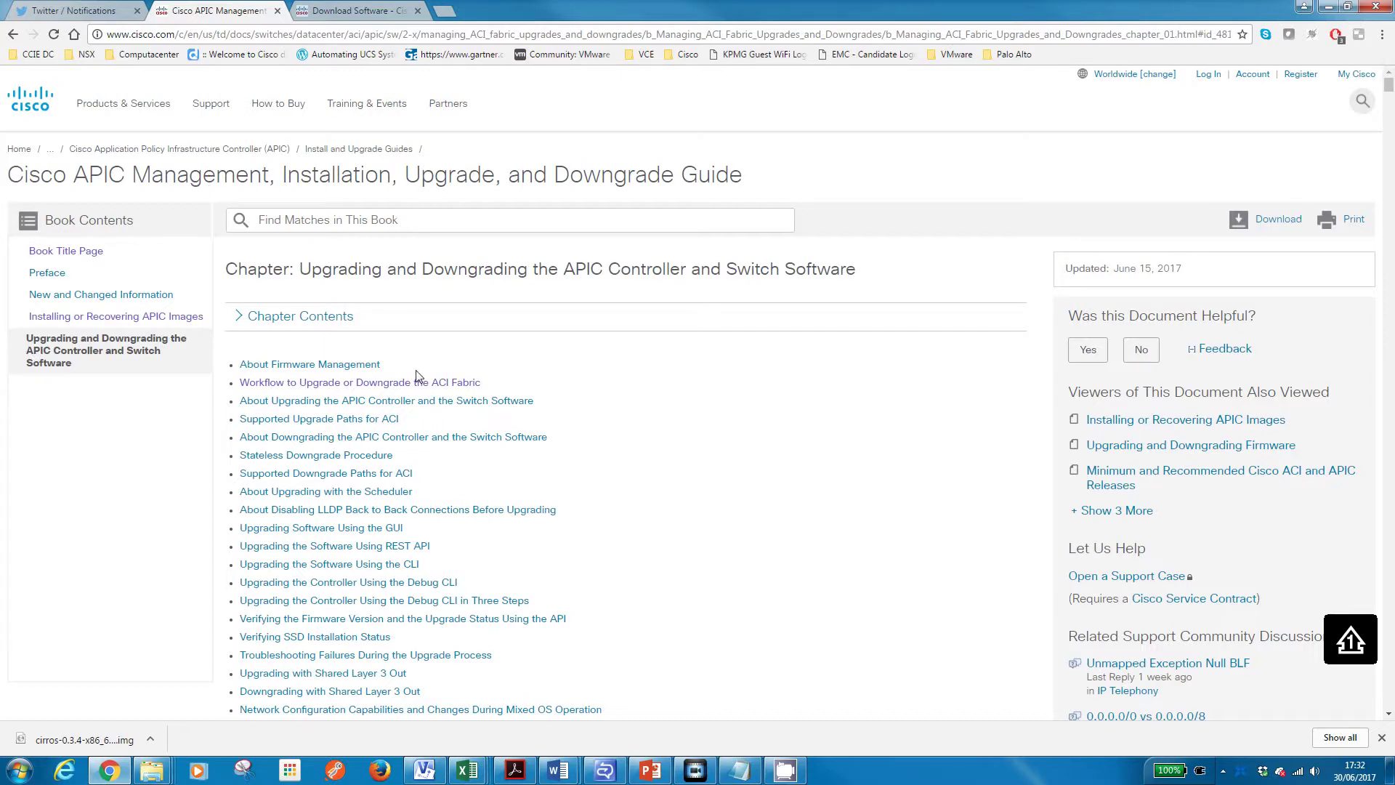
Read the upgrade workflow to the Supported Upgrade Paths table, then show Visio's Physical Topology page
scroll(417, 375, down, 2)
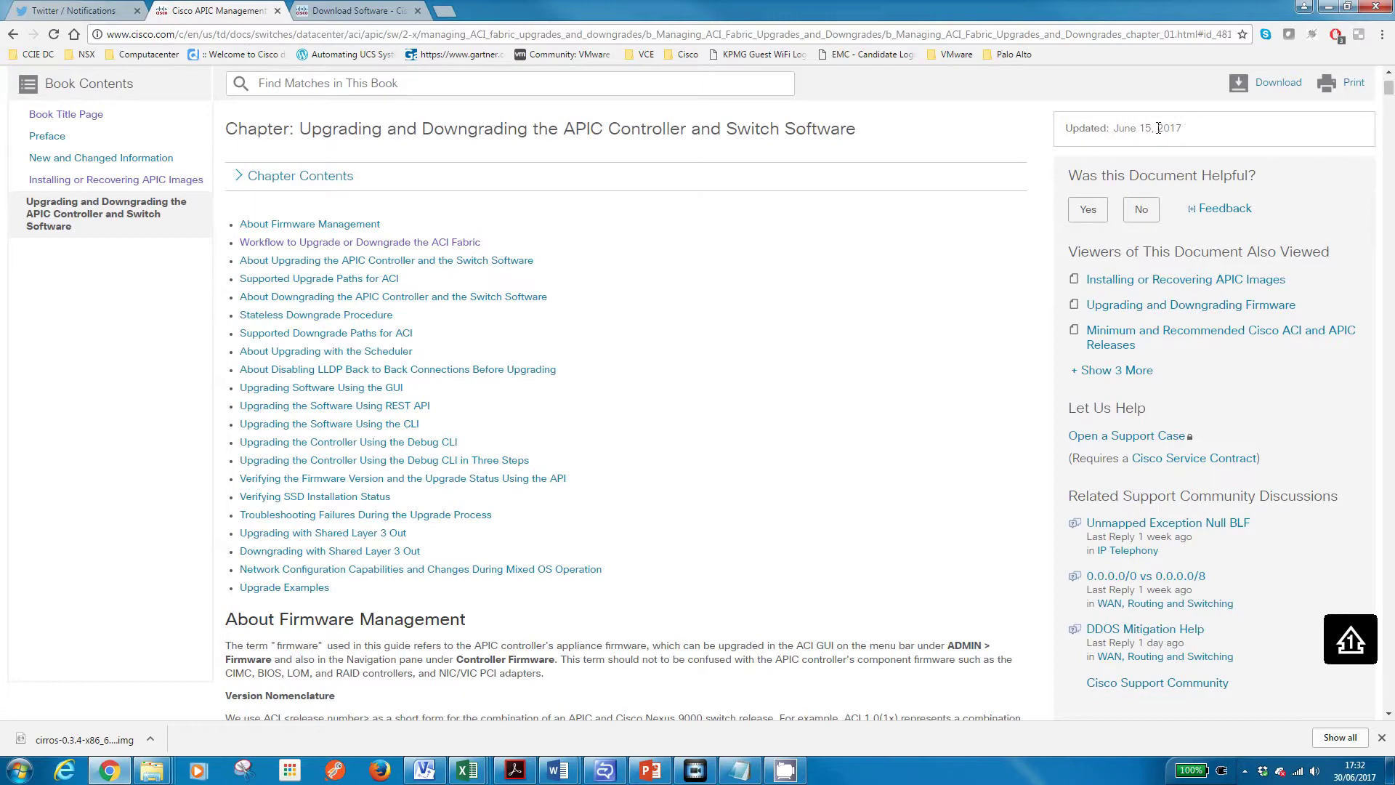
scroll(774, 271, down, 6)
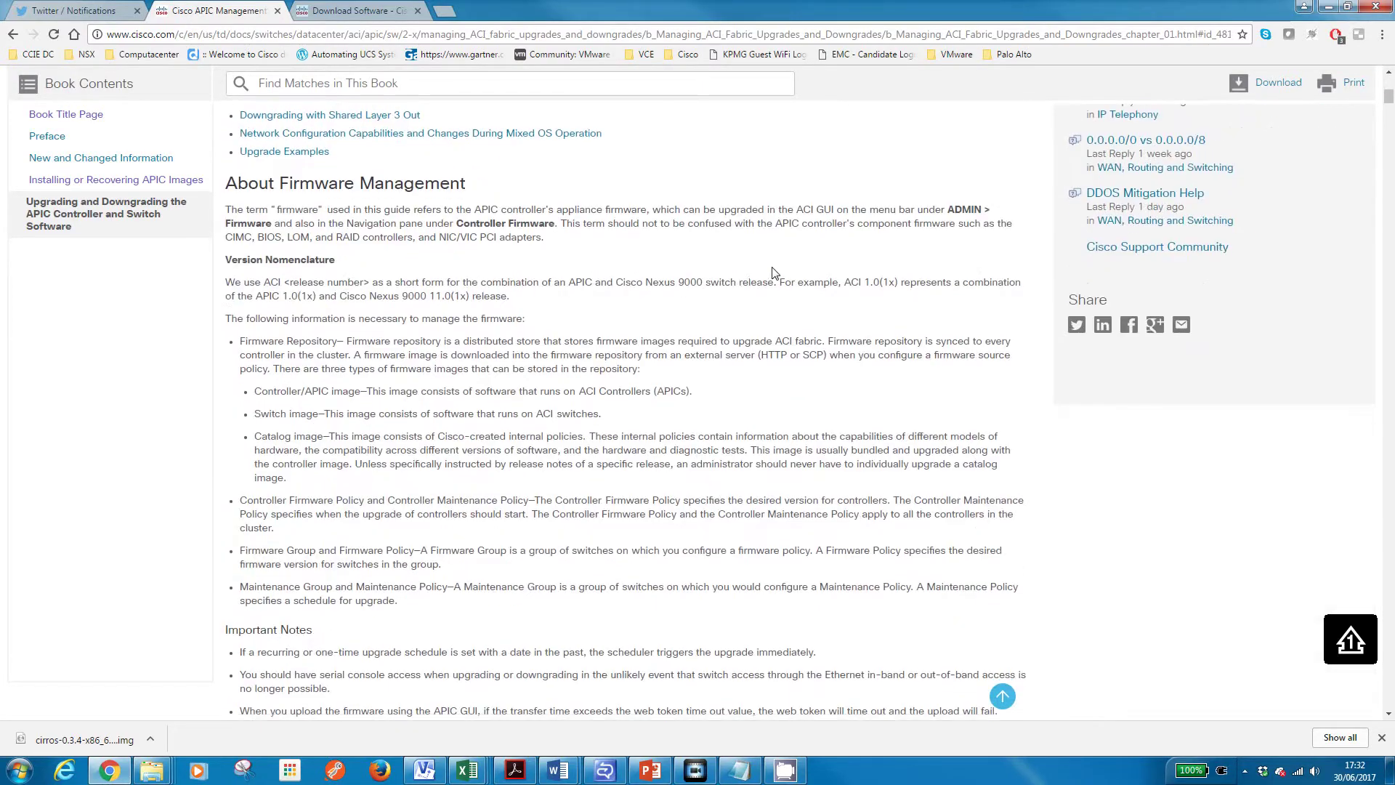
scroll(774, 270, down, 6)
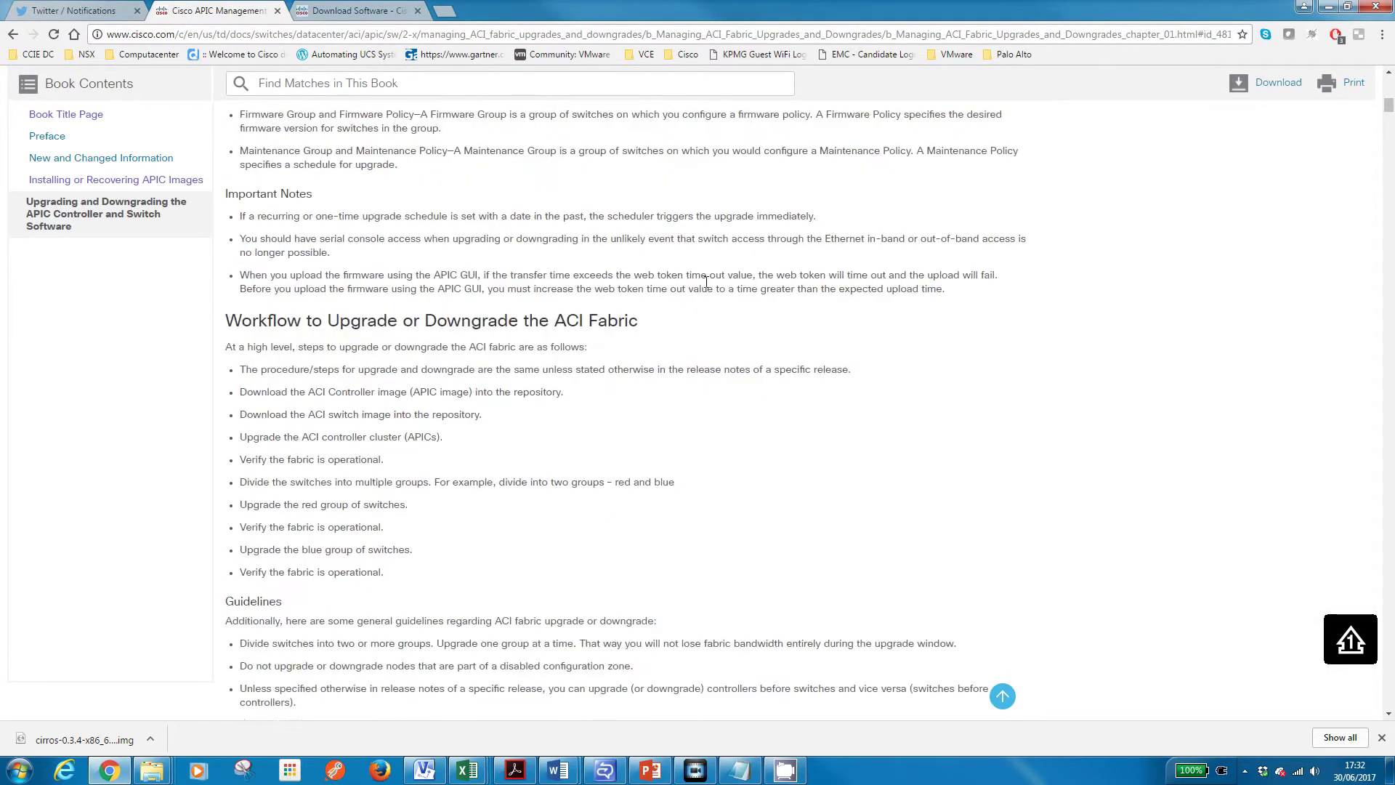
scroll(716, 282, down, 3)
scroll(727, 283, down, 4)
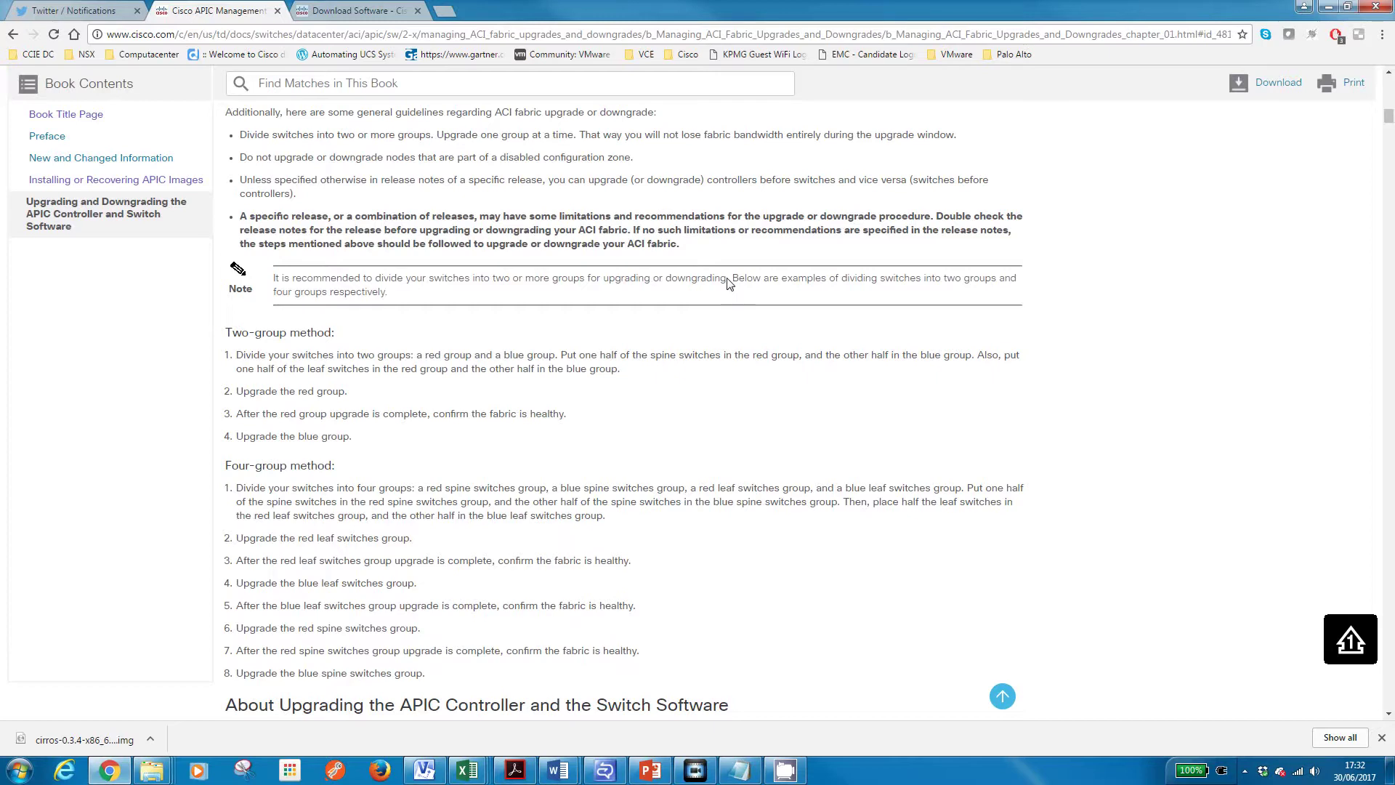
scroll(729, 281, down, 4)
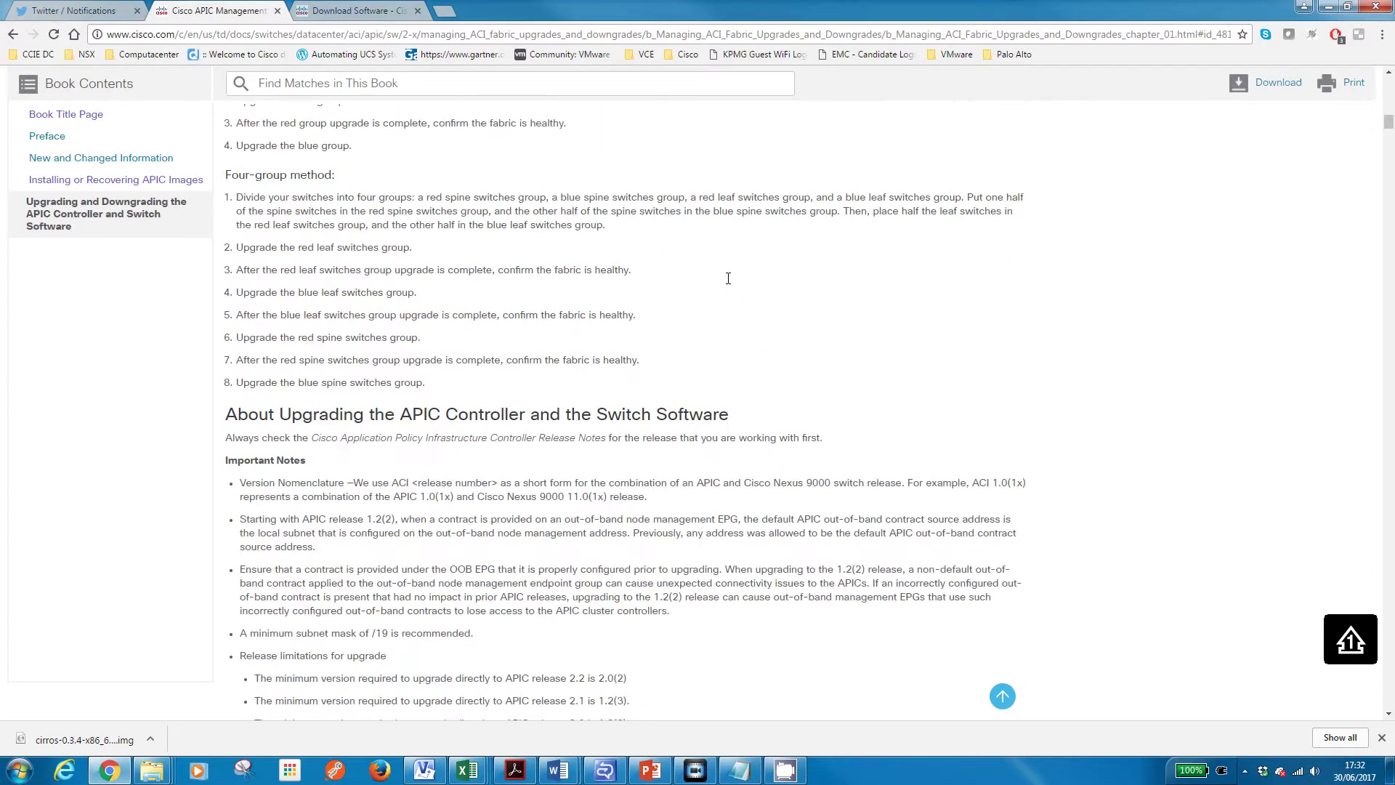
scroll(728, 278, down, 4)
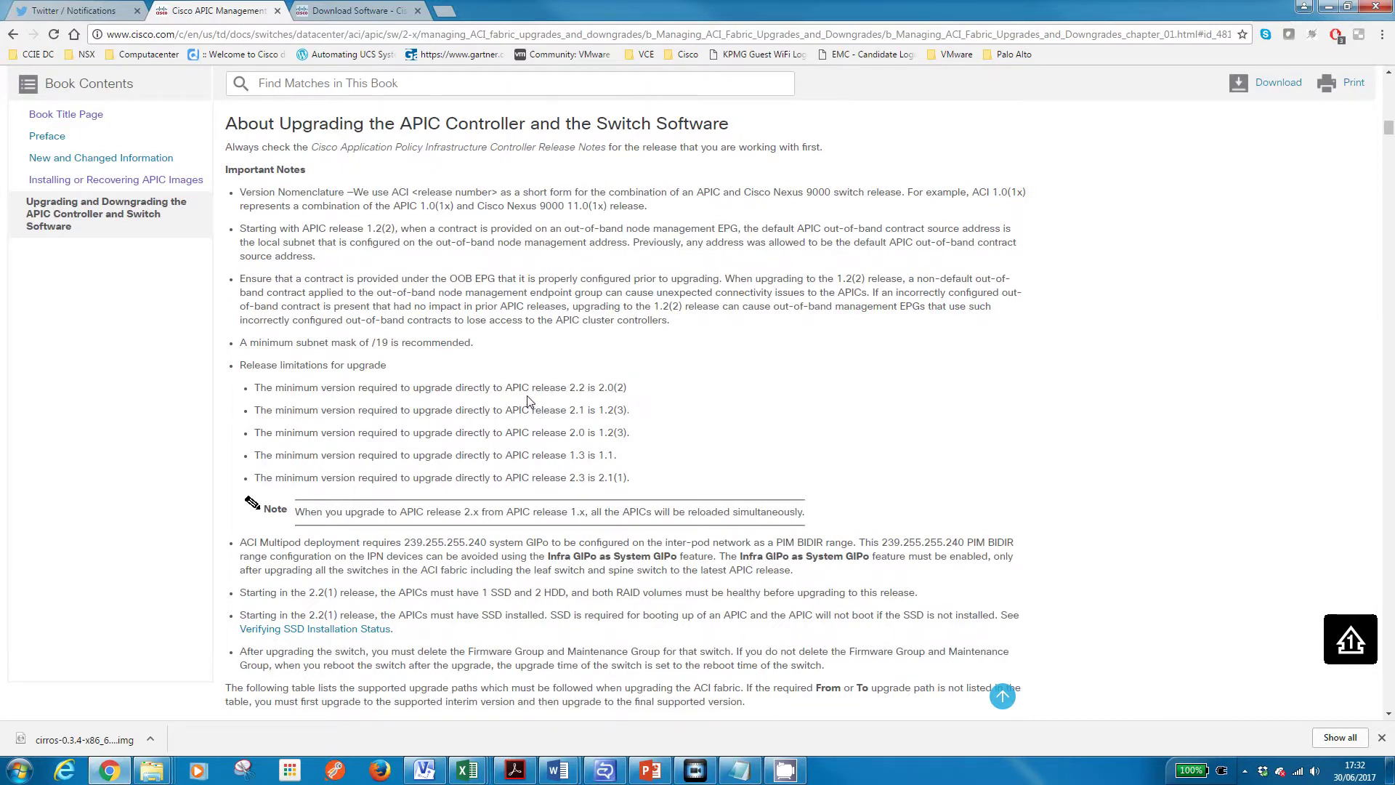
scroll(528, 401, down, 7)
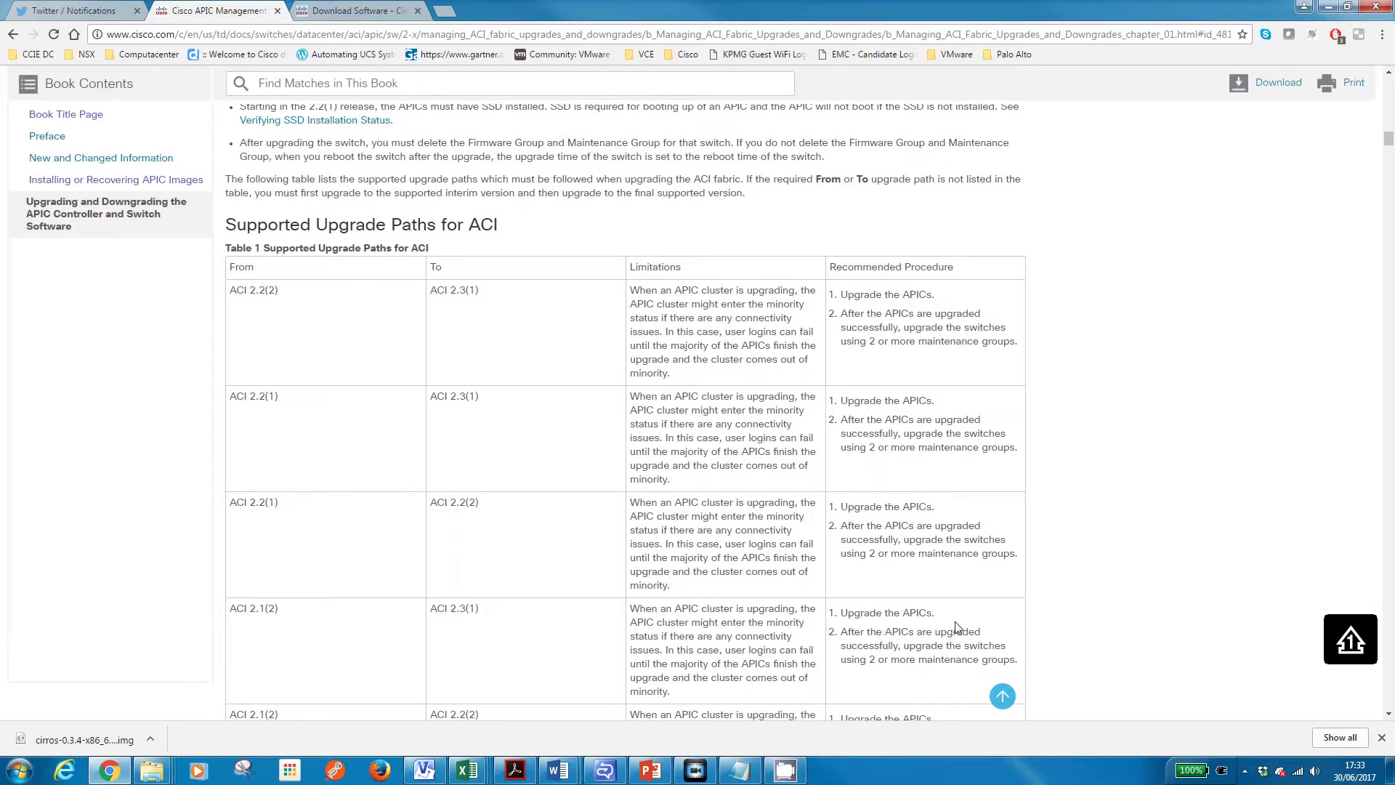
scroll(894, 621, down, 1)
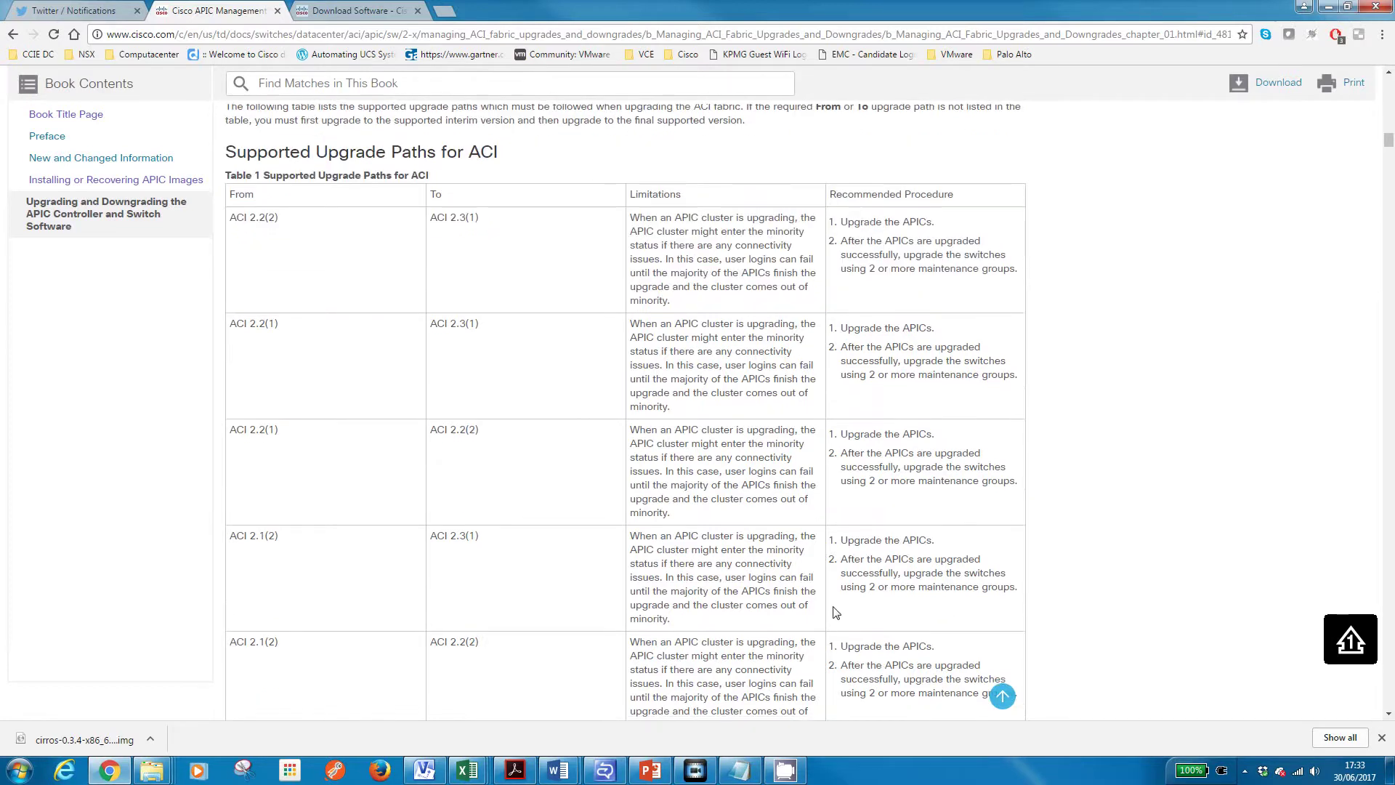
scroll(832, 596, down, 2)
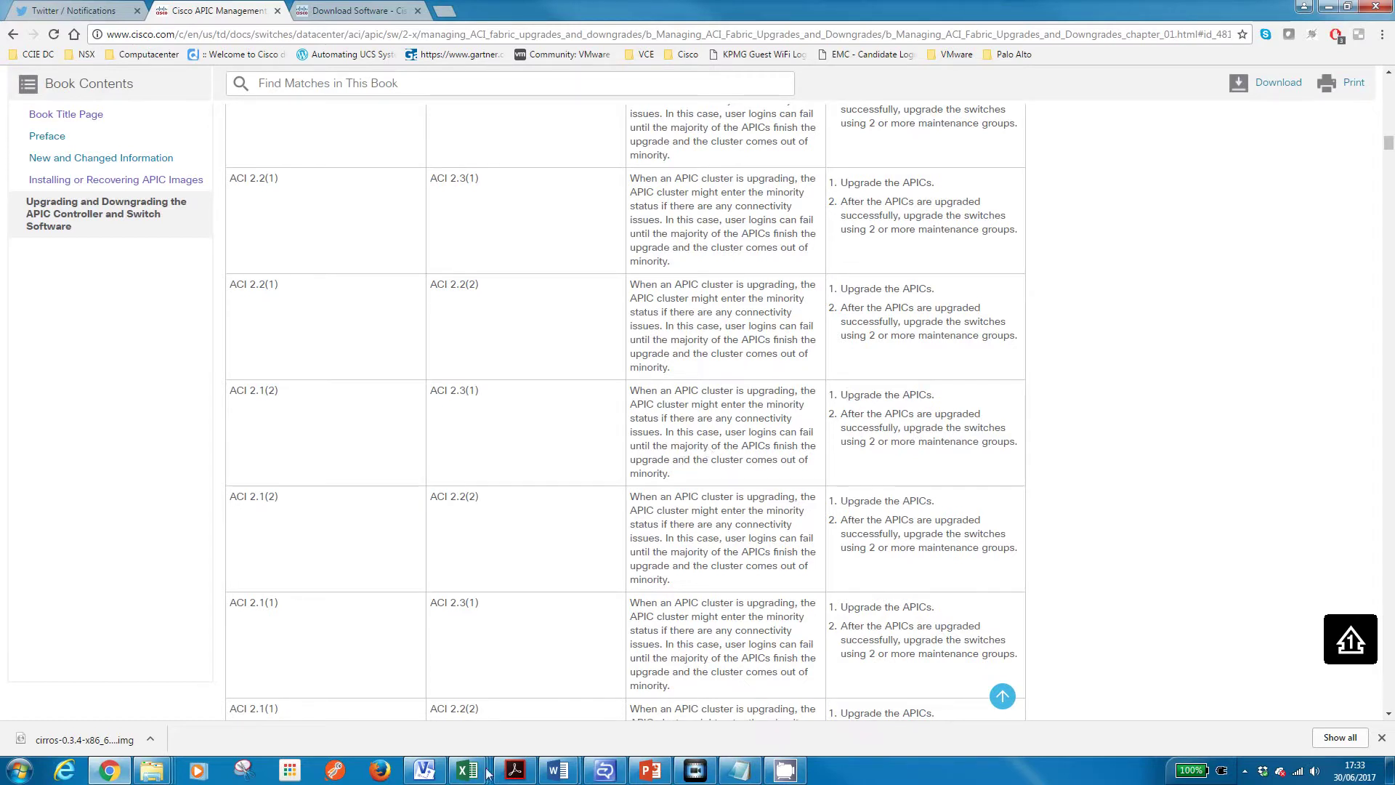
click(427, 771)
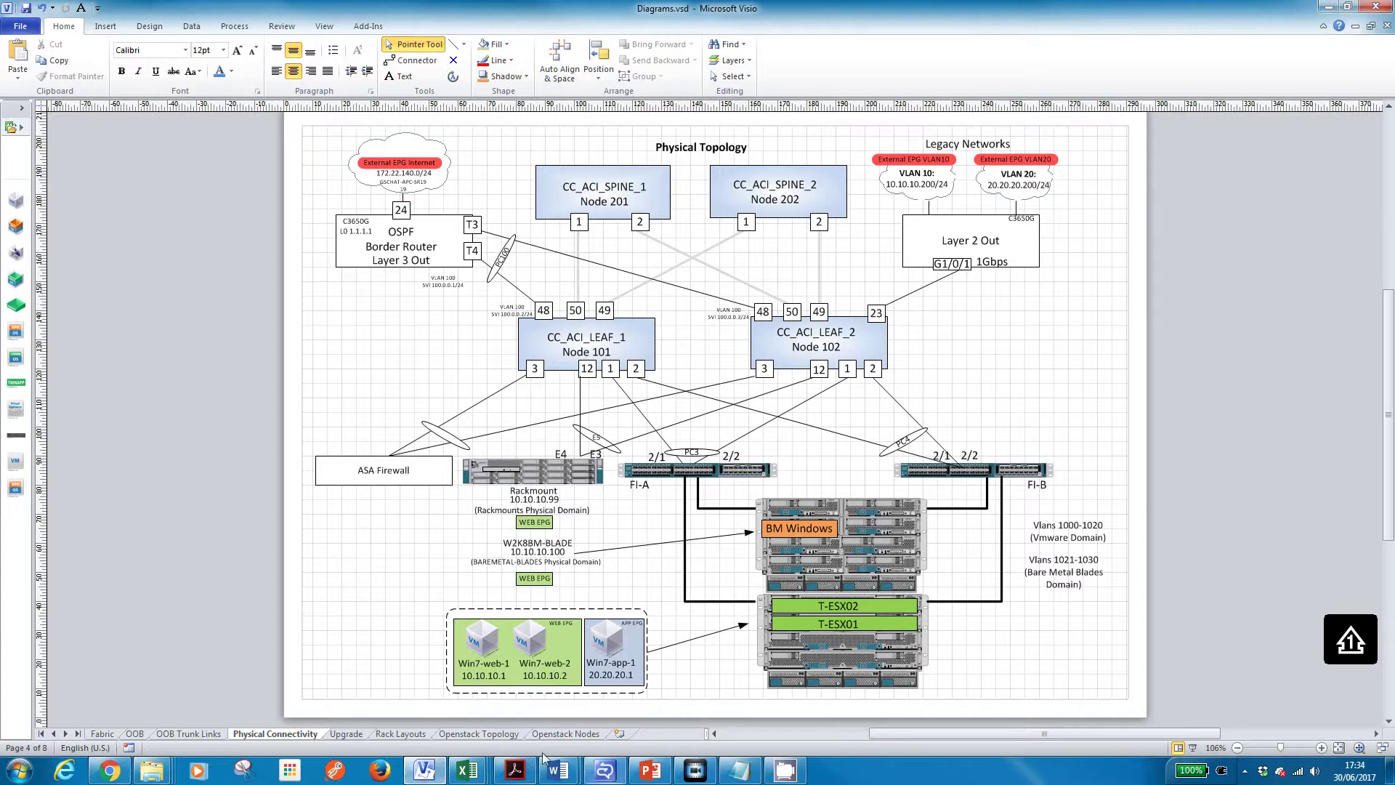
Go back to the Cisco guide's supported upgrade paths from ACI 2.1 and 2.2
click(125, 768)
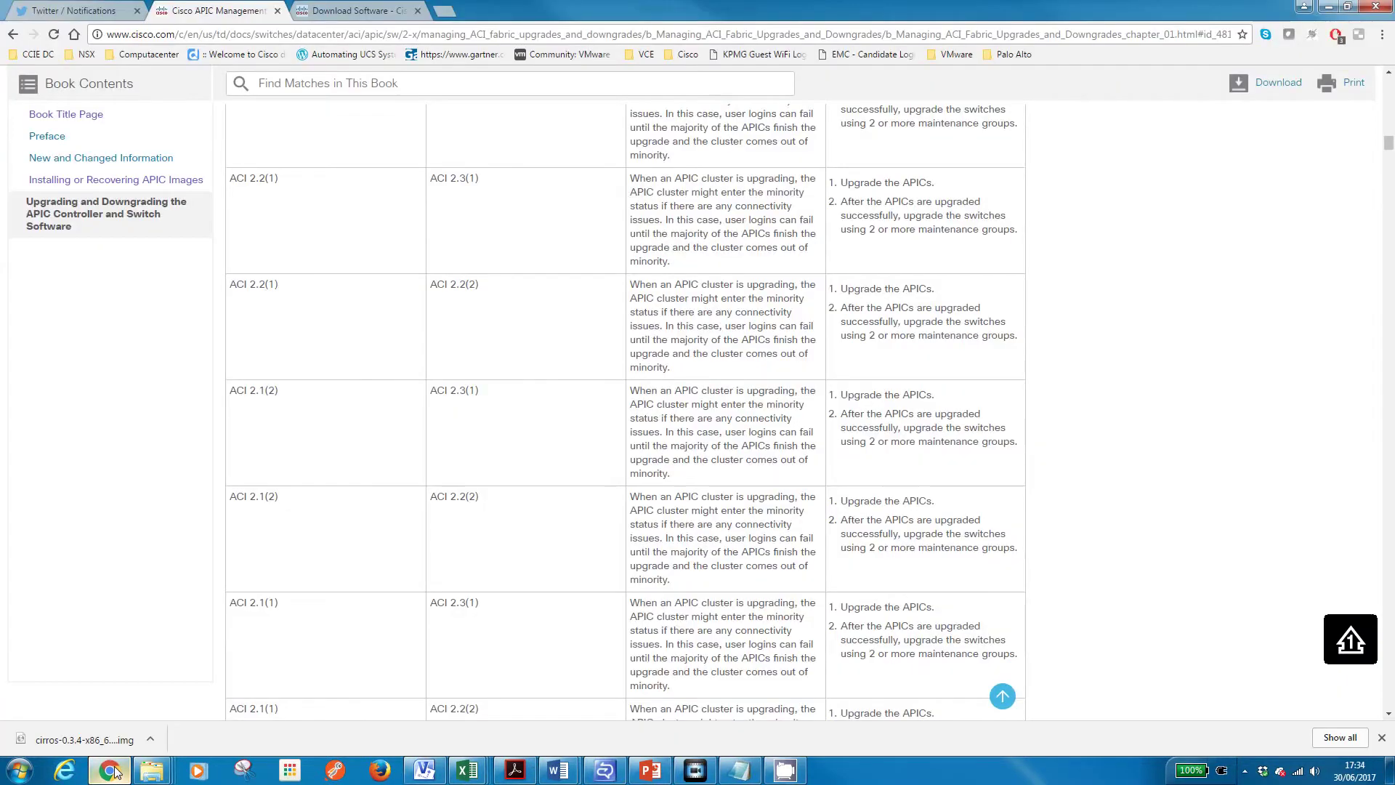
Find APIC Software, open release 2.3(1e) under All Releases > 2.3, and request the APIC Image download
click(327, 11)
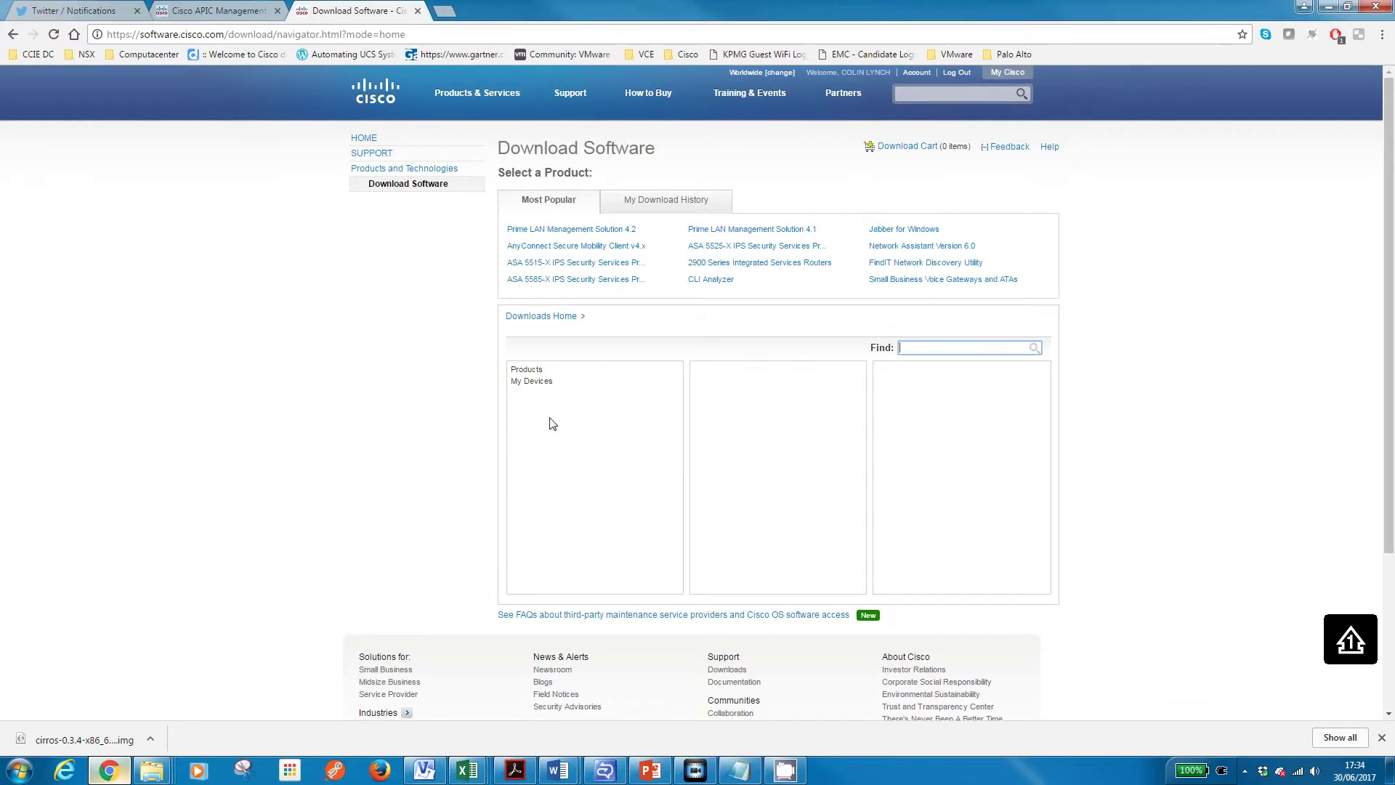
text(apic)
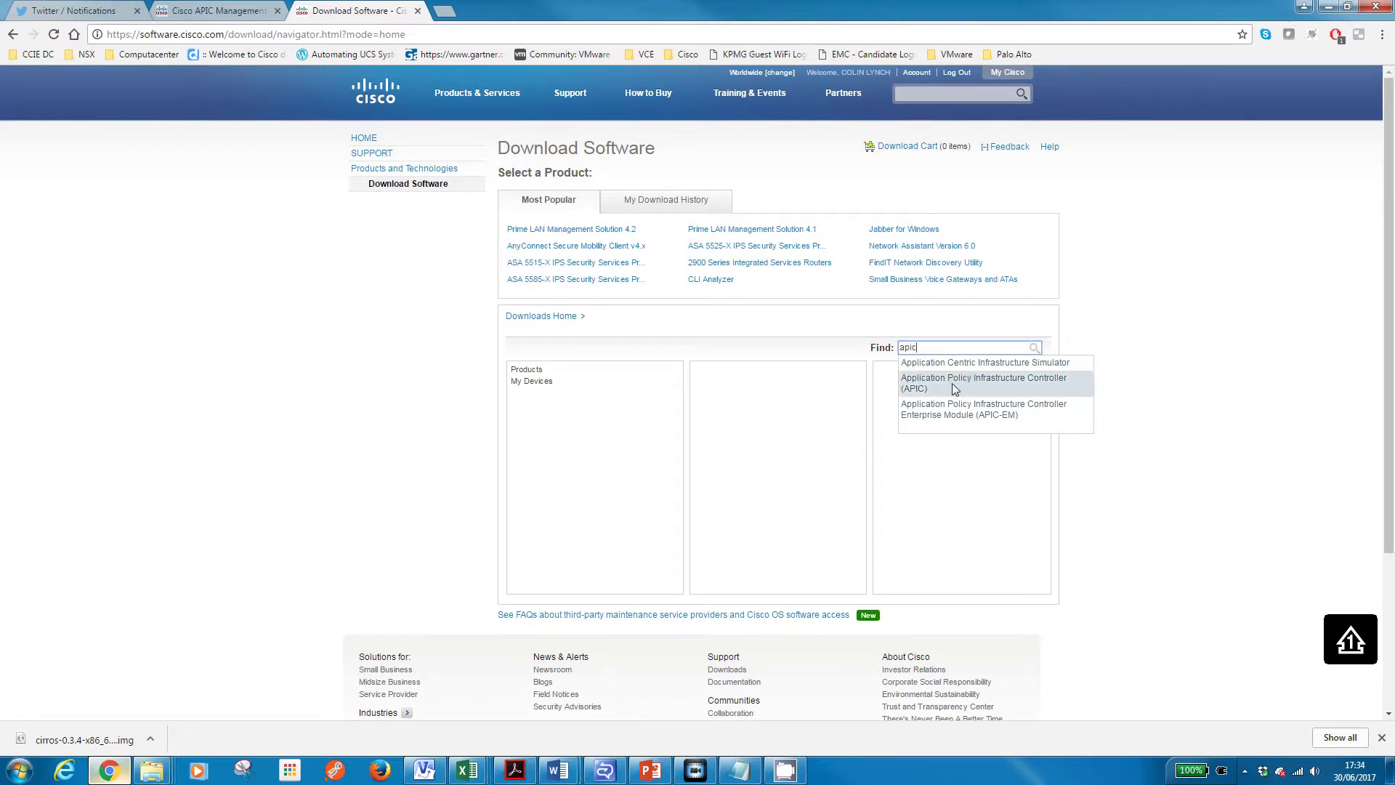
click(954, 385)
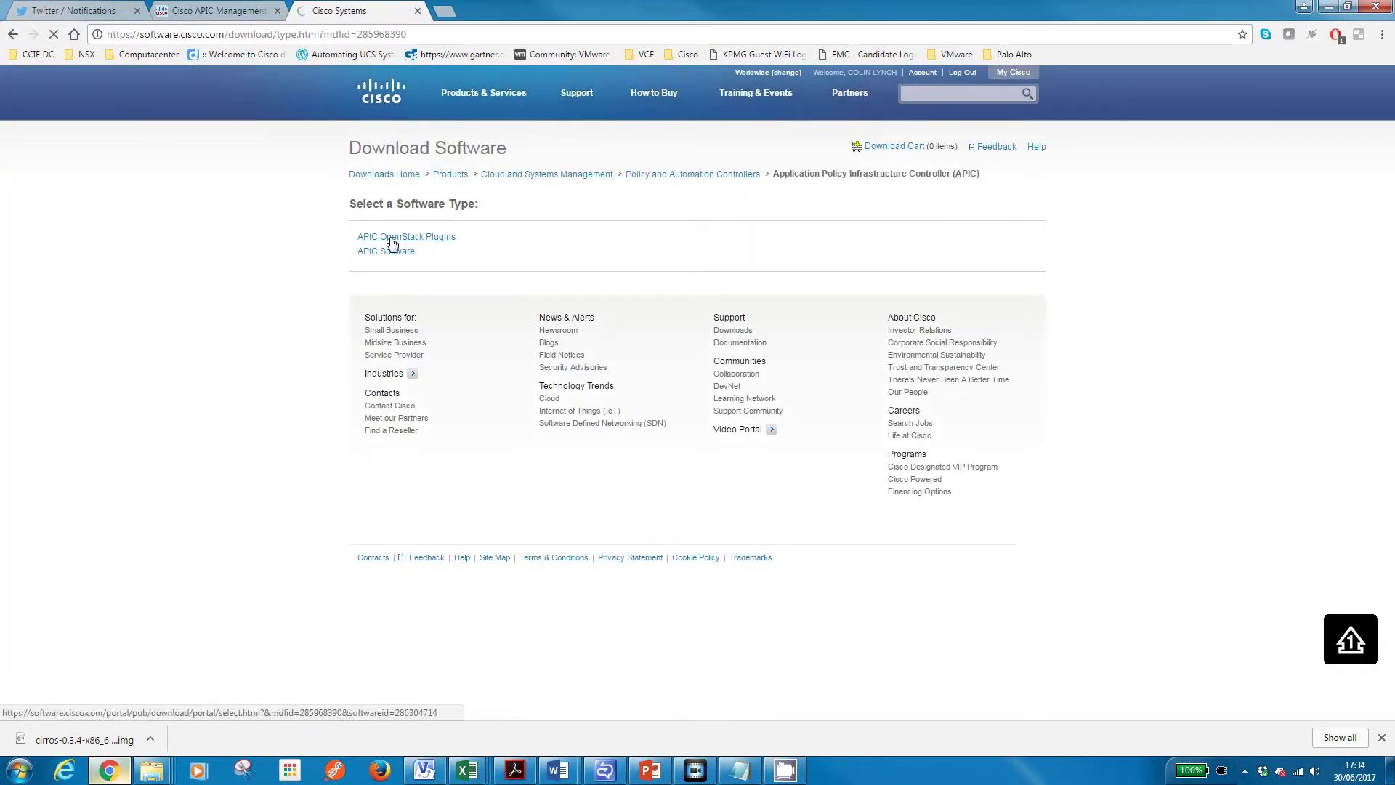
click(405, 258)
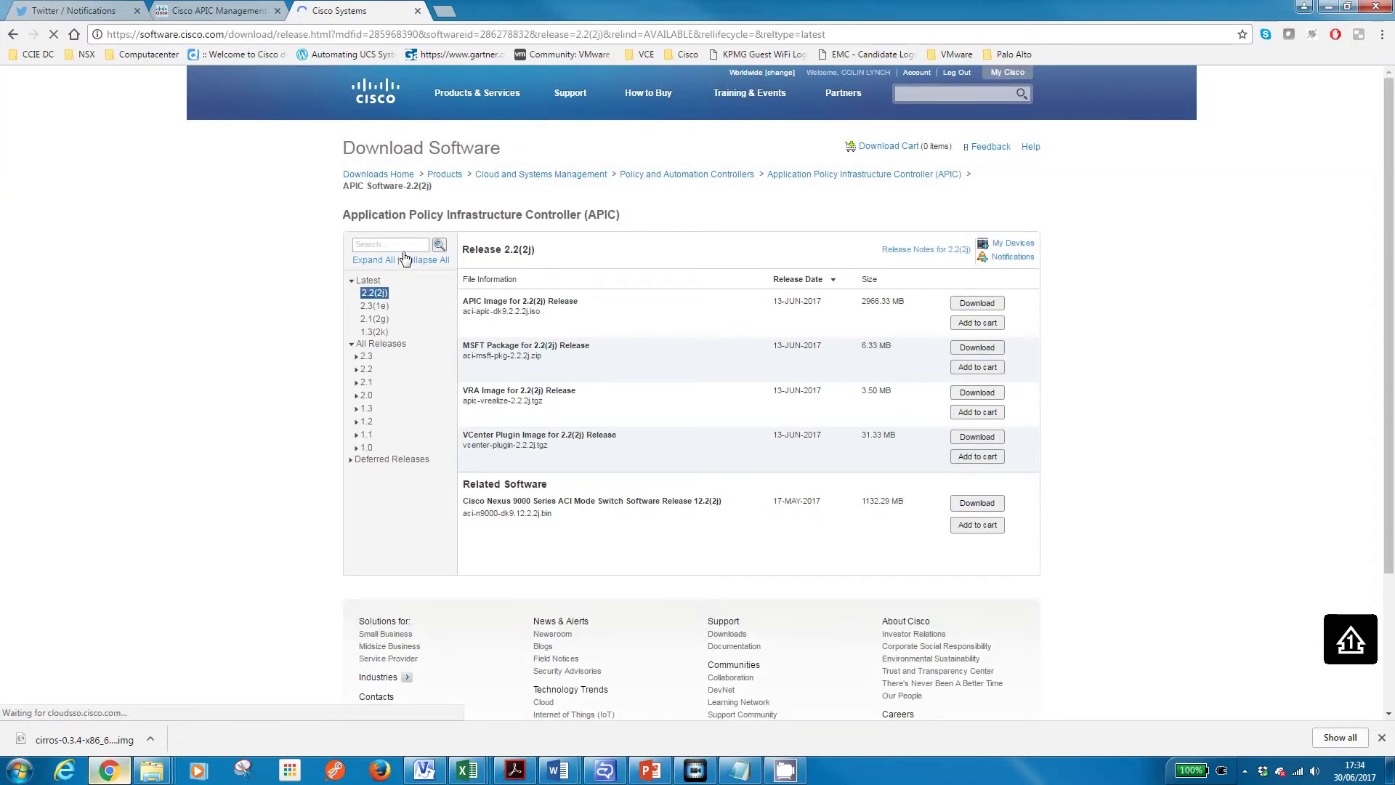
click(367, 356)
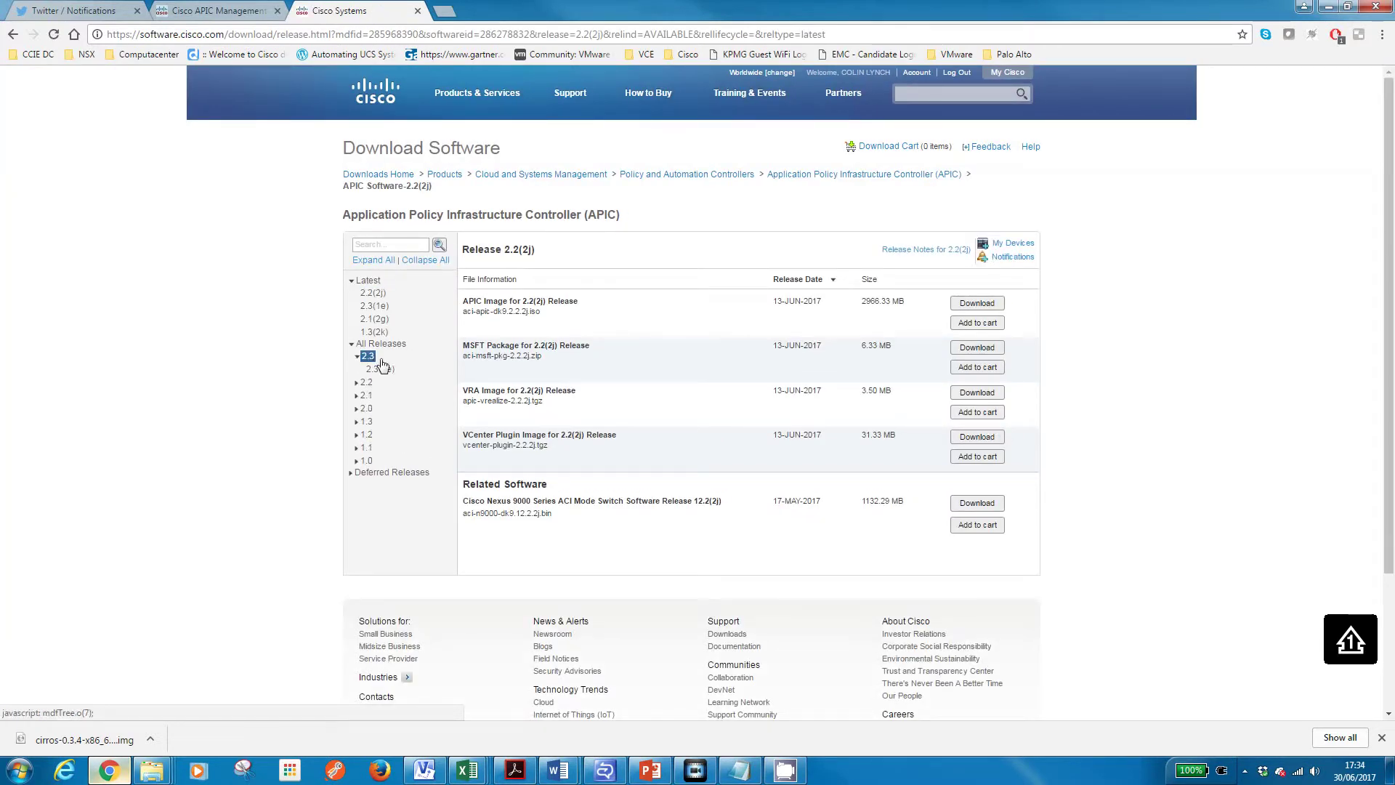
click(382, 370)
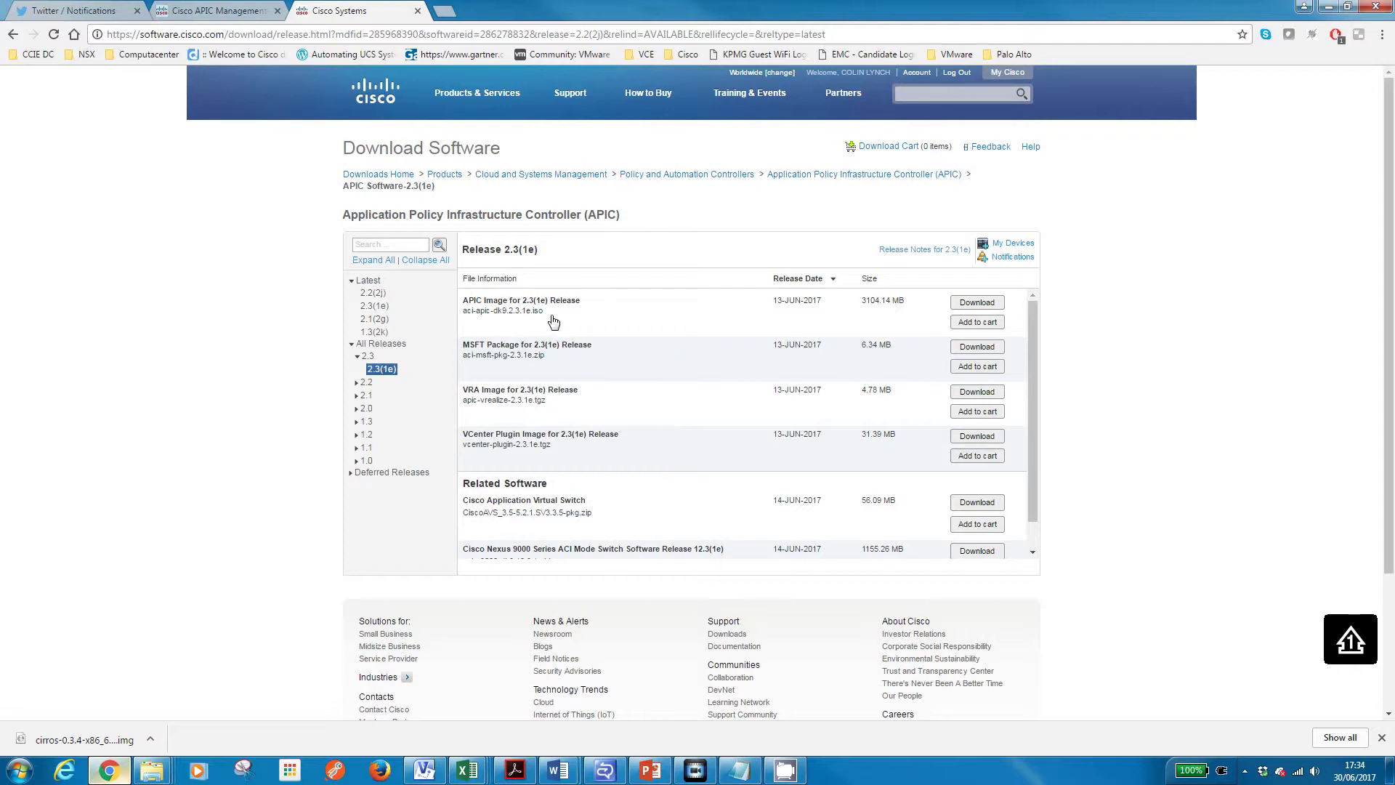
mouse_move(544, 319)
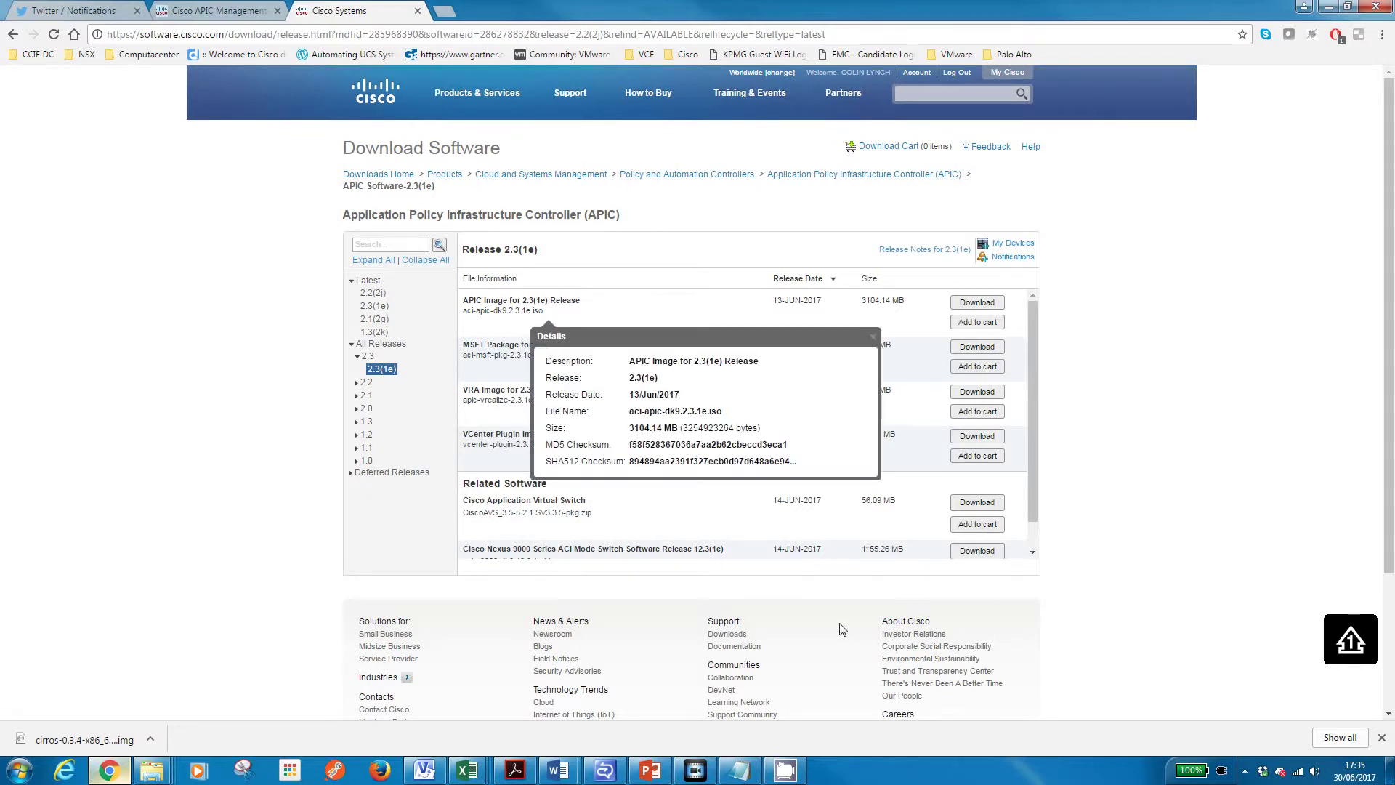
click(970, 304)
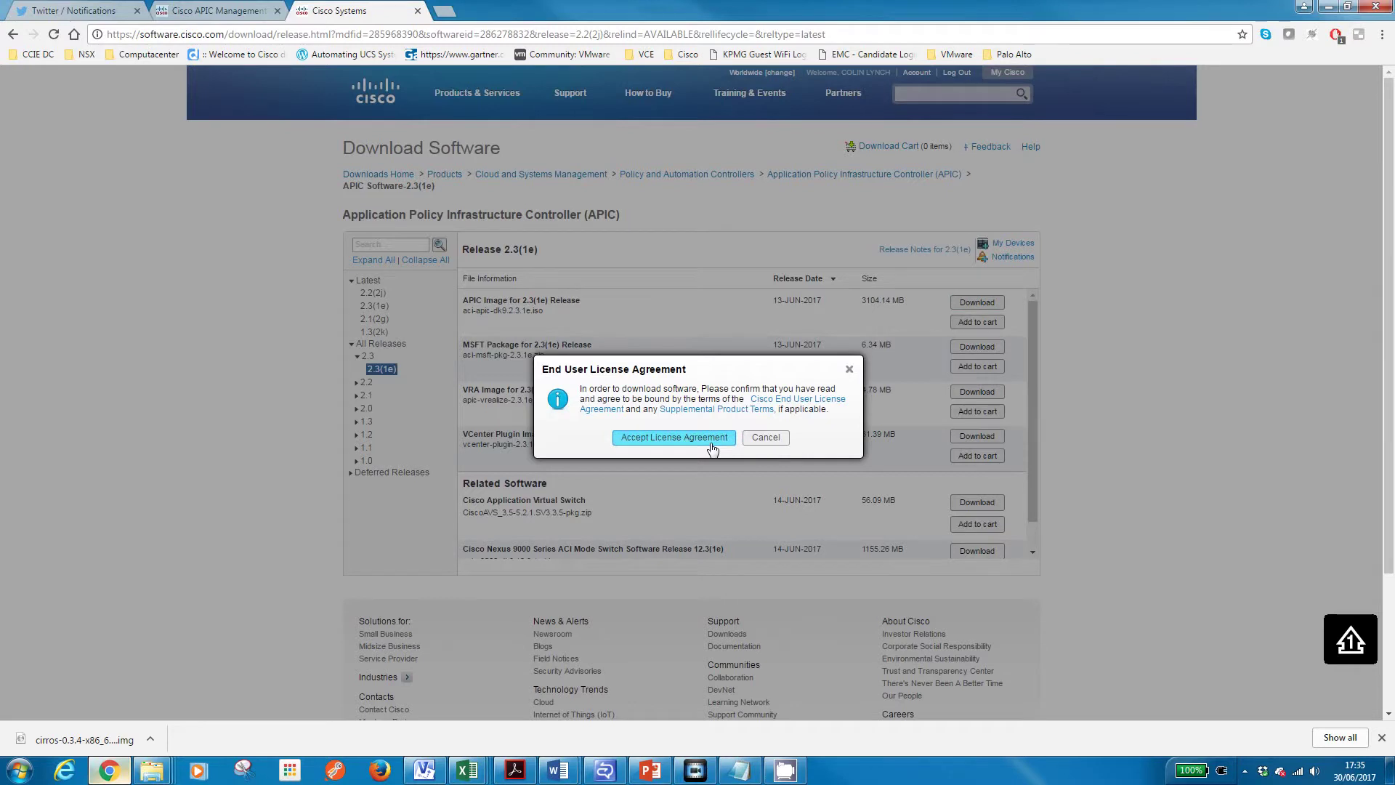
Accept the licence for the APIC image, then download the 1155.26 MB Nexus 9000 12.3(1e) switch image
click(710, 440)
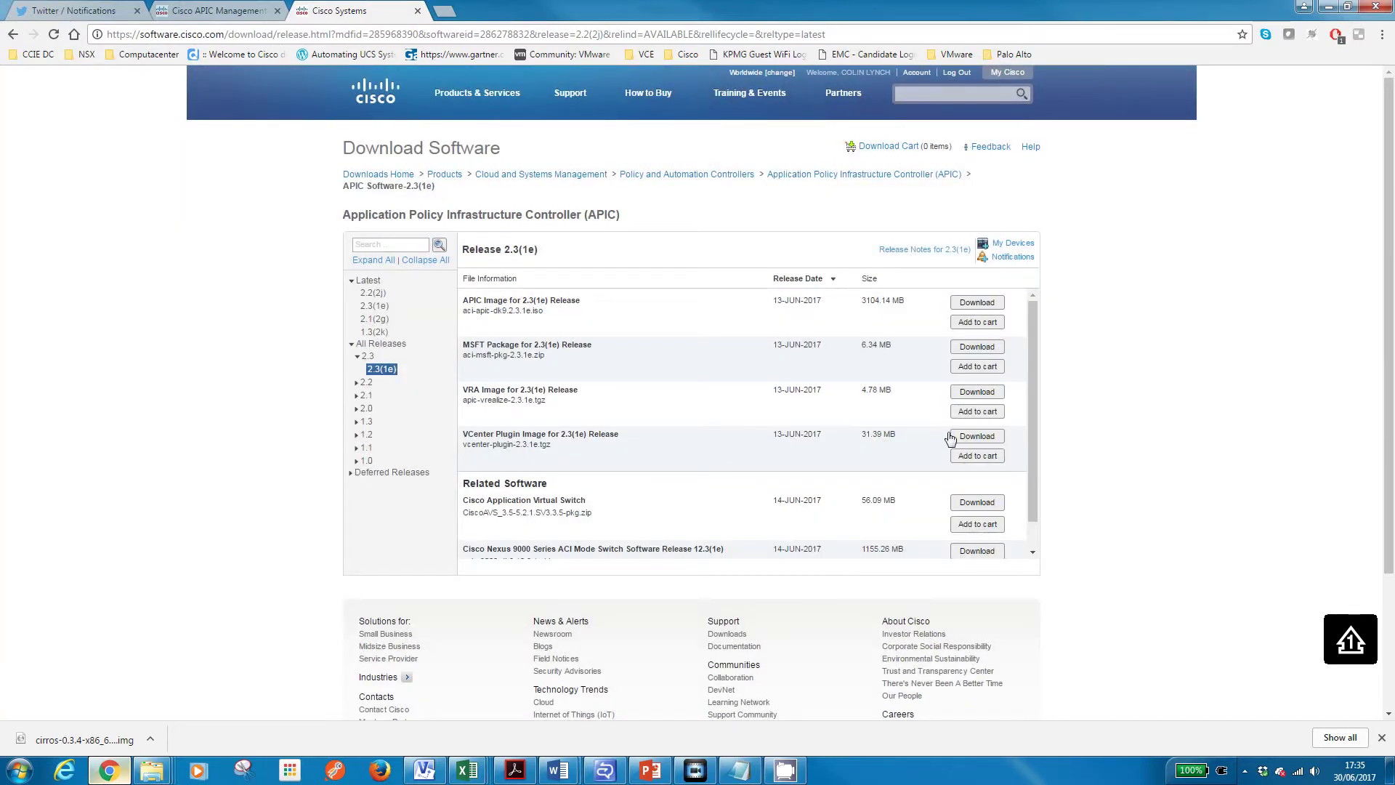
drag(1028, 490, 1022, 528)
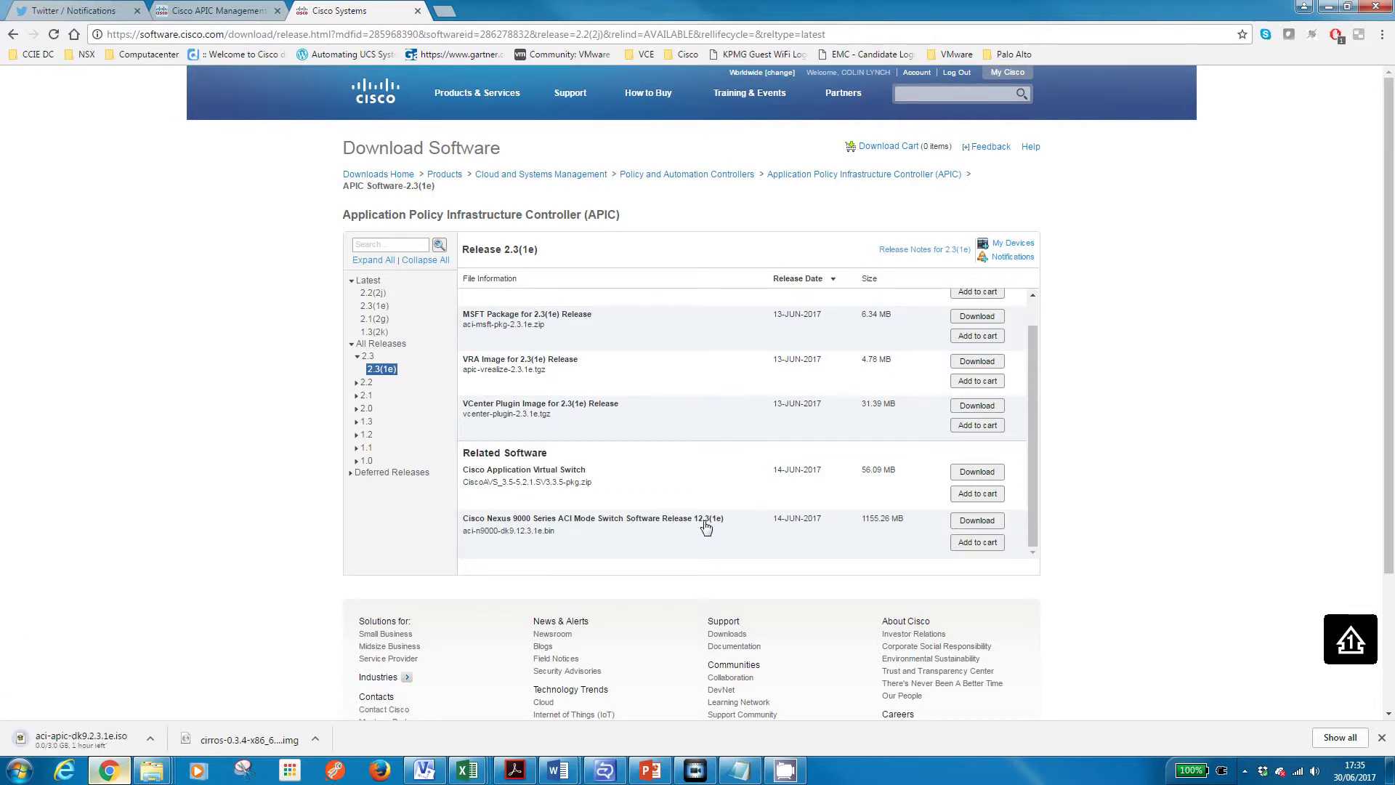
mouse_move(708, 527)
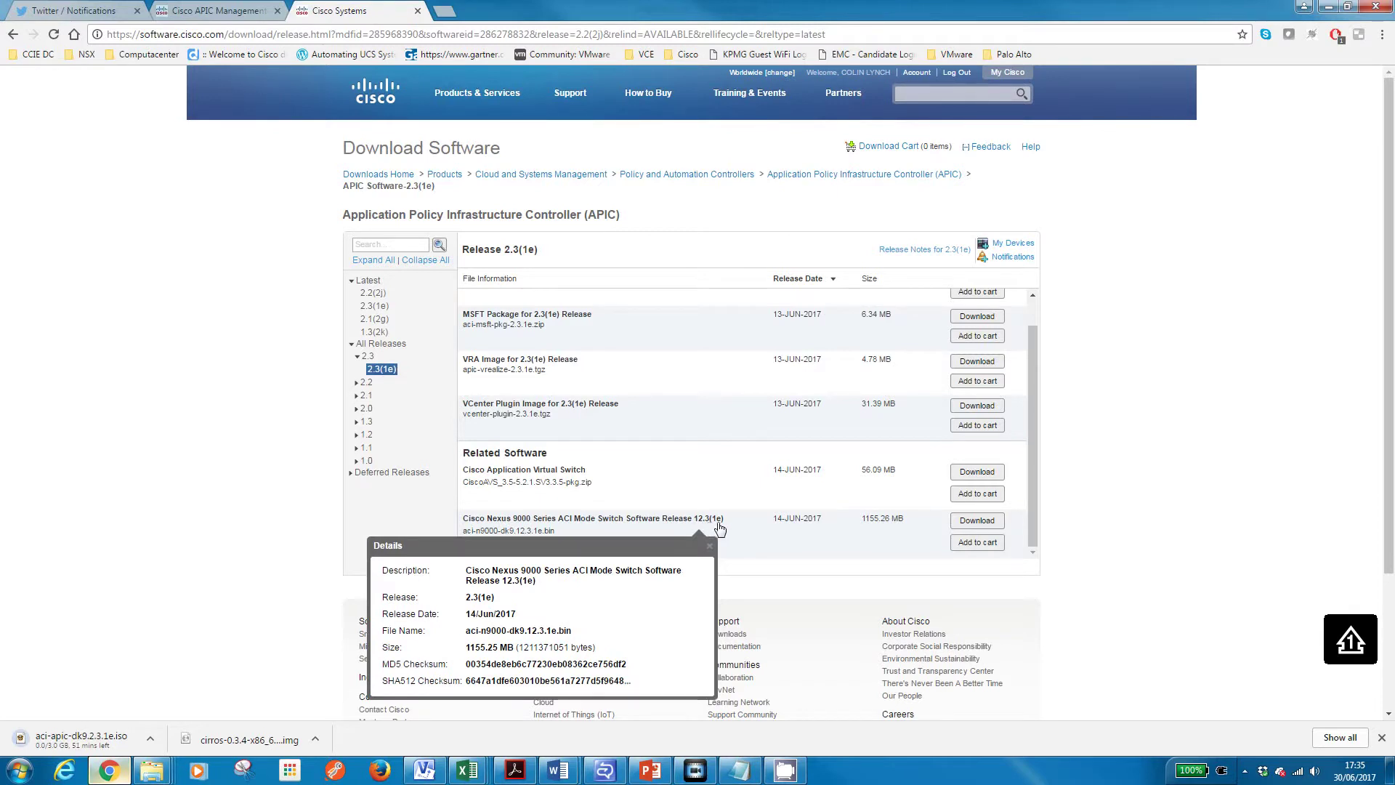
click(979, 521)
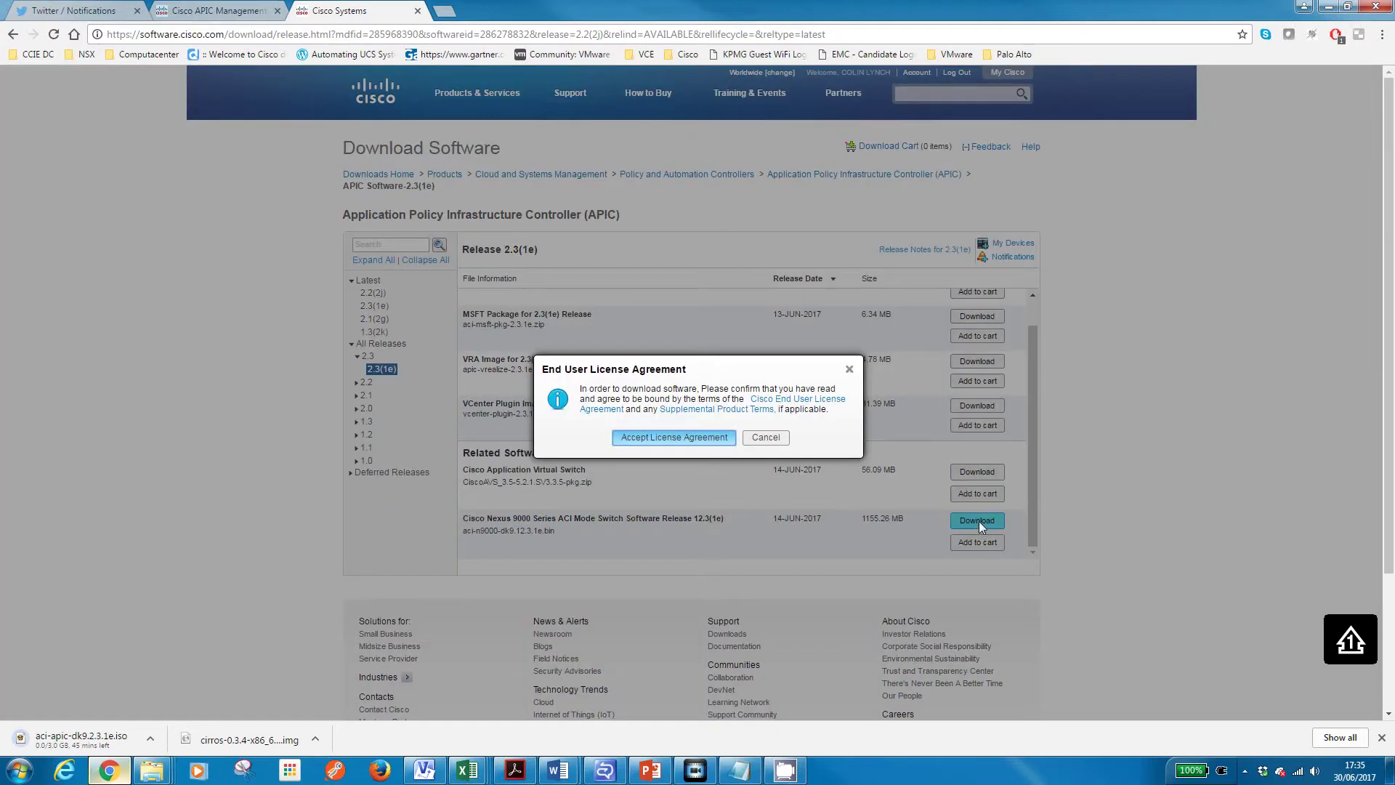
click(675, 437)
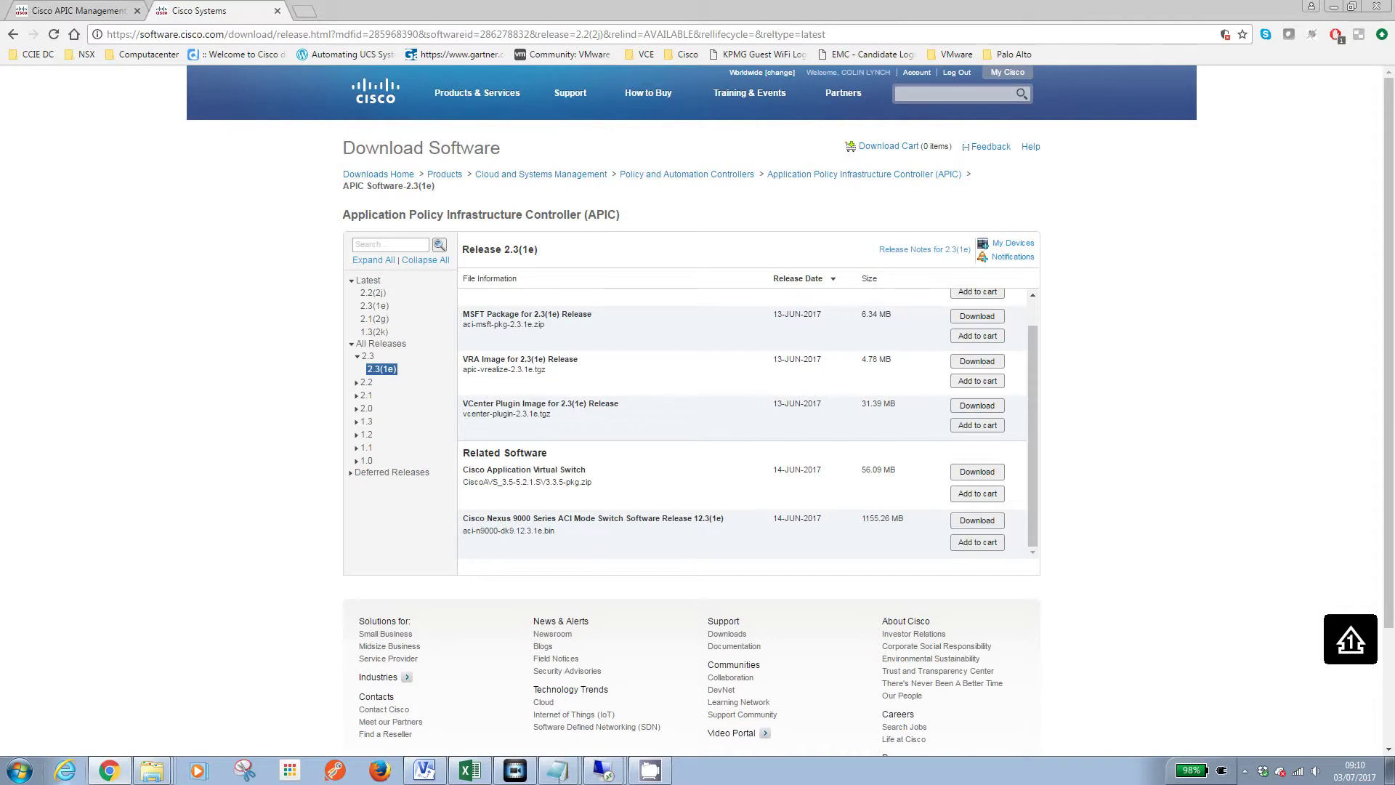
Log in to the APIC 2.1(2g) GUI at 172.22.140.100 and list the system-wide faults
click(603, 772)
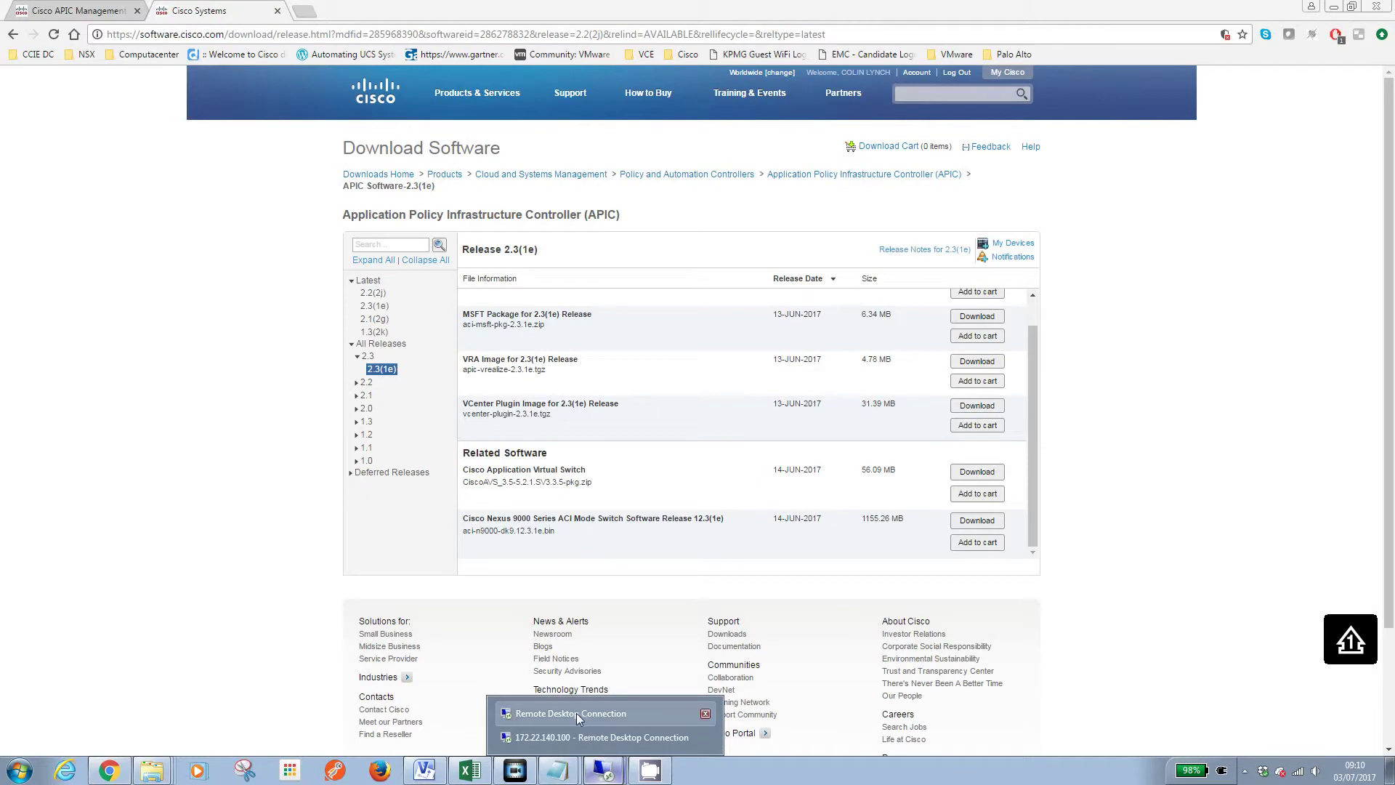
click(574, 736)
click(728, 263)
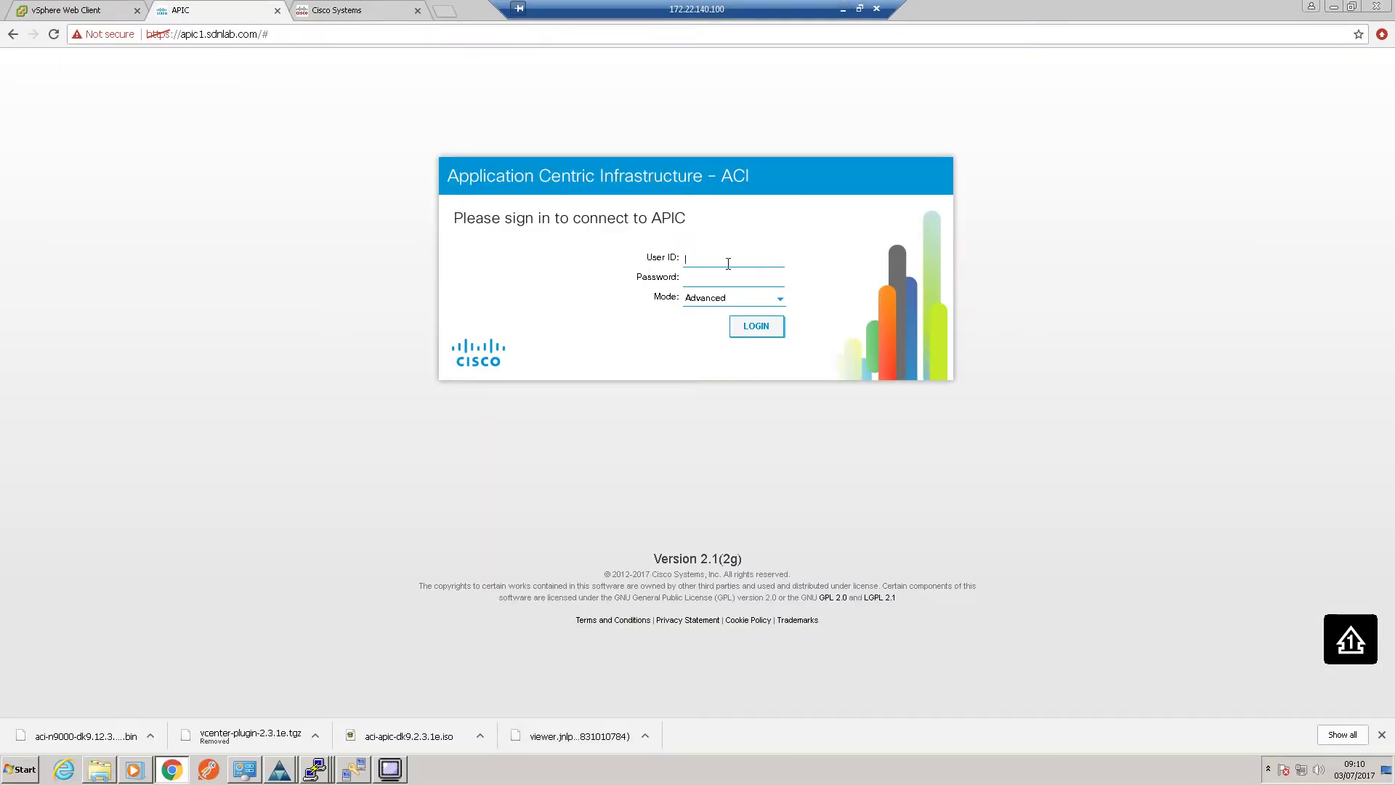
text(ad,m)
key(BackSpace)
text(in)
key(Tab)
key(Return)
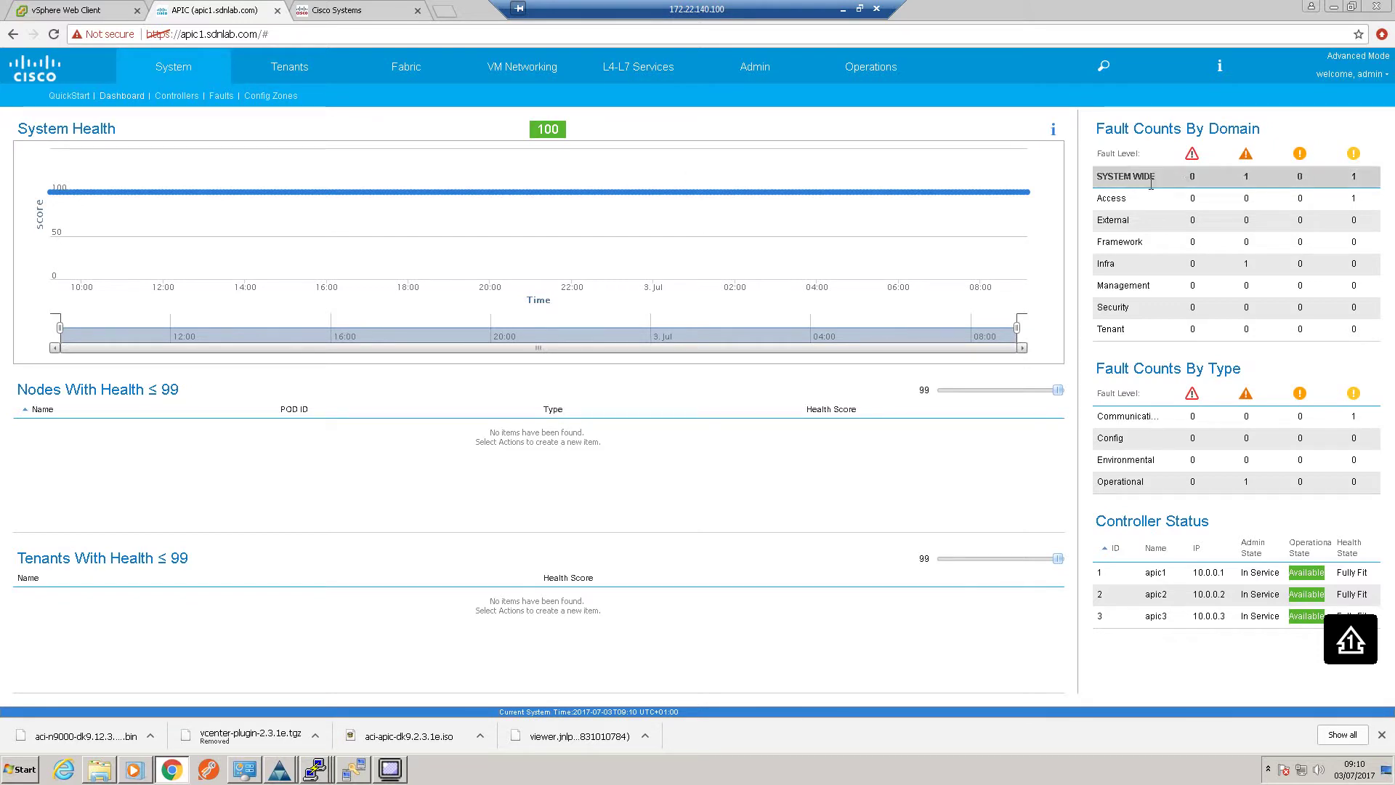
click(1248, 182)
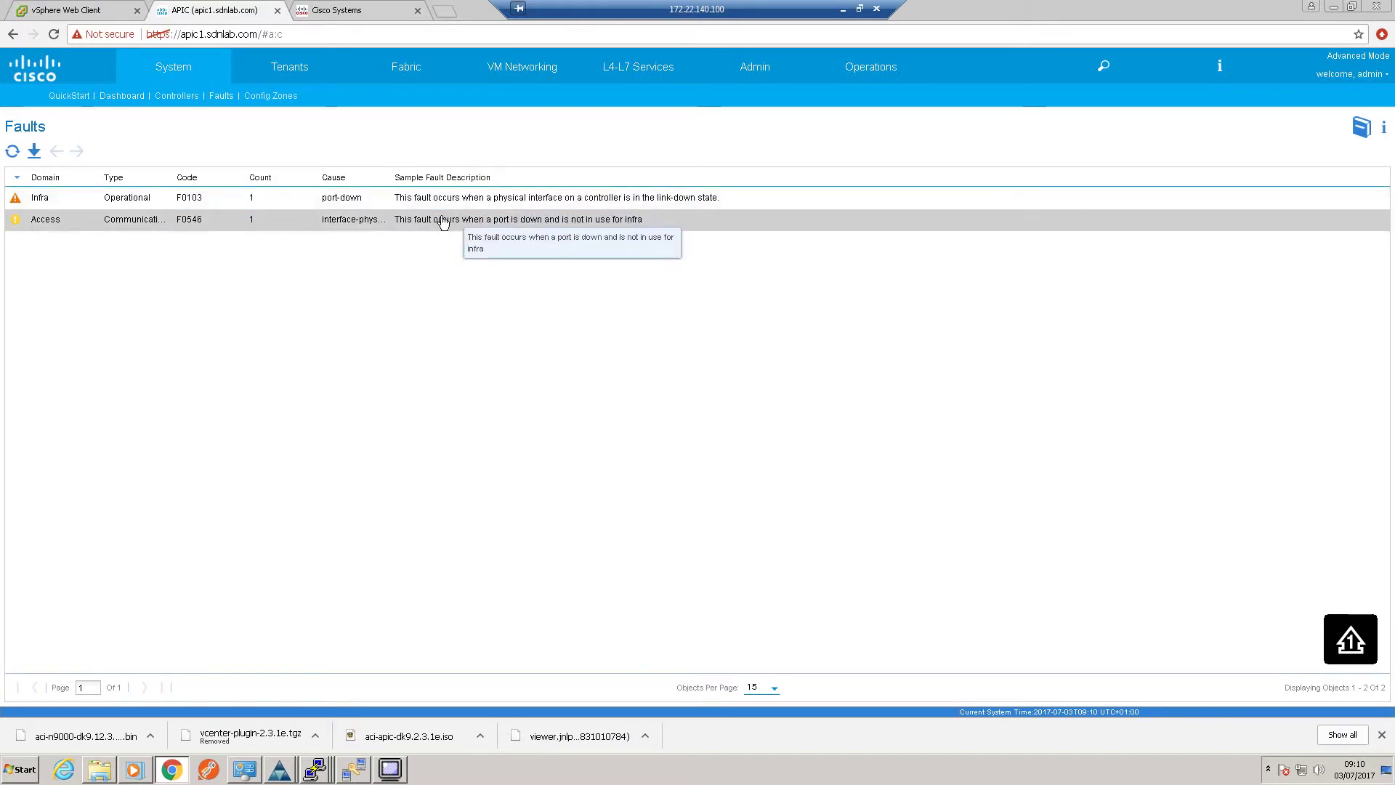
Check tenants, then review Pod 1's inventory, topology diagram and health dashboard showing score 100
click(64, 96)
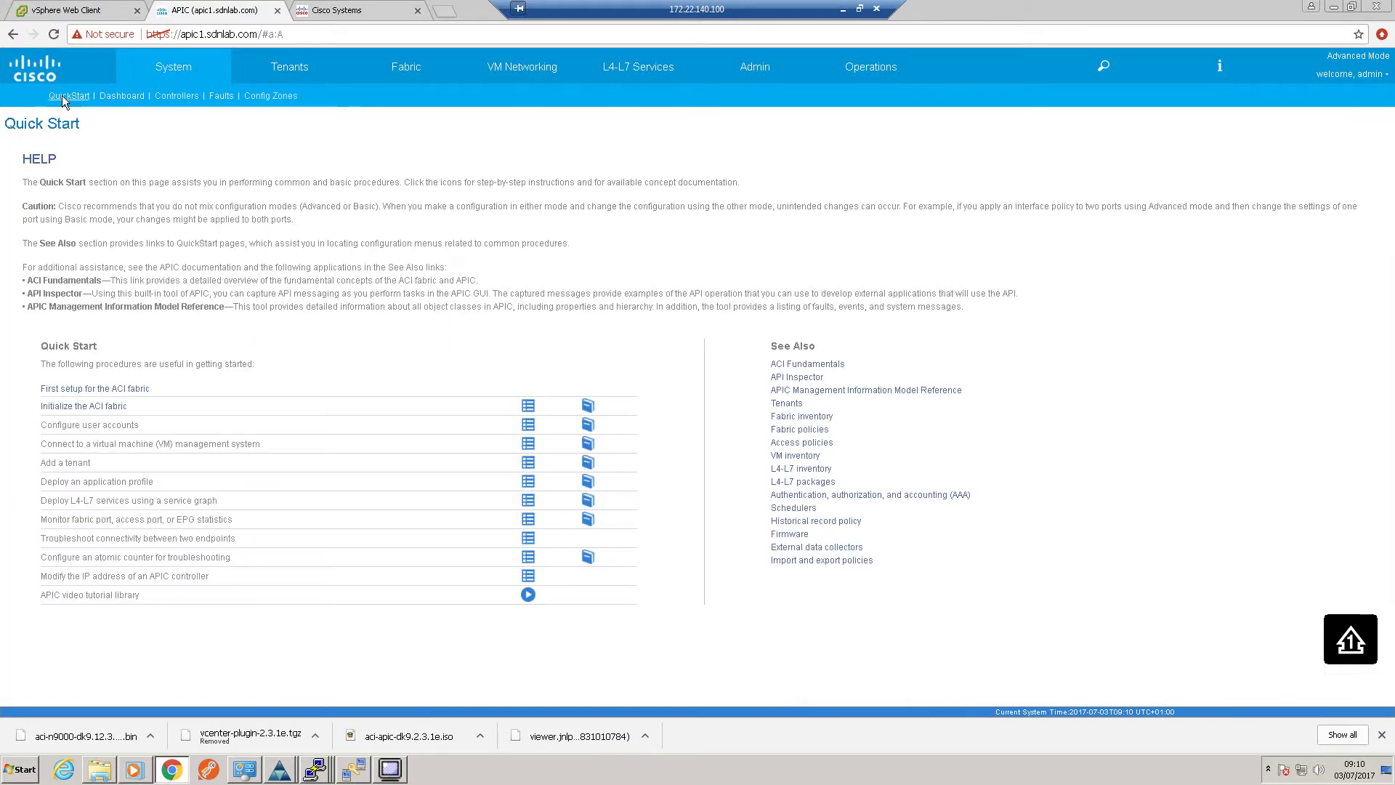
click(305, 73)
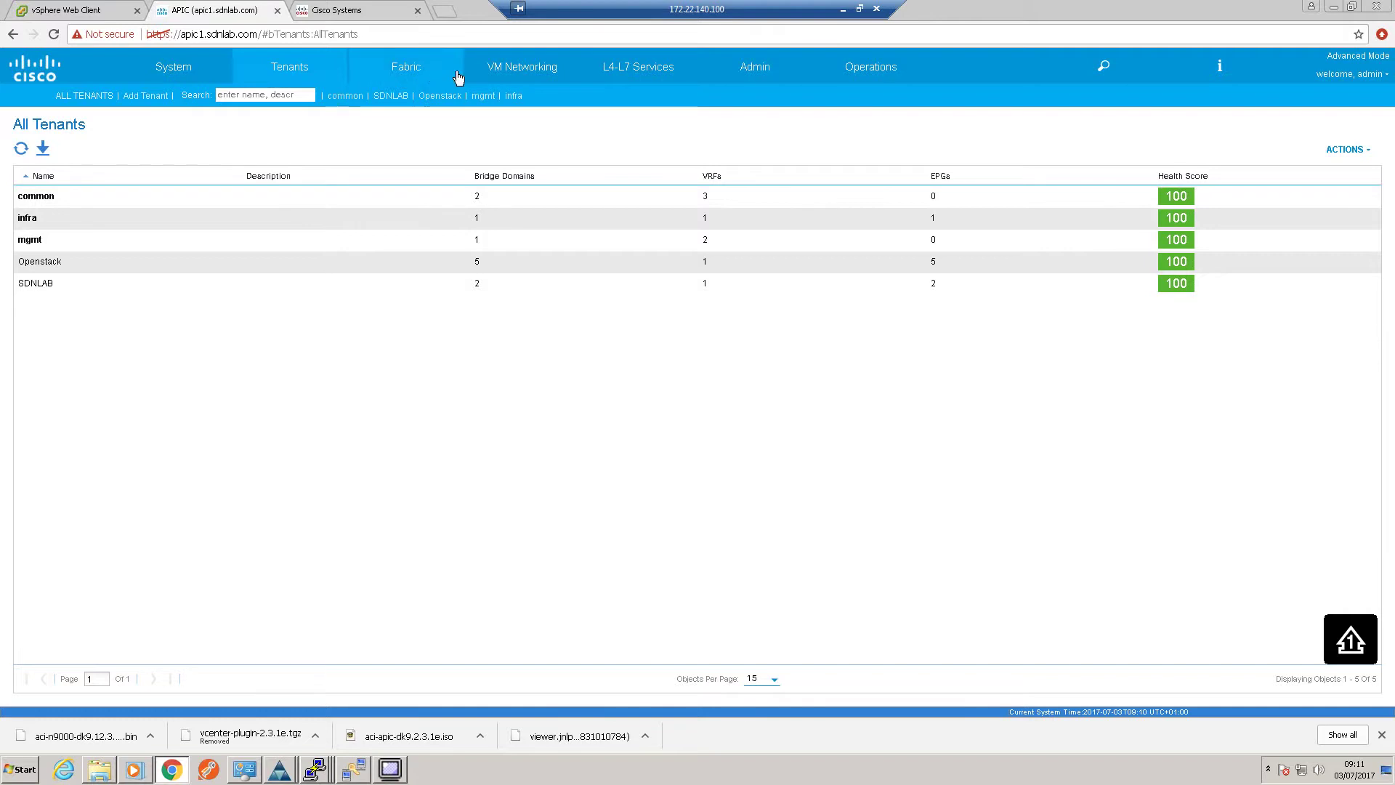
click(409, 68)
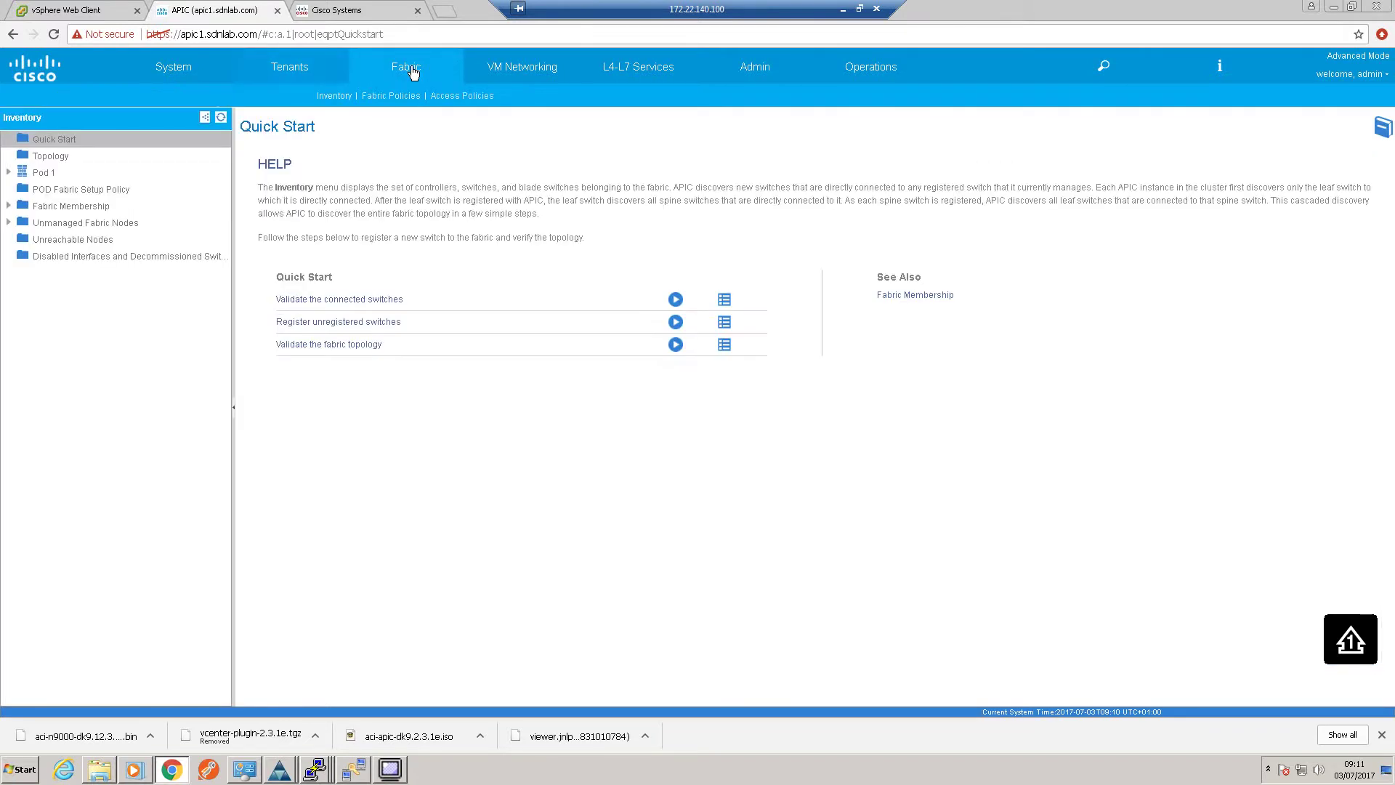
click(69, 176)
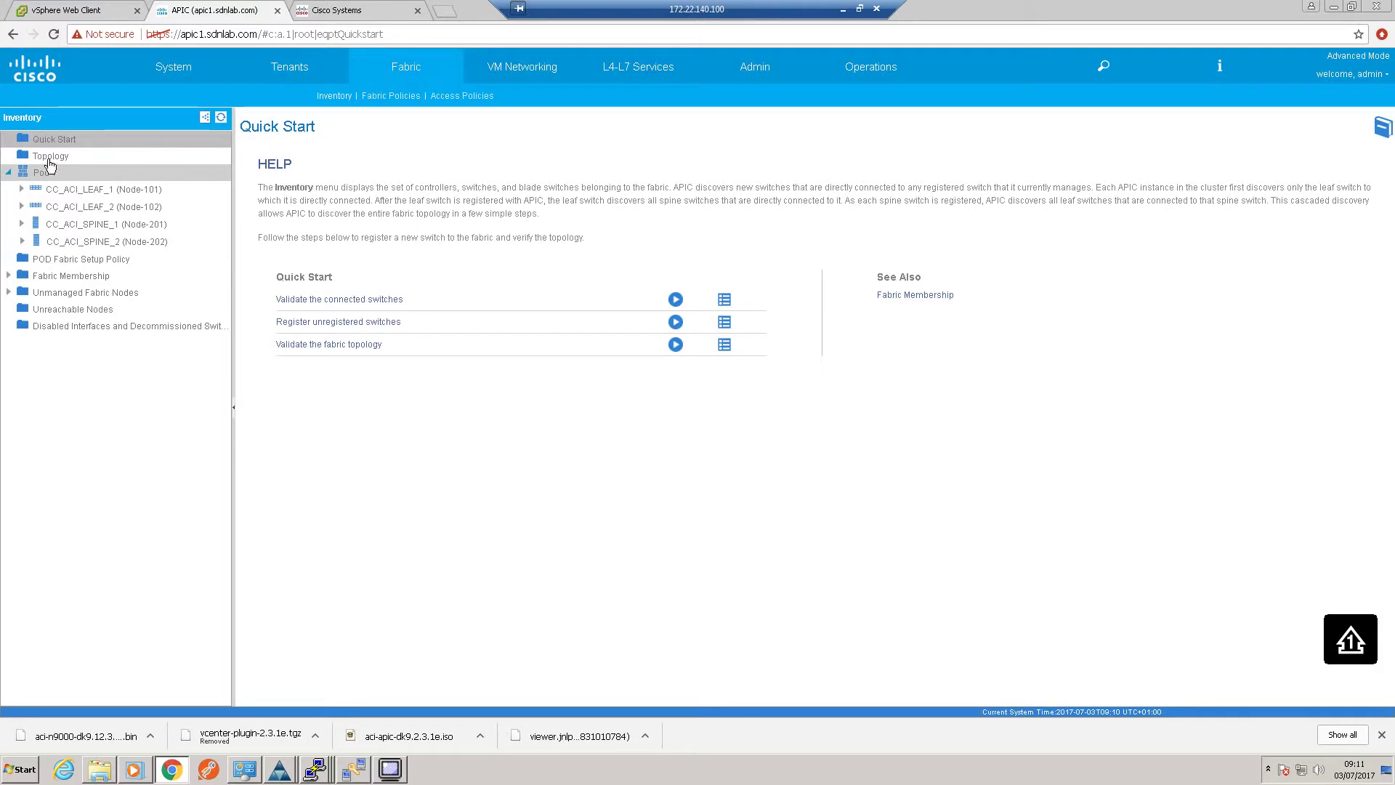
click(49, 159)
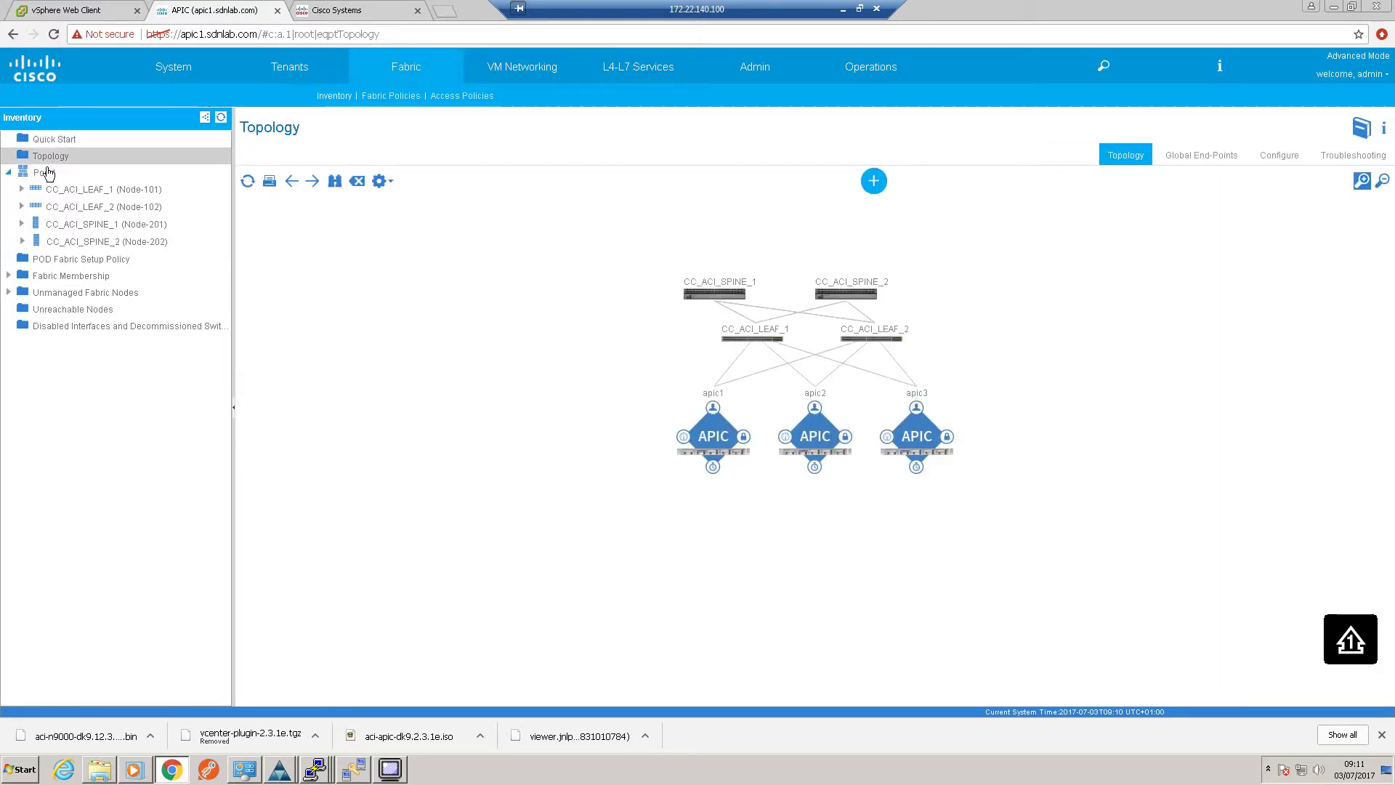
click(44, 178)
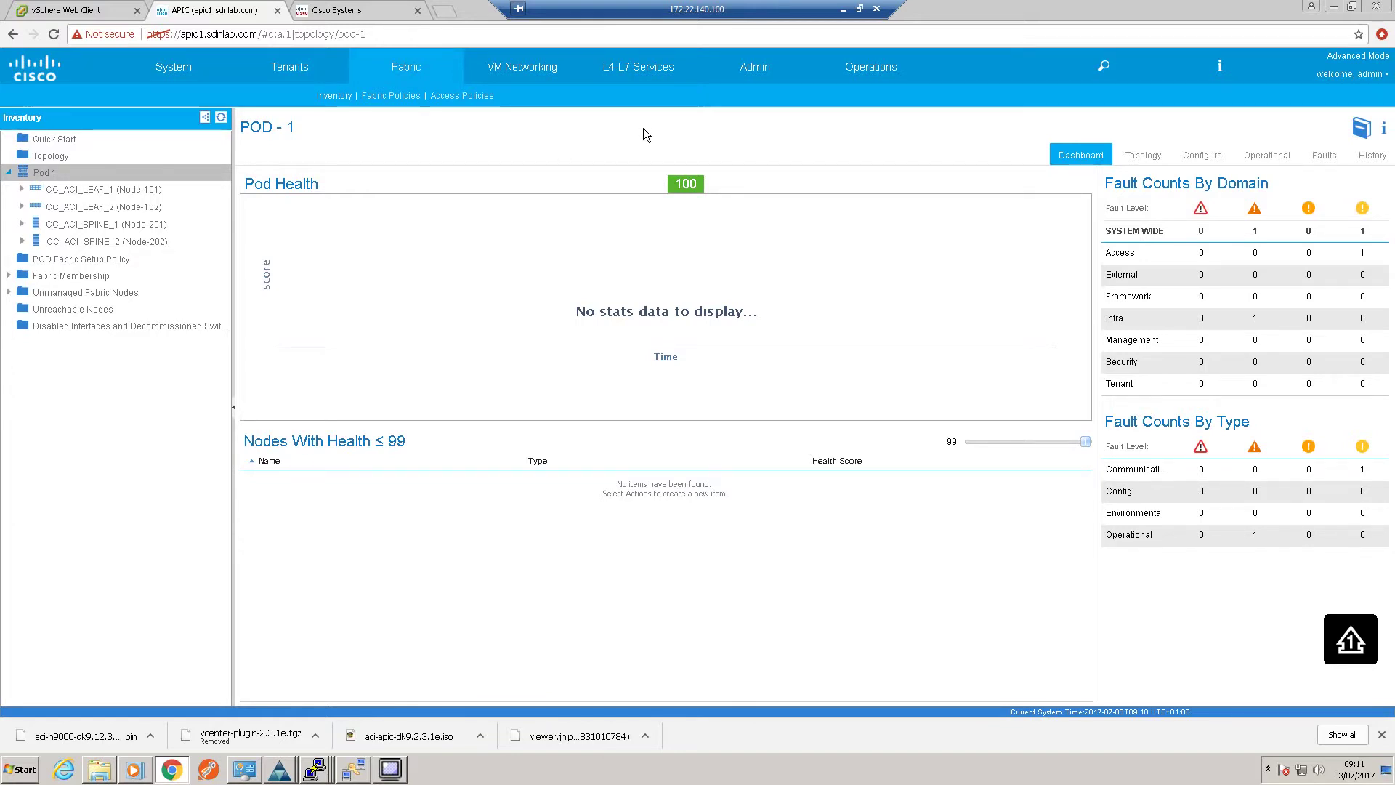
click(758, 67)
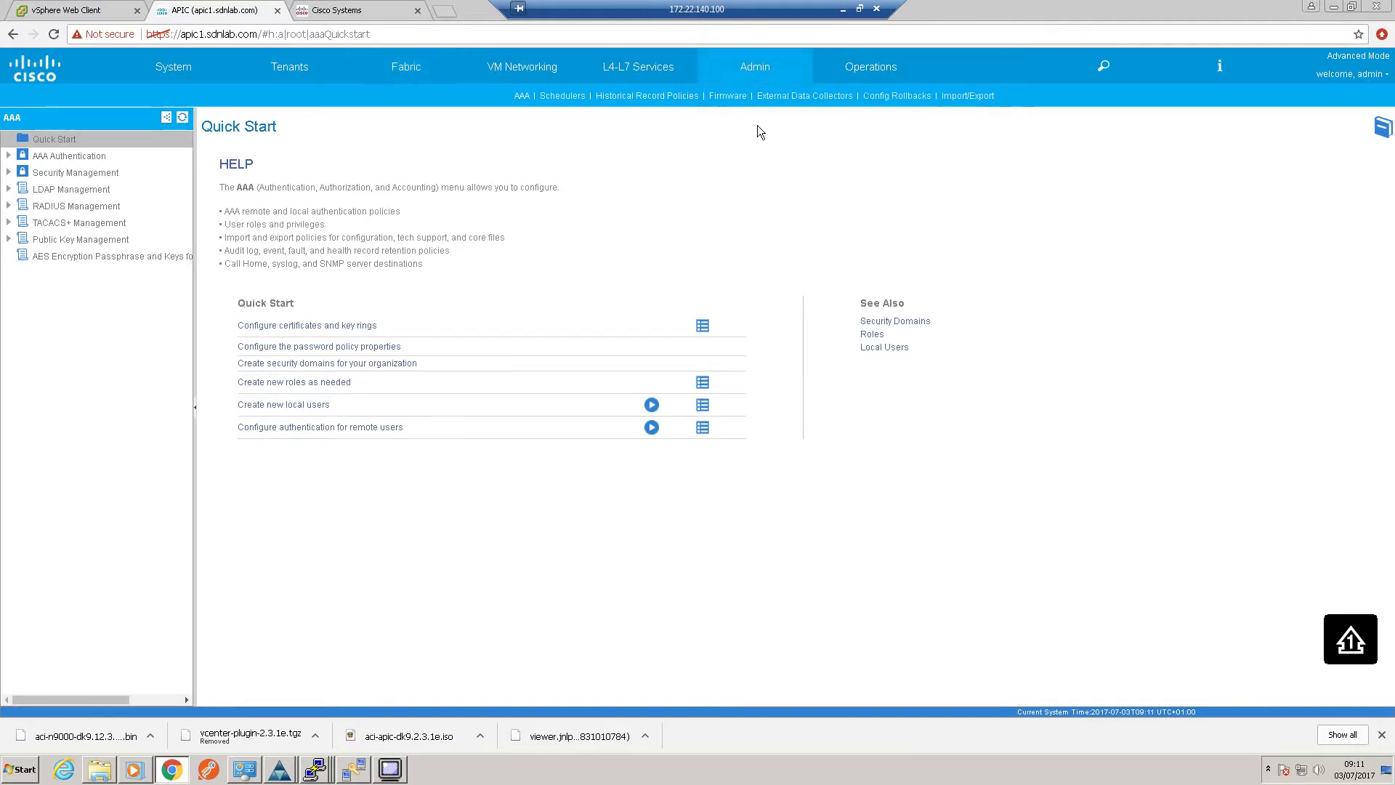
Open Upload Firmware To APIC from the Admin > Firmware > Firmware Repository, which holds only 2.1(2g)
click(726, 95)
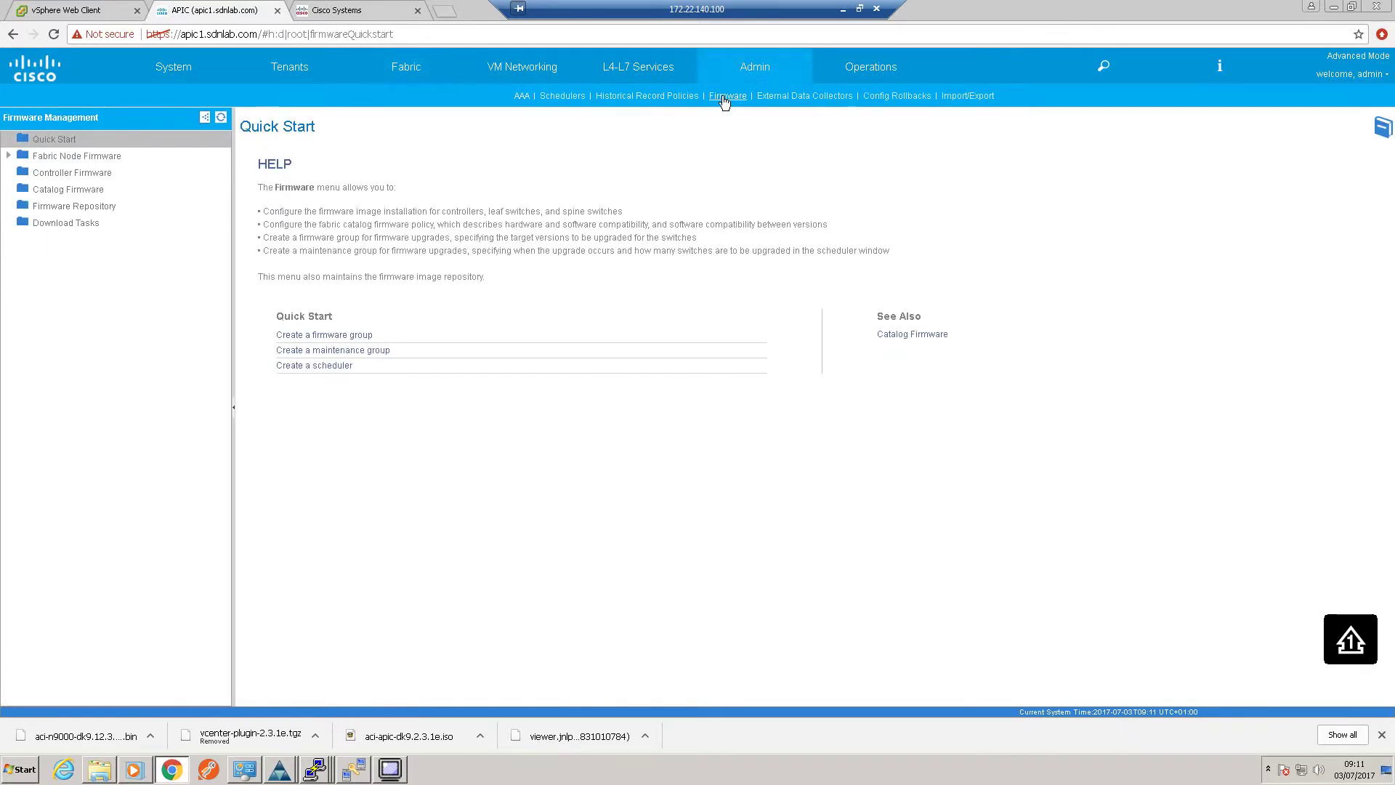
click(65, 208)
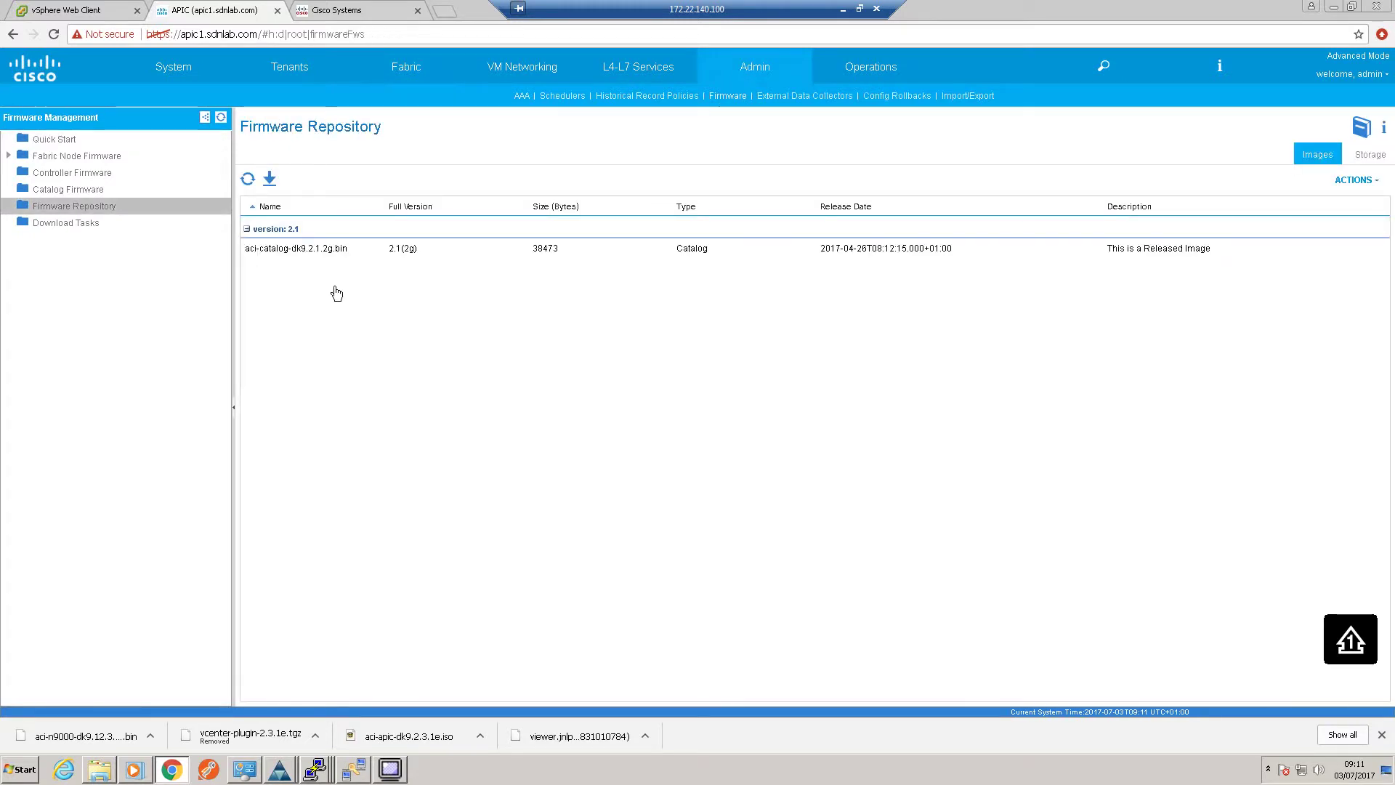
right_click(96, 212)
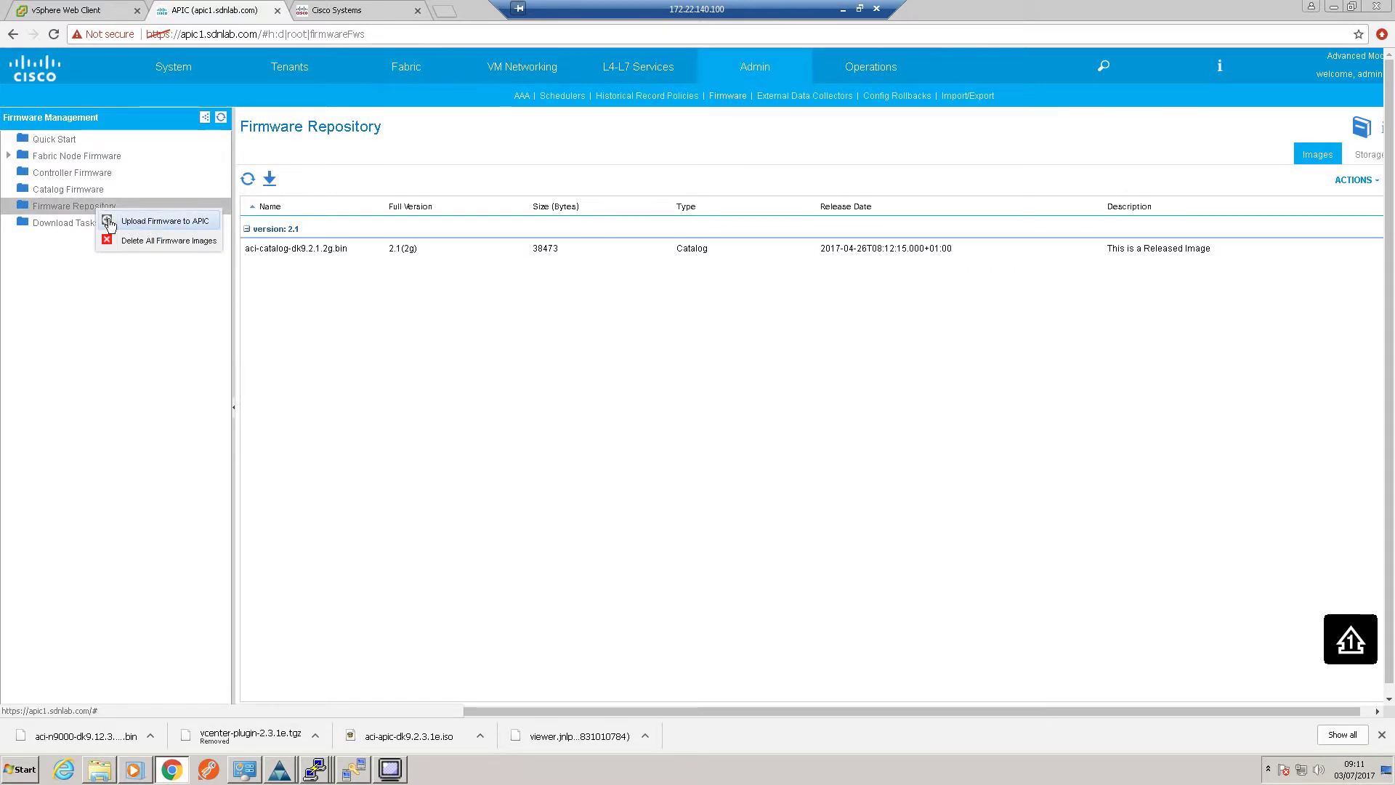
click(146, 228)
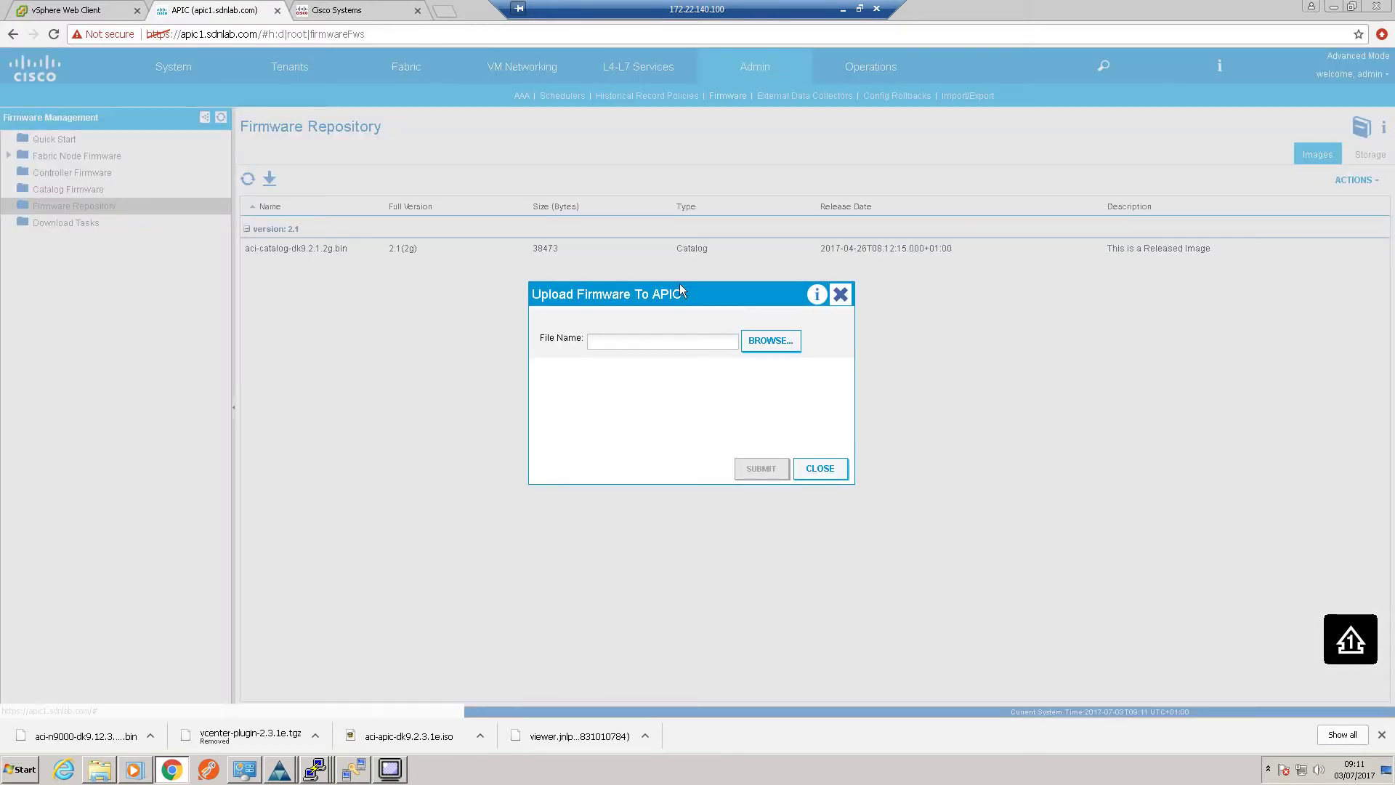
Select aci-apic-dk9.2.3.1e.iso from Downloads\ACI 2.3(1e) and submit the upload
click(769, 348)
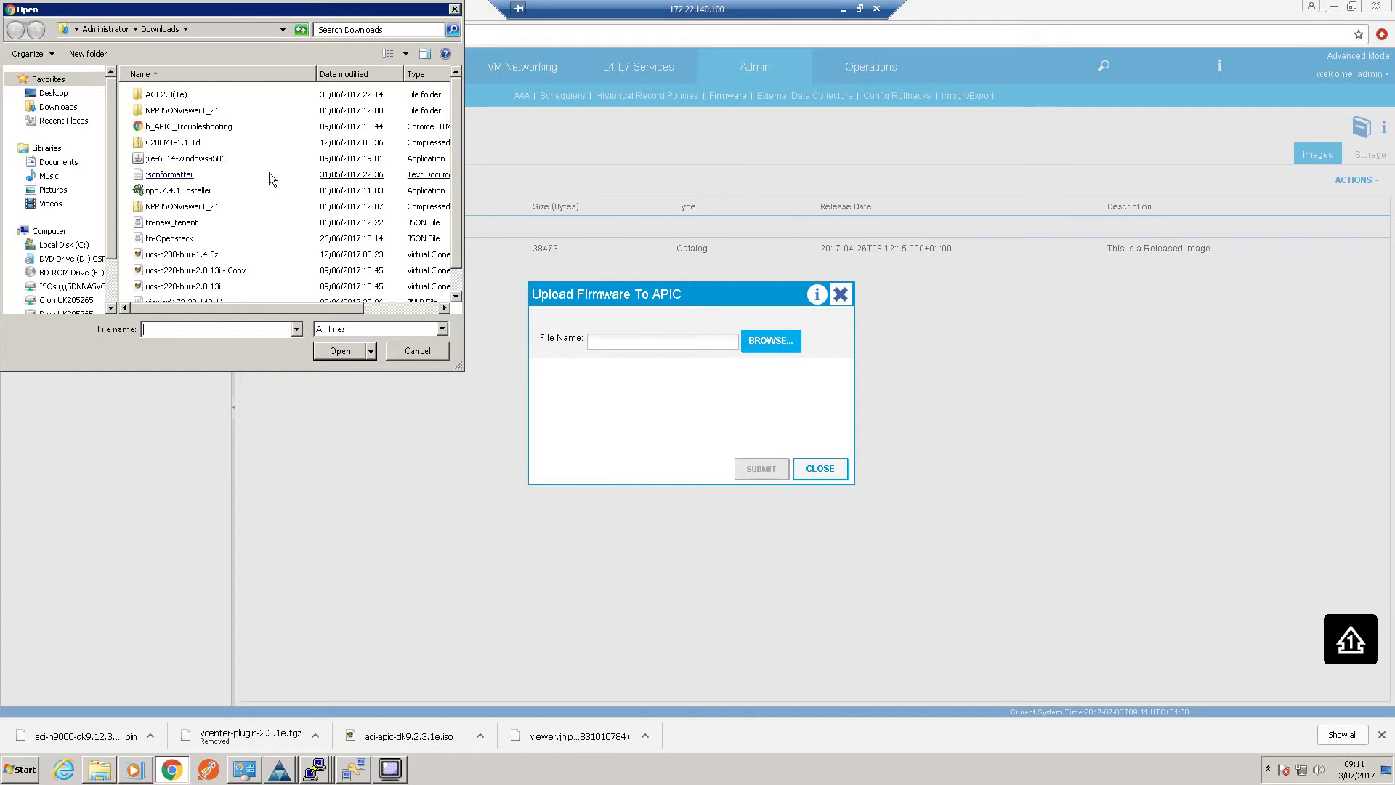
double_click(166, 94)
click(167, 96)
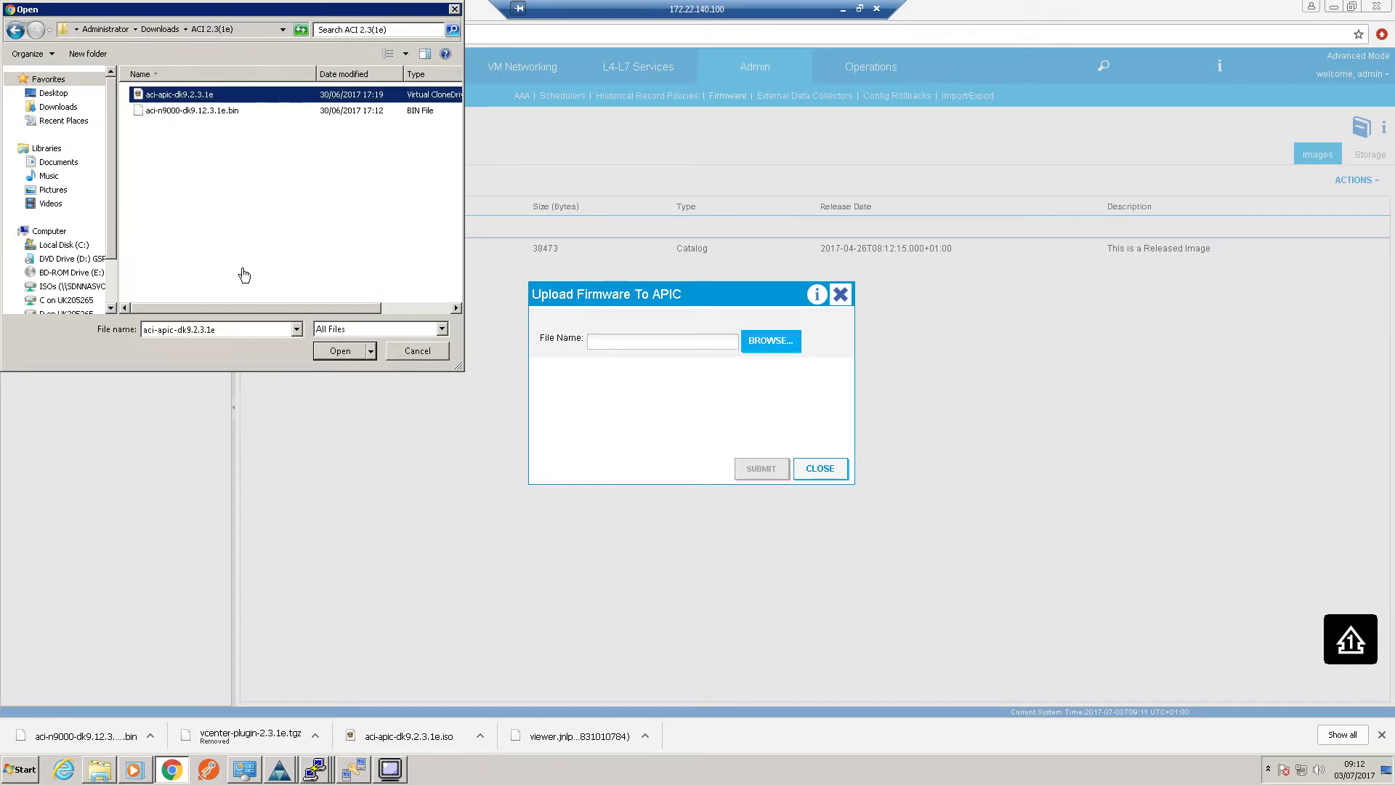
drag(263, 307, 216, 304)
double_click(186, 93)
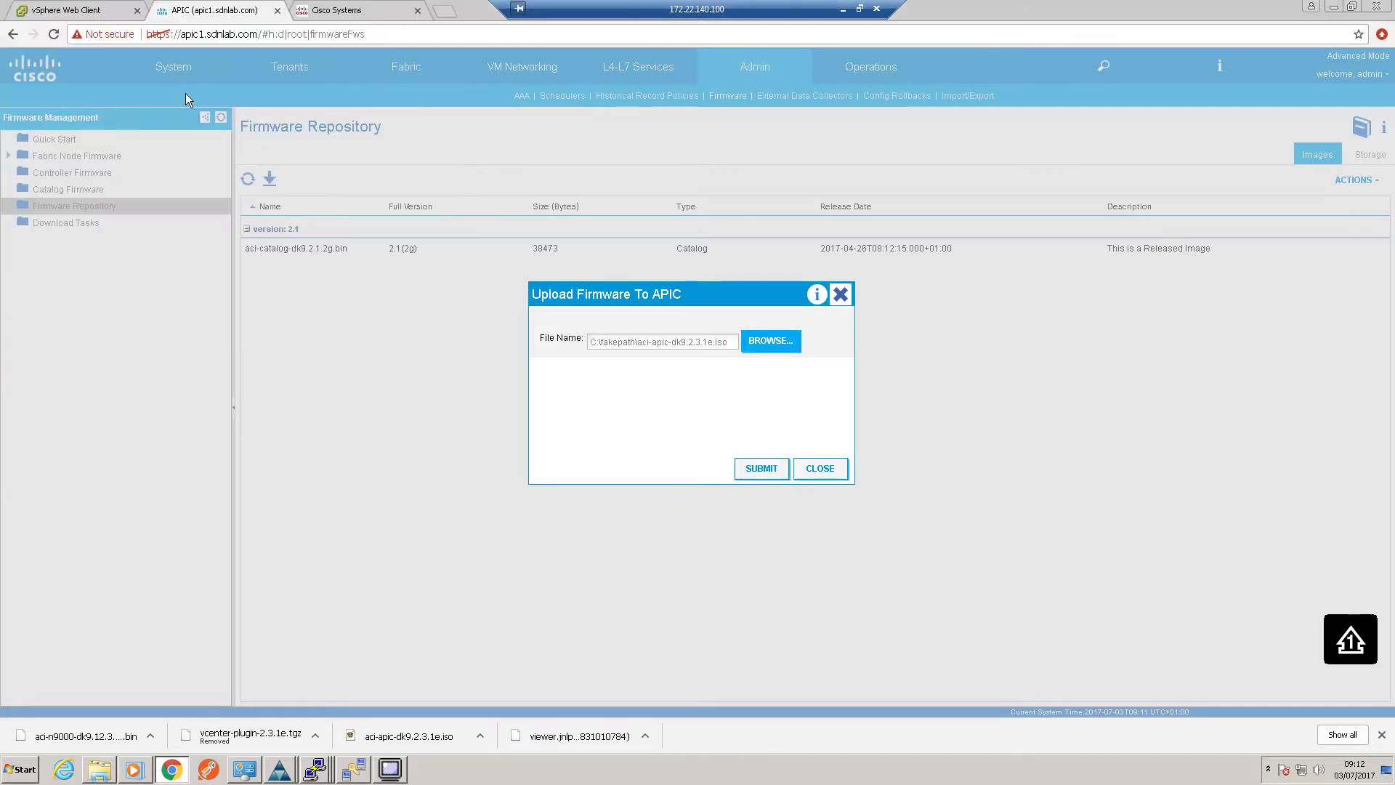
click(770, 469)
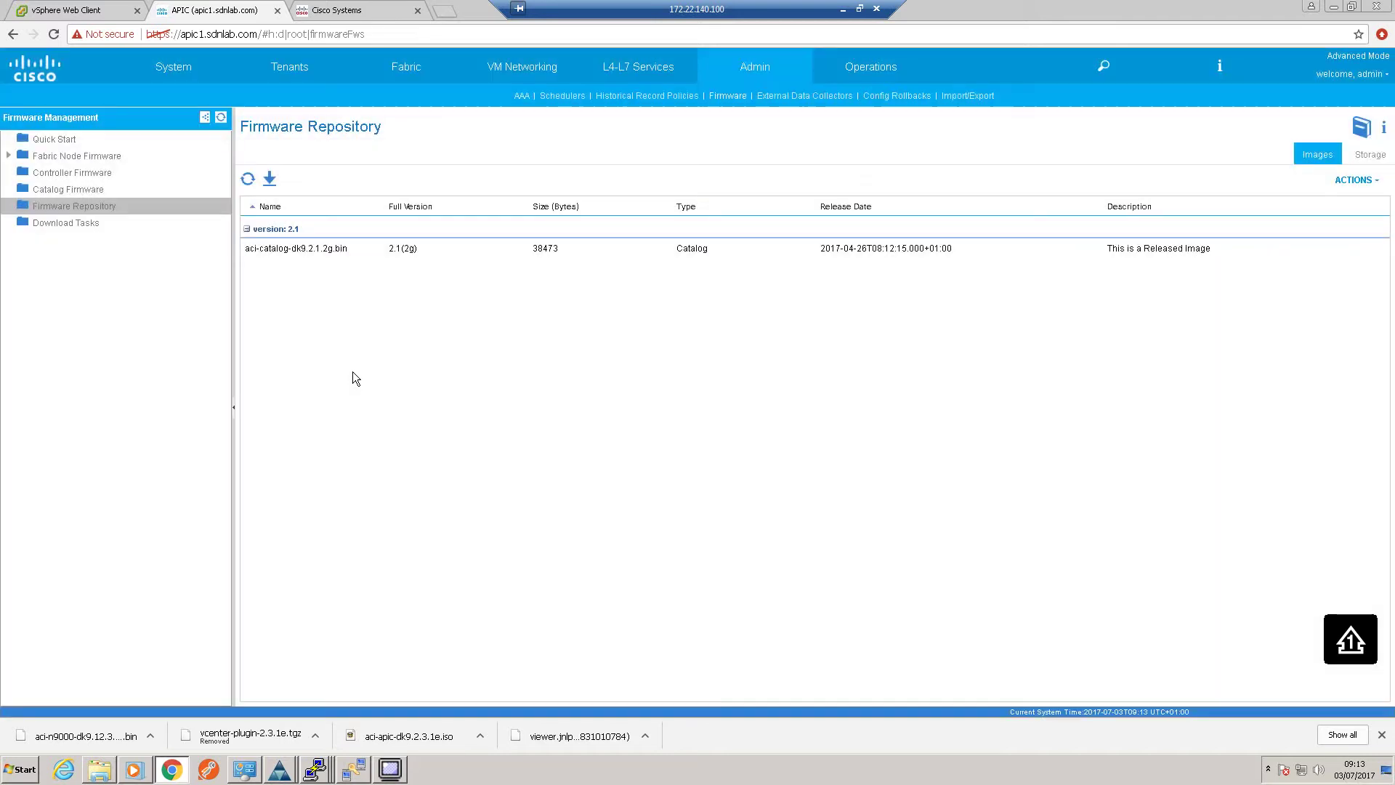
Upload the switch image aci-n9000-dk9.12.3.1e.bin through a second Upload Firmware to APIC dialog
right_click(96, 211)
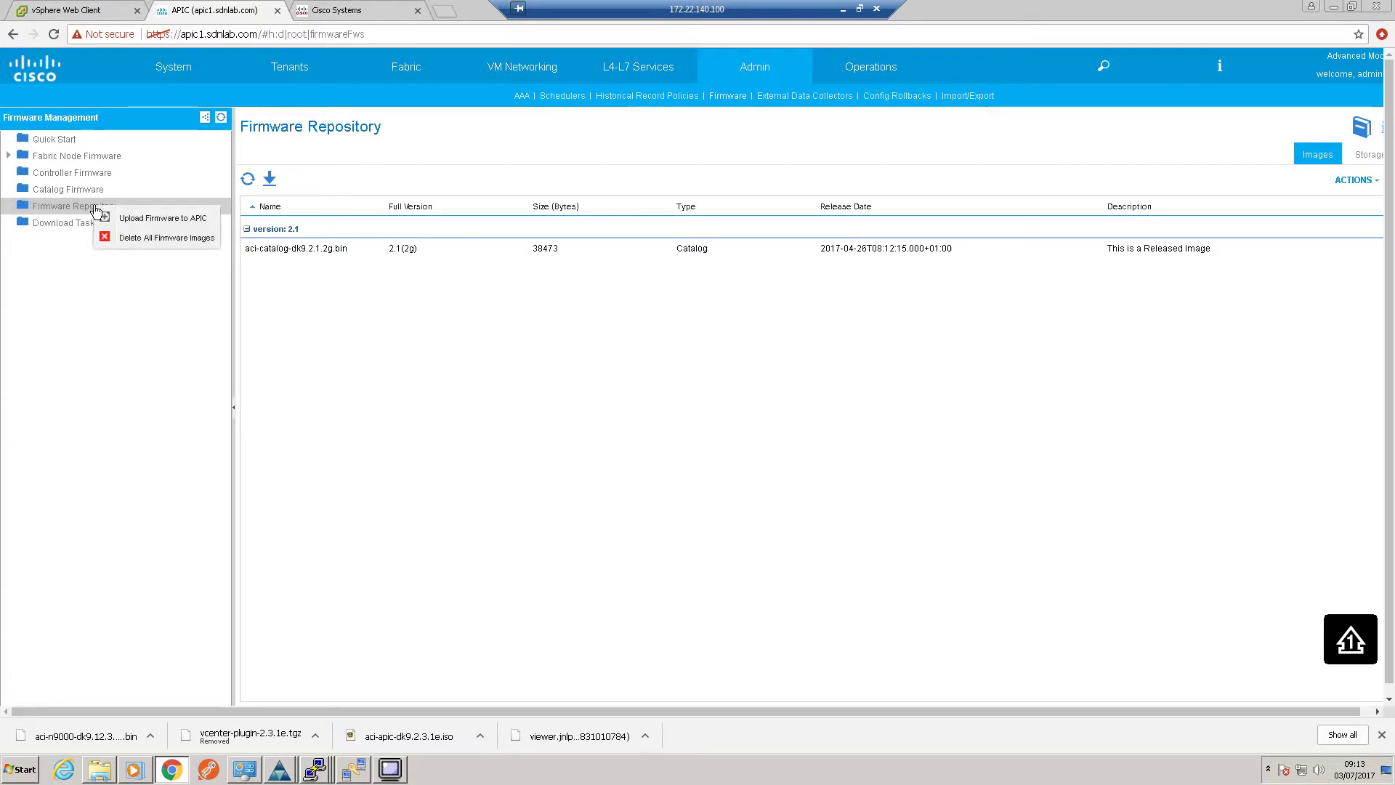
click(154, 219)
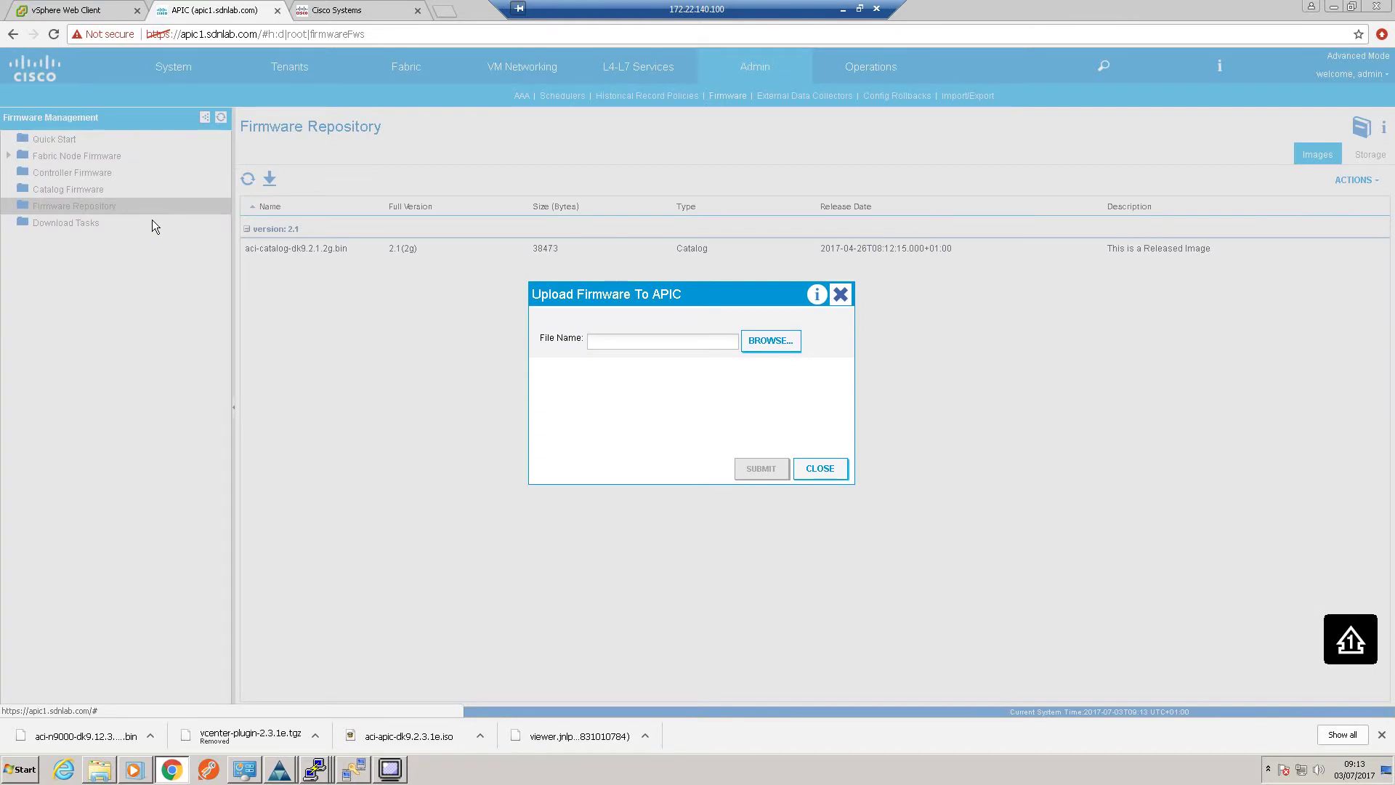
click(770, 340)
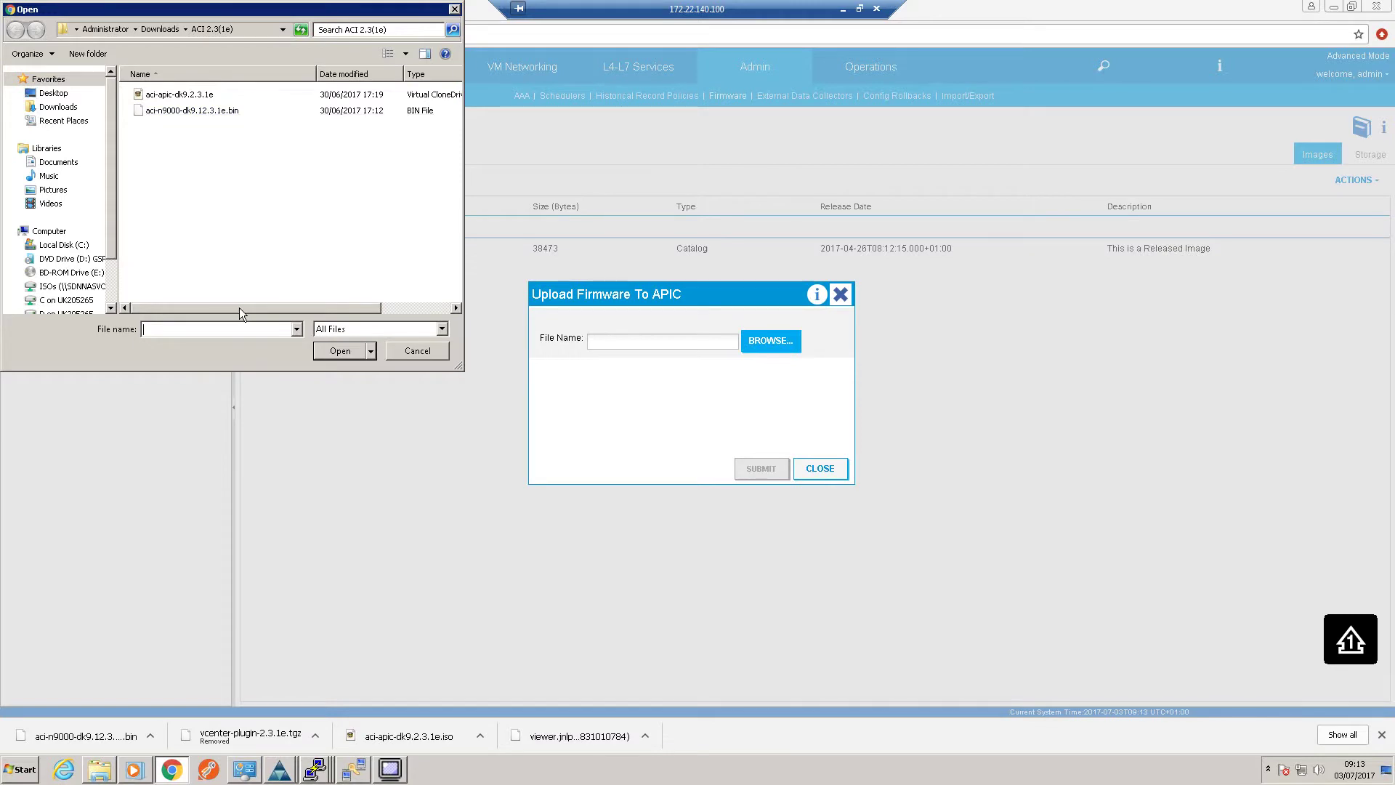
mouse_move(238, 307)
mouse_down()
mouse_move(339, 308)
mouse_move(212, 303)
mouse_up()
double_click(219, 115)
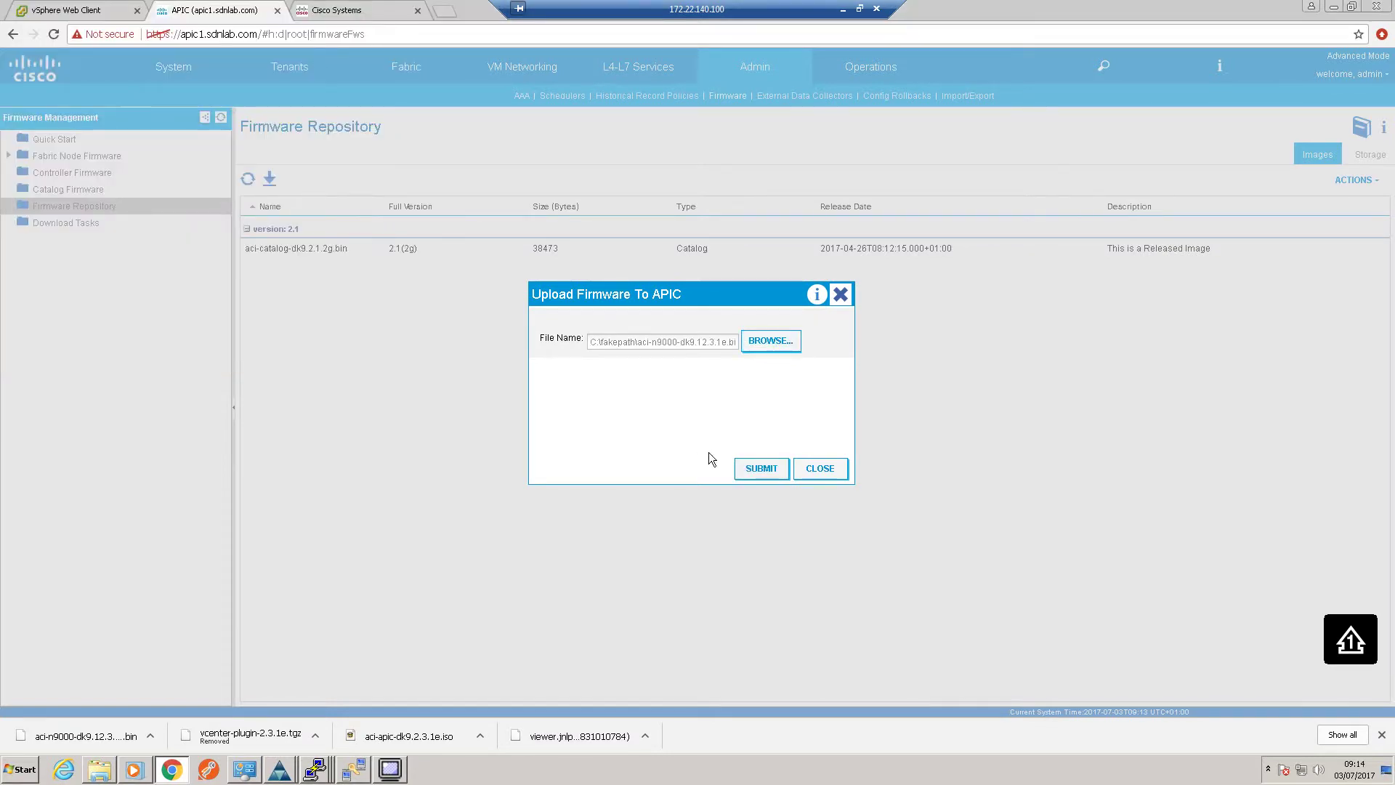
click(762, 470)
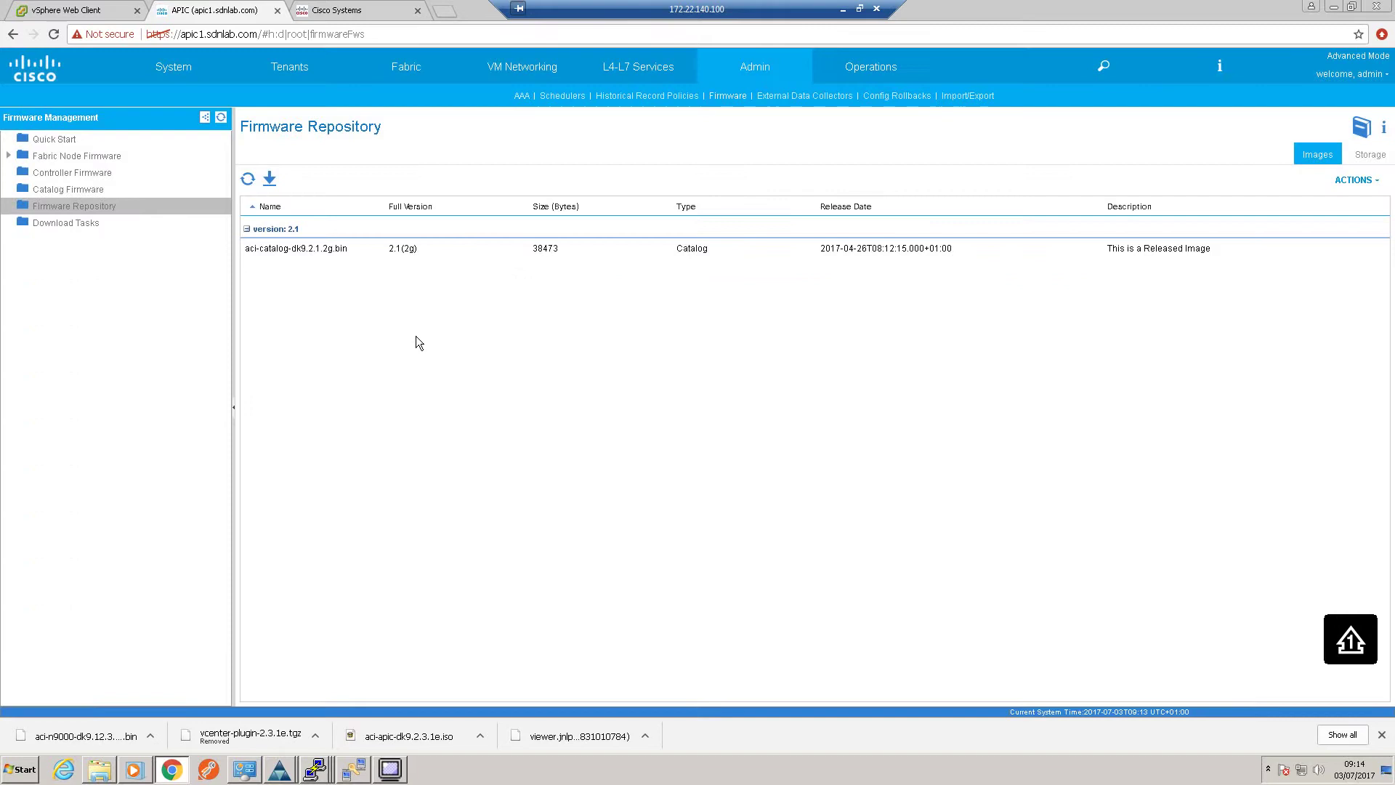
Refresh the Firmware Repository until the 2.3(1e) controller and 12.3(1e) switch images appear
click(249, 181)
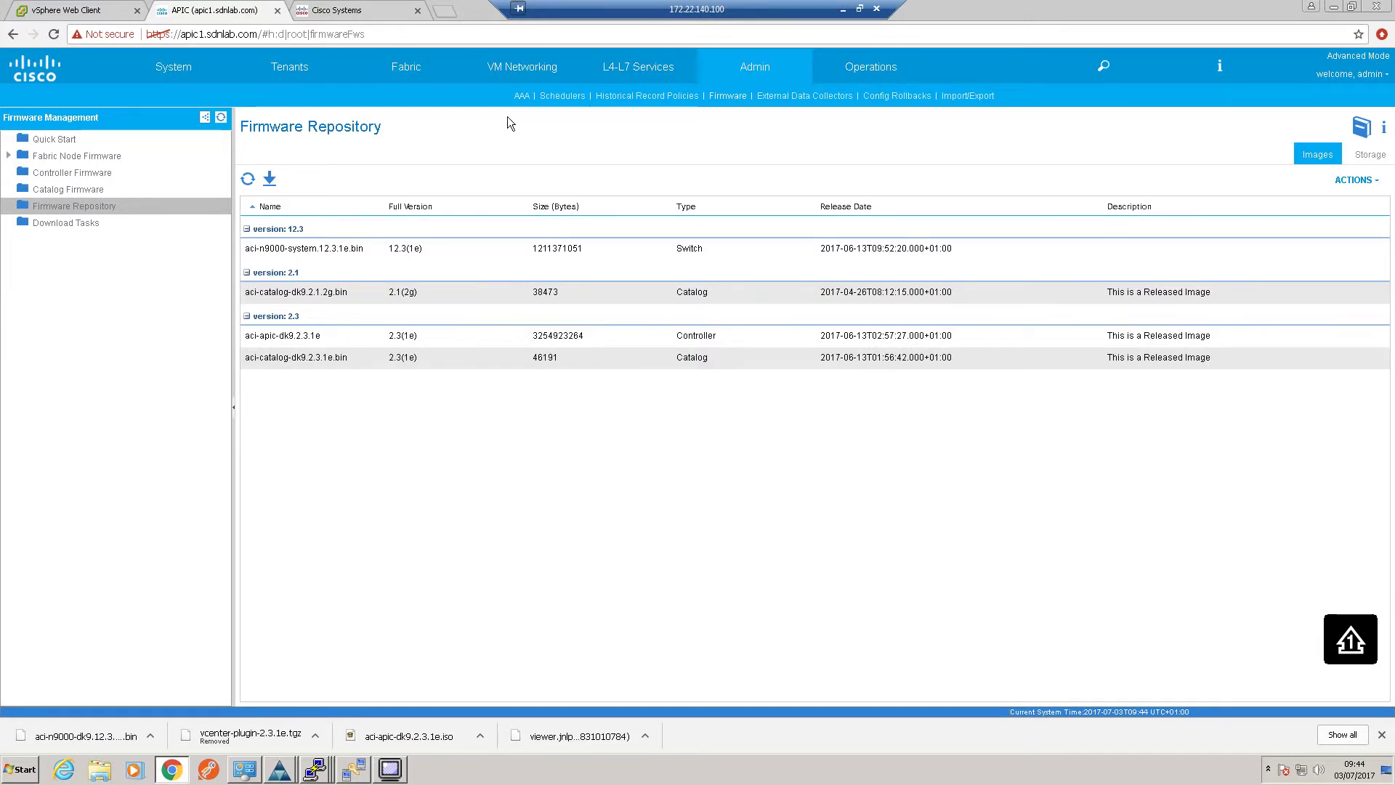
click(964, 96)
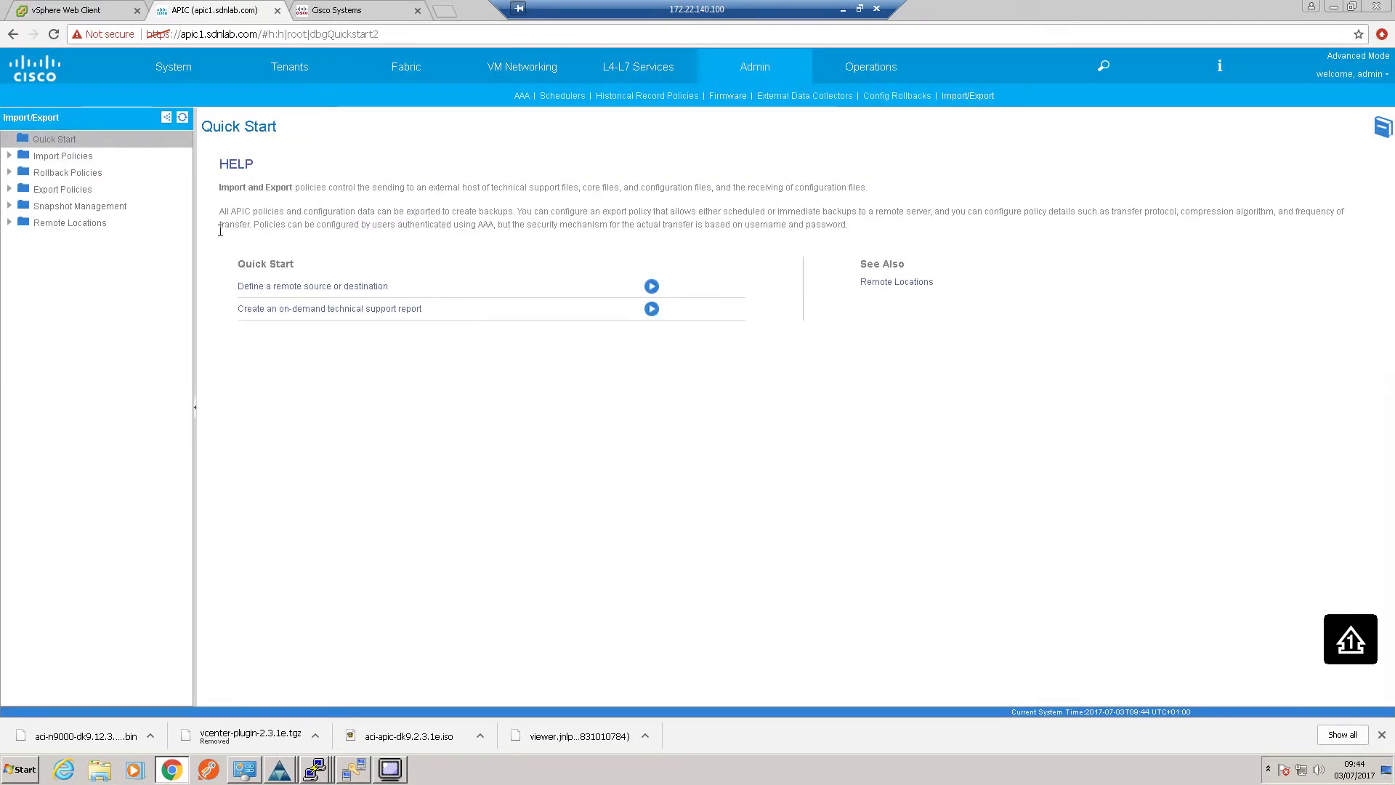
Create SFTP remote location 'jumpbox' at 172.22.140.100, port 22, path /, with login credentials and default out-of-band EPG
click(11, 227)
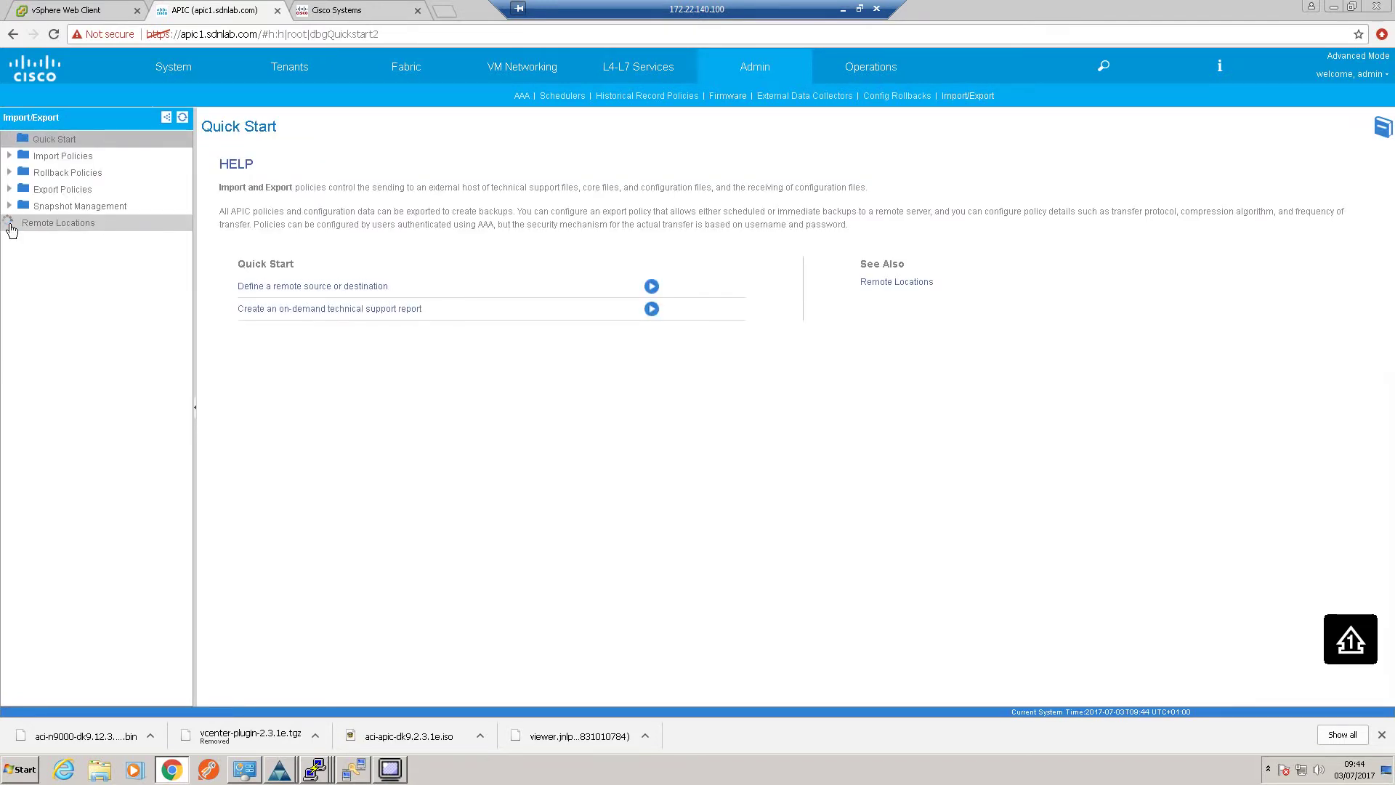
right_click(50, 226)
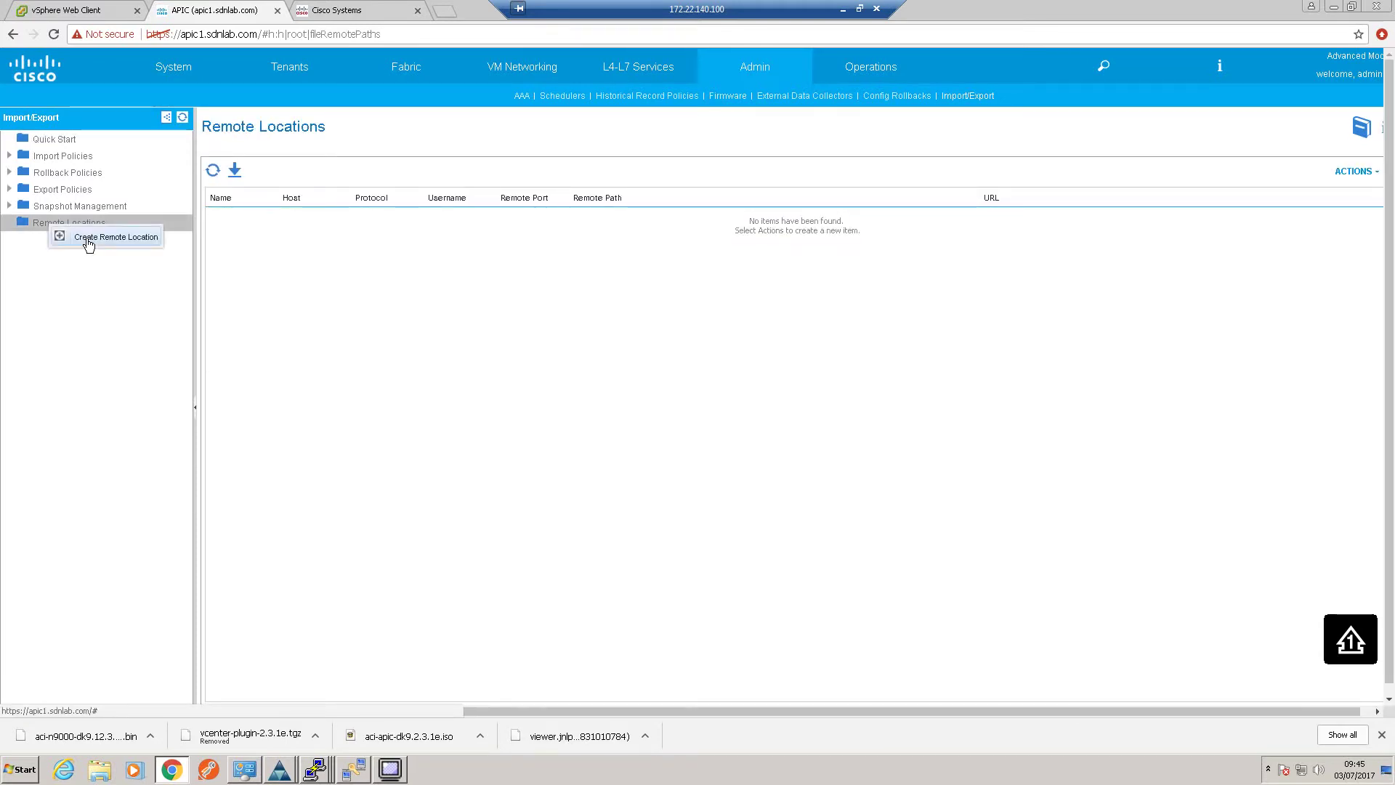
click(90, 242)
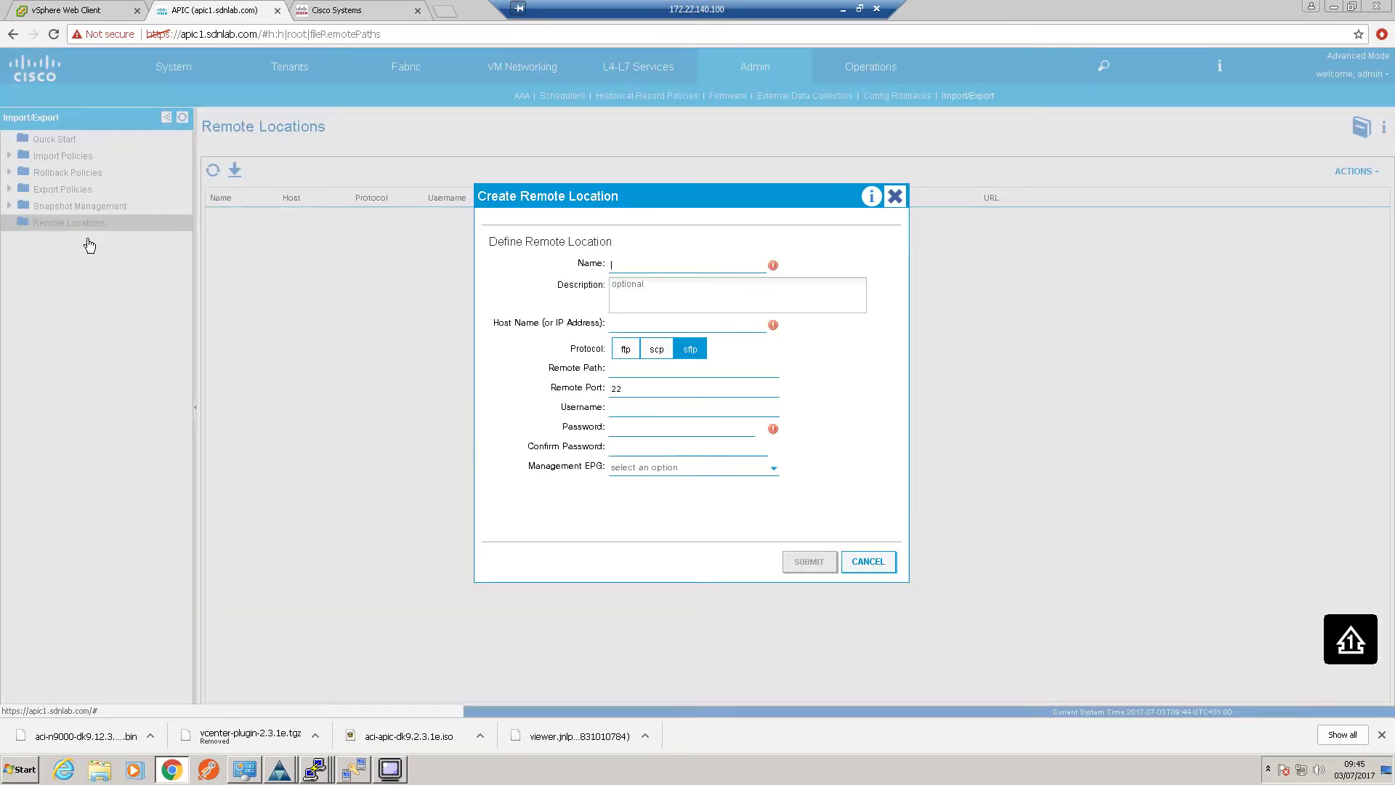
text(jumpbox)
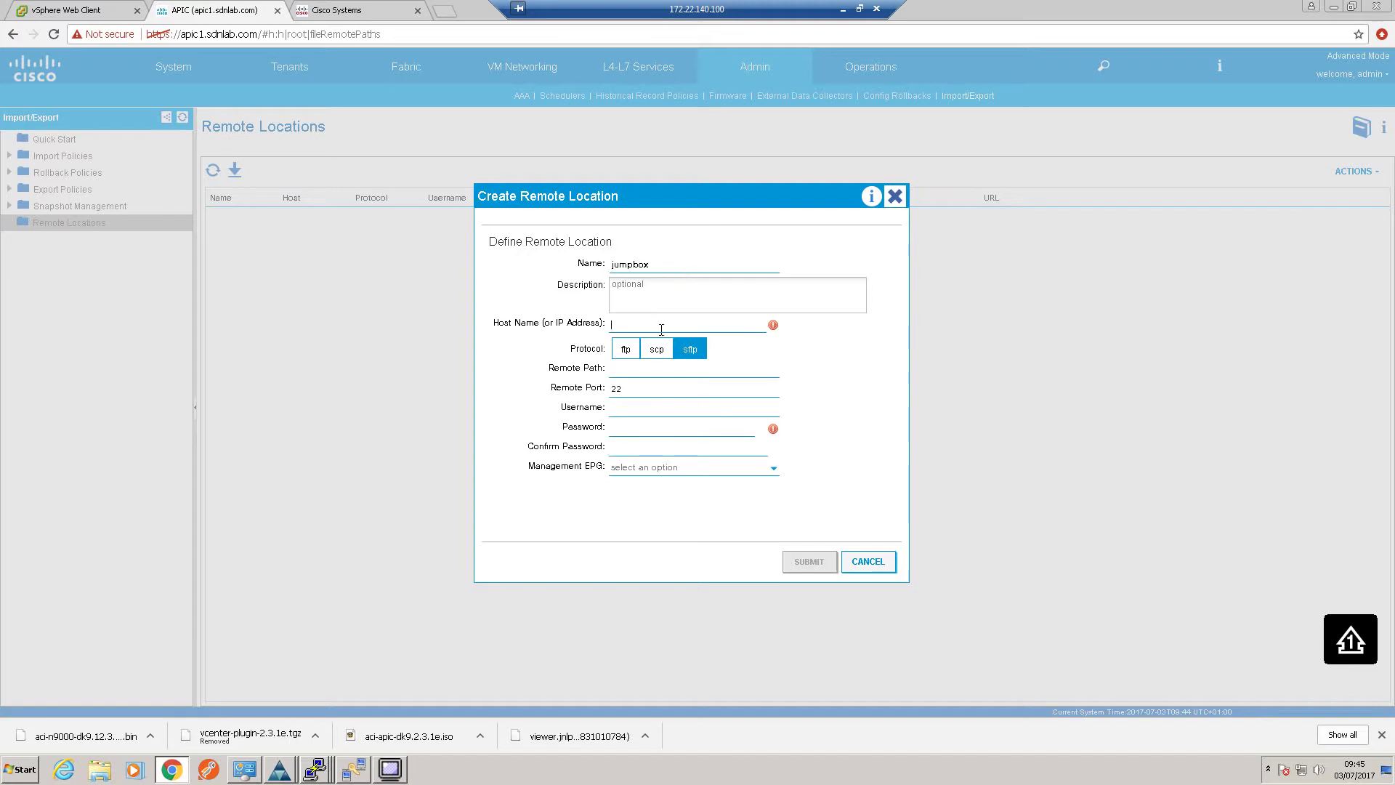
text(172.2)
text(2.140.10)
text(/)
click(654, 410)
click(640, 446)
click(774, 474)
click(688, 486)
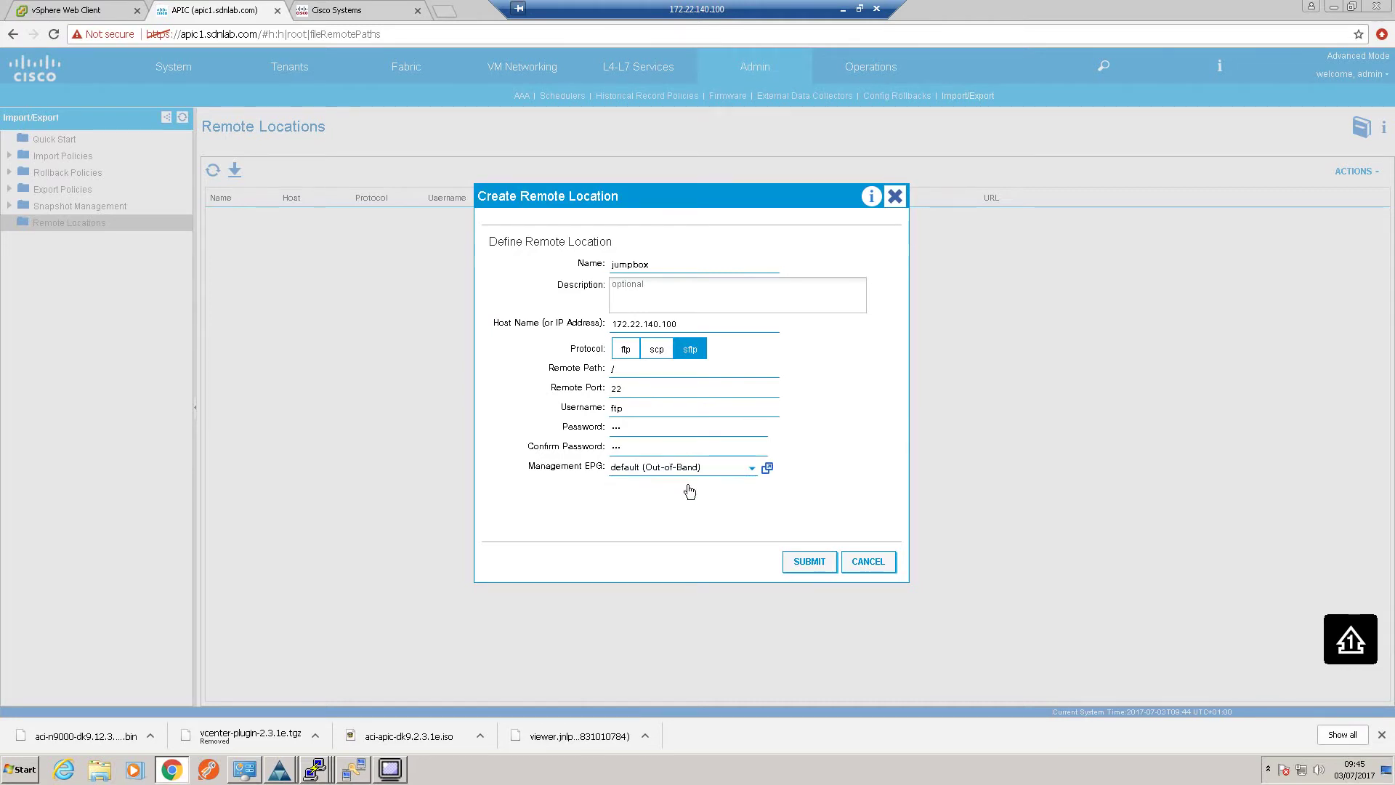
click(797, 559)
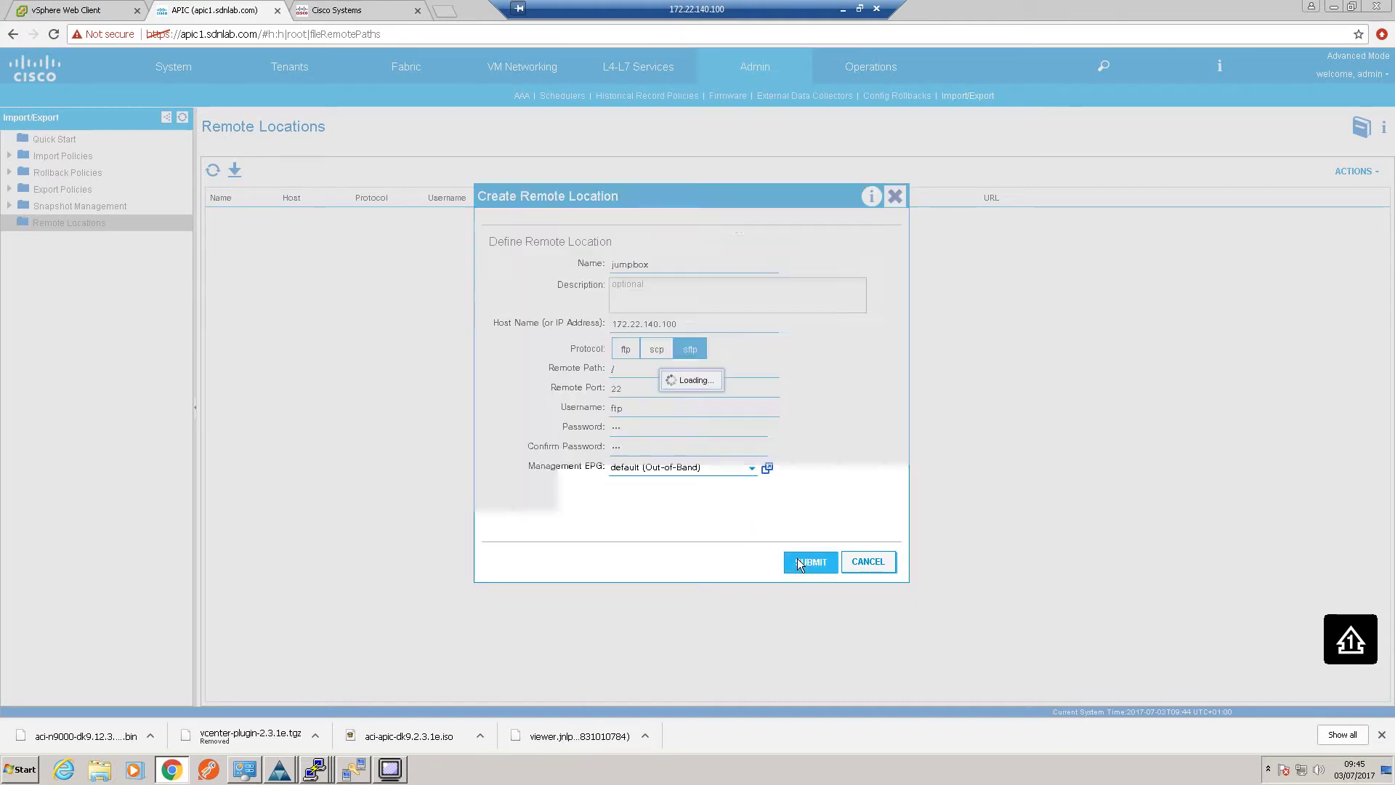
Create configuration export policy 'Full_Backup' targeting jumpbox, set to Start Now, leaving AES encryption unchanged
right_click(51, 194)
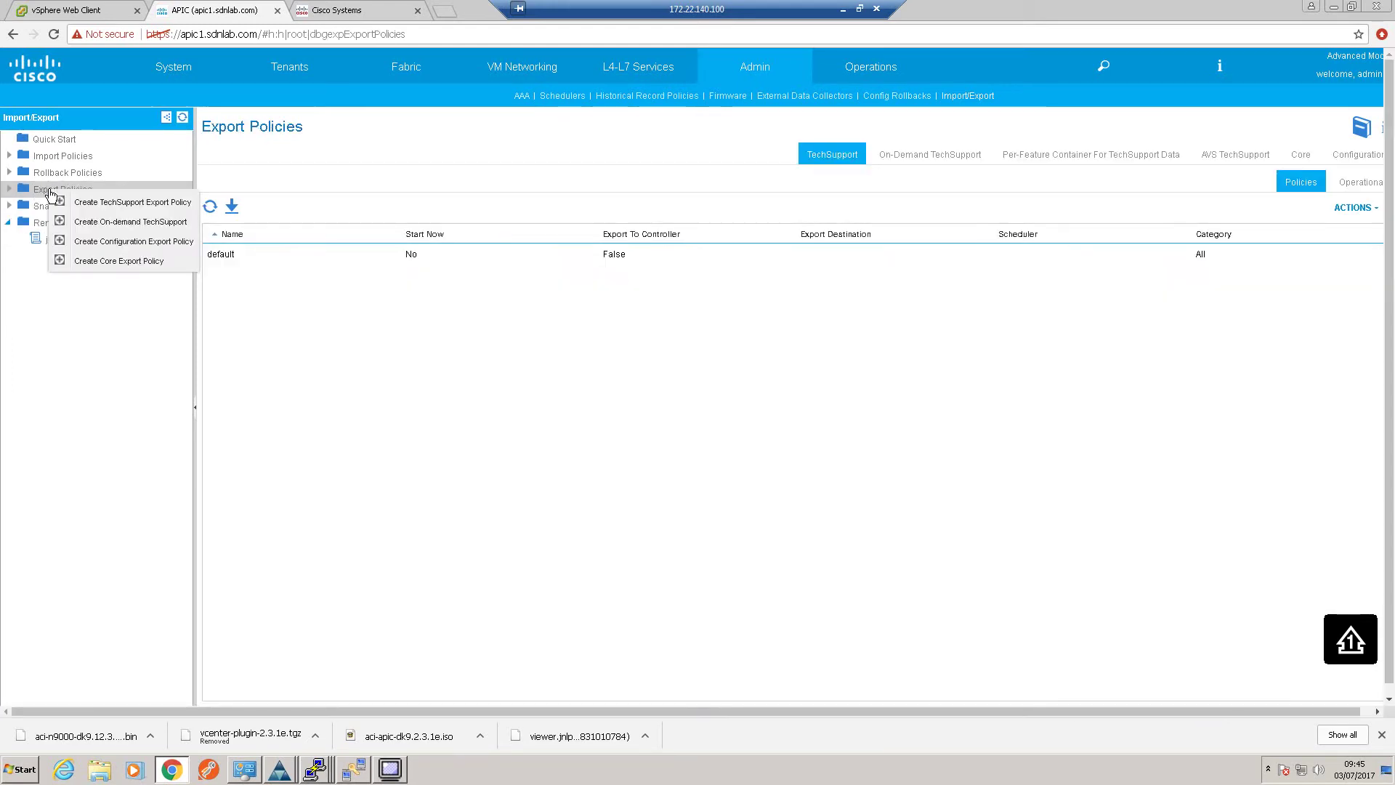
click(102, 244)
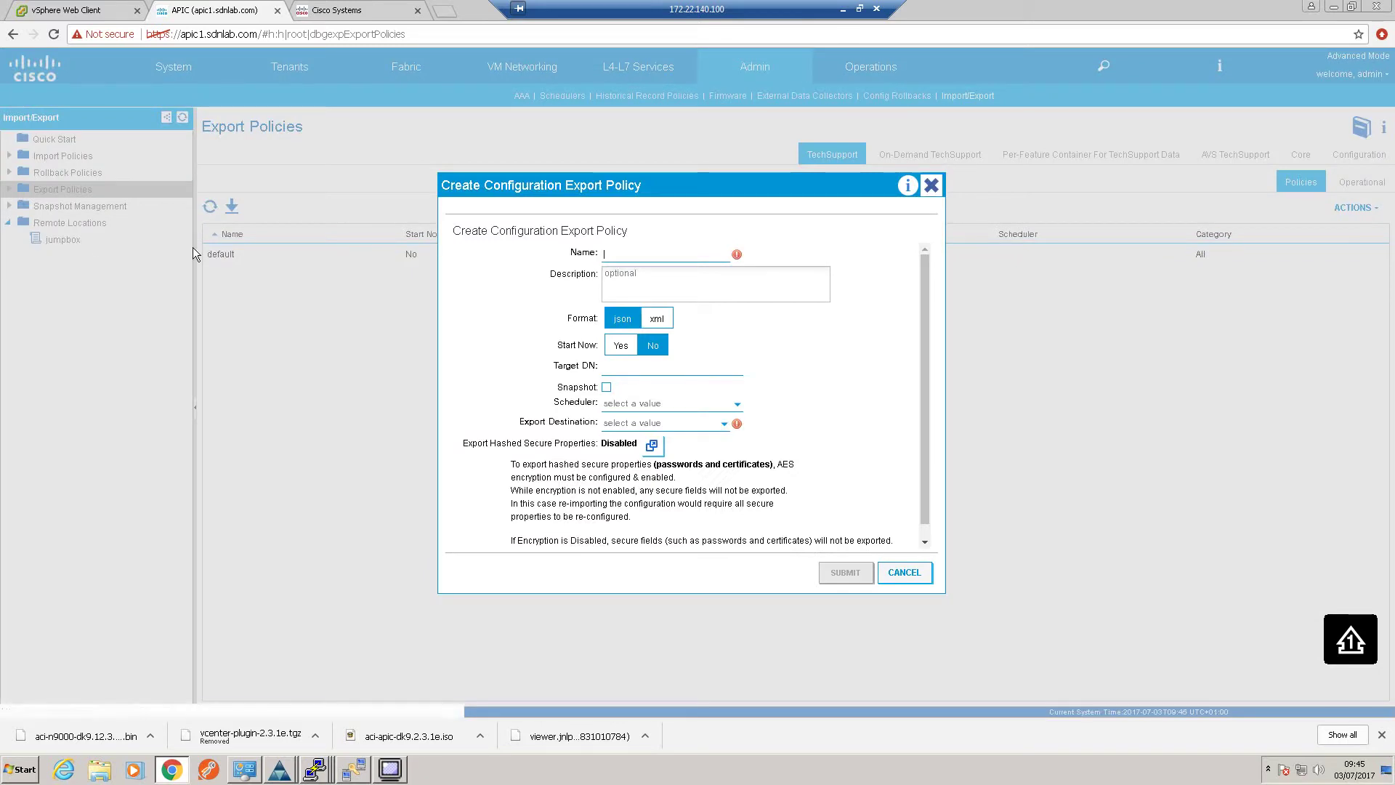
text(Full)
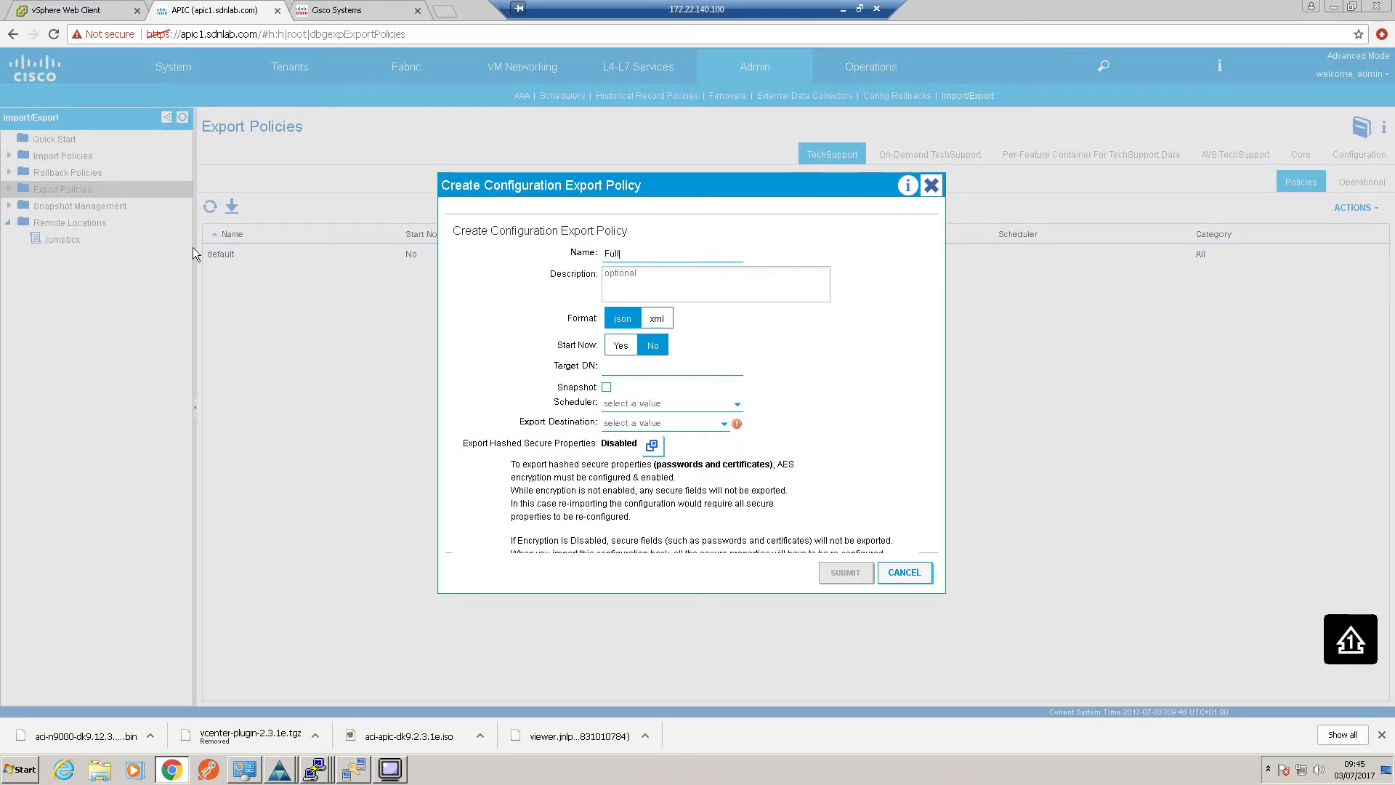
text(_Backup)
click(723, 425)
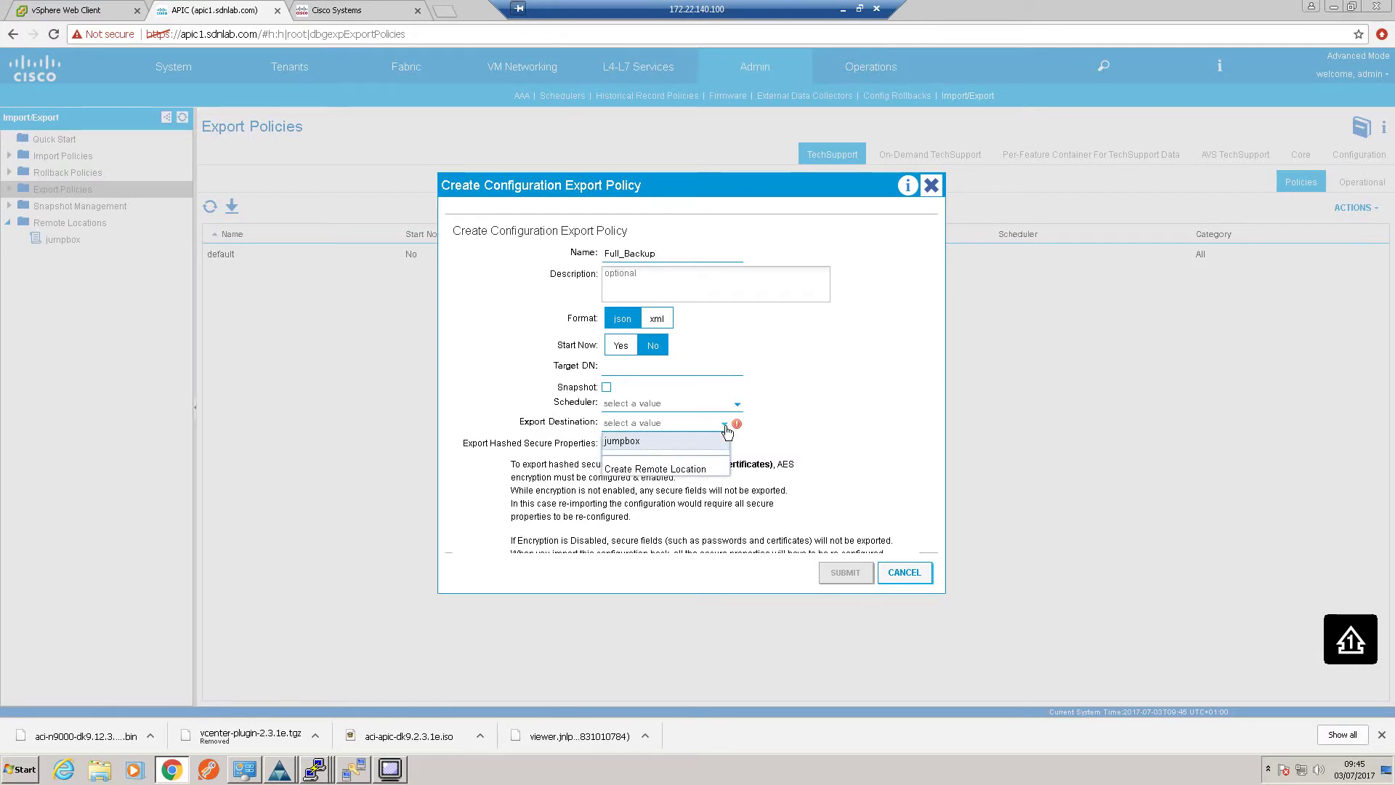
click(648, 445)
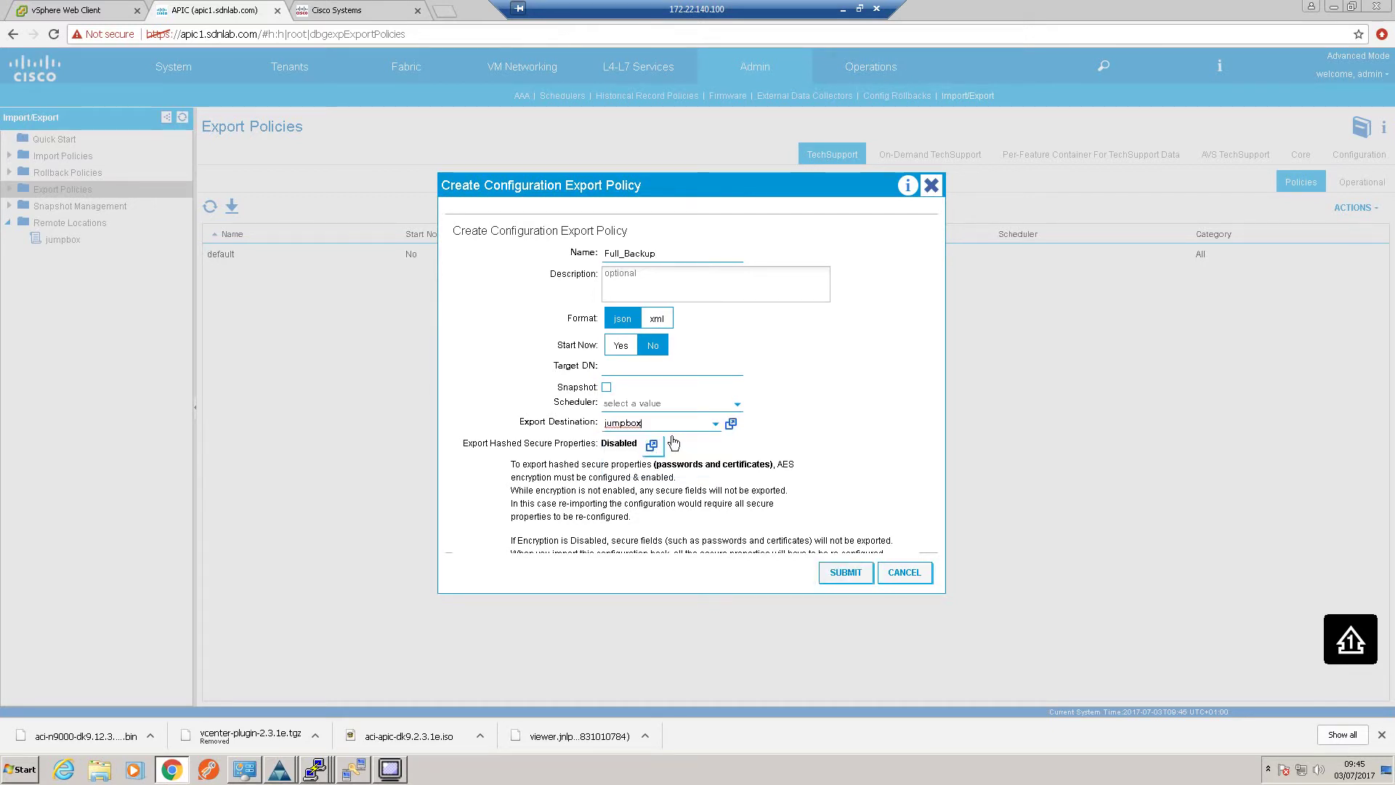
click(614, 345)
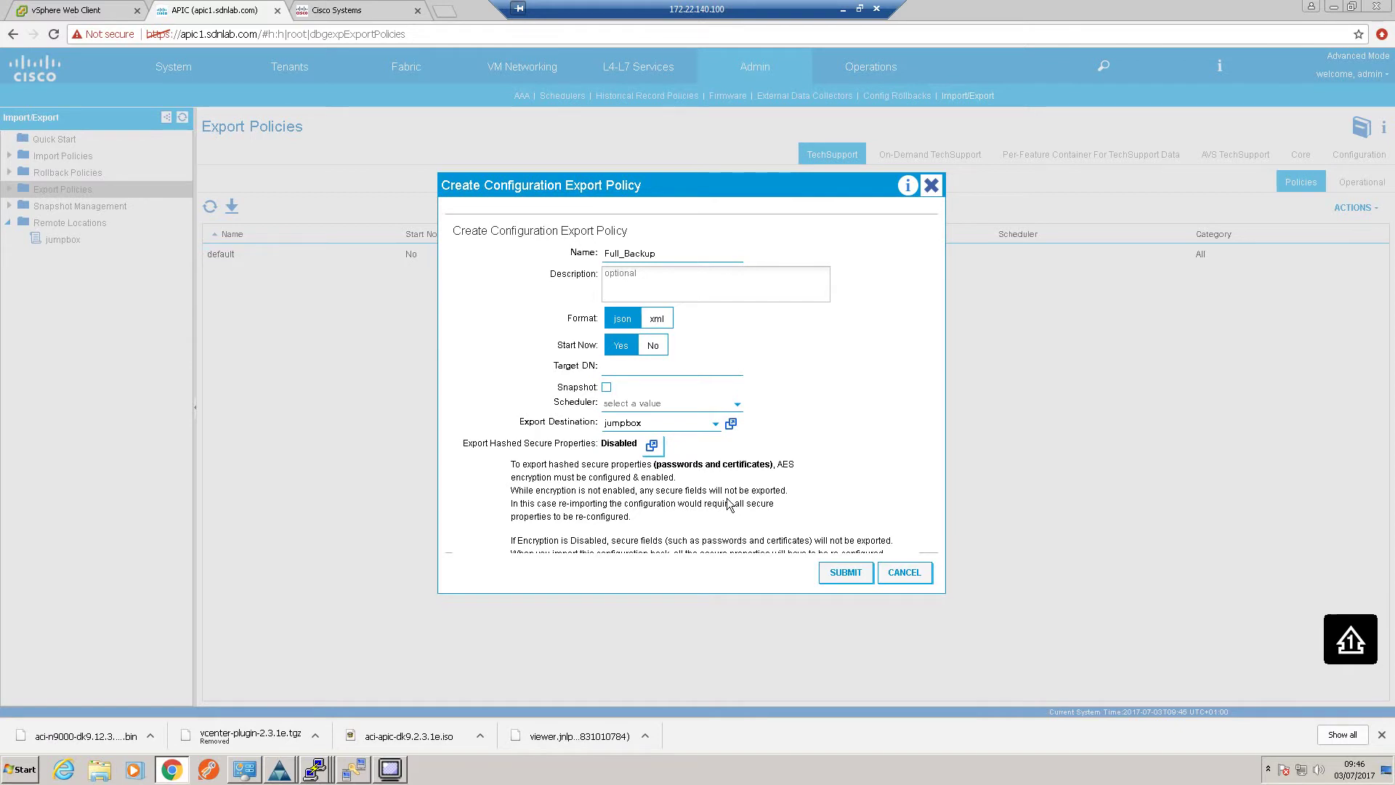
click(652, 446)
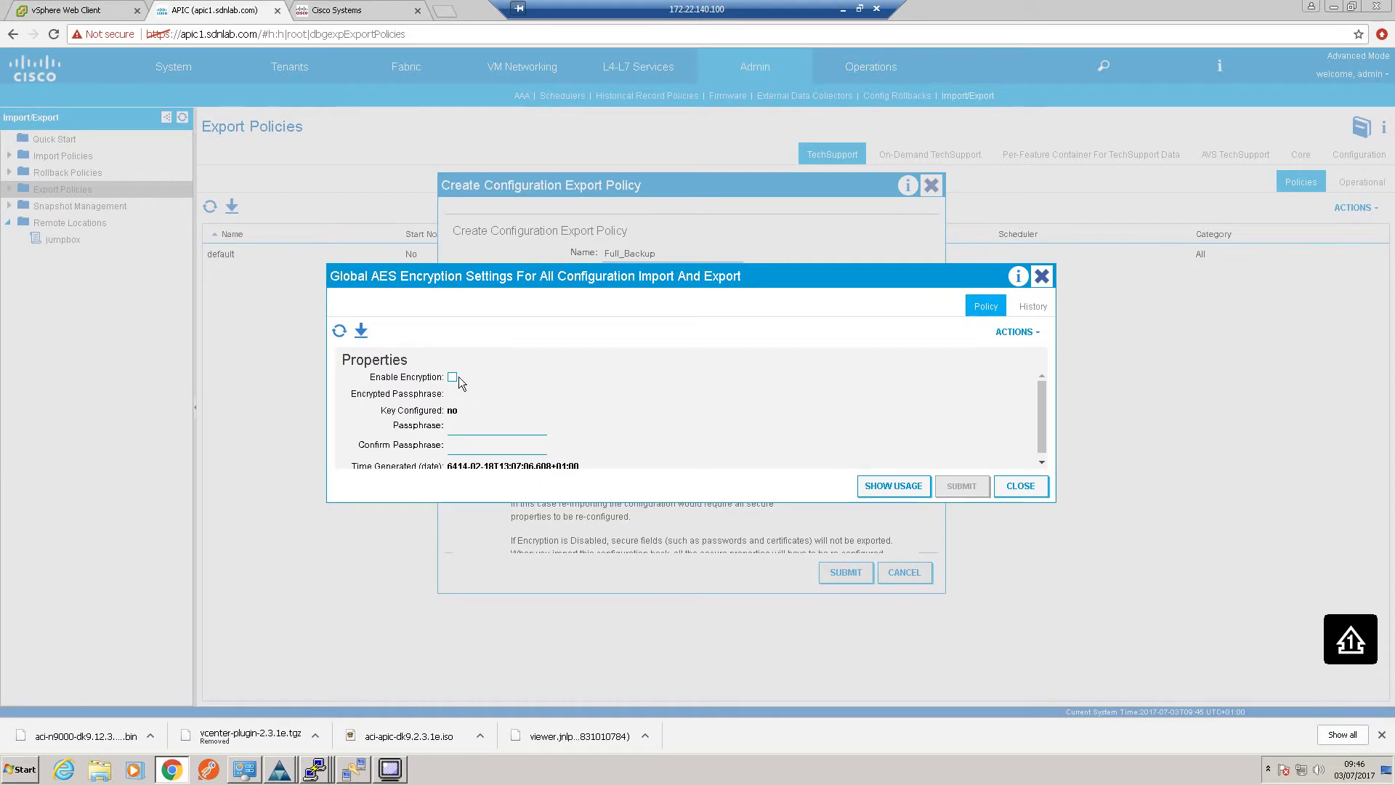
click(1020, 486)
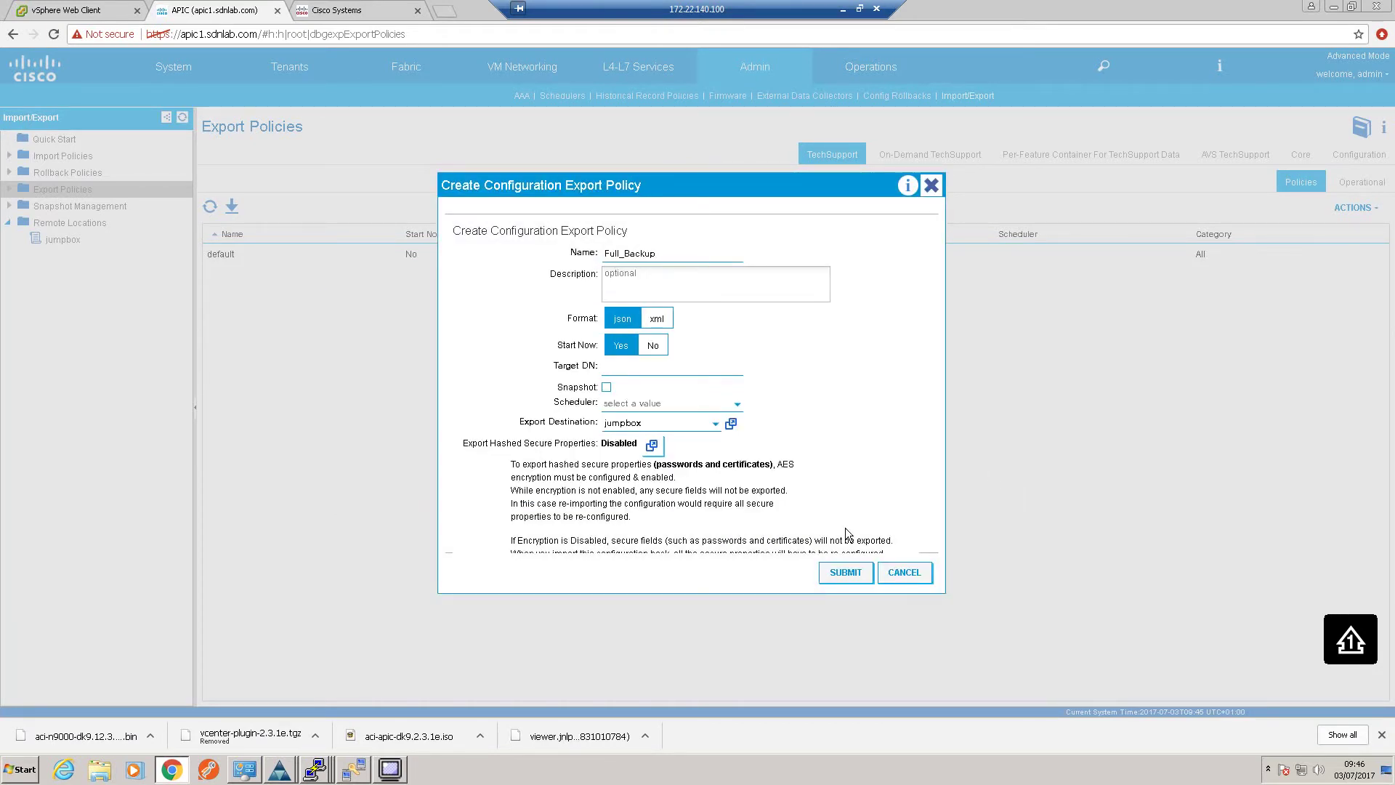
click(846, 573)
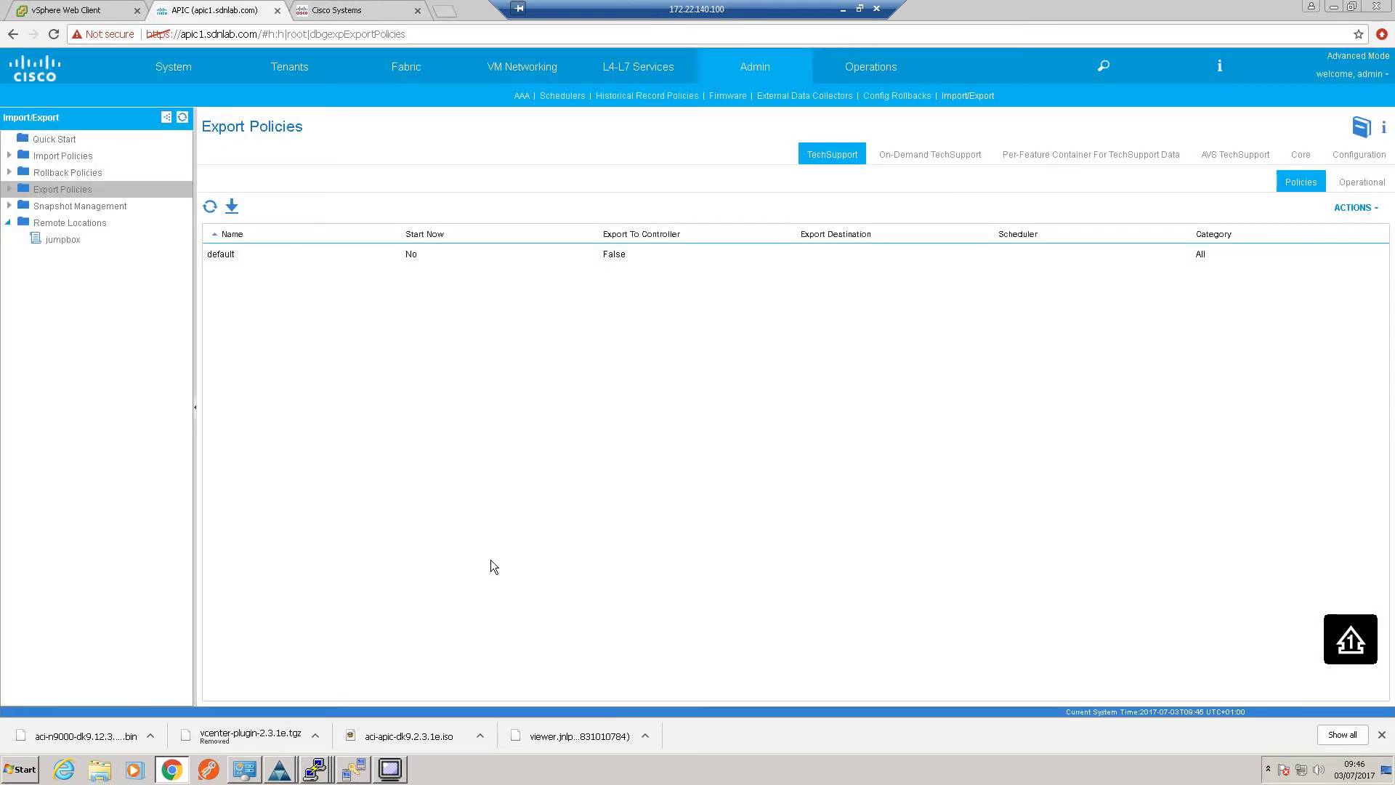
click(351, 770)
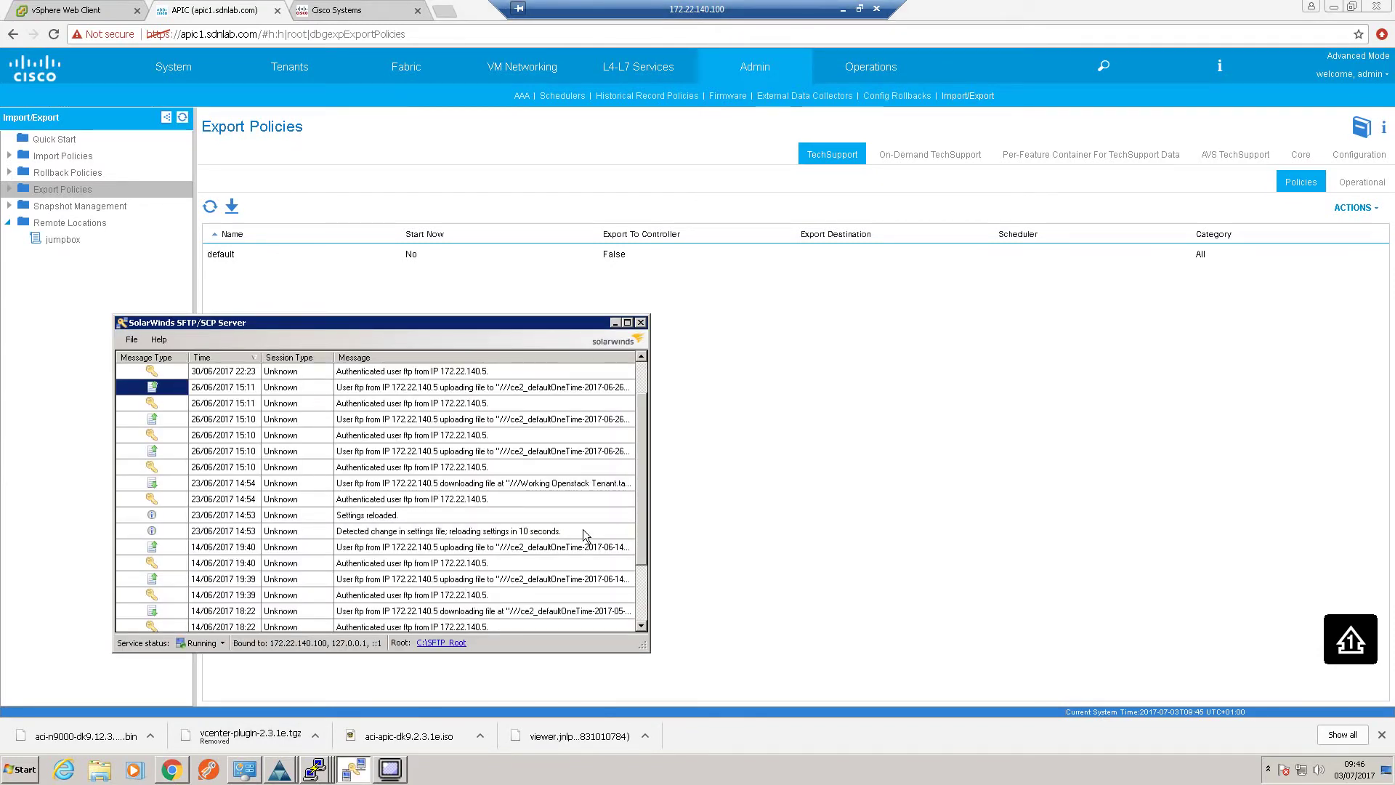
drag(642, 534, 634, 604)
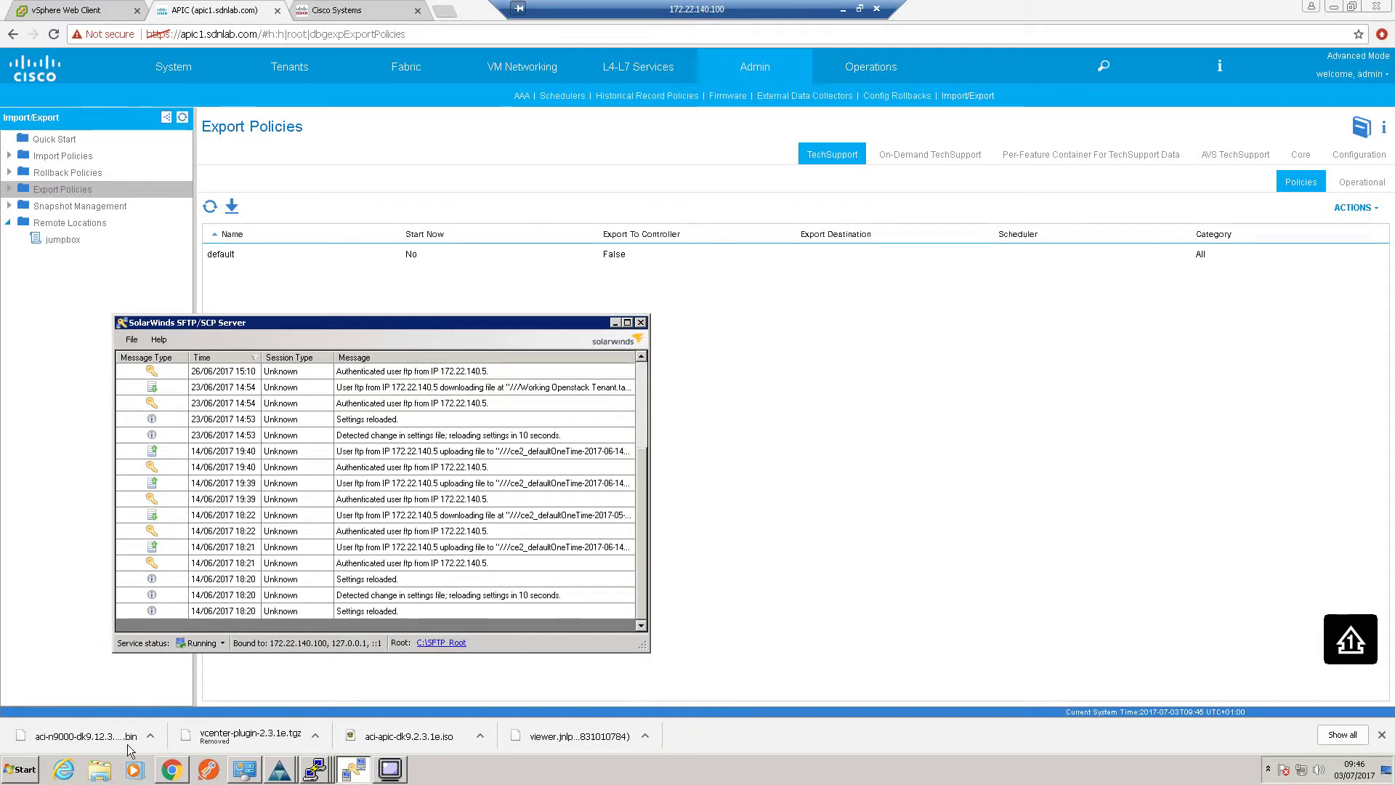
click(101, 770)
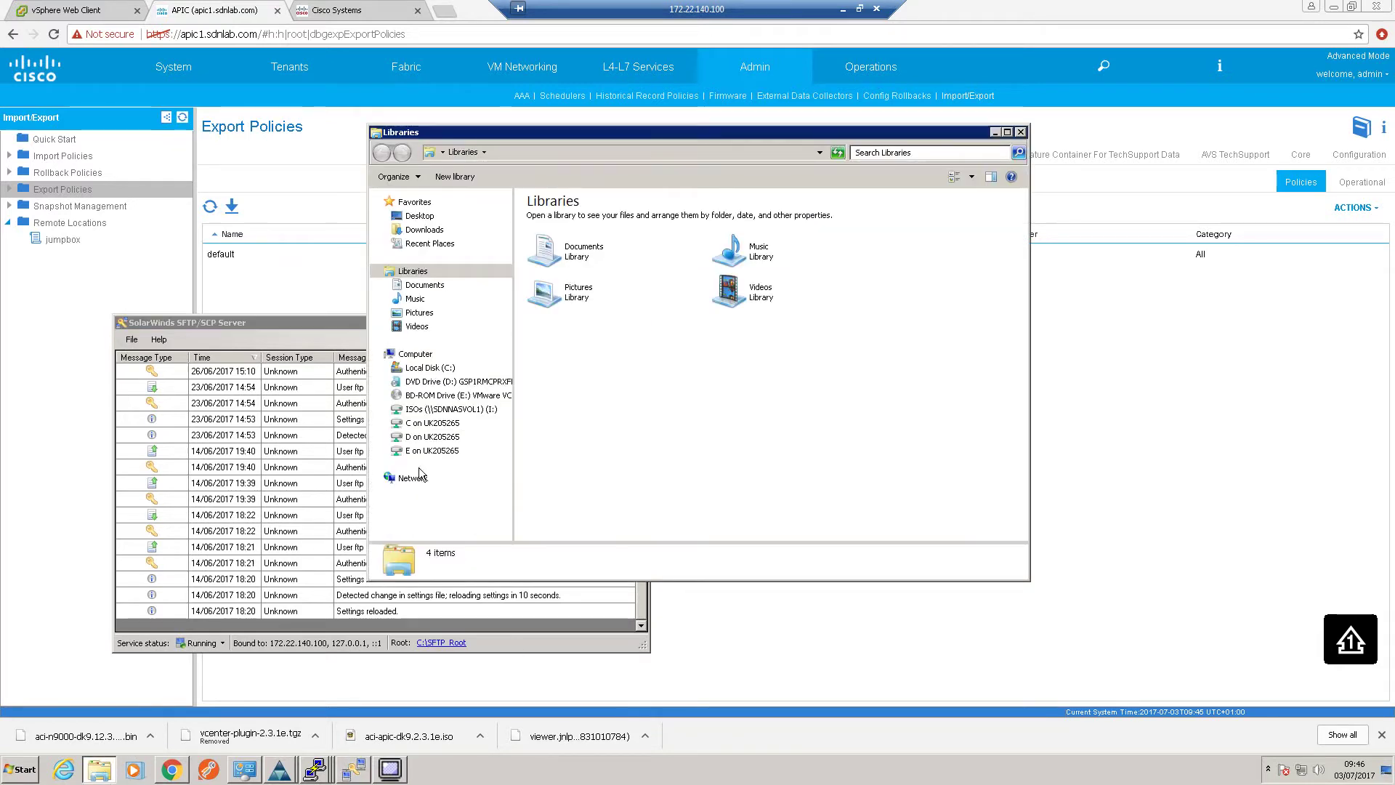
click(427, 369)
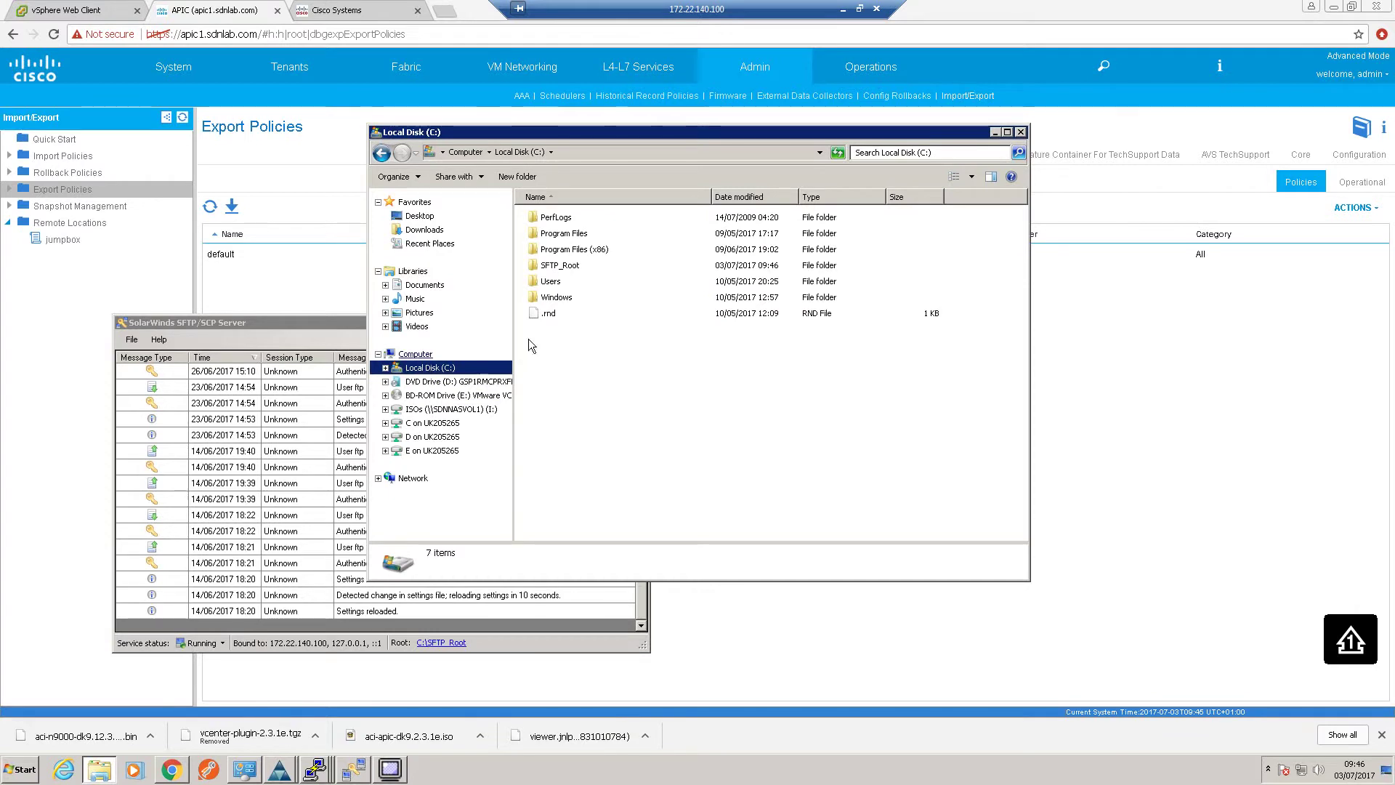
double_click(574, 265)
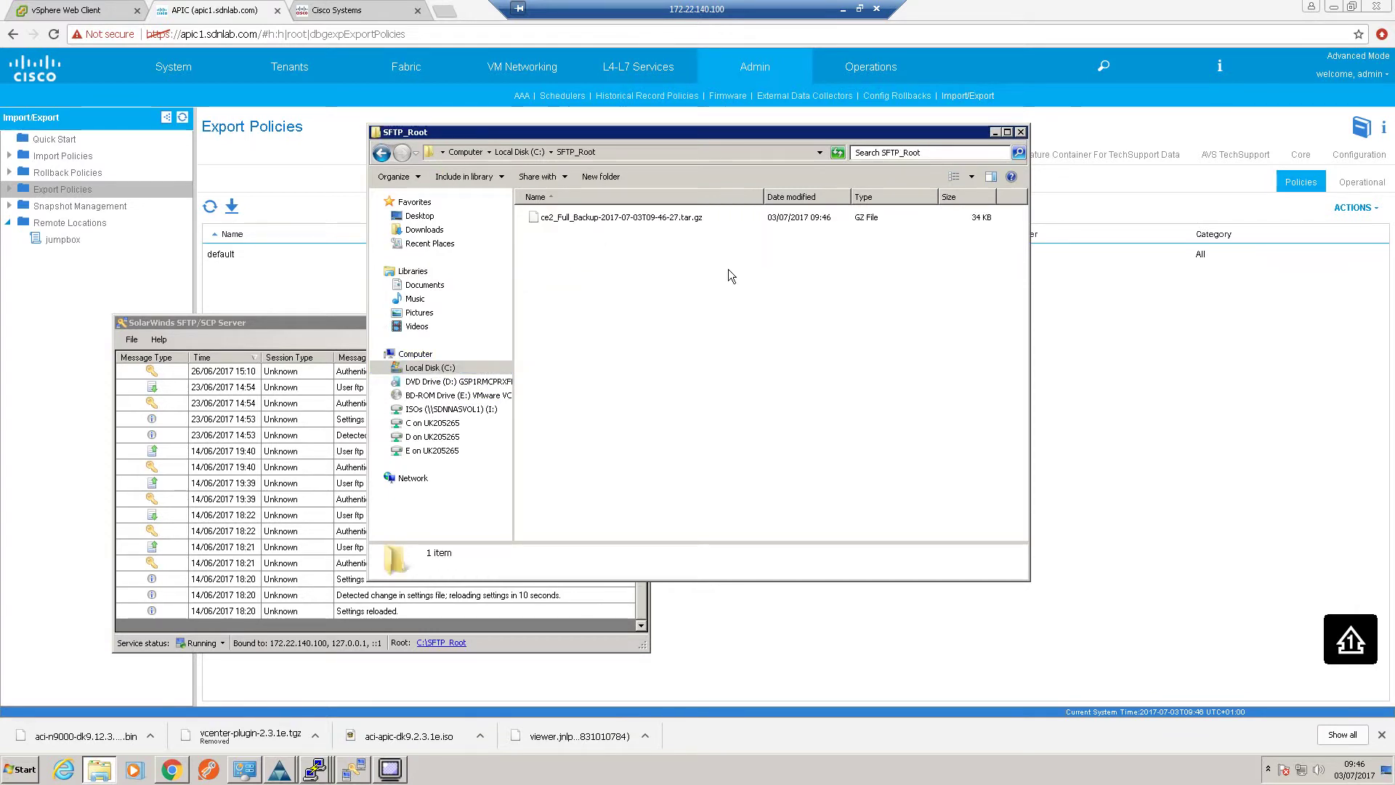
mouse_move(773, 224)
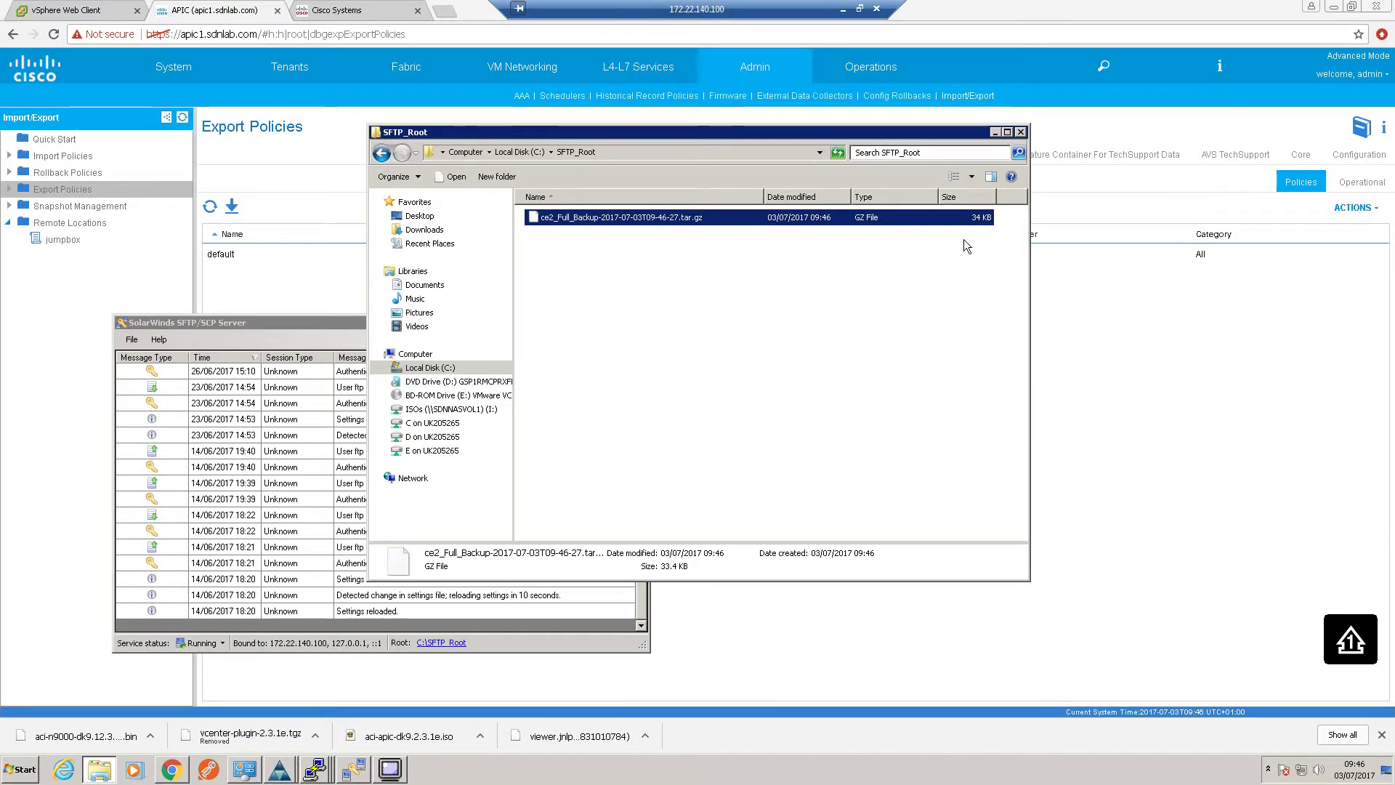
click(995, 133)
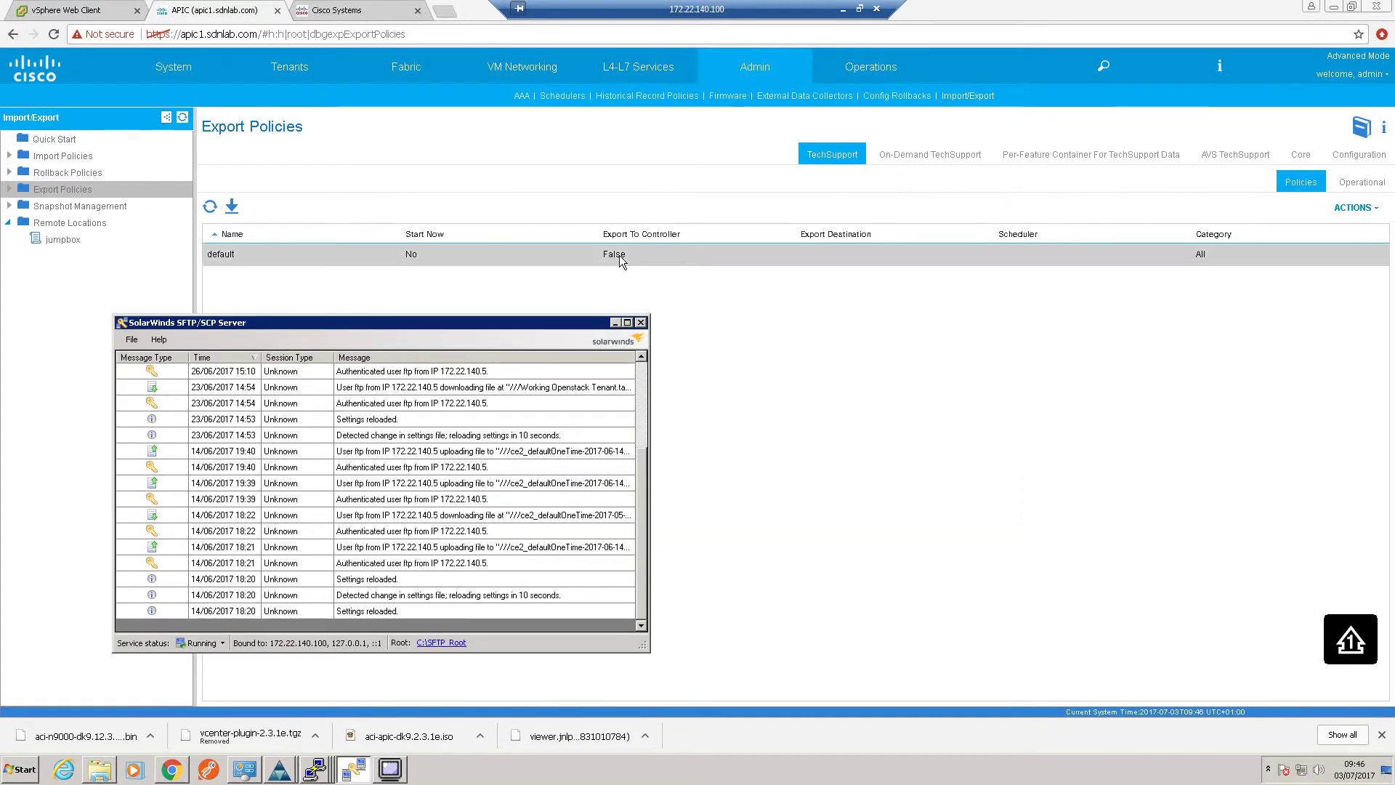
click(615, 322)
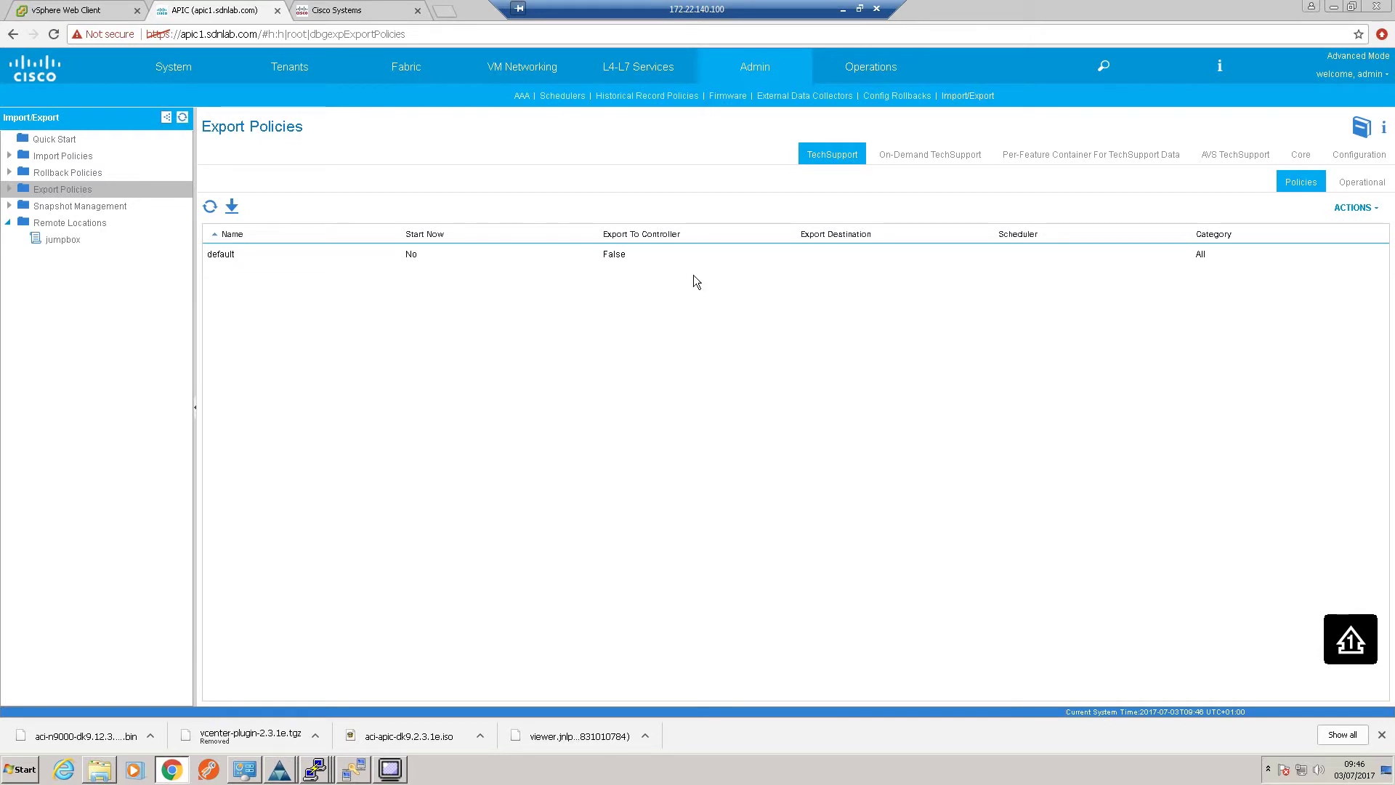
click(727, 100)
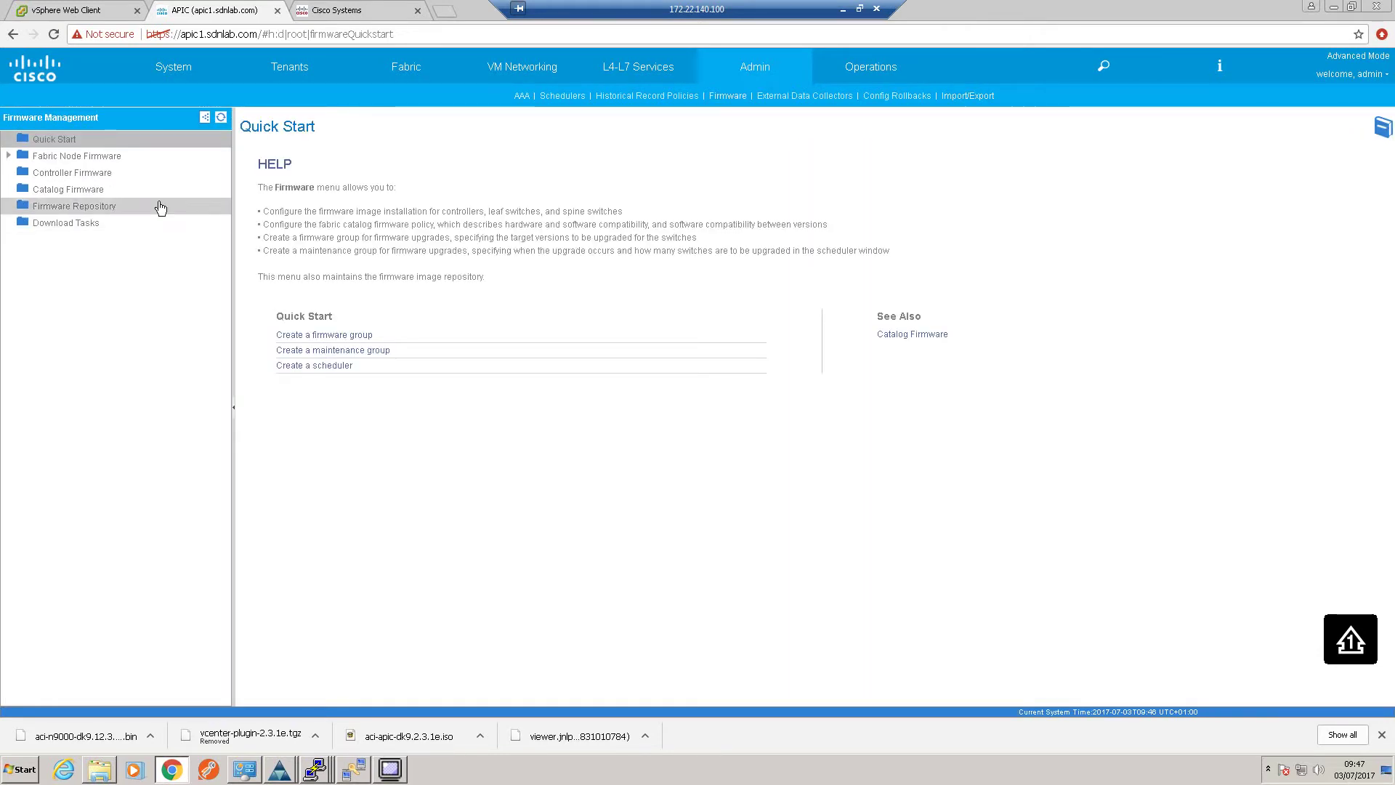
Launch a controller upgrade with target firmware version apic-2.3(1e) from Controller Firmware
click(92, 177)
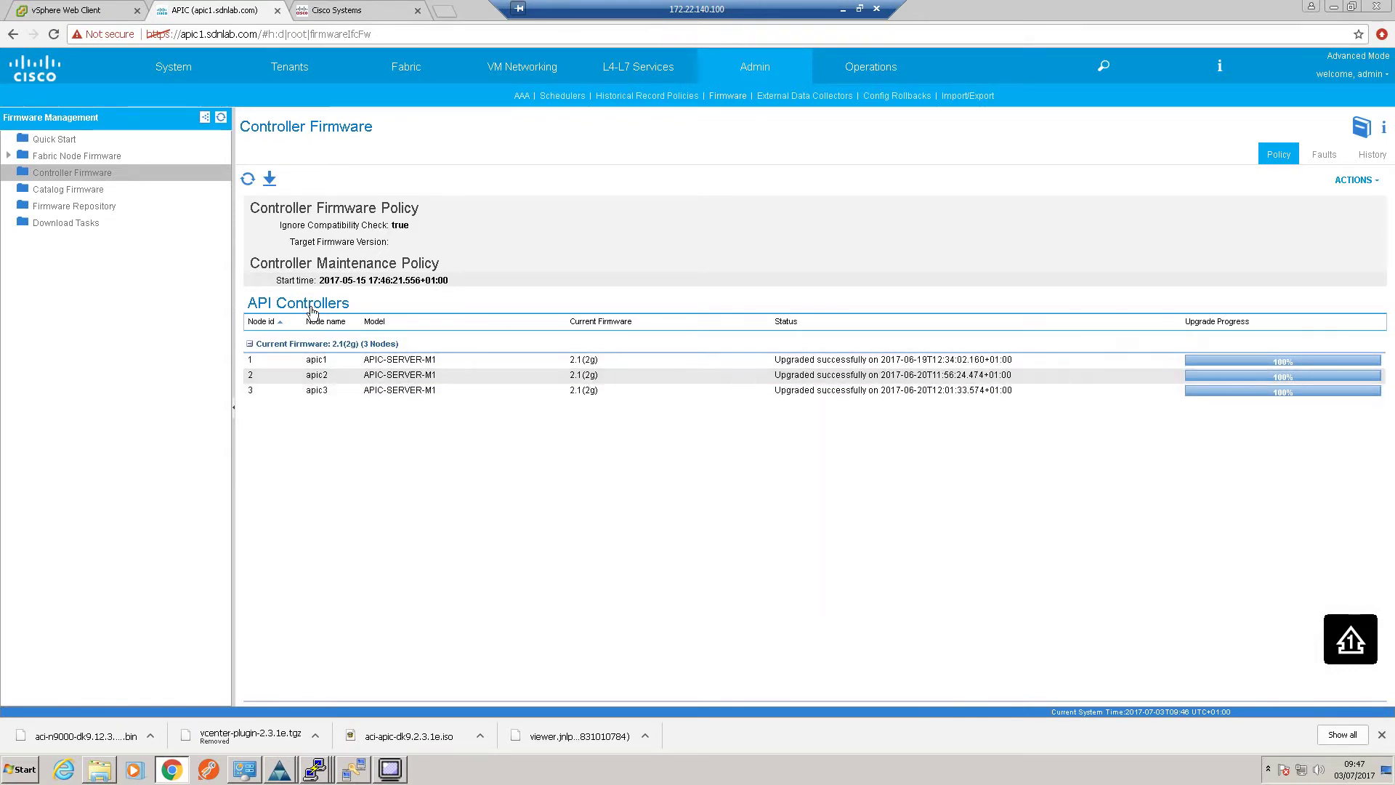
right_click(115, 177)
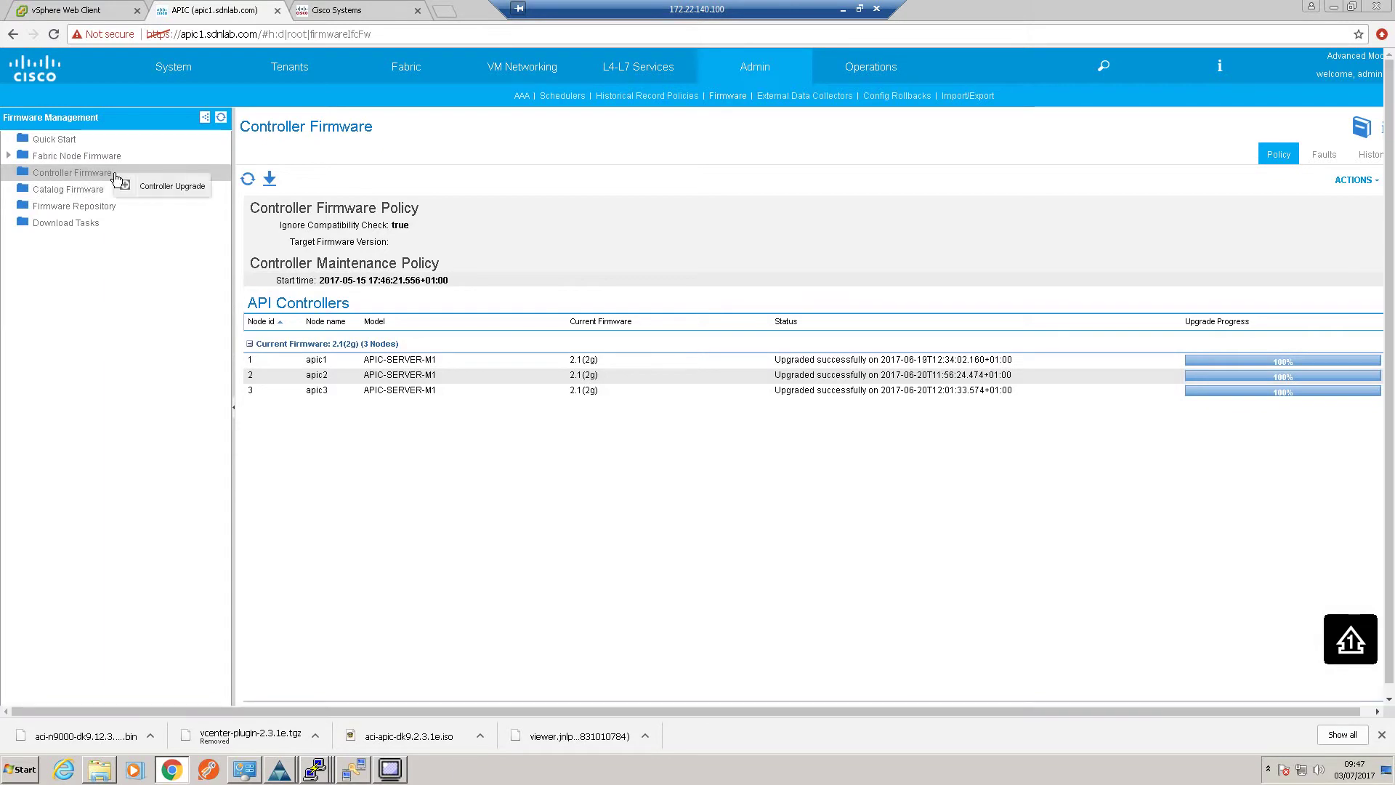
click(150, 186)
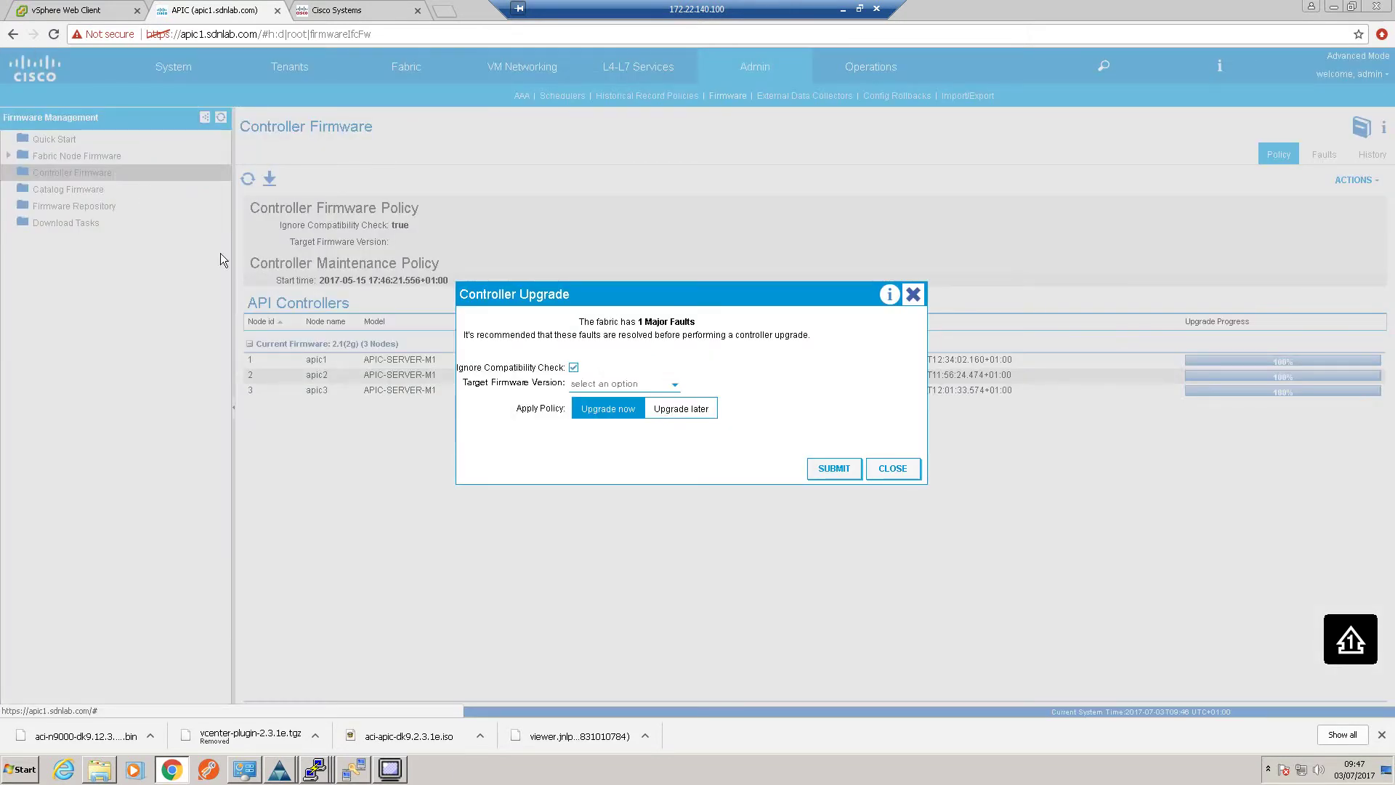
click(674, 385)
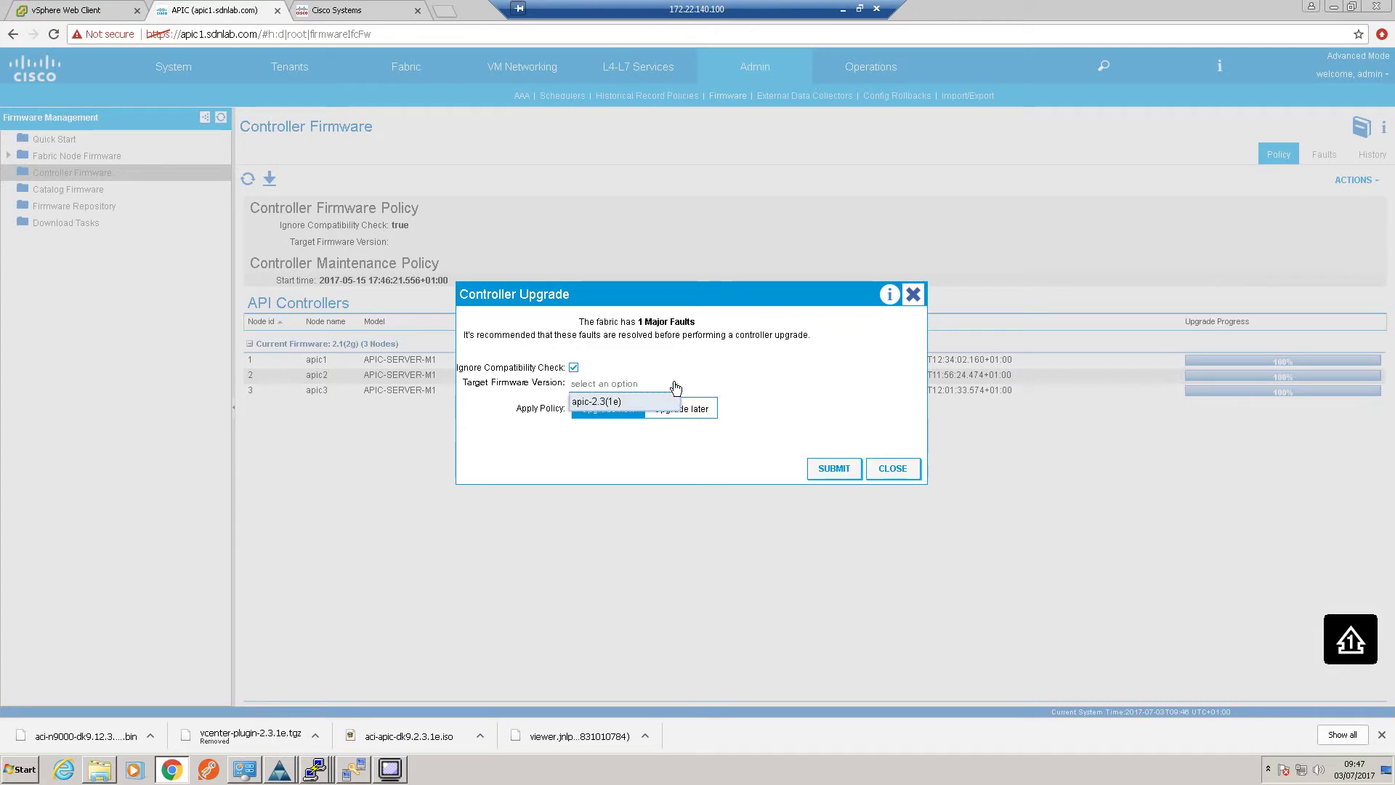
click(617, 402)
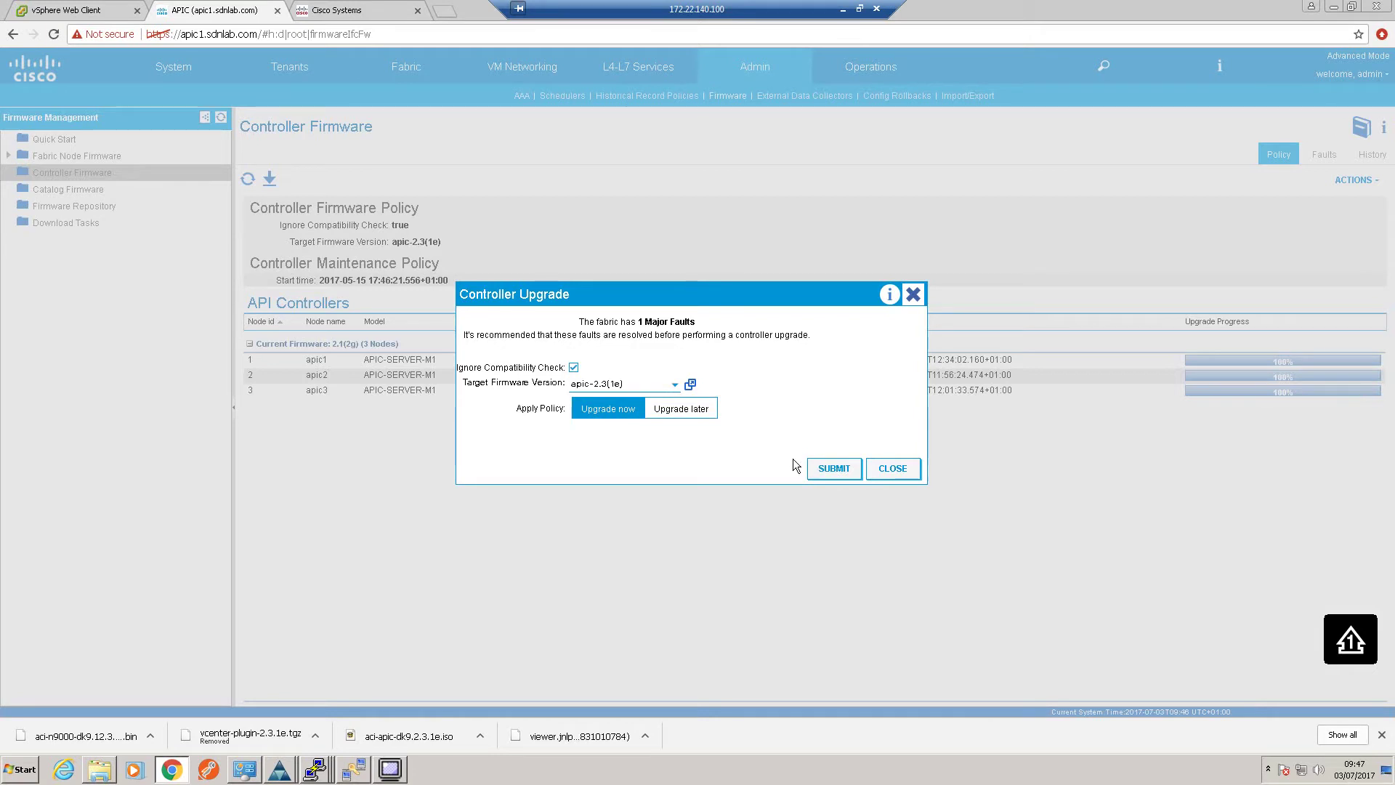
click(832, 468)
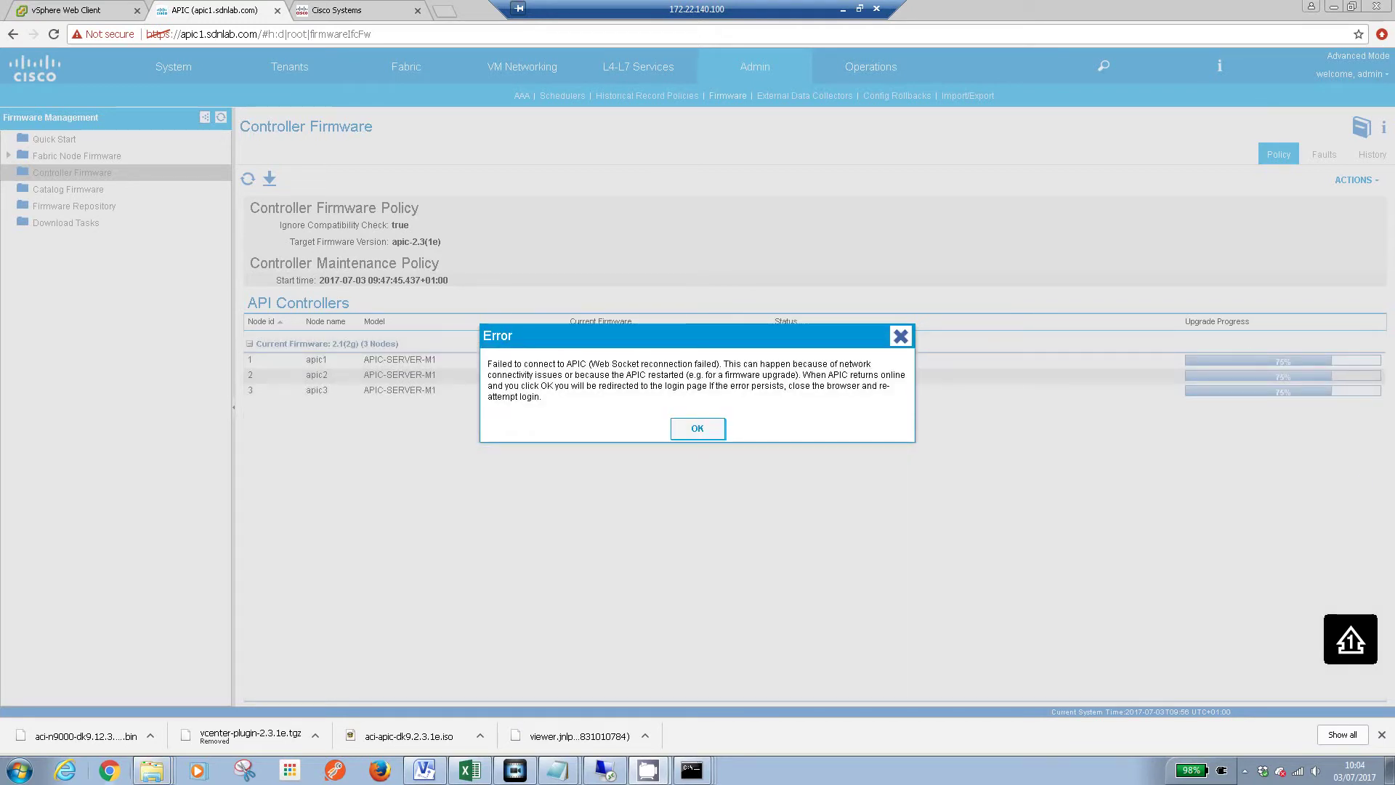
Arrange the ping windows for 172.22.140.4, .5 and .6, then reload the disconnected APIC page
drag(1171, 390, 219, 387)
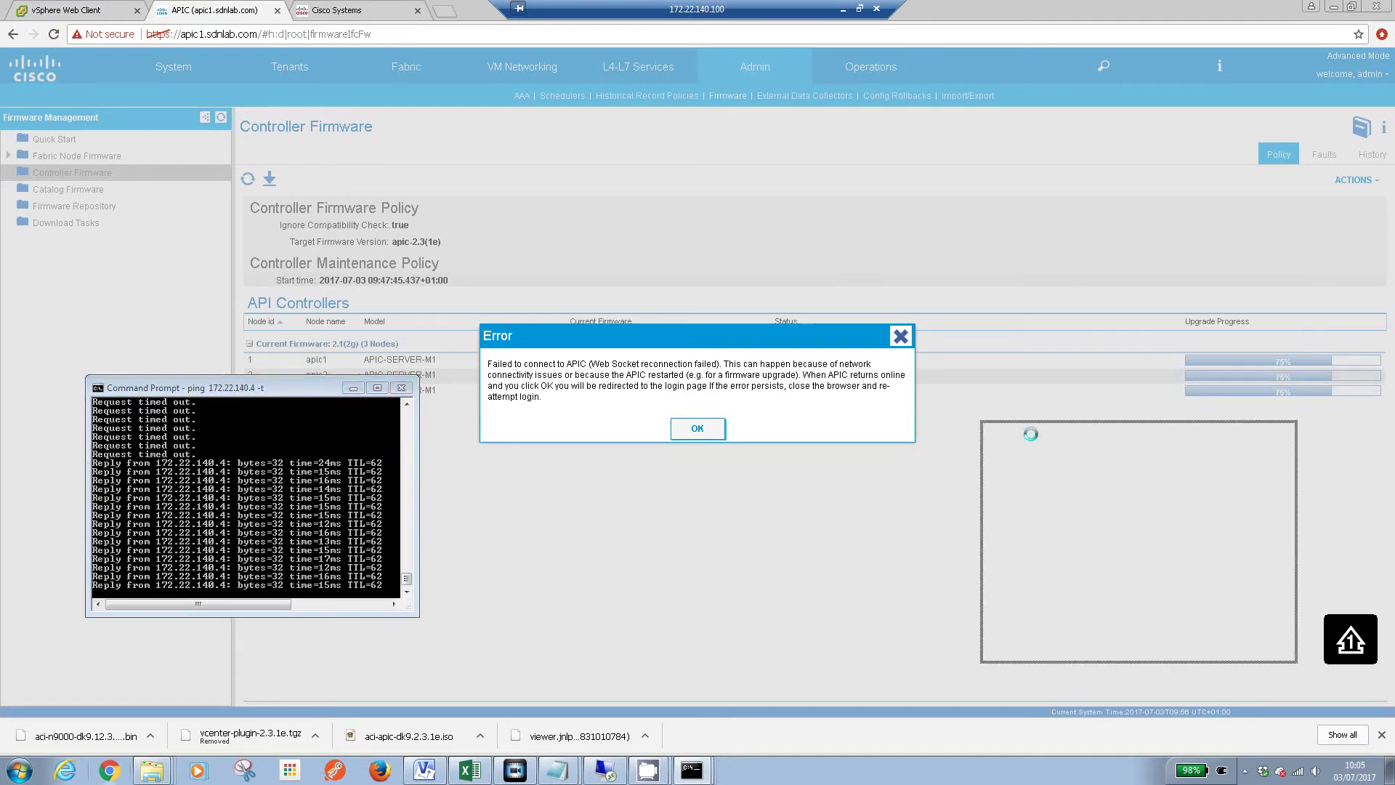
drag(1030, 434, 536, 386)
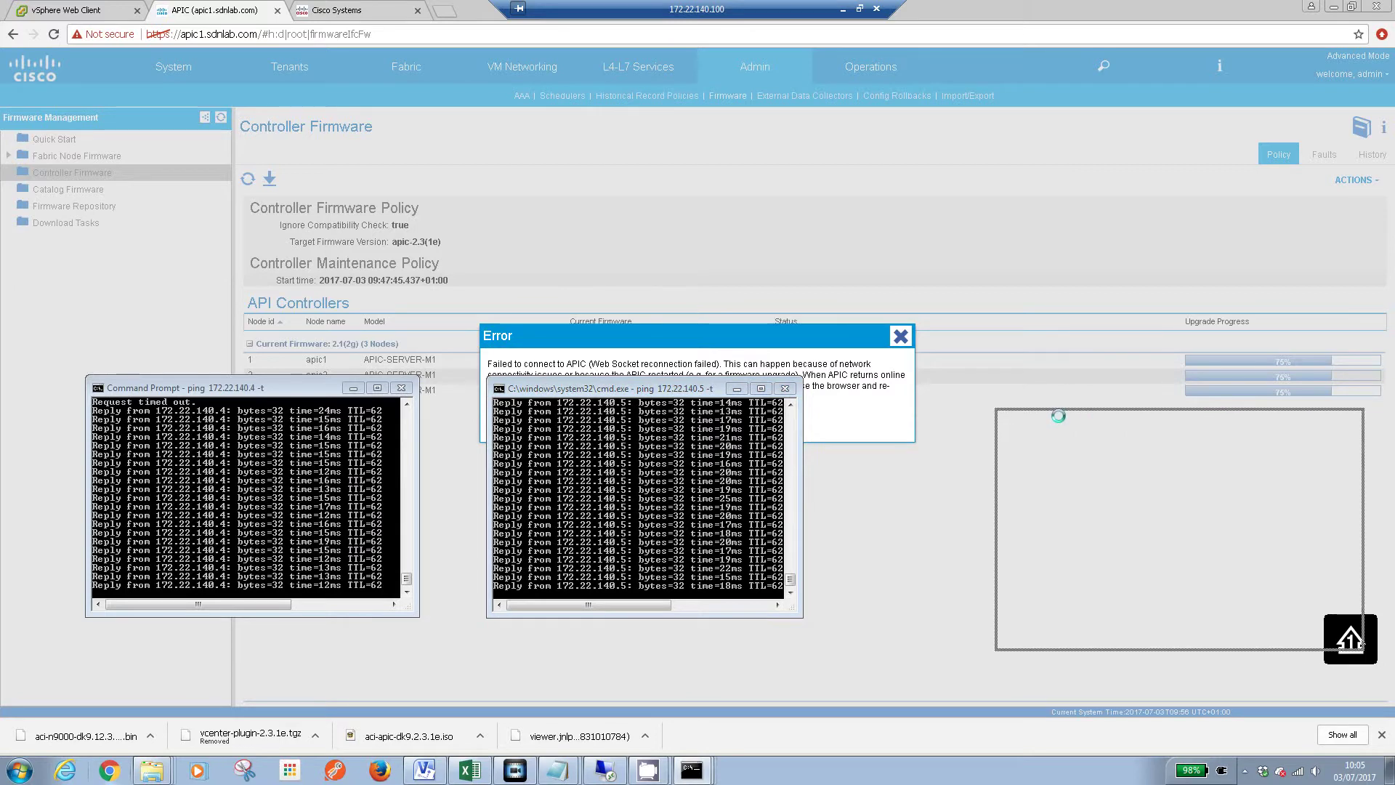
drag(1058, 416, 923, 394)
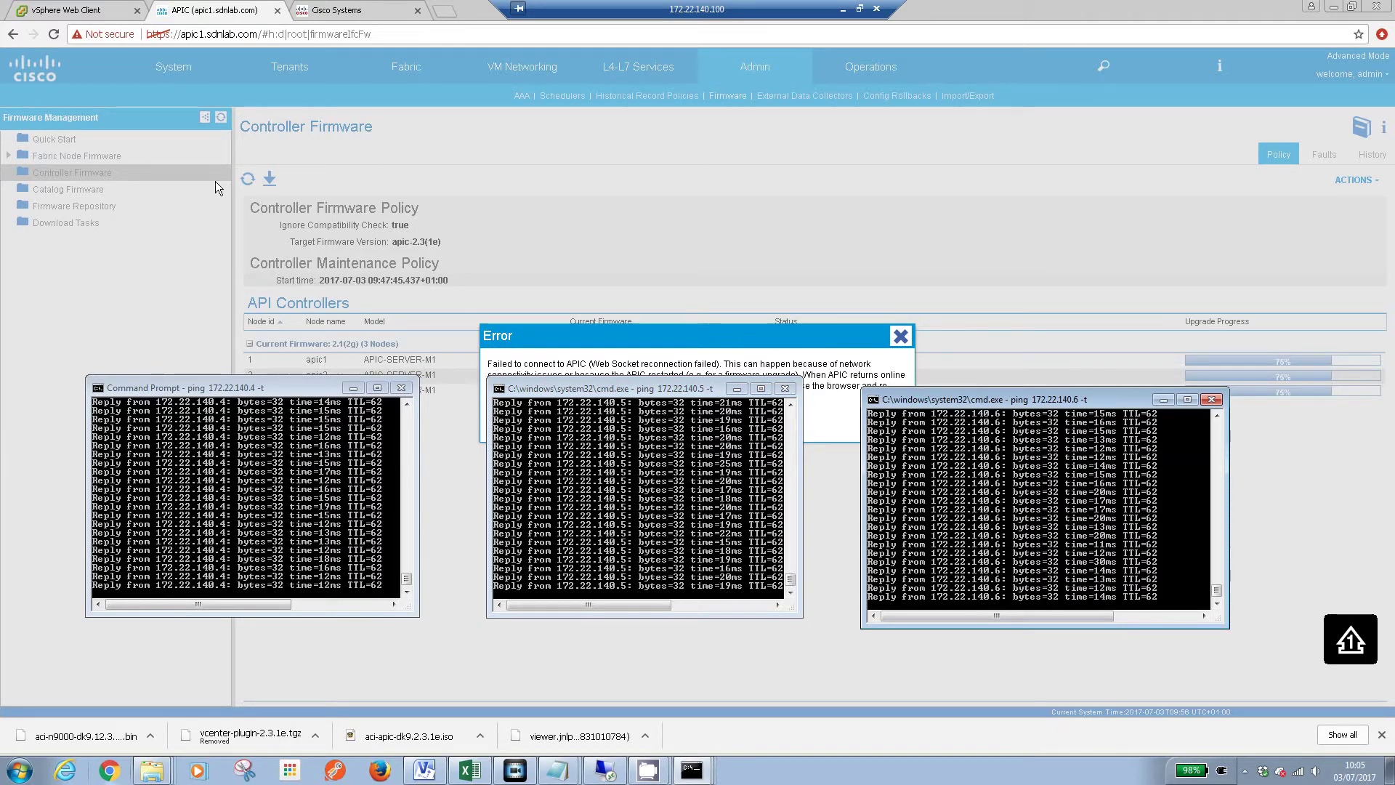
click(54, 34)
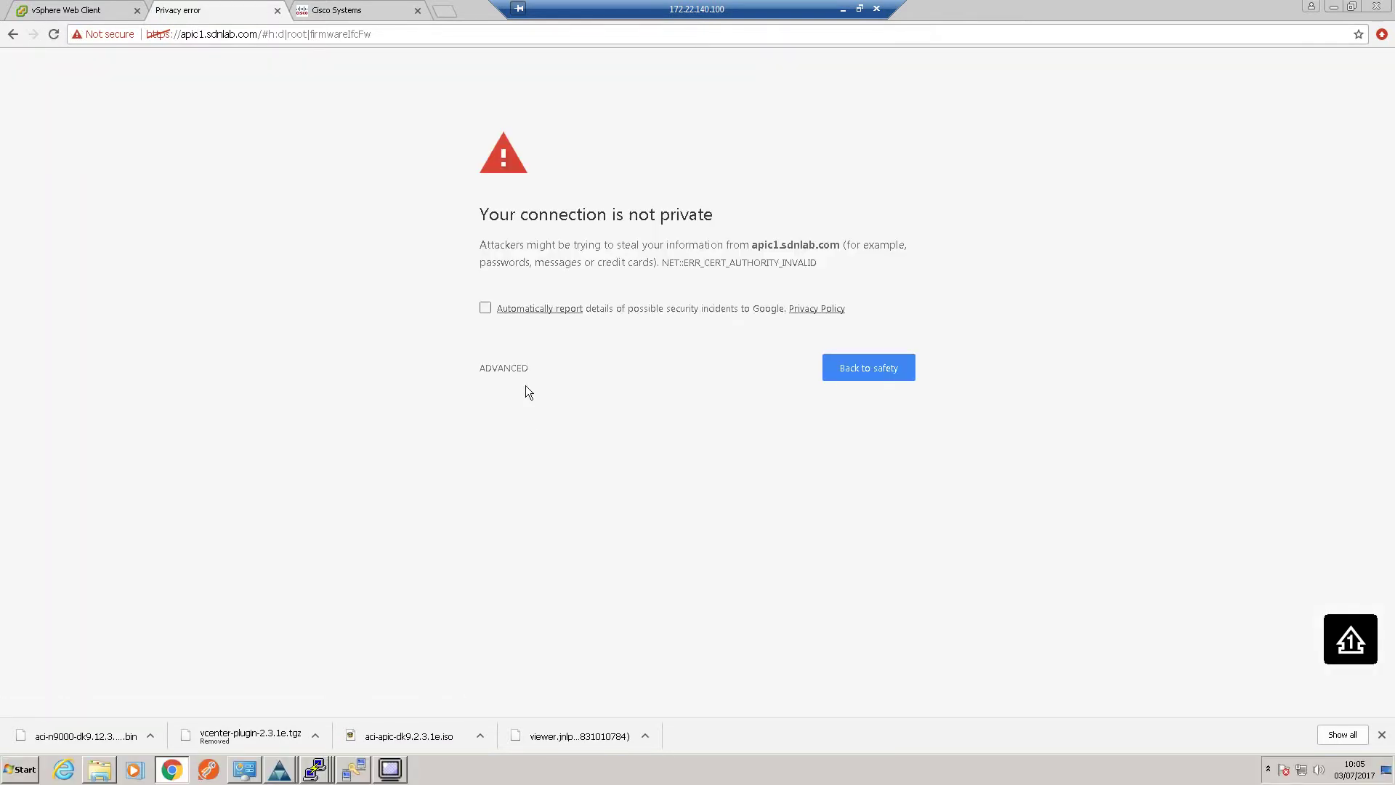
click(508, 370)
Proceed past the certificate warning and attempt the admin sign-in, dismissing the login error
click(536, 494)
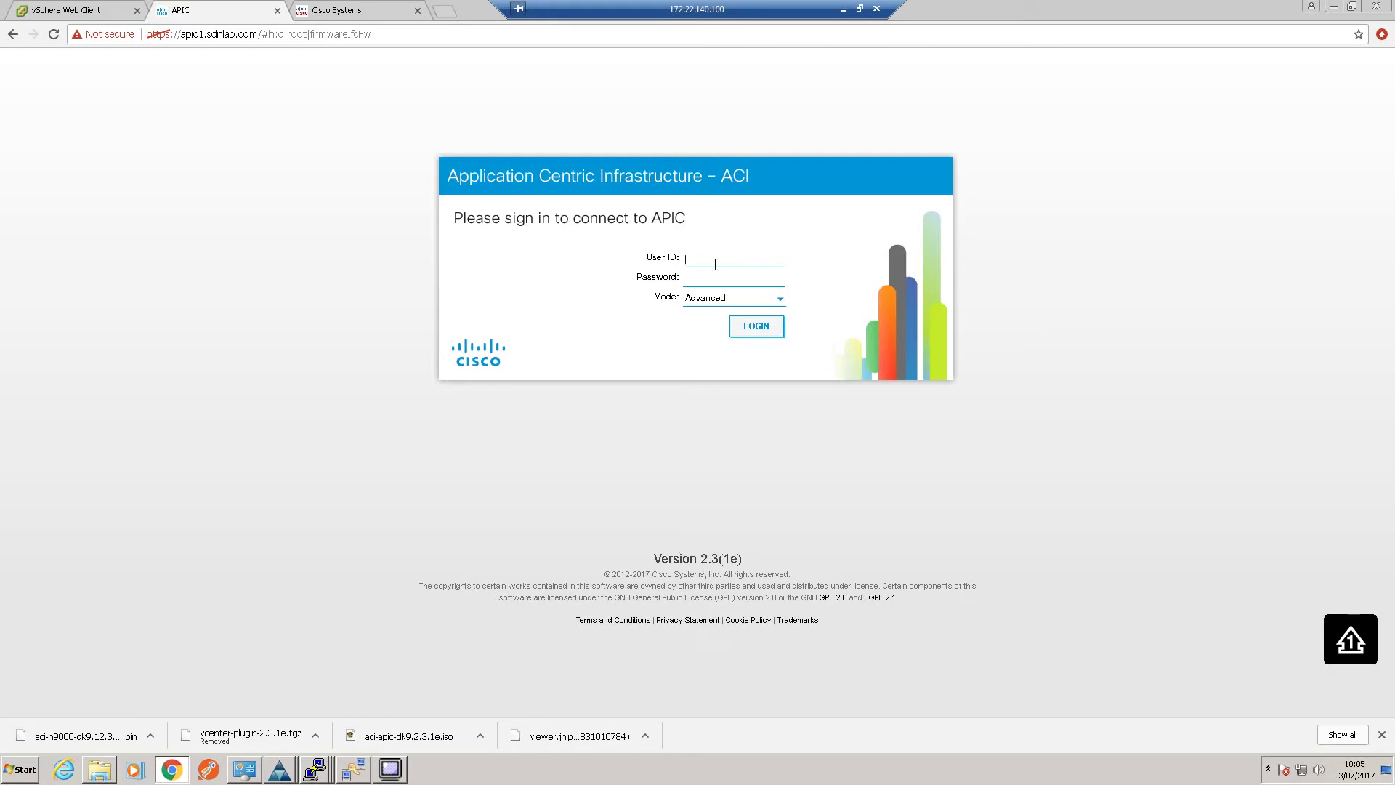
text(admin)
key(Tab)
key(Return)
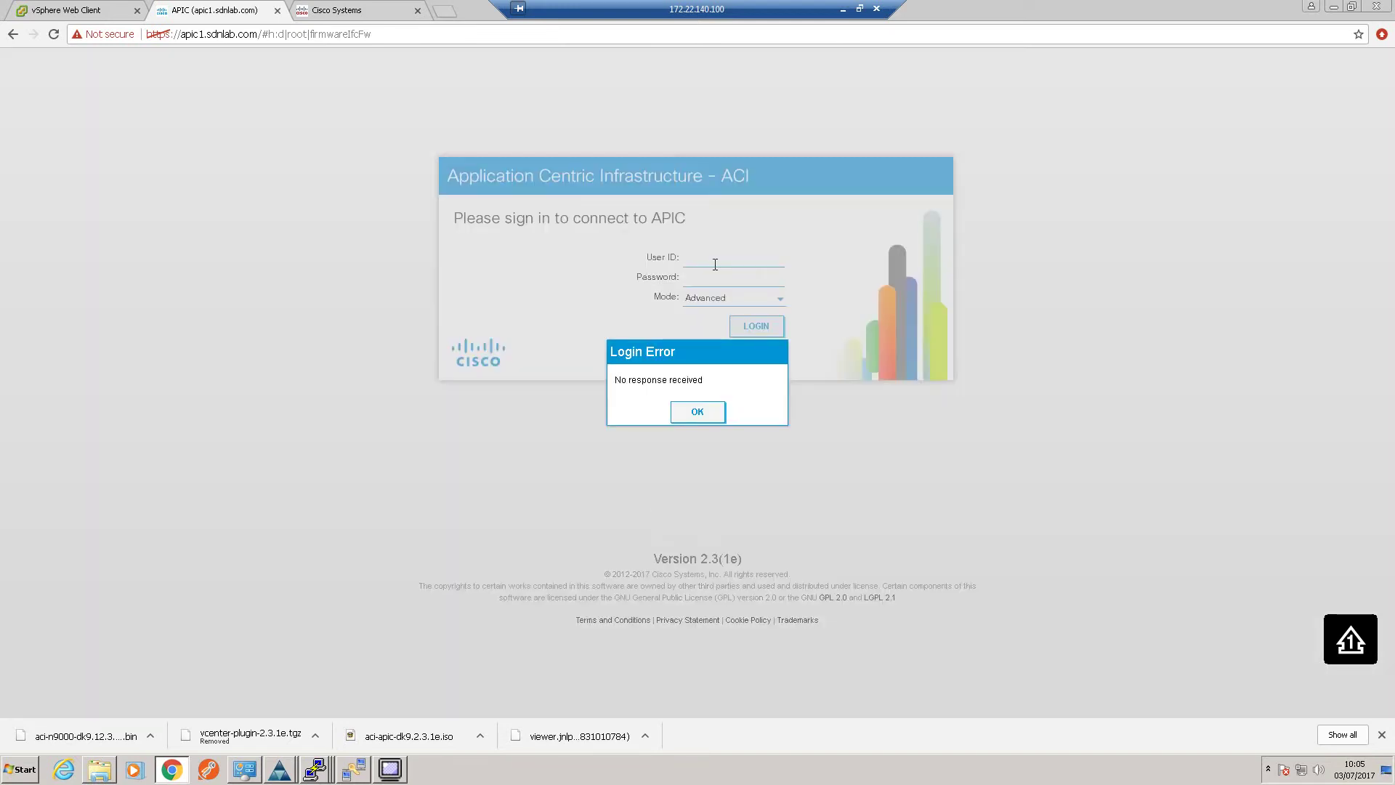
click(697, 411)
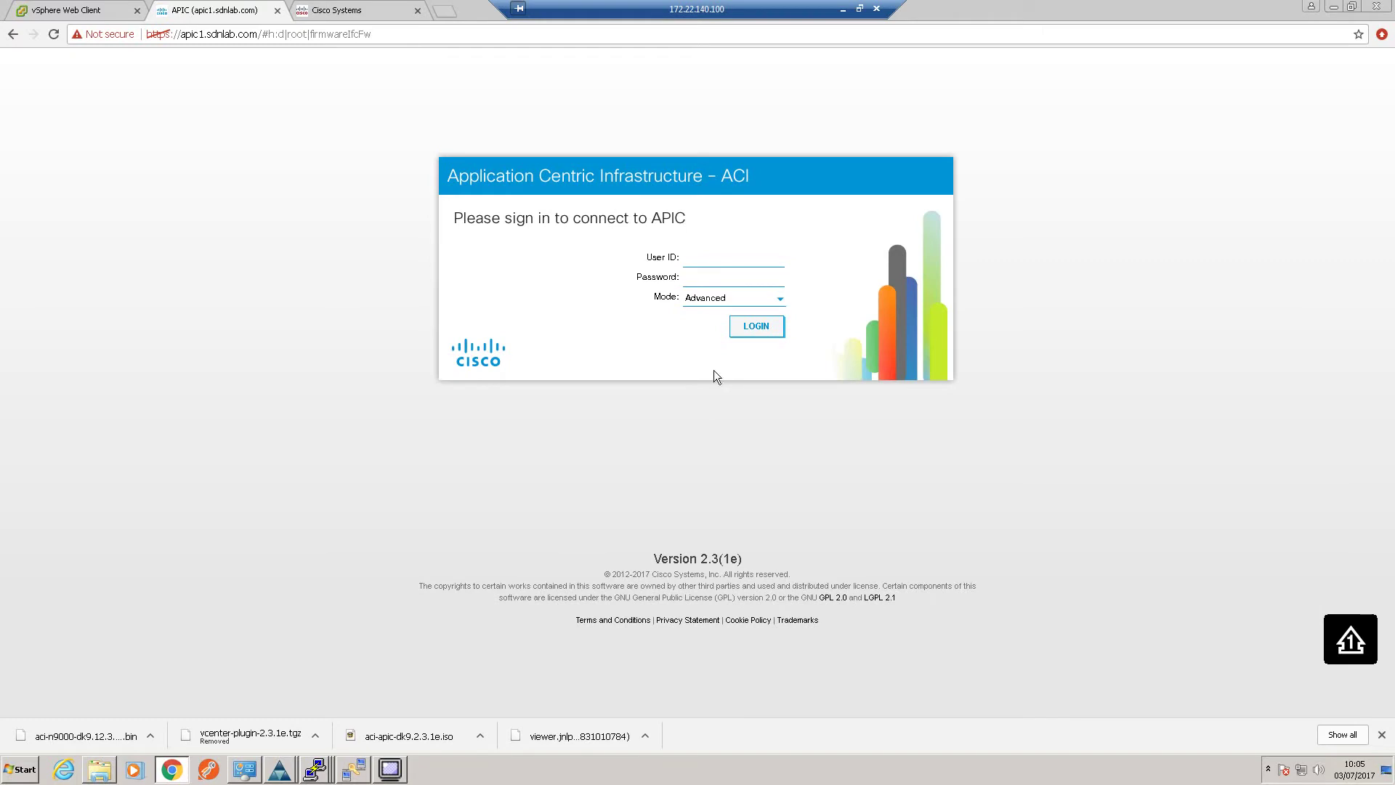
Retry the admin sign-in twice more, dismissing each 'No response received' login error
text(ad)
click(712, 278)
text(••)
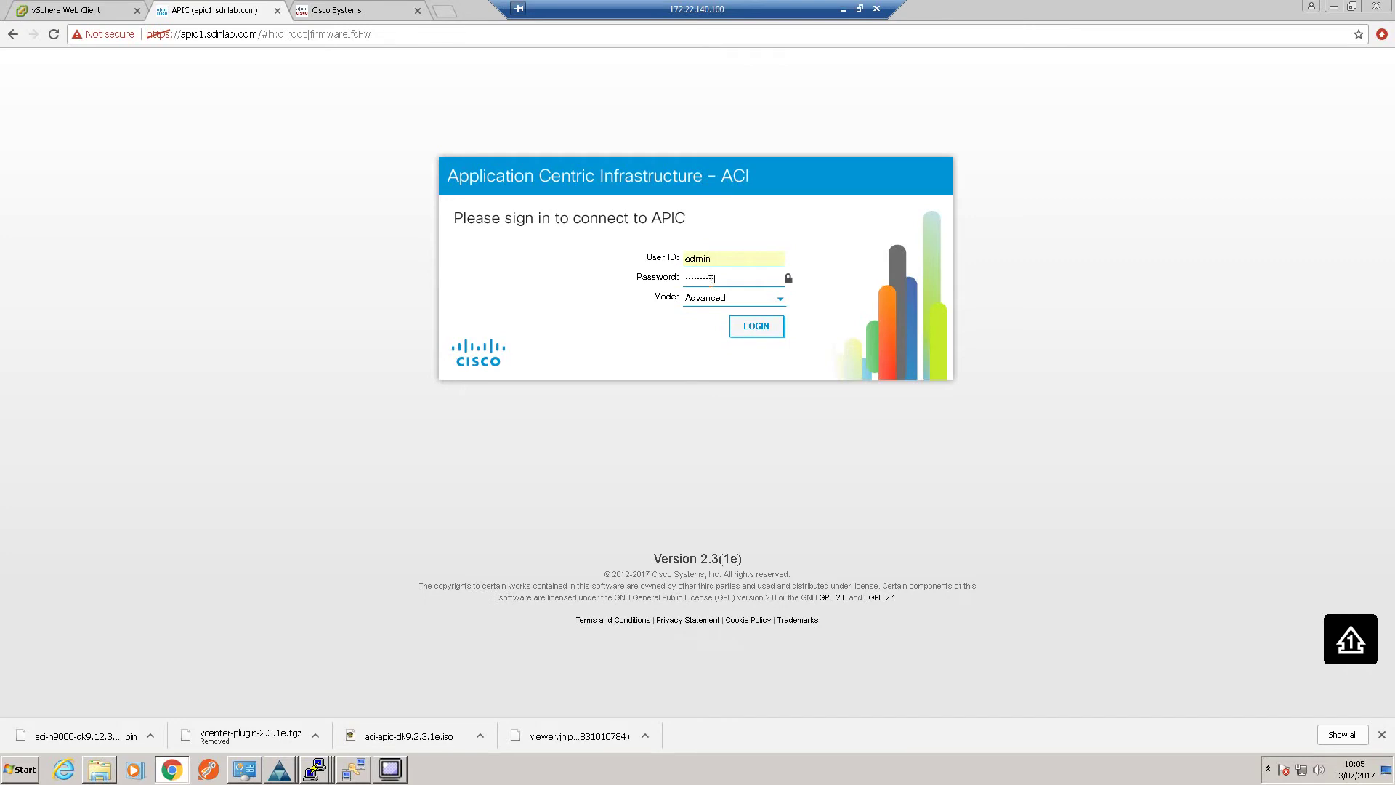
click(756, 326)
click(695, 401)
text(adm)
key(Tab)
key(Return)
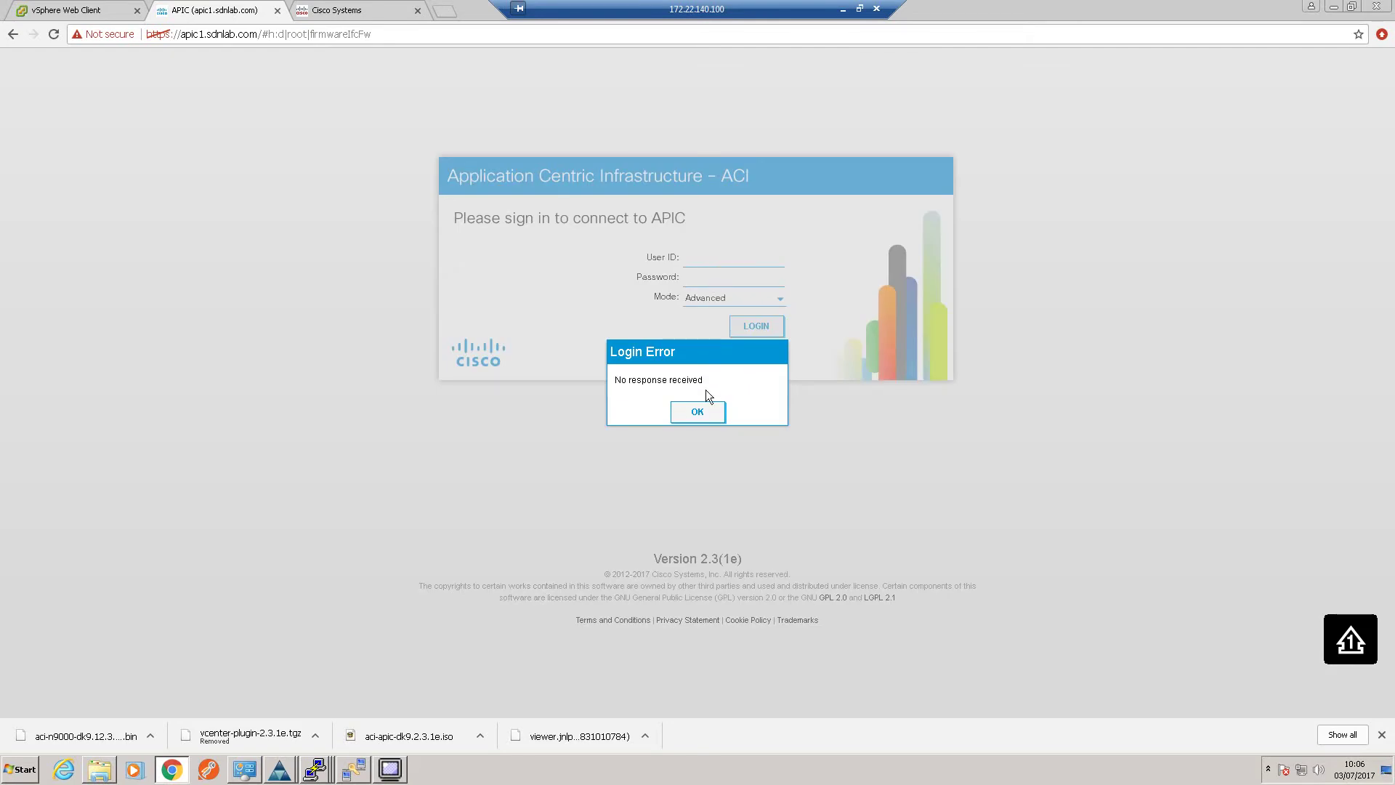
click(694, 412)
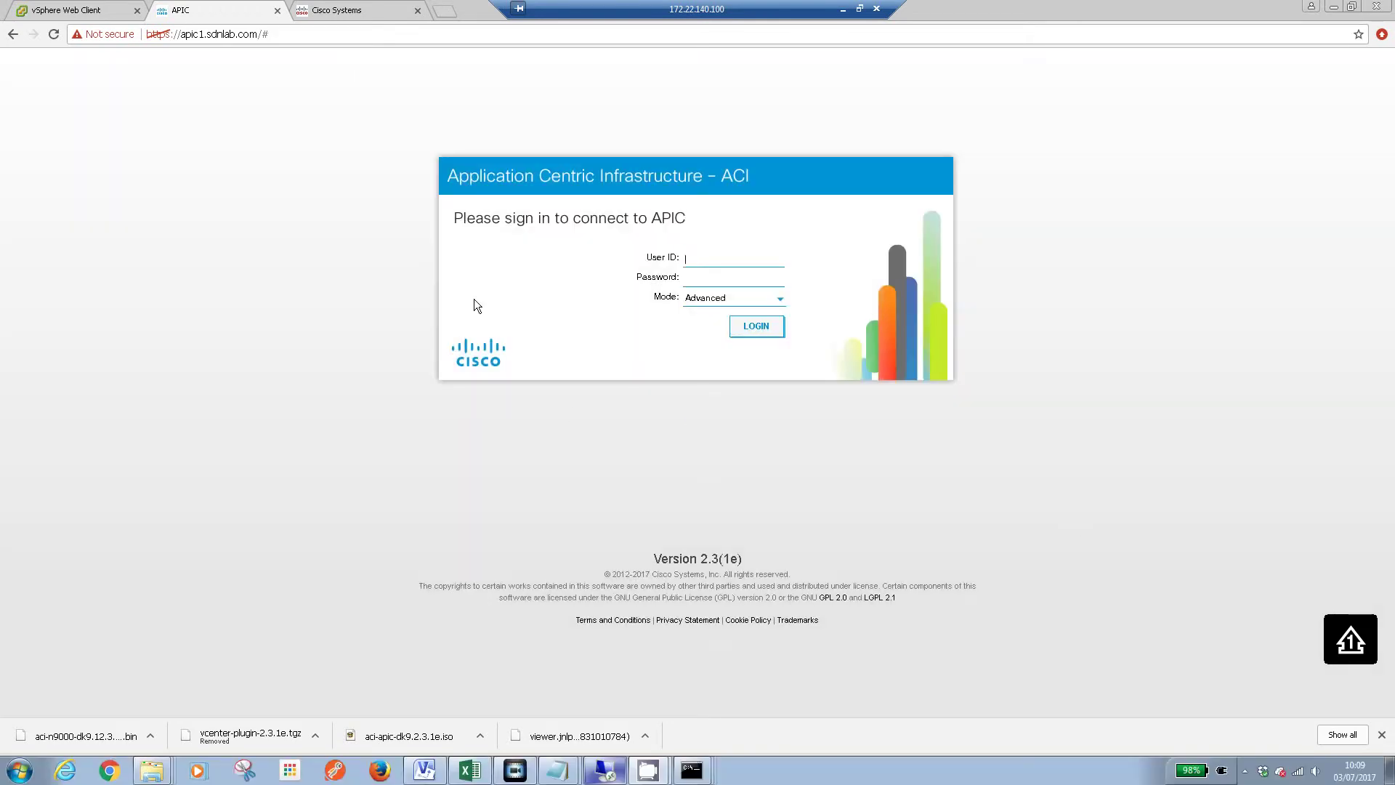
Reload the sign-in page and log in as admin with the account password
click(51, 34)
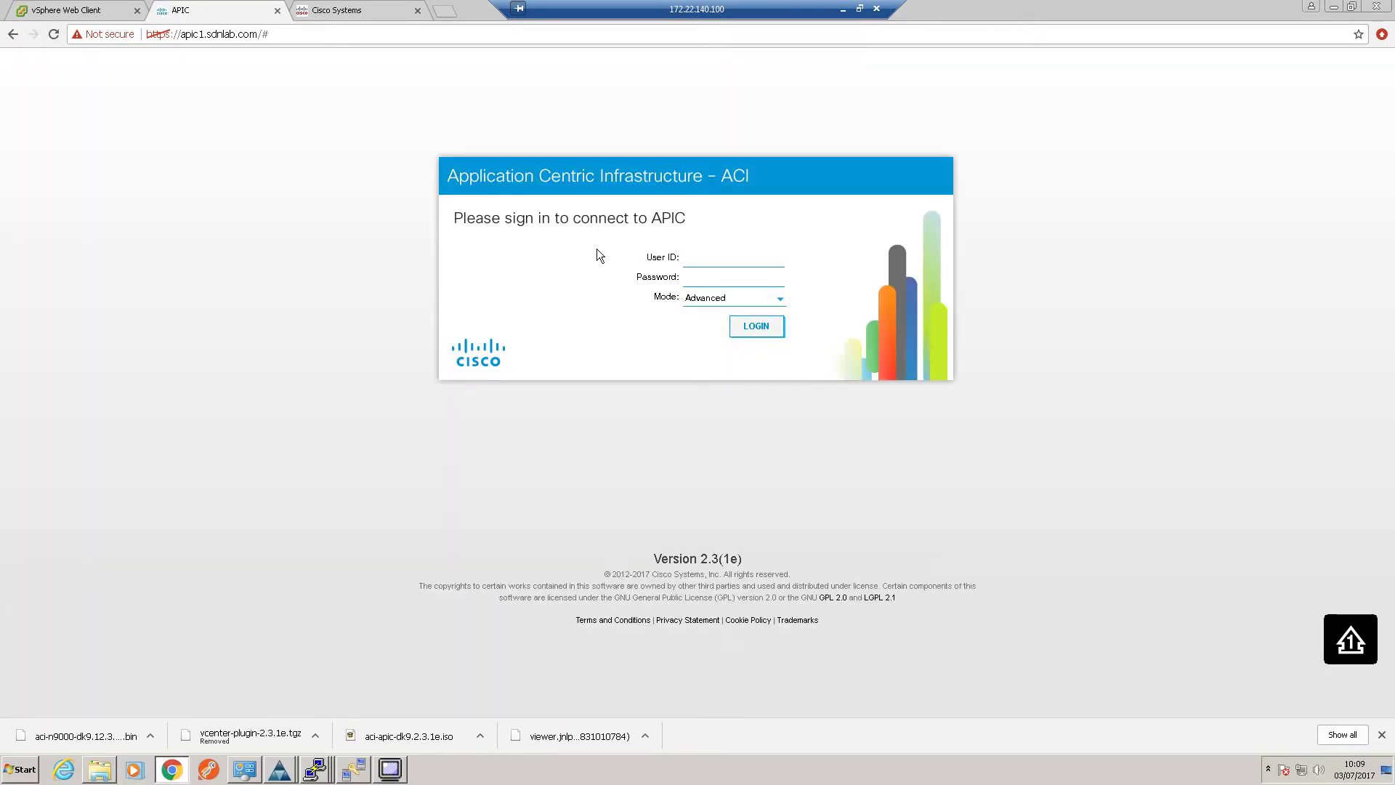
text(admin)
key(Tab)
key(Return)
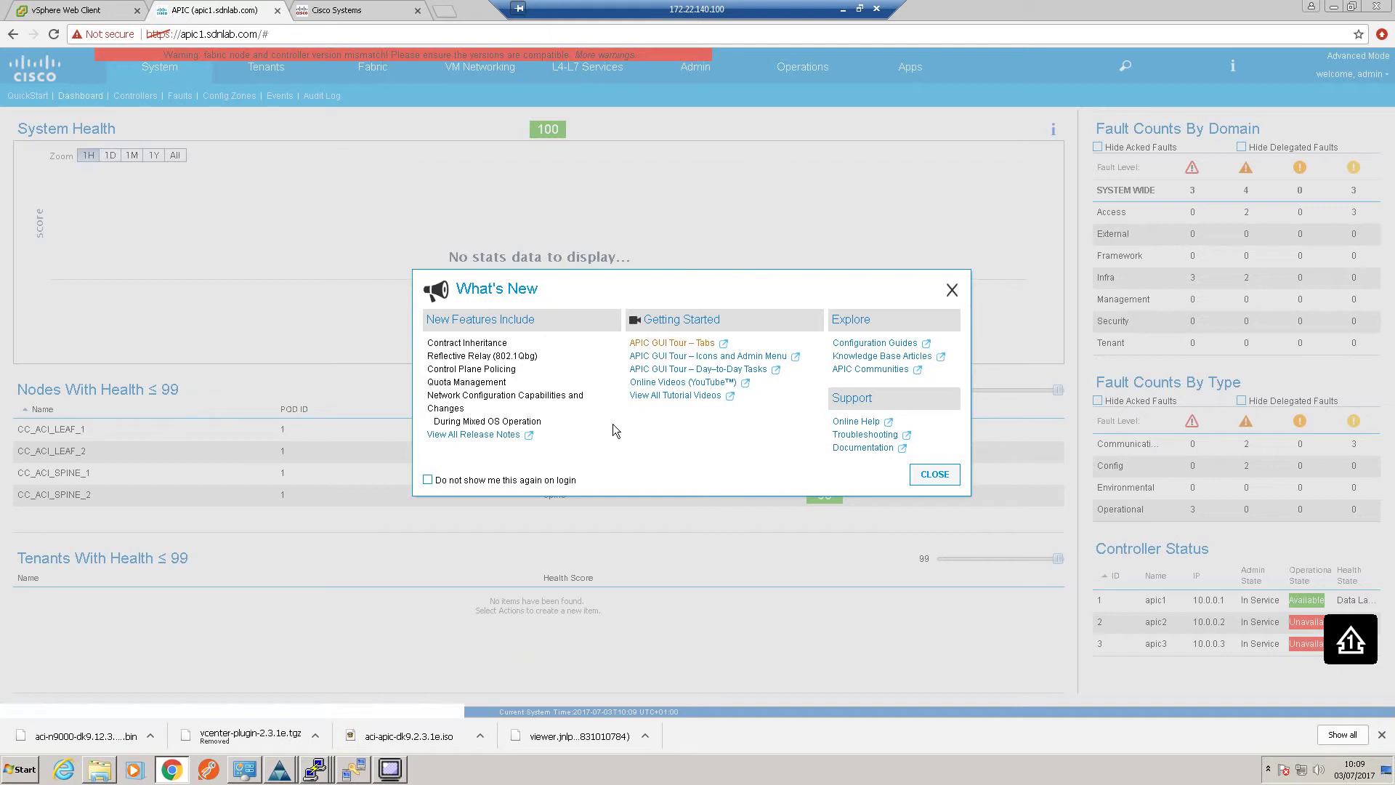
Set What's New to not show again at login, close it, and go to the Admin area
click(436, 481)
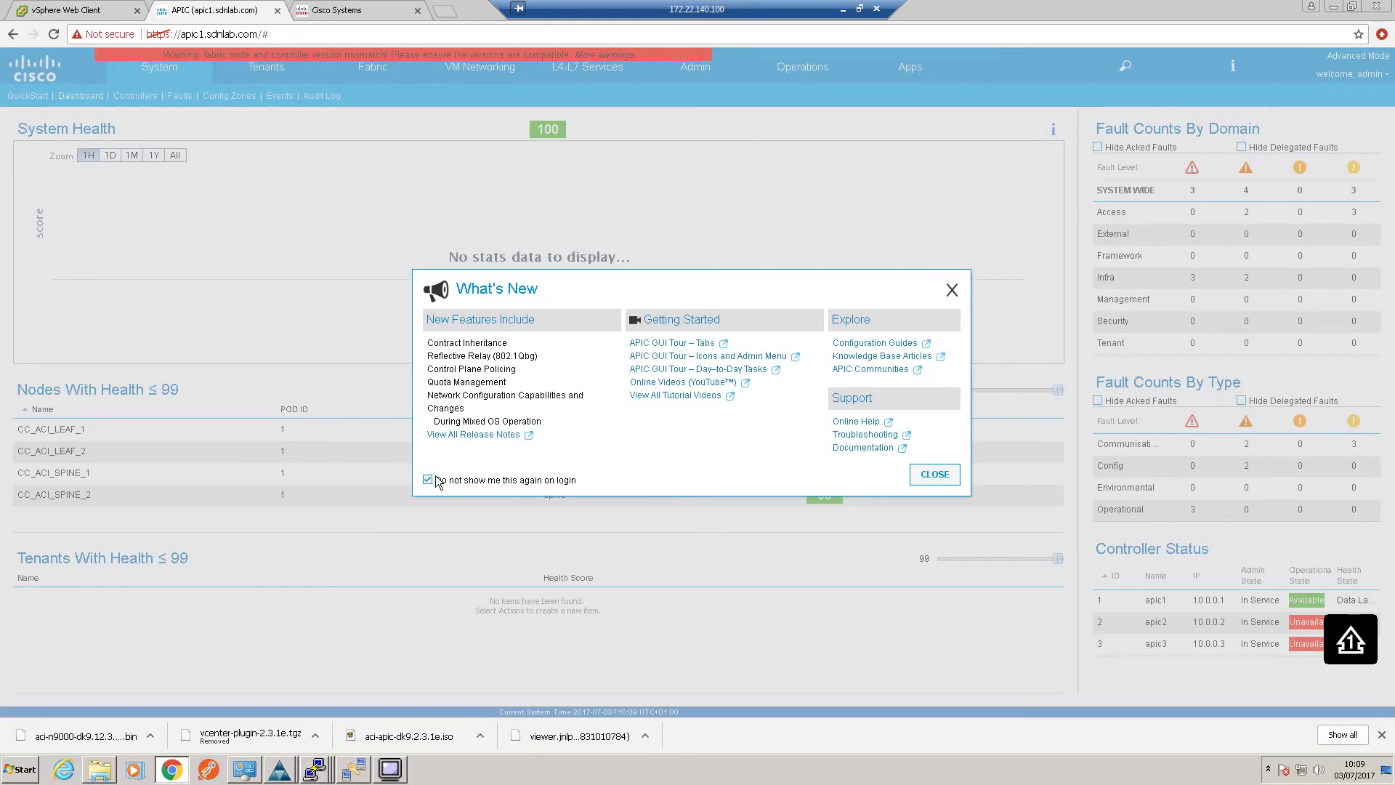
click(935, 476)
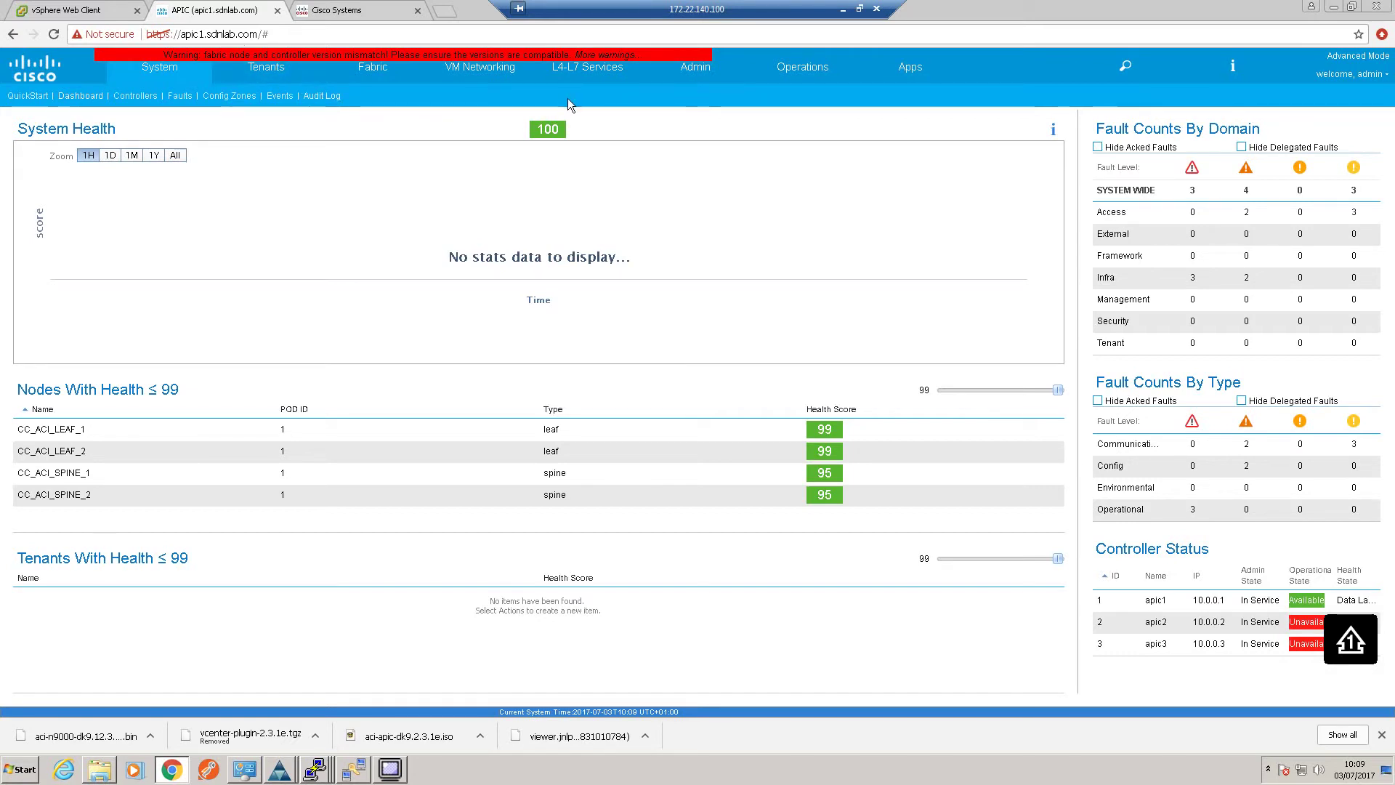
click(695, 71)
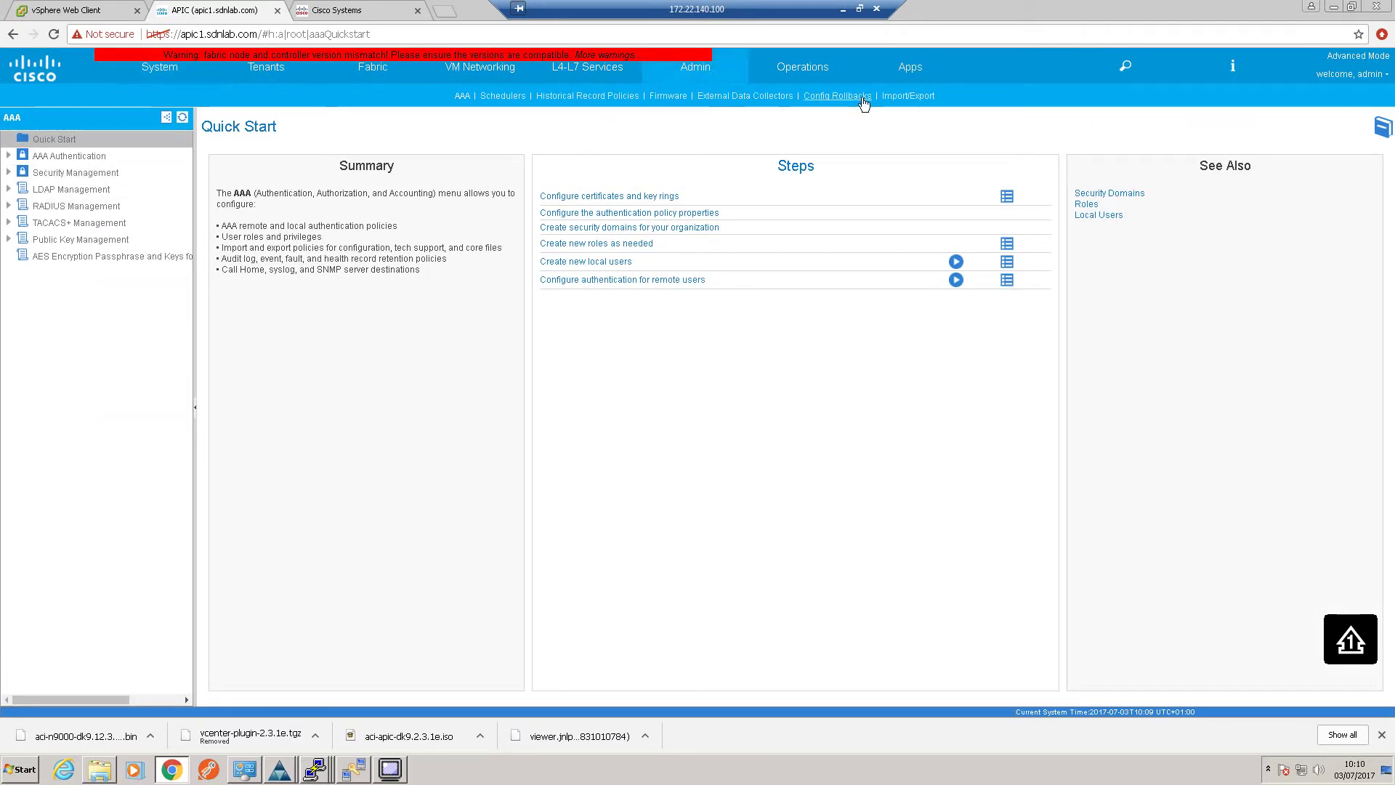
Review Controller and Fabric Node firmware status, confirming apic1 upgraded successfully to 2.3(1e)
click(680, 98)
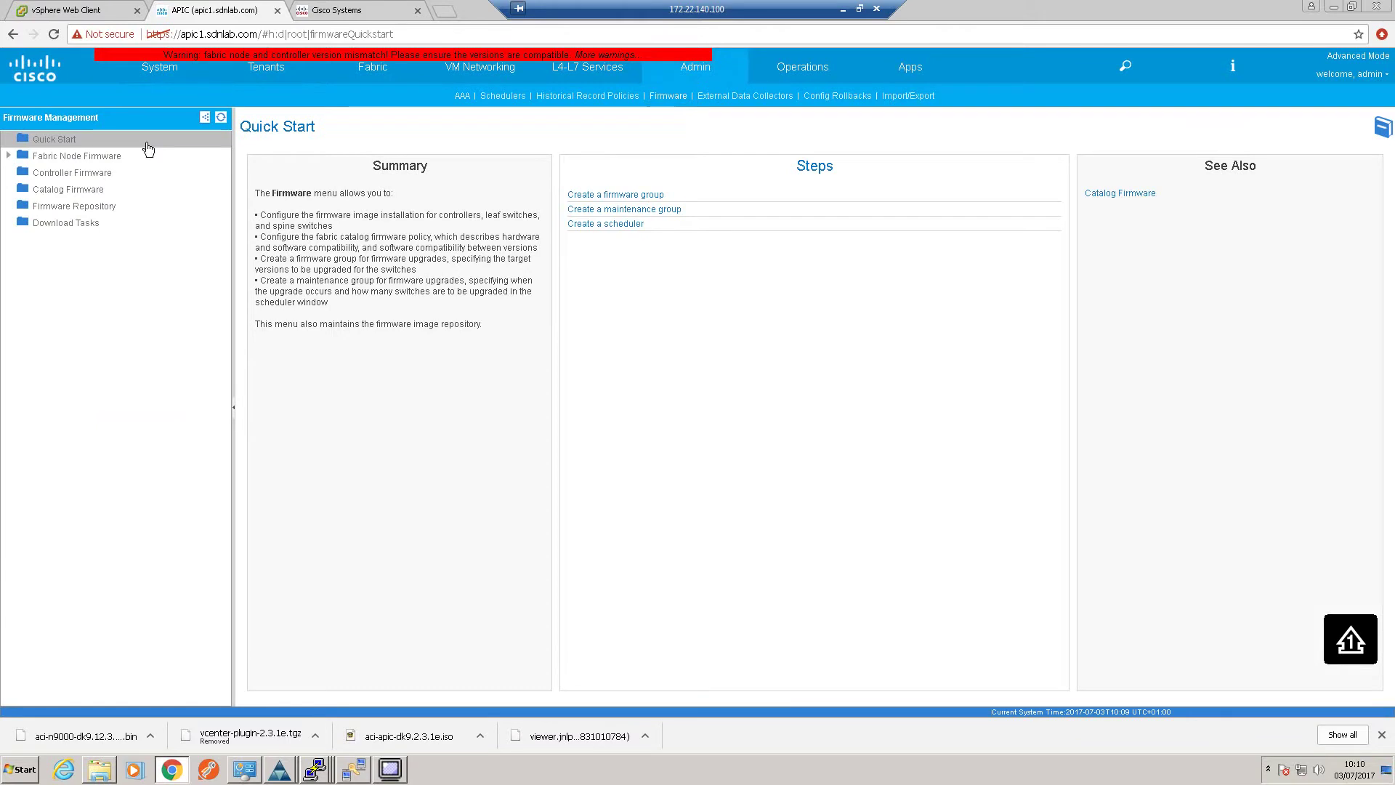
click(72, 174)
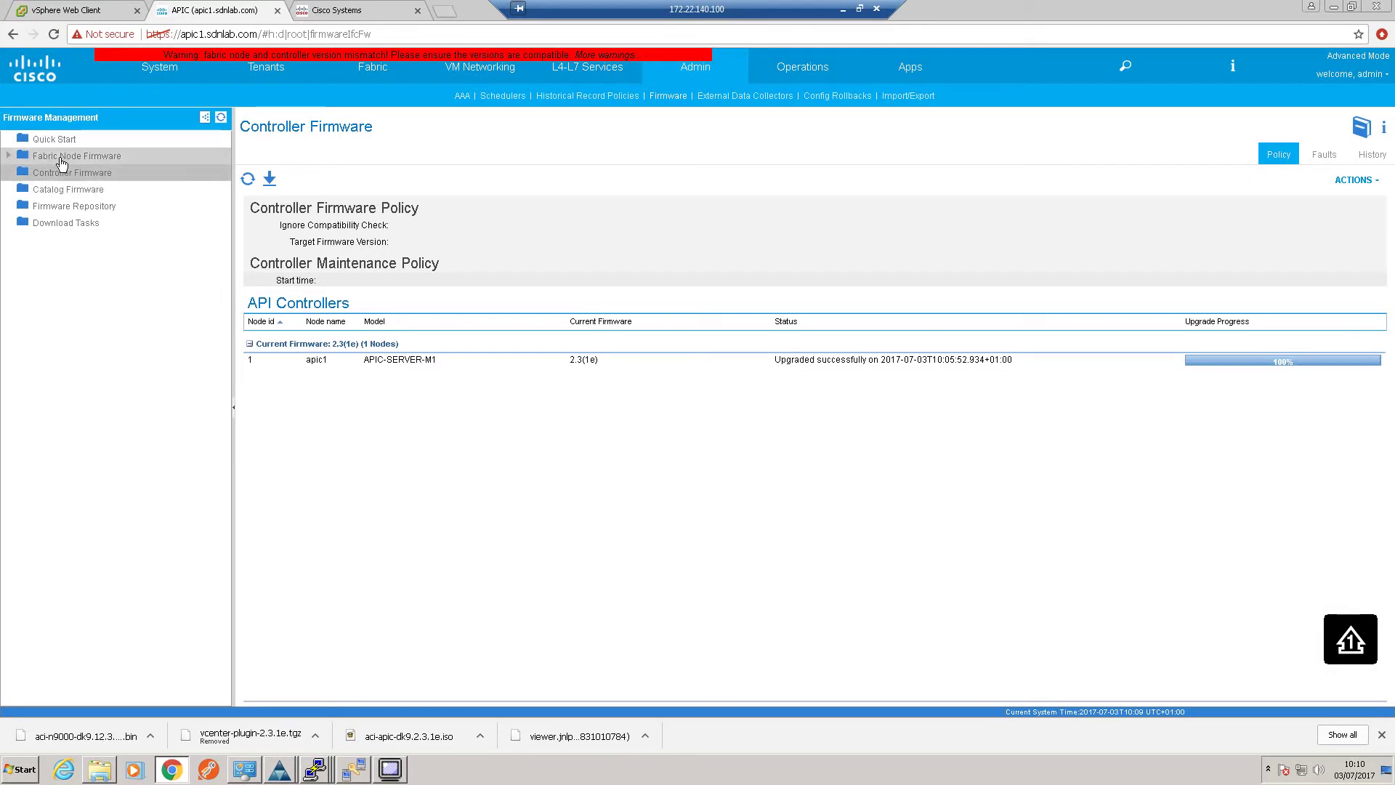
click(61, 157)
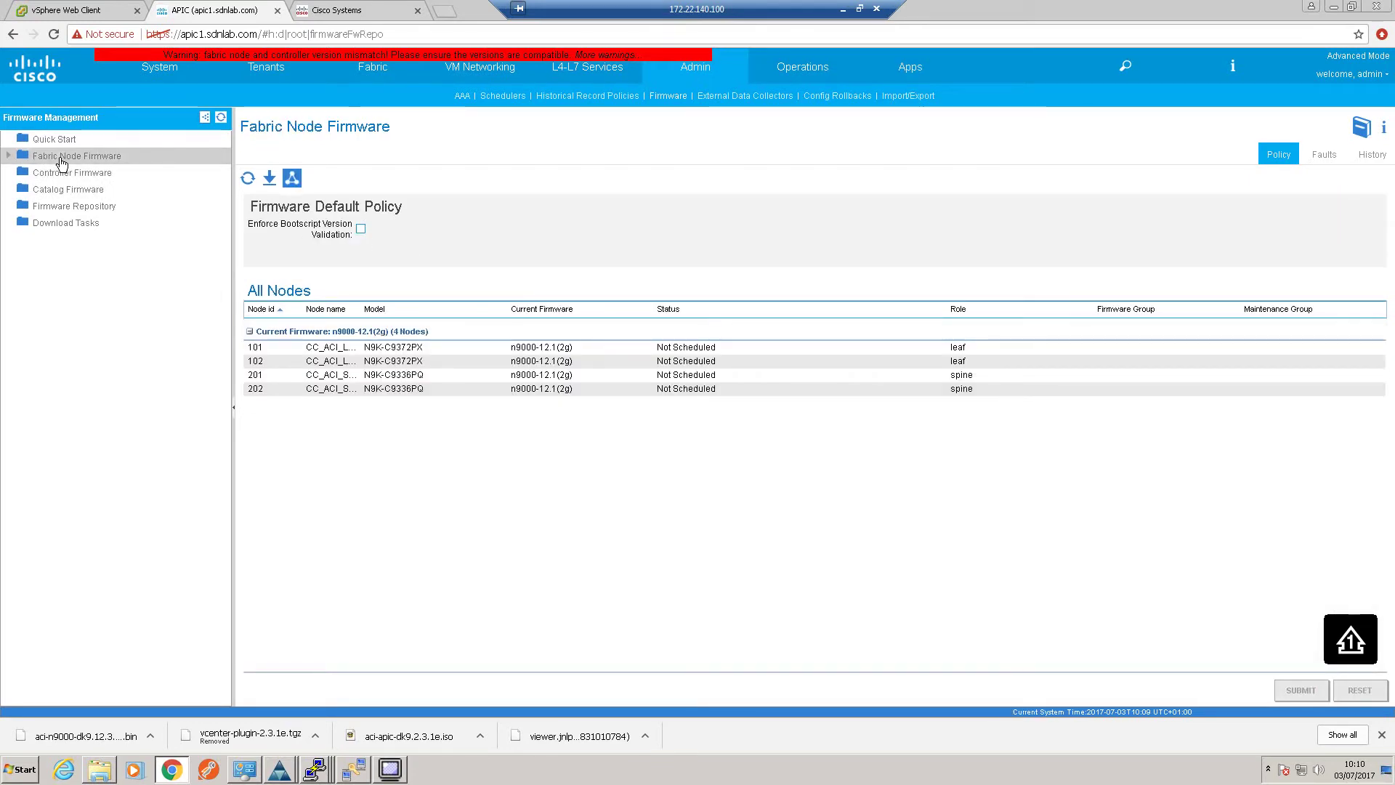
click(44, 174)
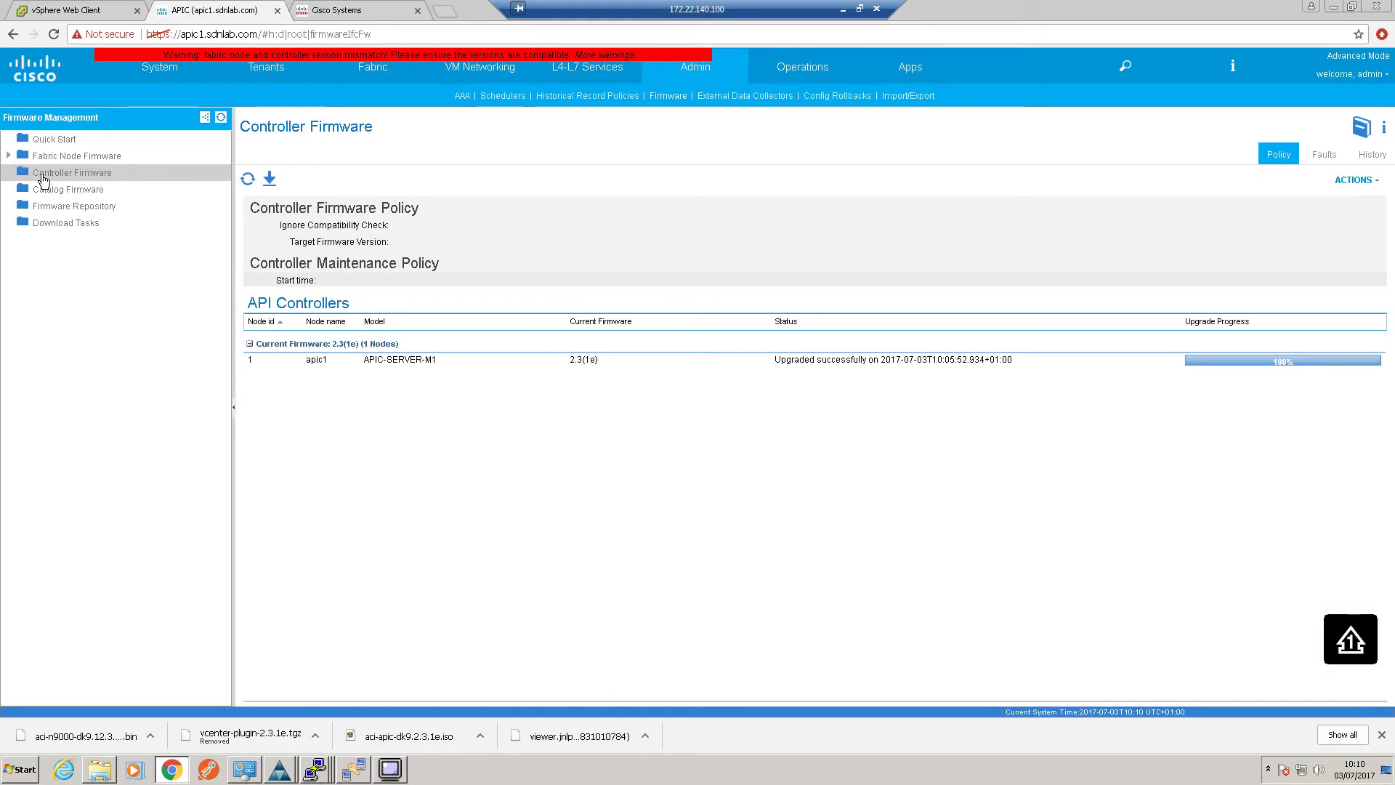
click(595, 361)
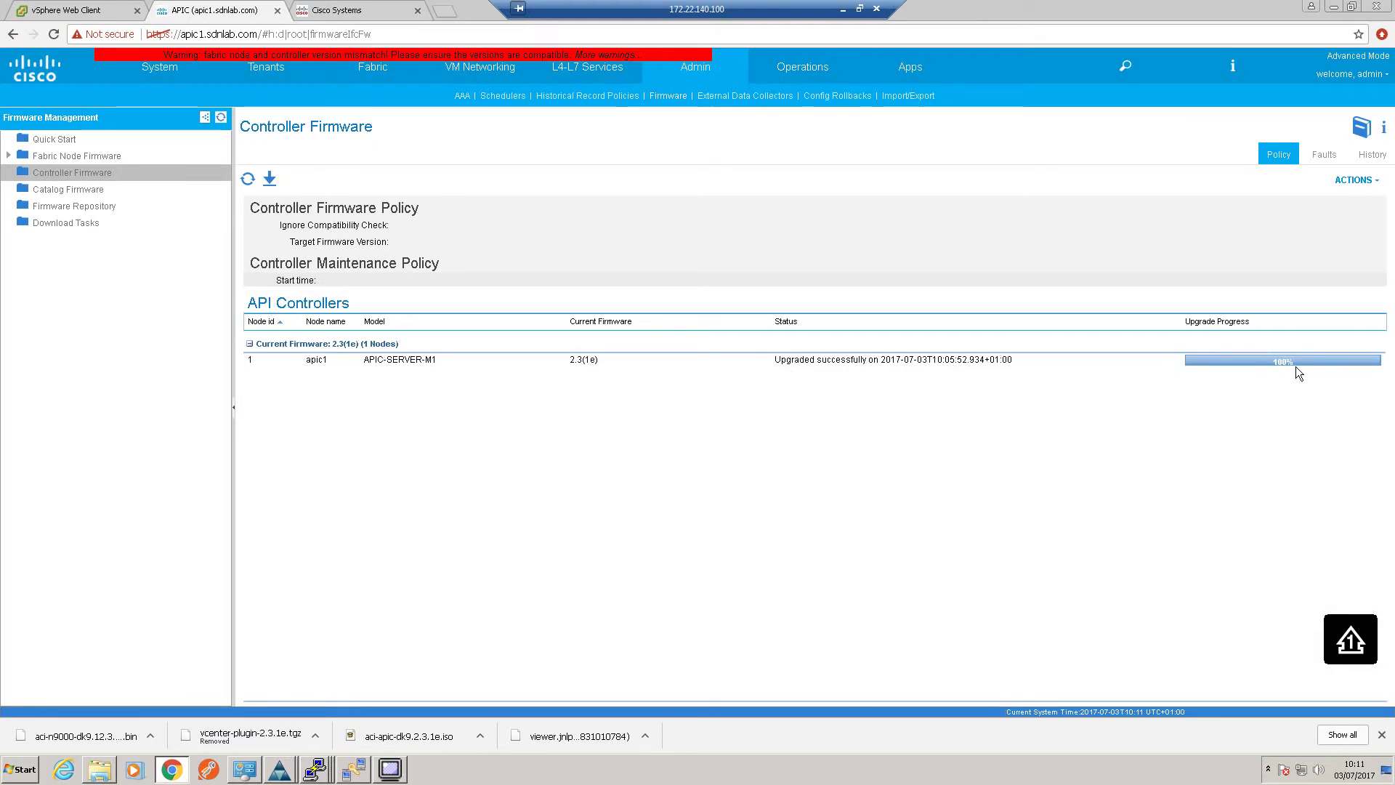
click(1333, 7)
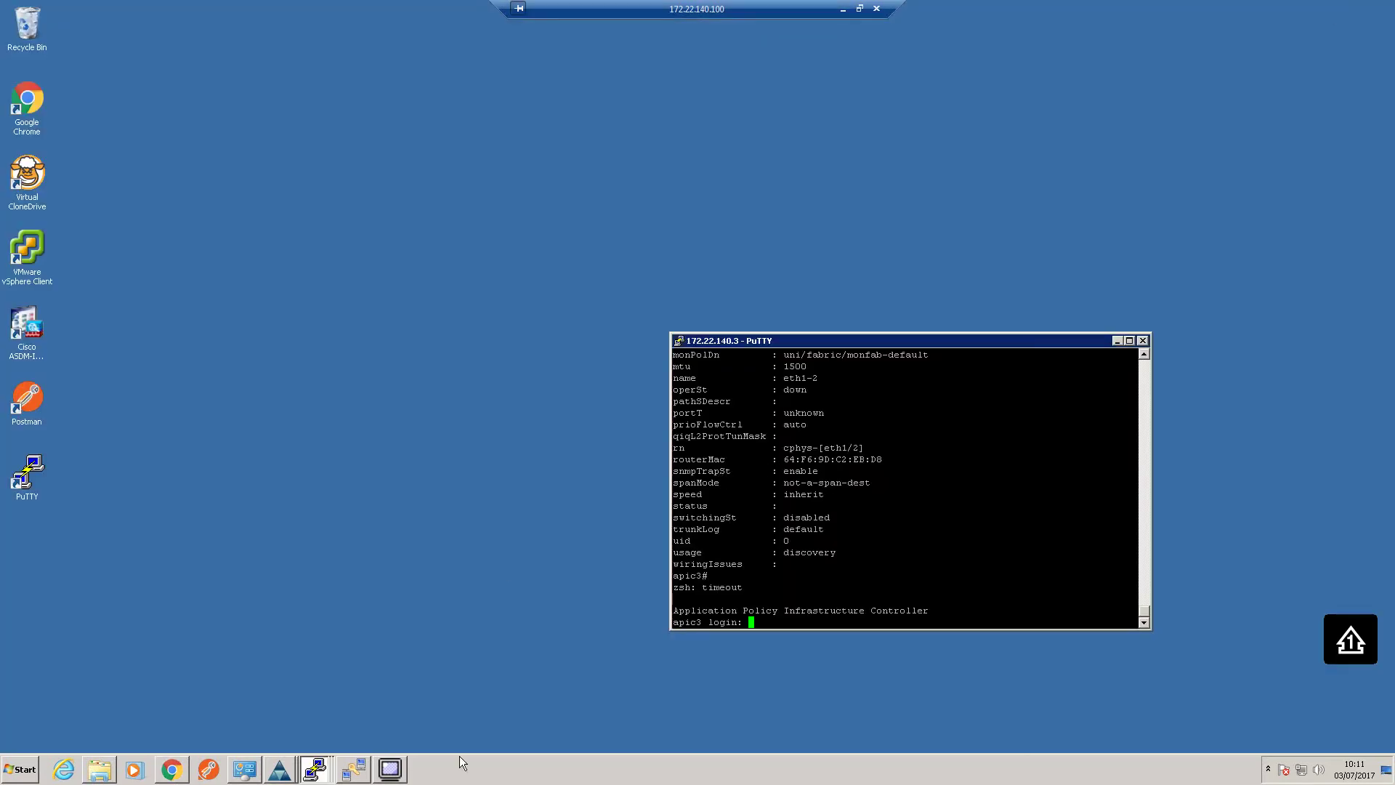
Check pings to 172.22.140.4, .5 and .6, then refresh Controller Firmware in the APIC session
click(172, 769)
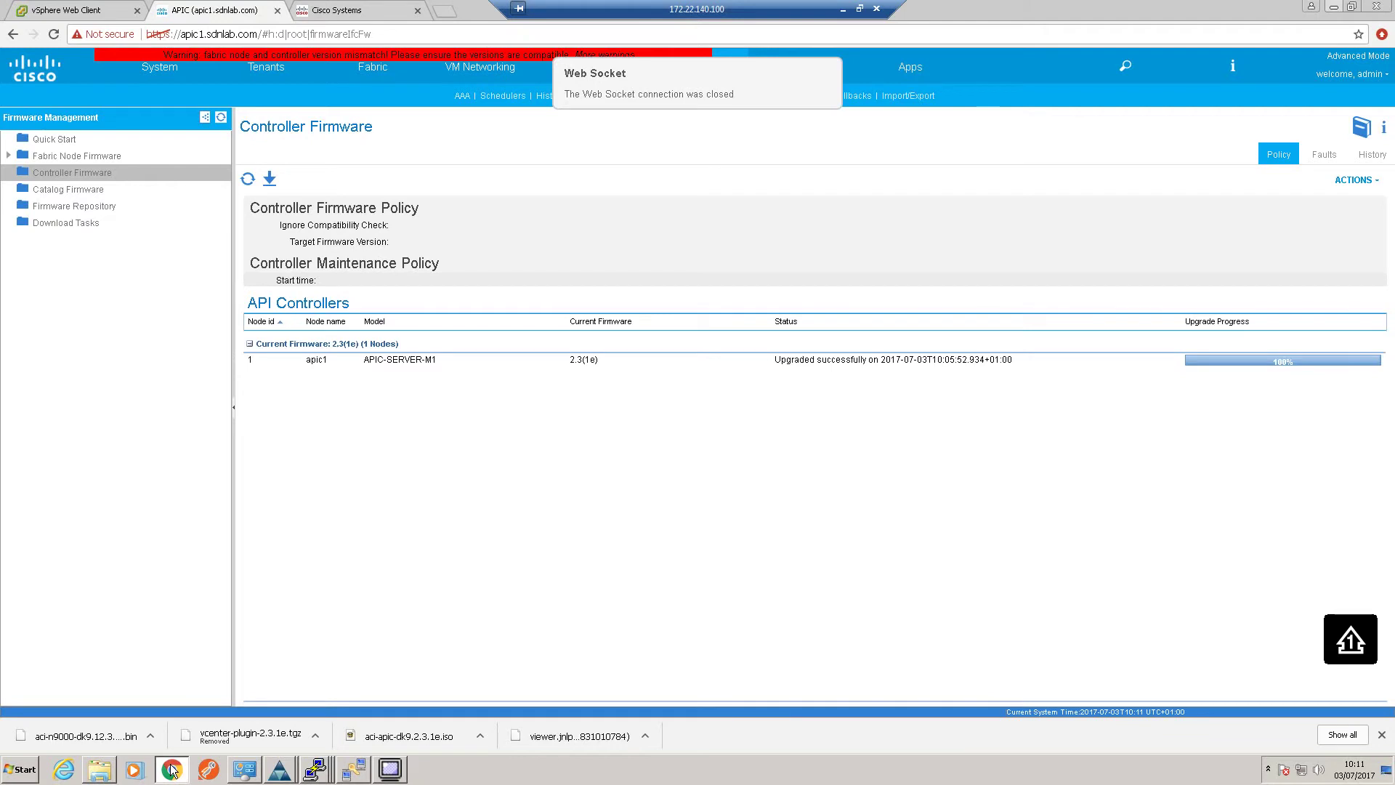
click(842, 9)
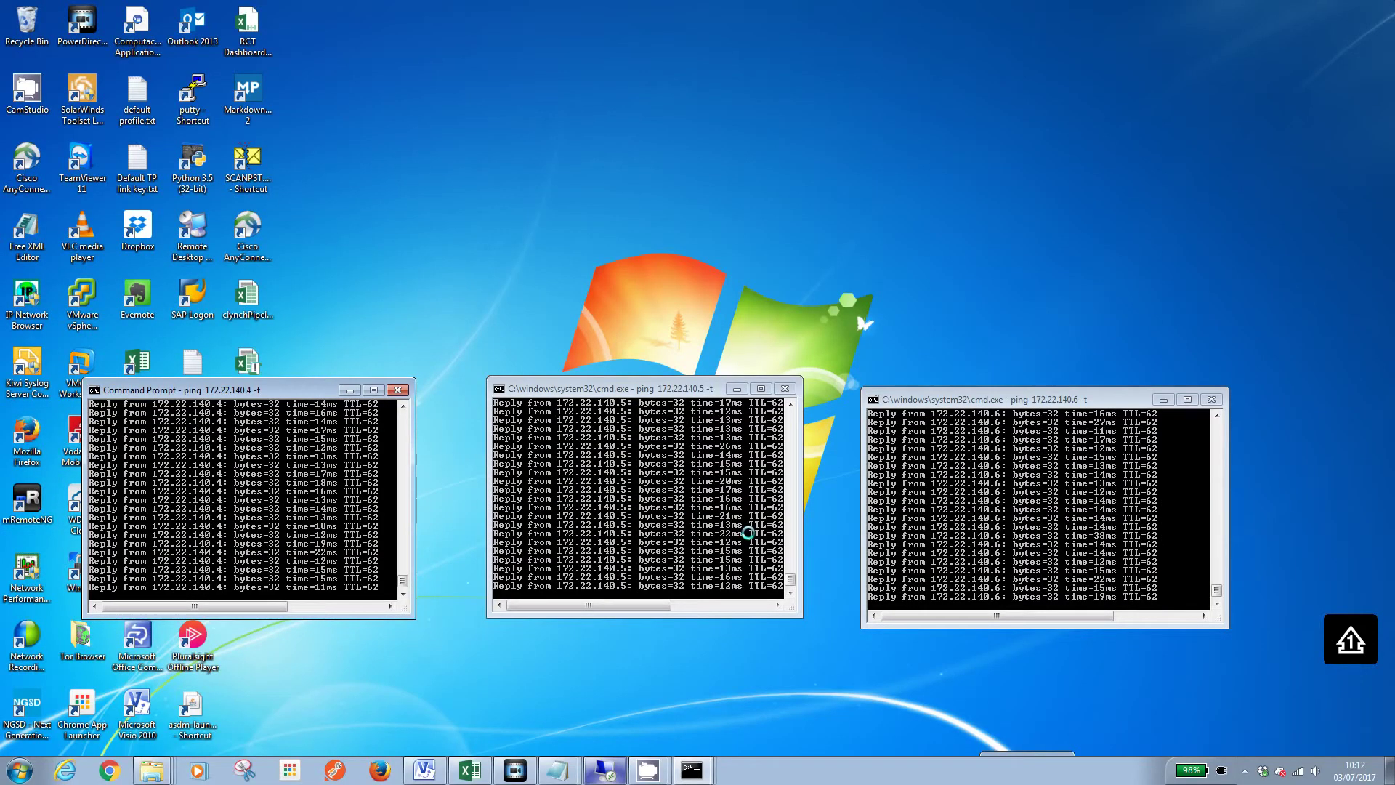
click(791, 403)
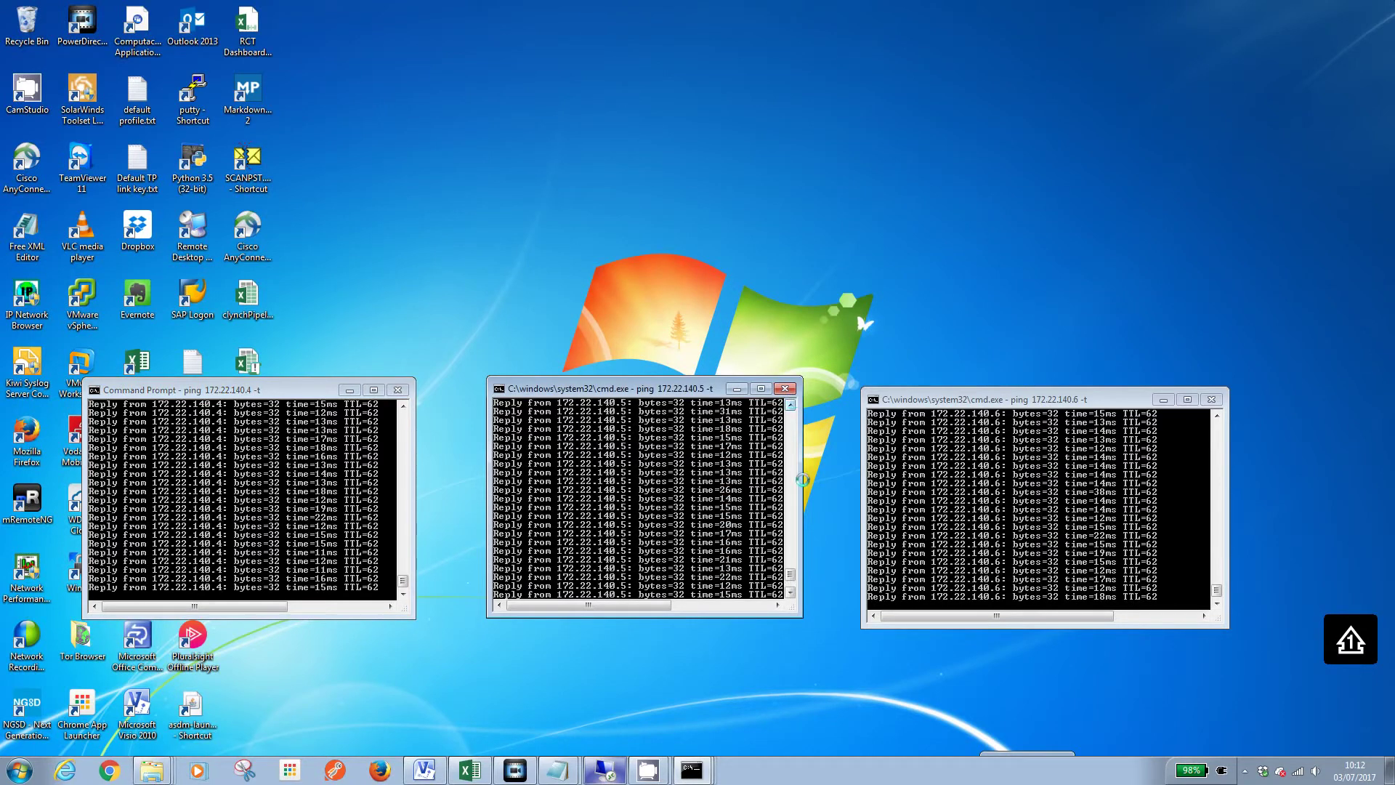
drag(790, 574, 791, 559)
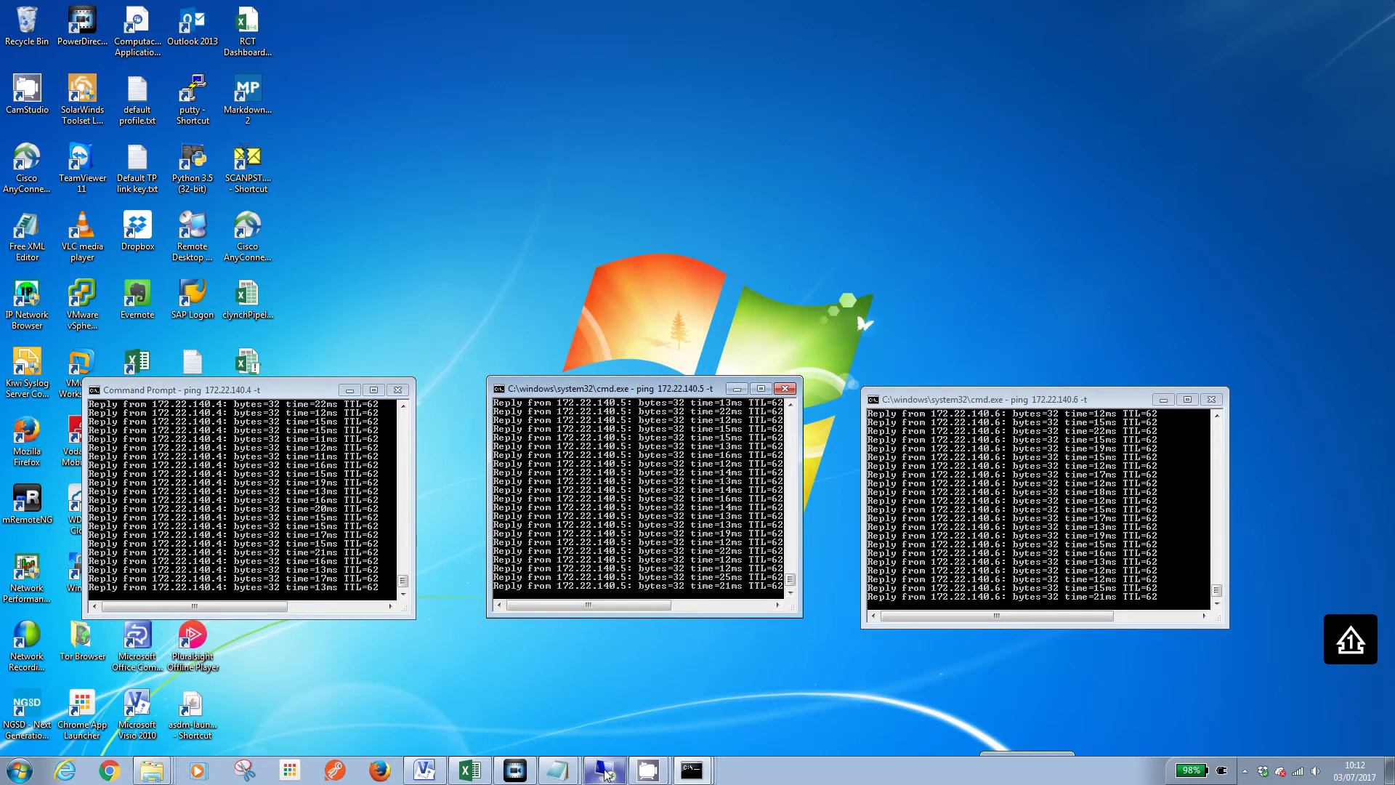
click(605, 771)
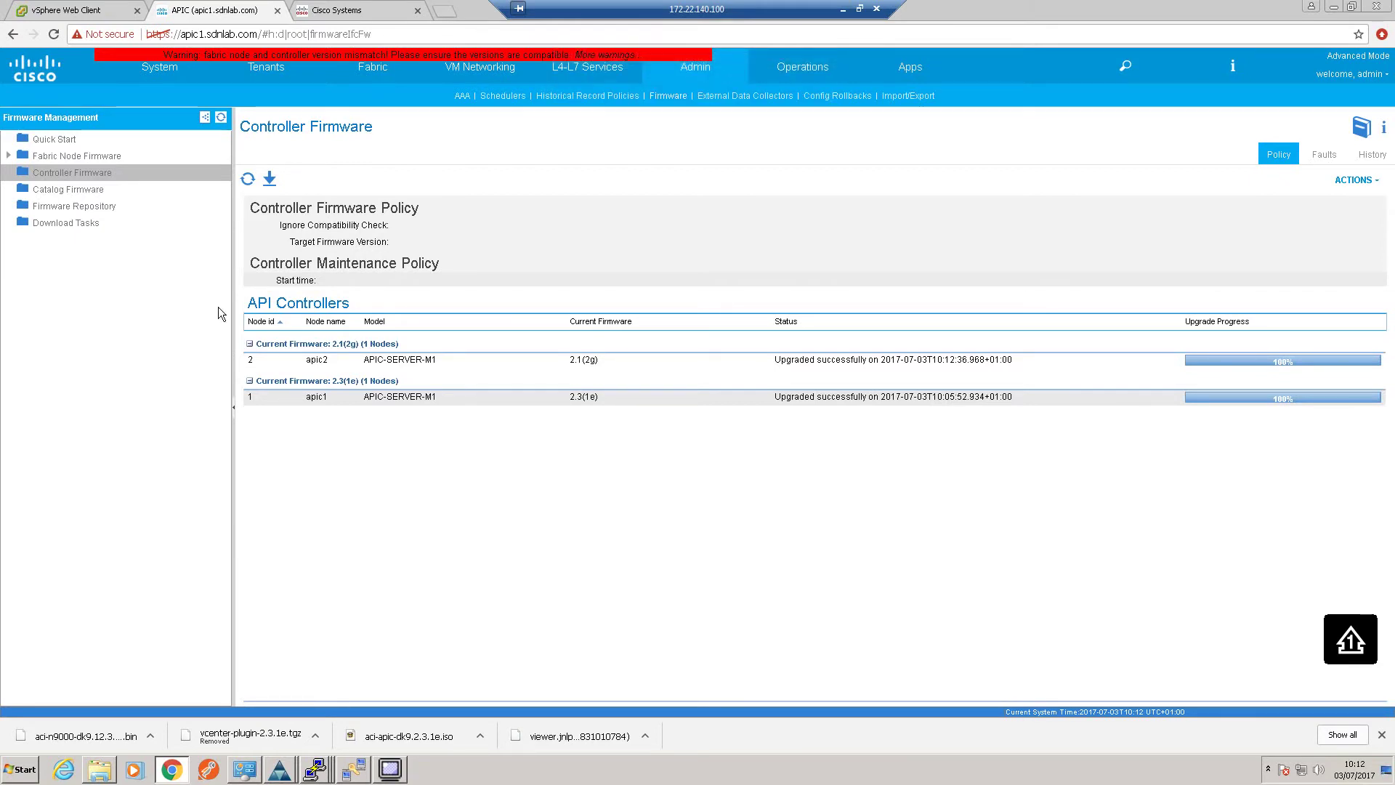
click(248, 179)
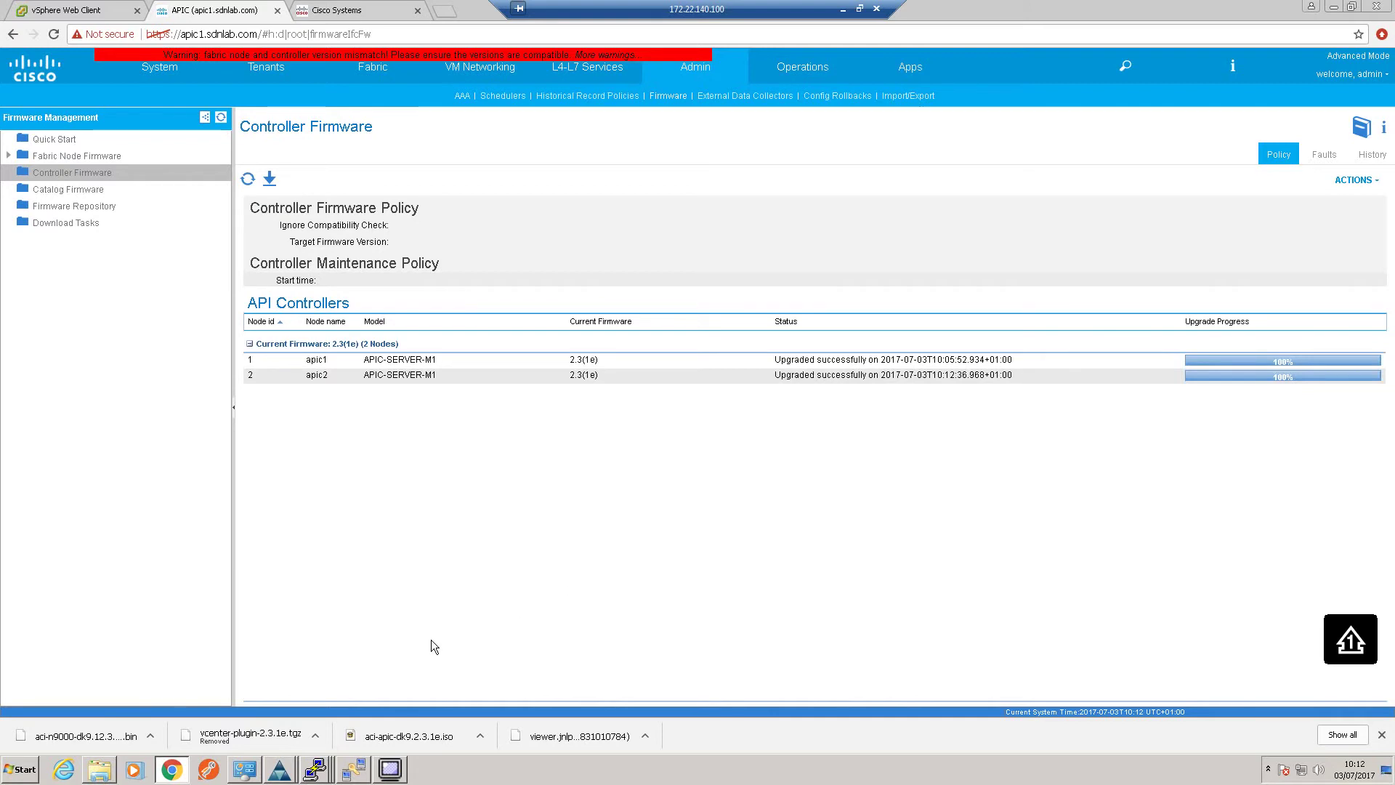
Minimize the remote APIC session to view the pings to 172.22.140.4, .5 and .6
click(845, 8)
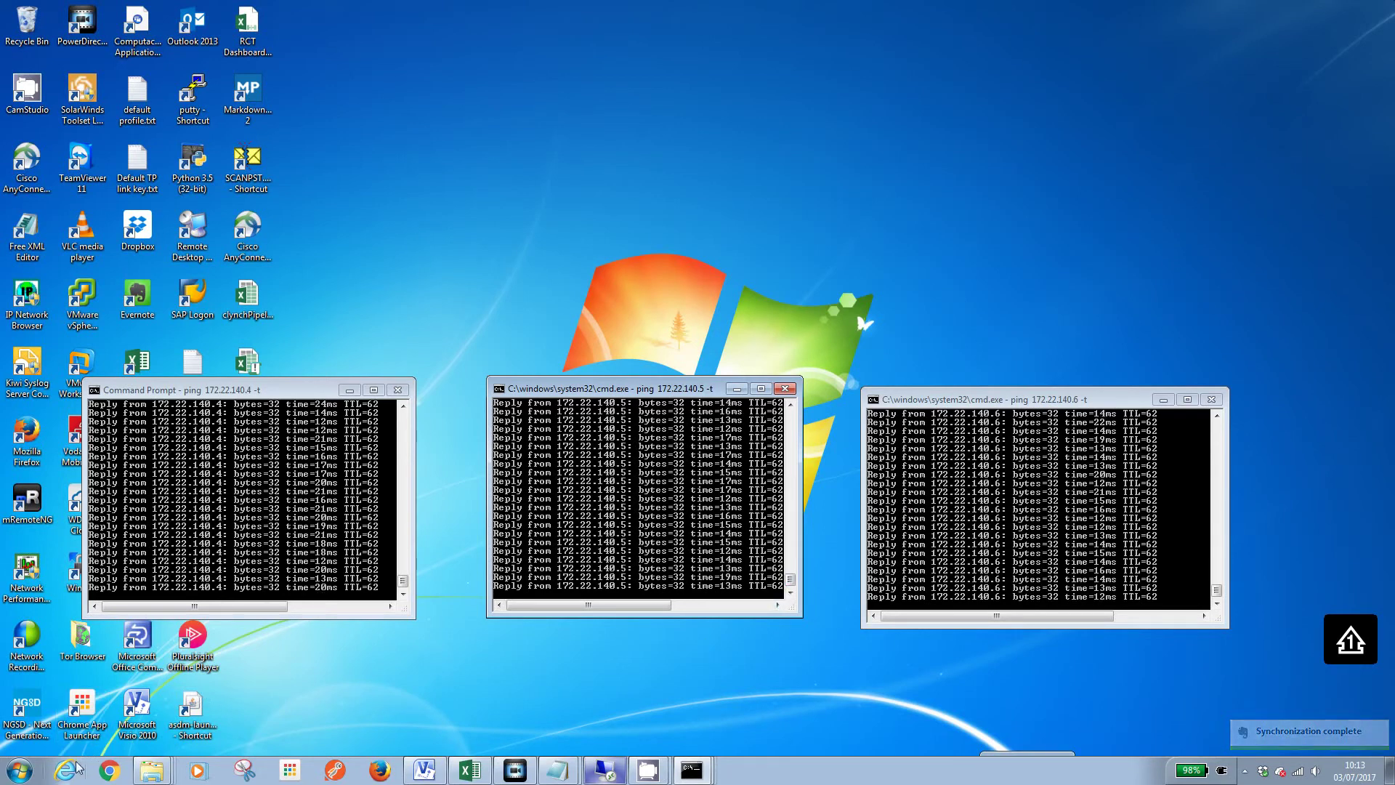
Check the 172.22.140.6 ping from the system tray, then reload the APIC firmware page
click(1245, 772)
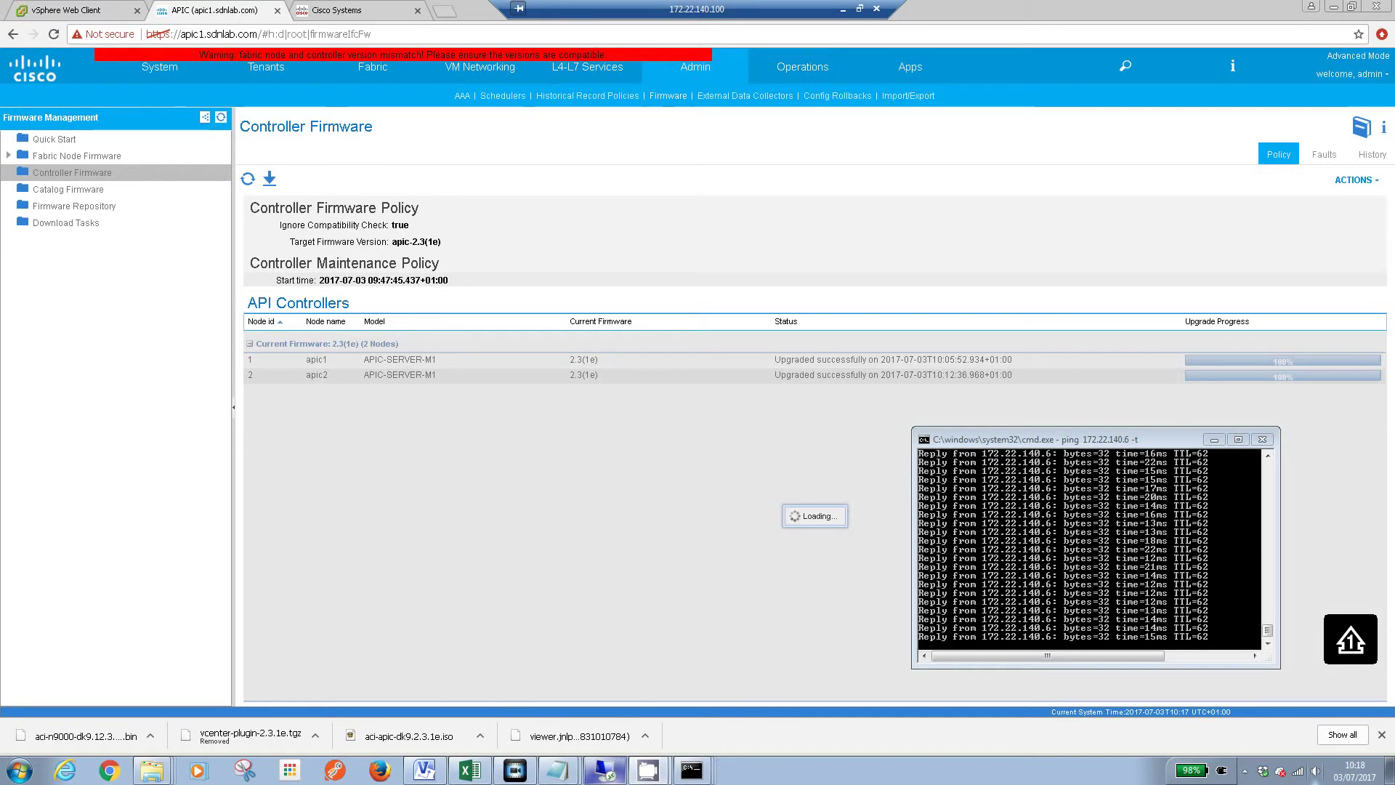
click(53, 34)
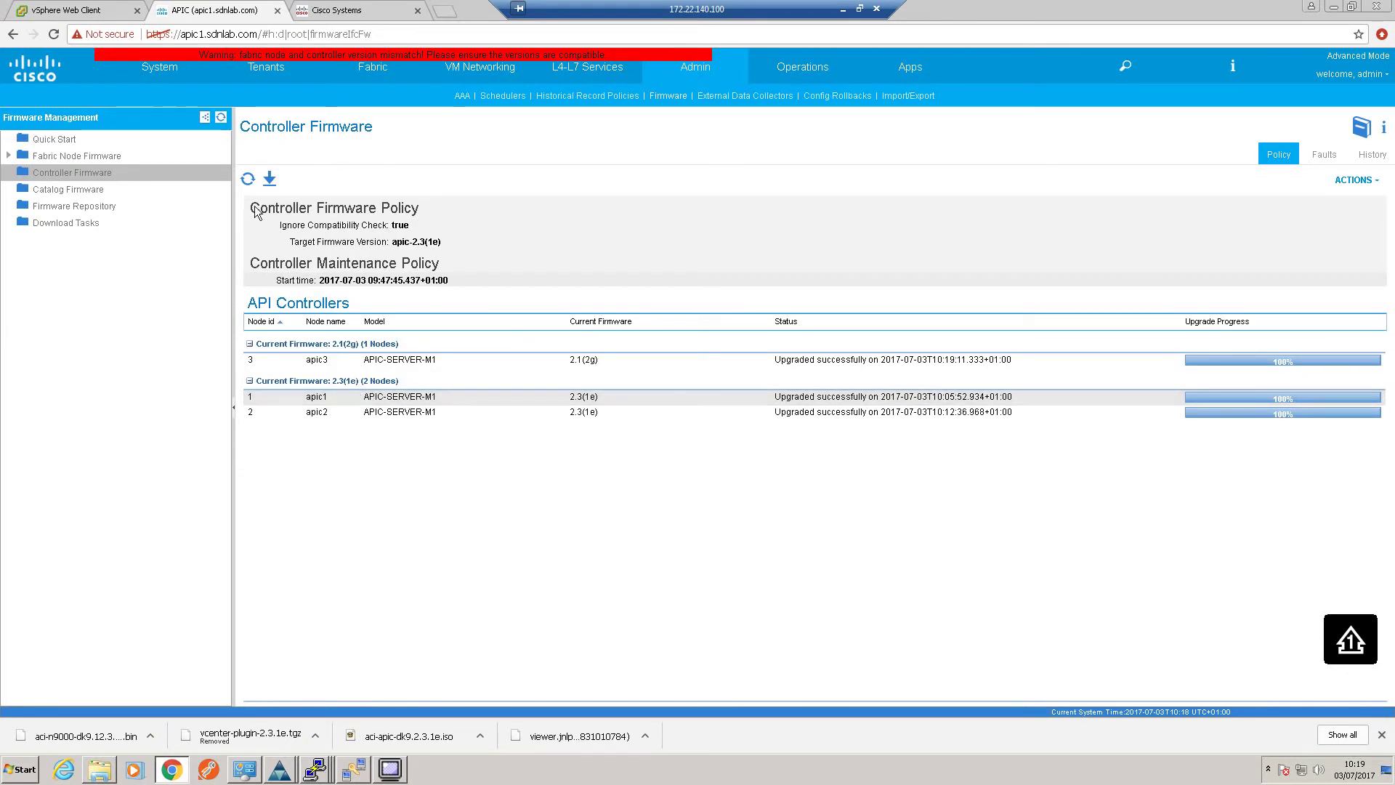
Refresh Controller Firmware repeatedly until apic3 joins the others on 2.3(1e)
click(248, 179)
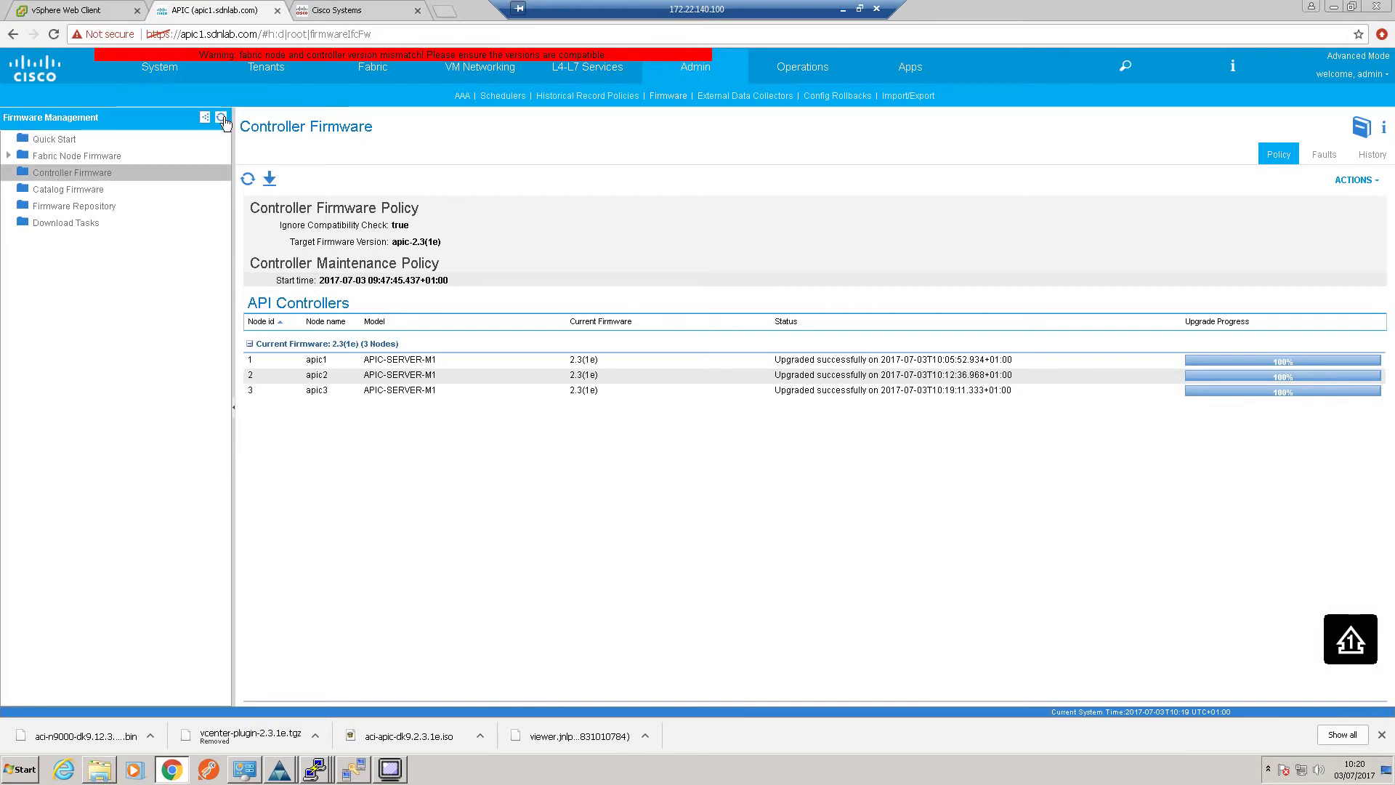
click(248, 180)
click(248, 181)
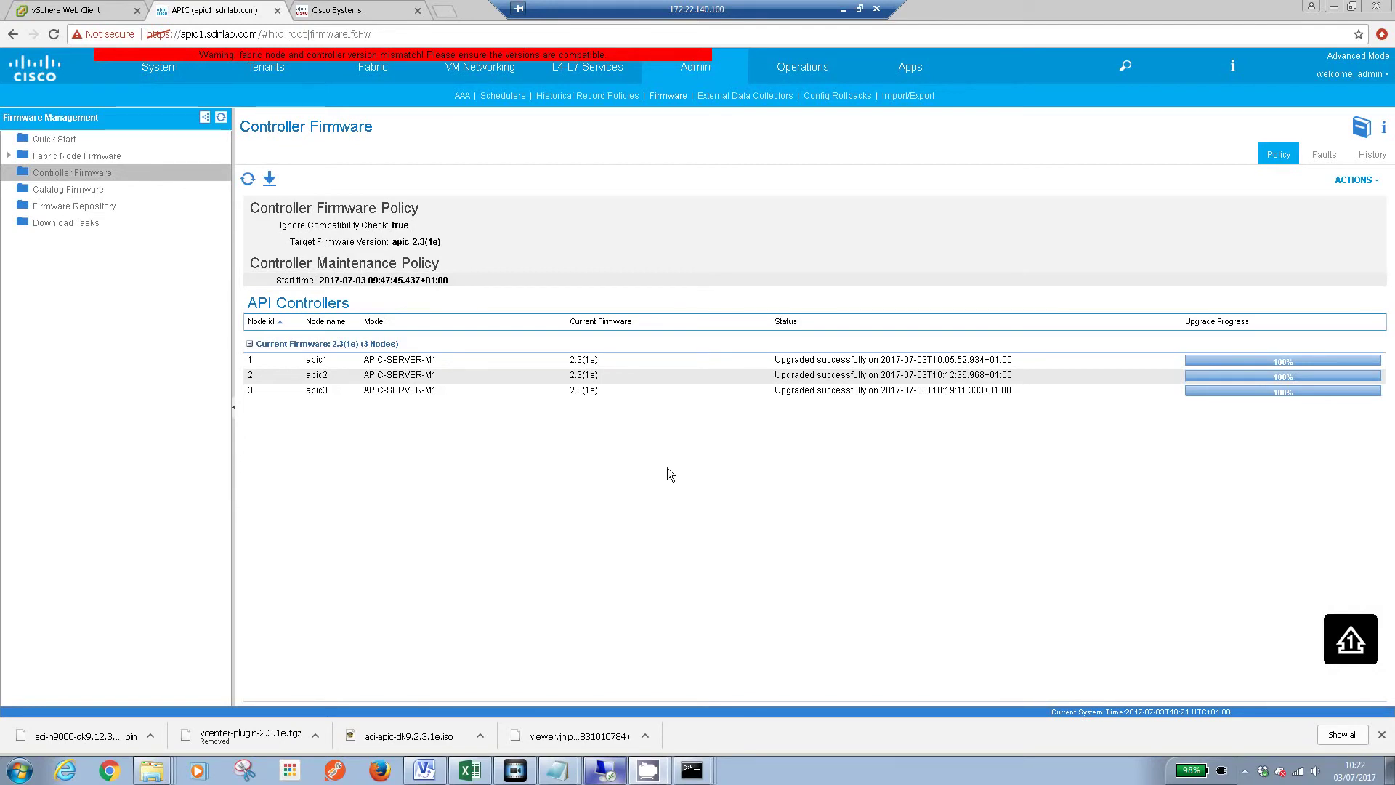
click(248, 179)
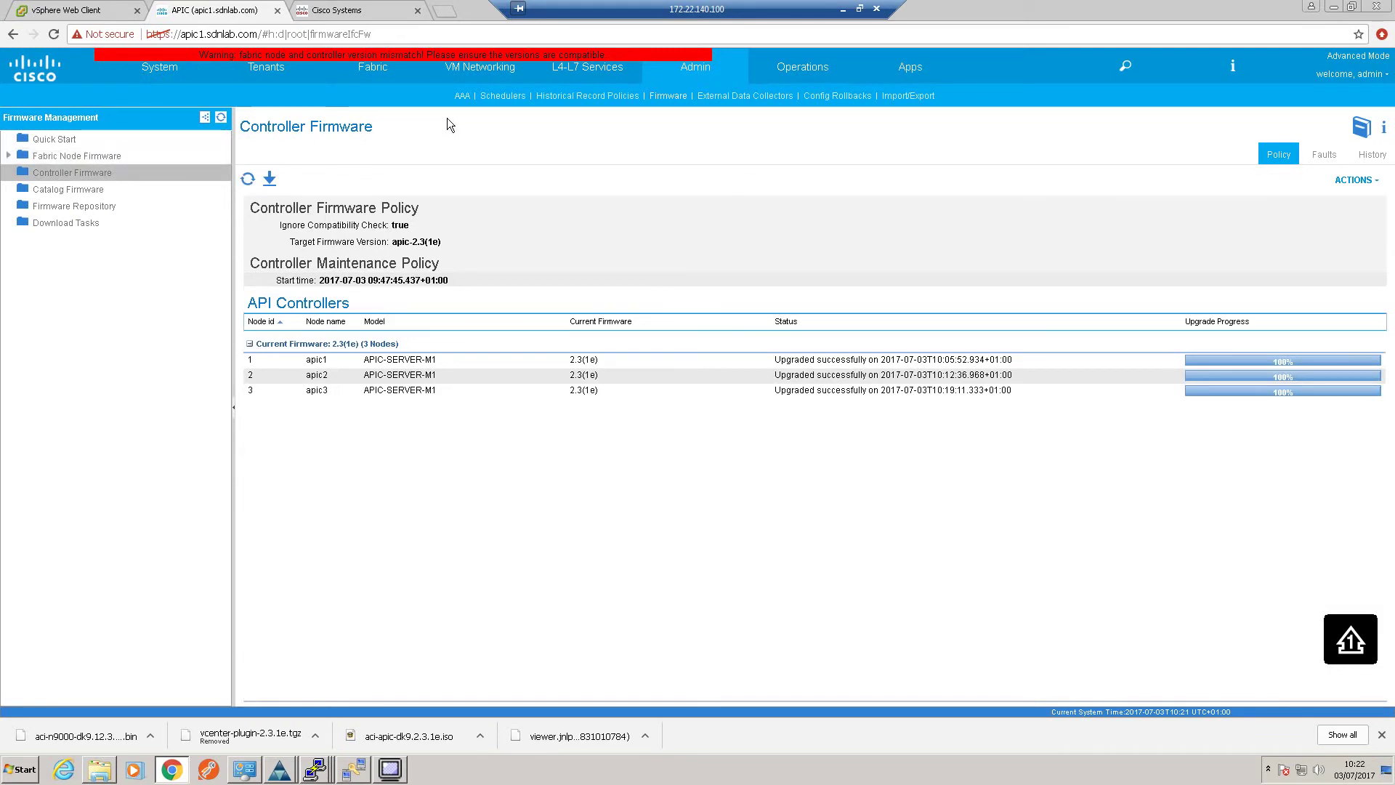
click(385, 76)
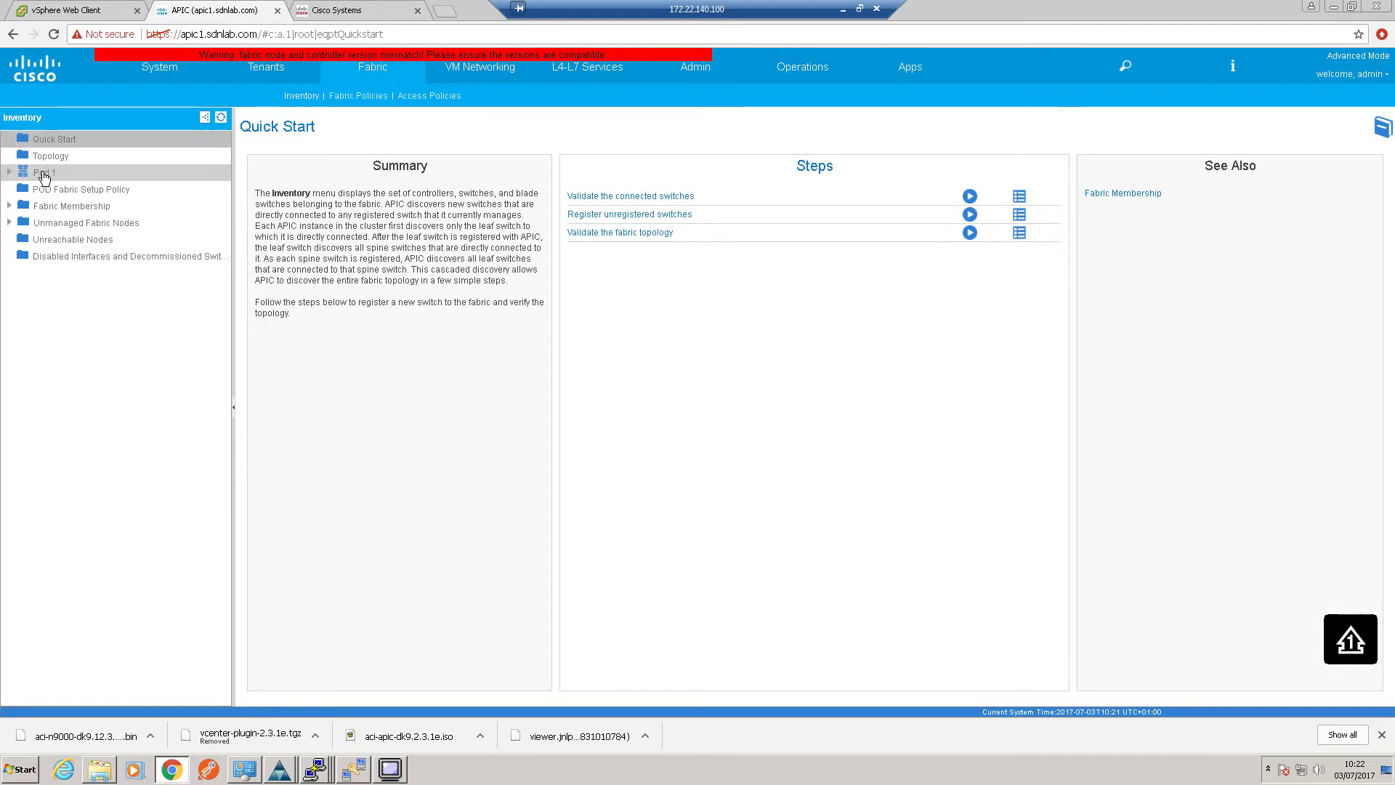
Open Pod 1's system-wide fault list and refresh it to show the four remaining faults
click(44, 174)
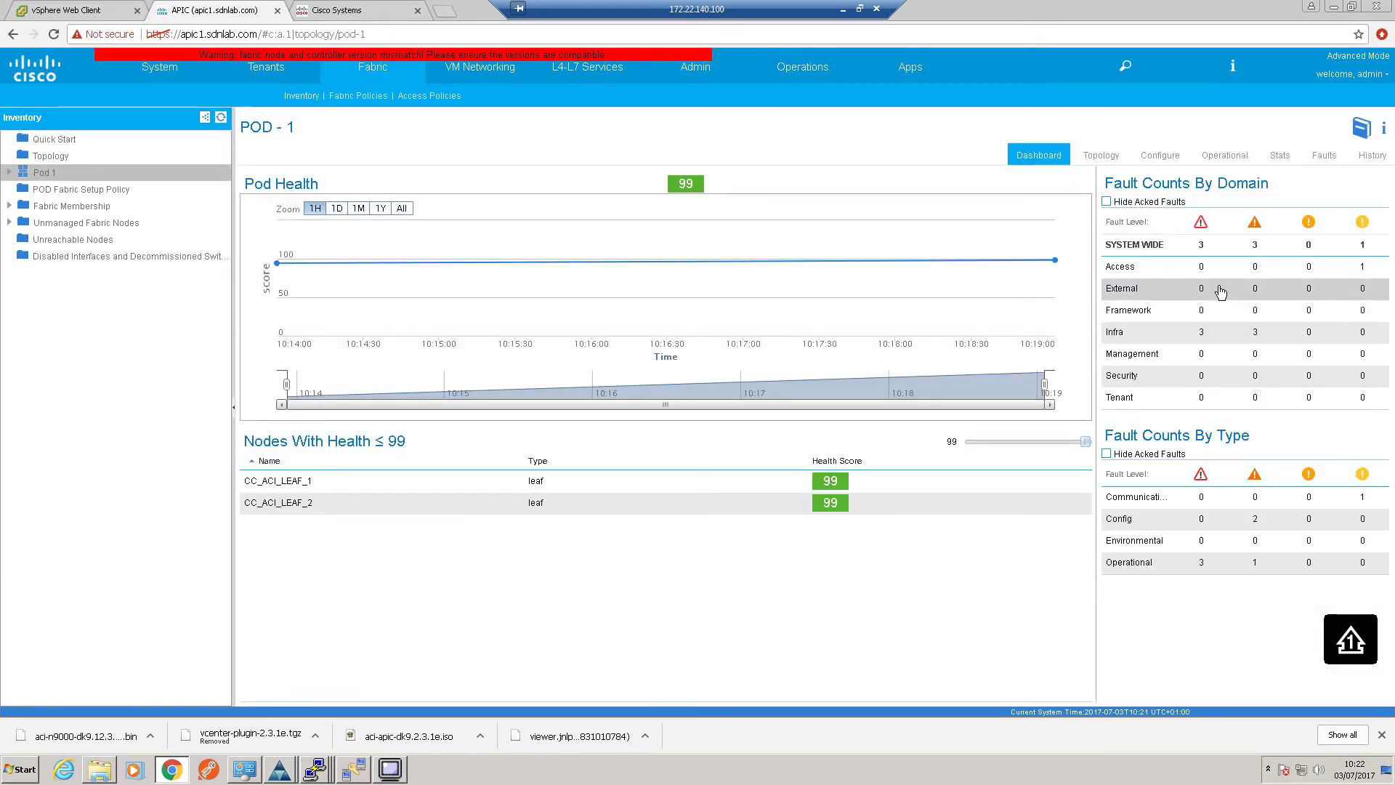
click(1203, 248)
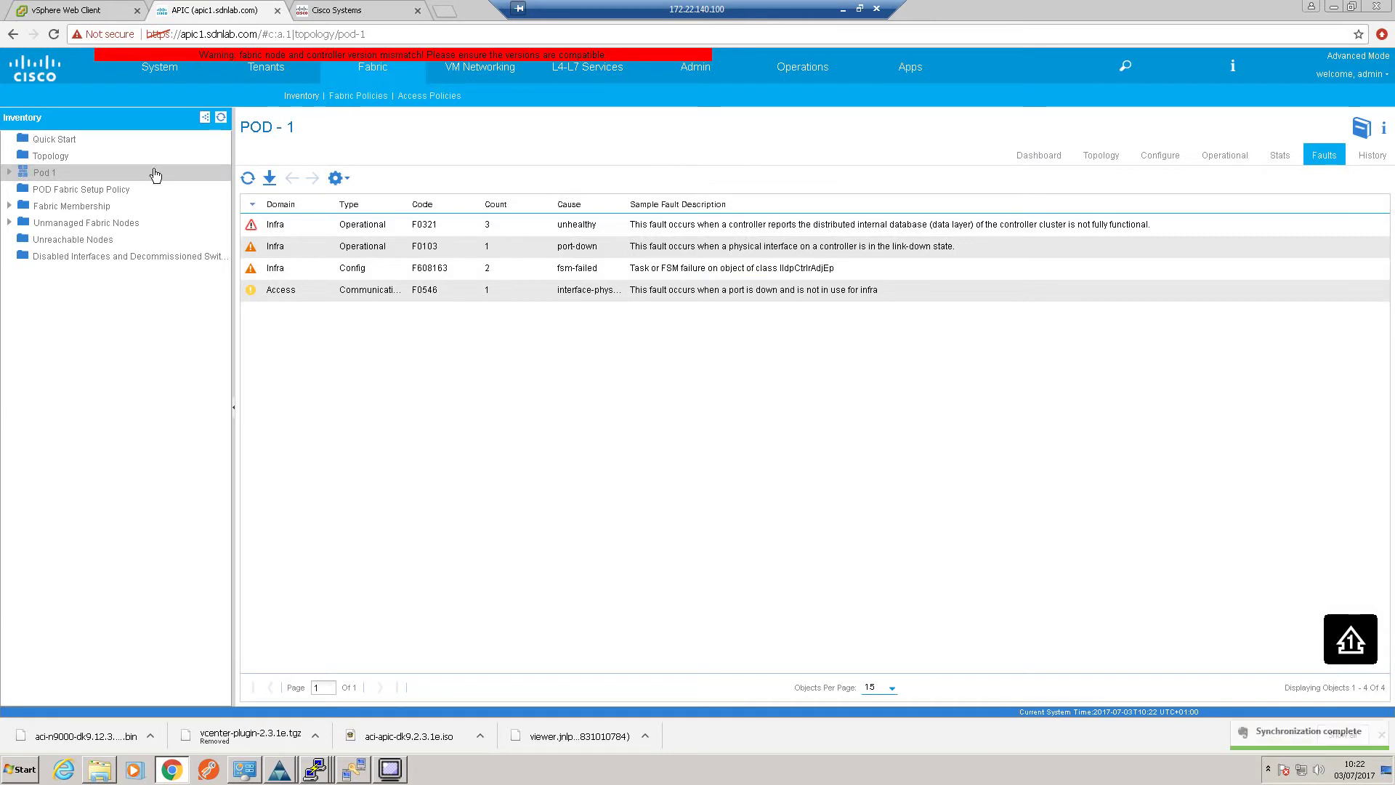
click(1063, 156)
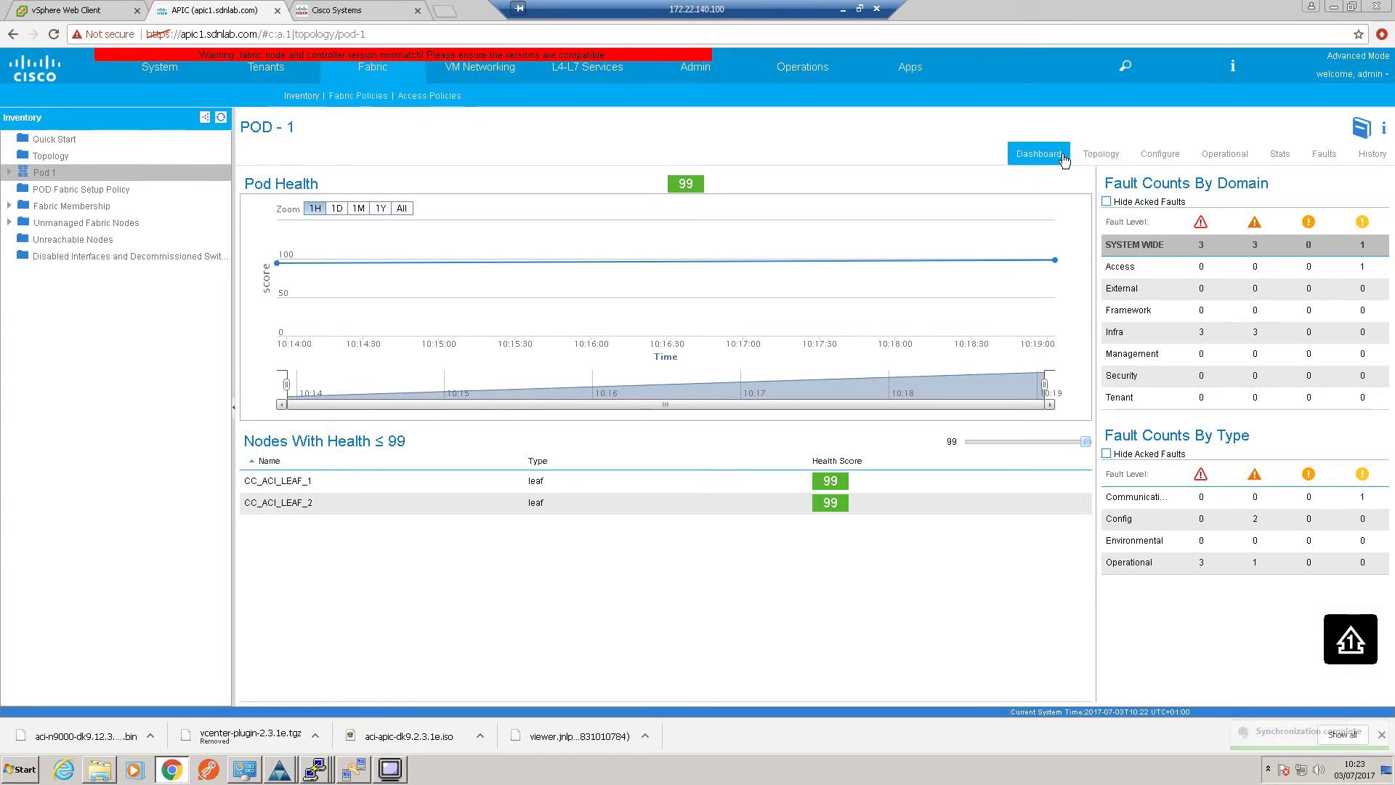
click(1171, 247)
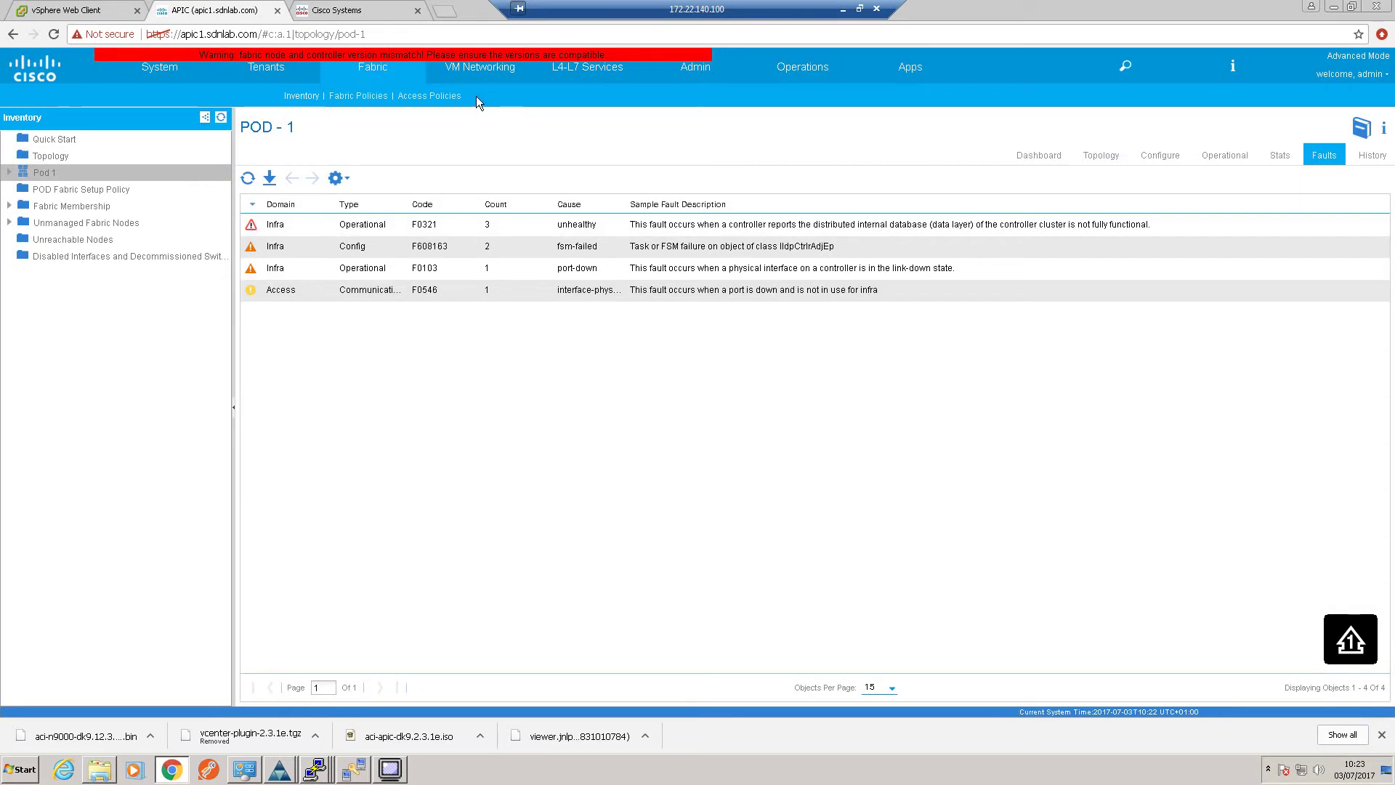
click(224, 117)
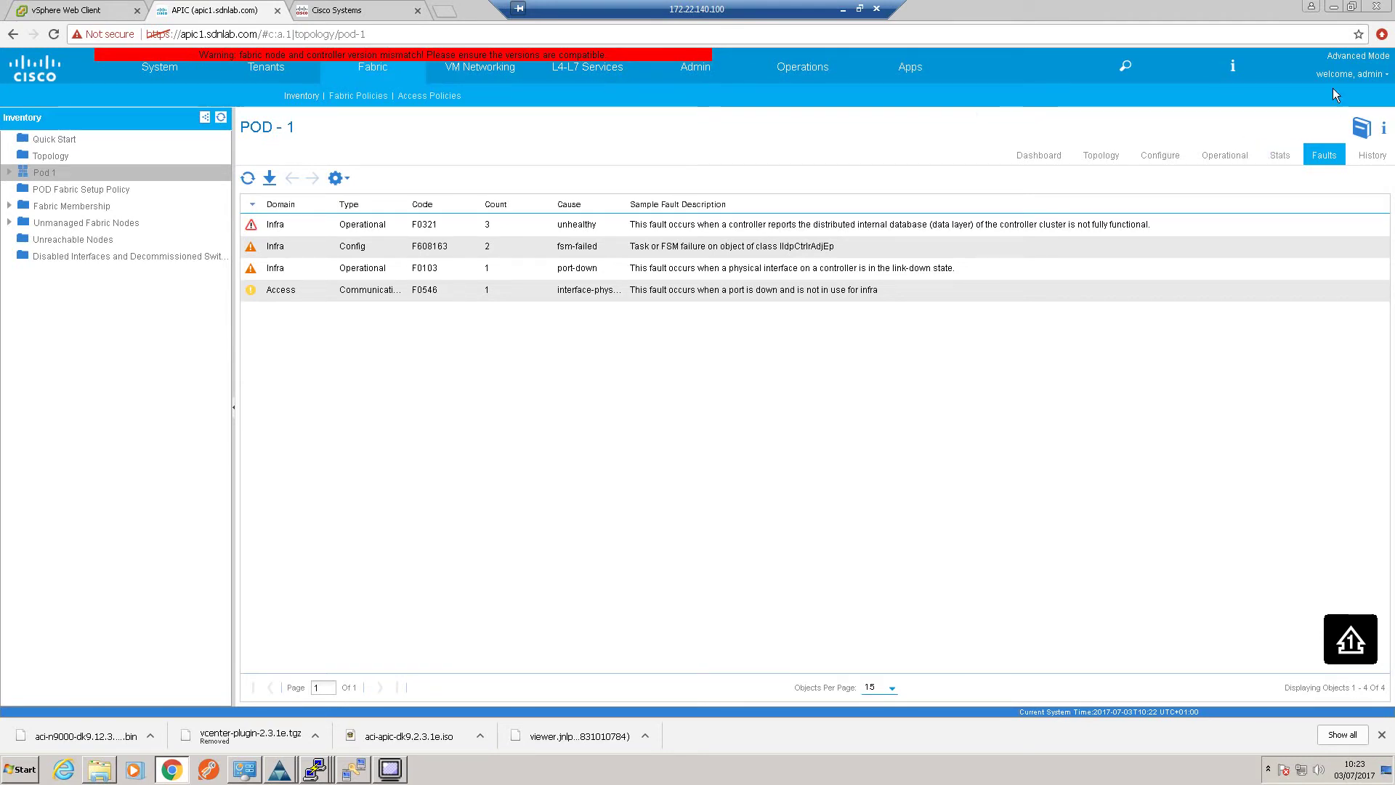
Log out of APIC and sign back in as admin
click(1344, 73)
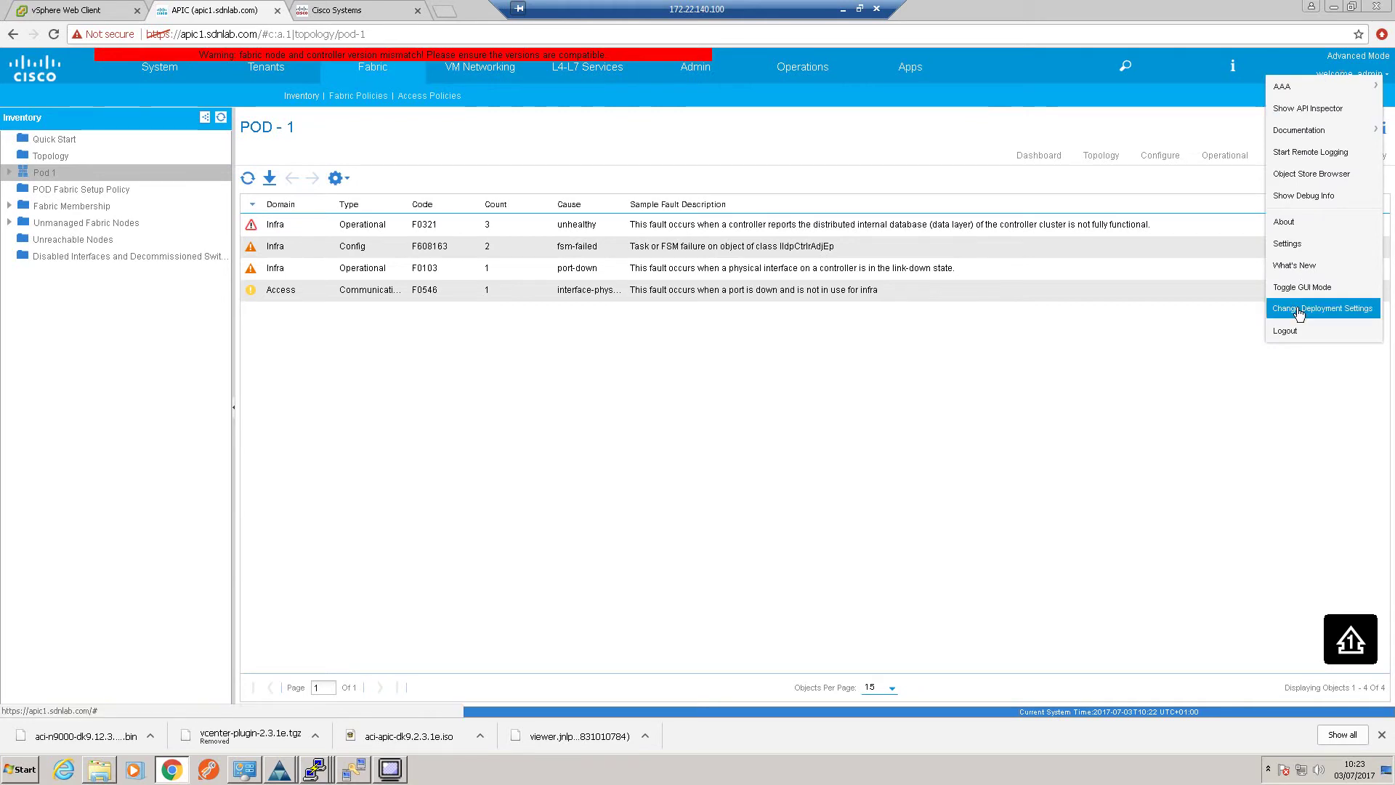
click(1290, 331)
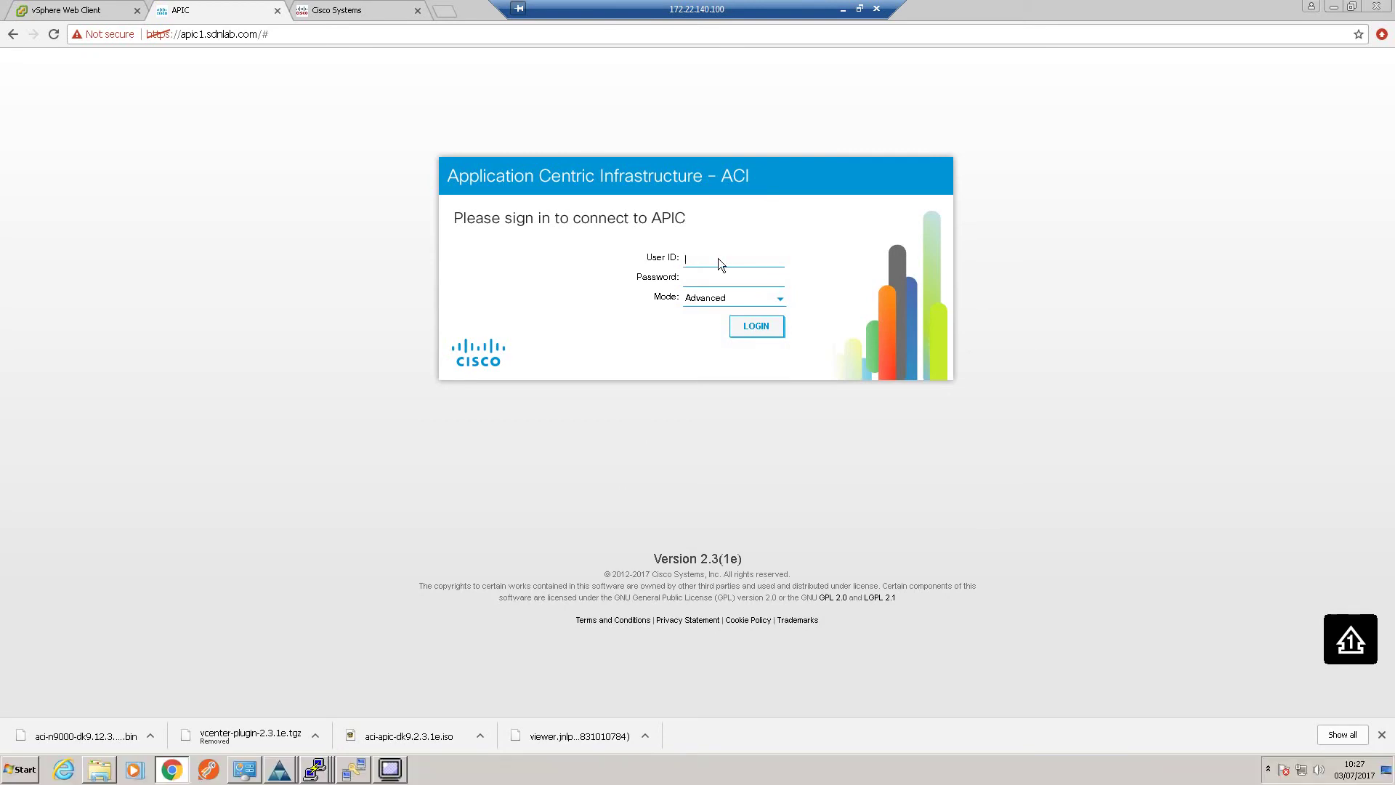
click(718, 258)
text(admin)
key(Tab)
key(Return)
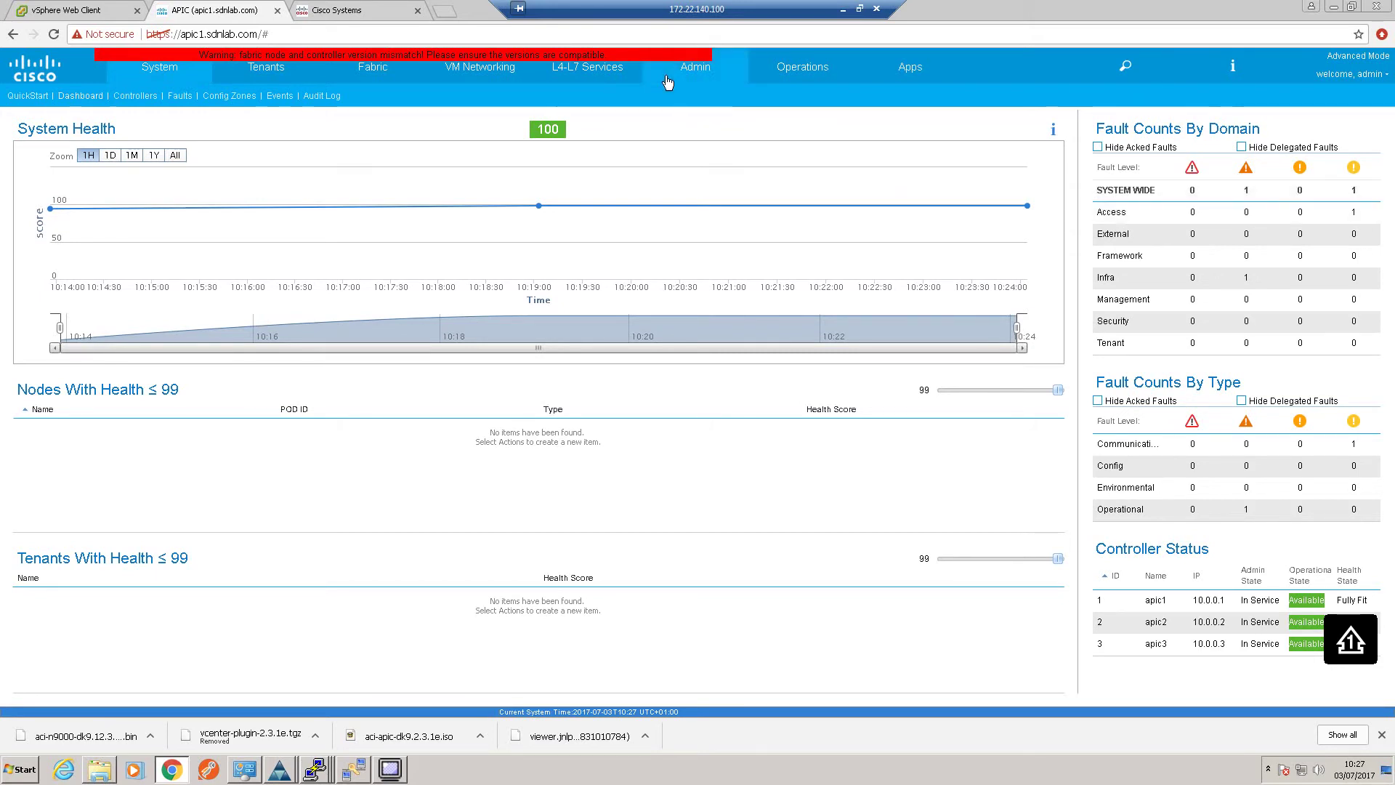
click(702, 76)
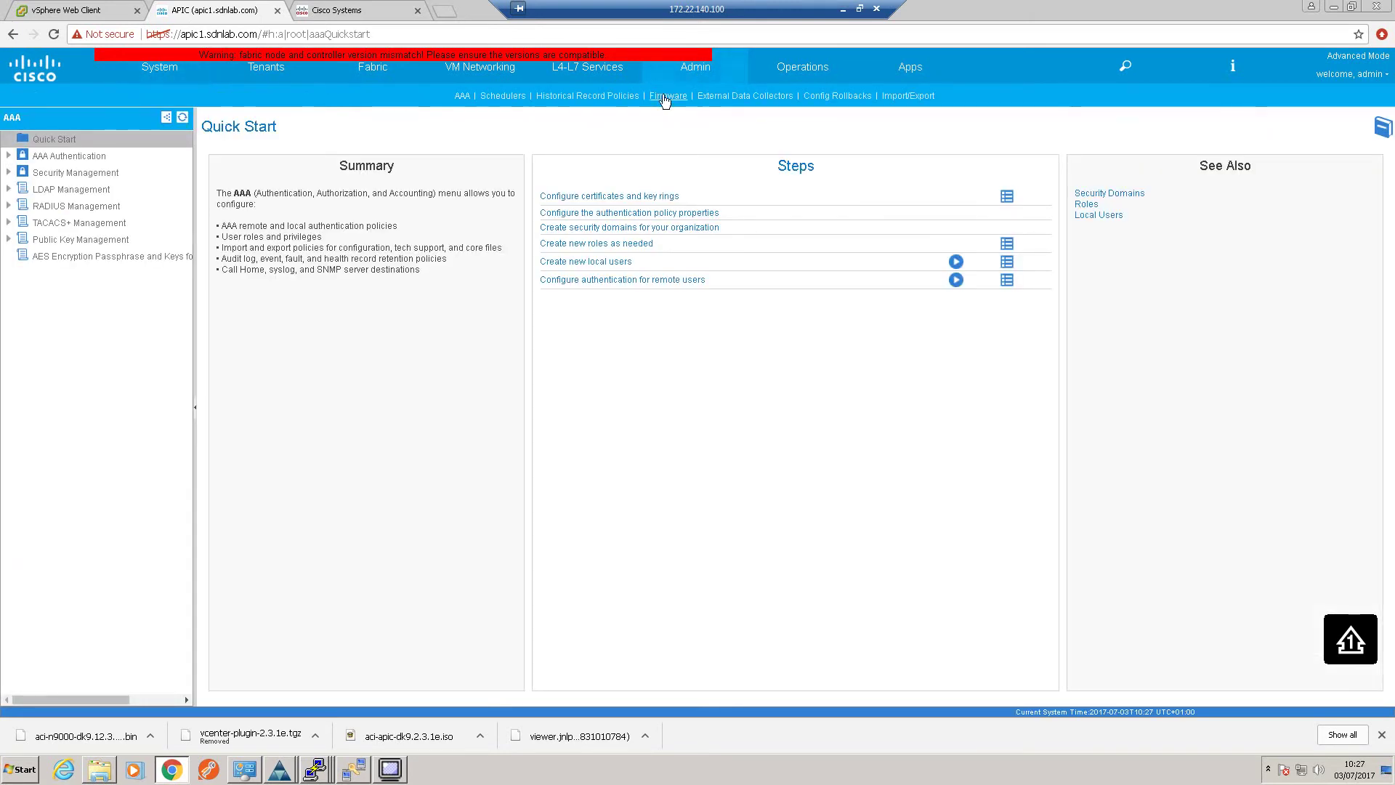
Confirm the controllers run 2.3(1e), then view the four switches still on n9000-12.1(2g)
click(666, 97)
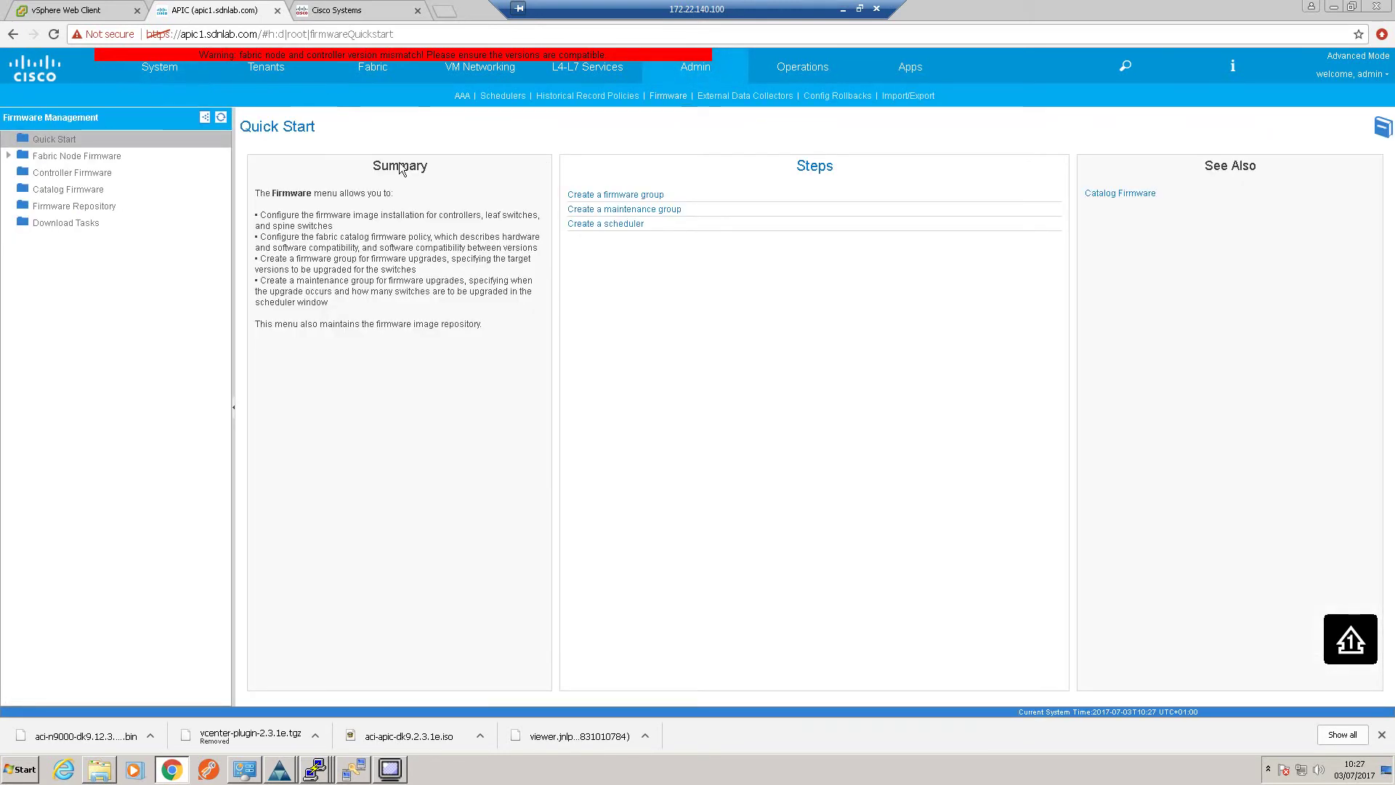
click(77, 174)
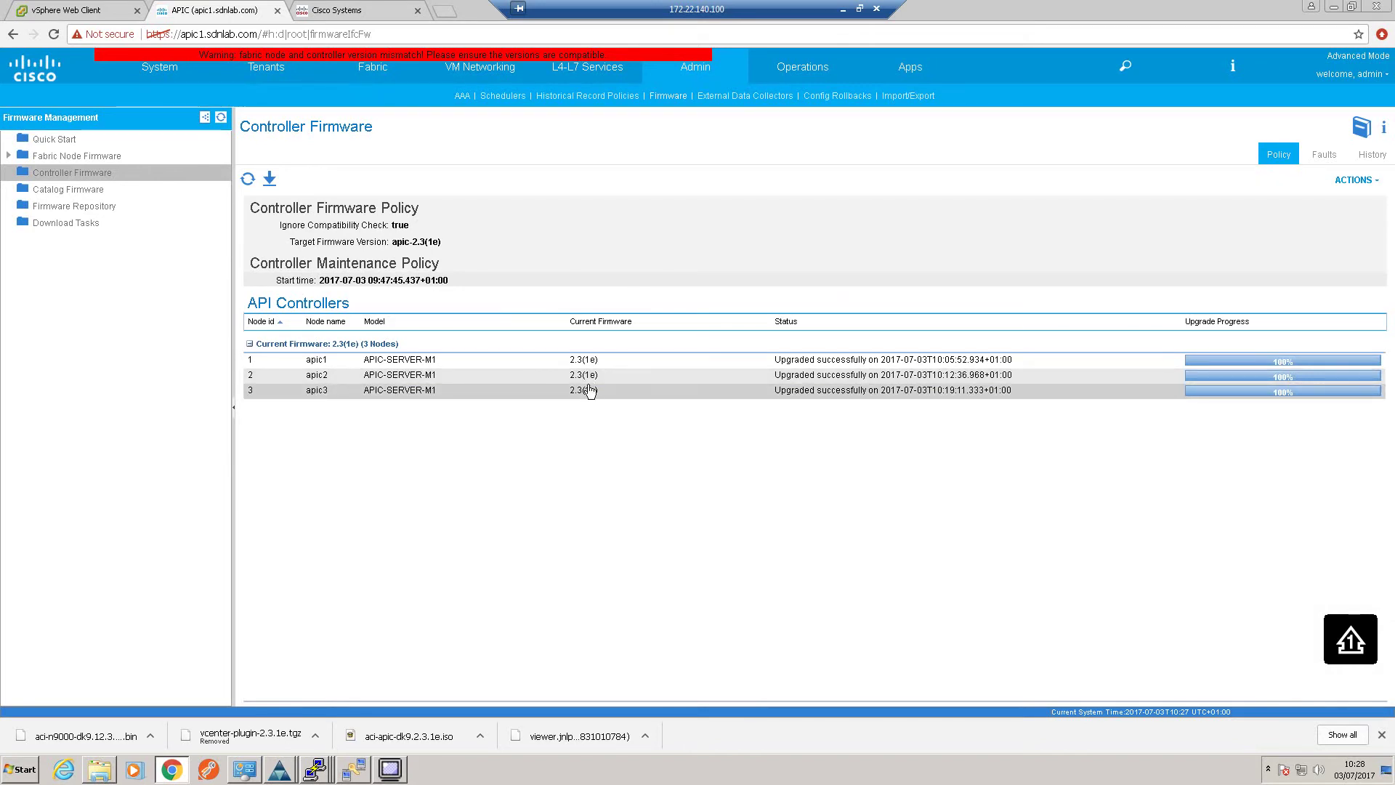
click(68, 159)
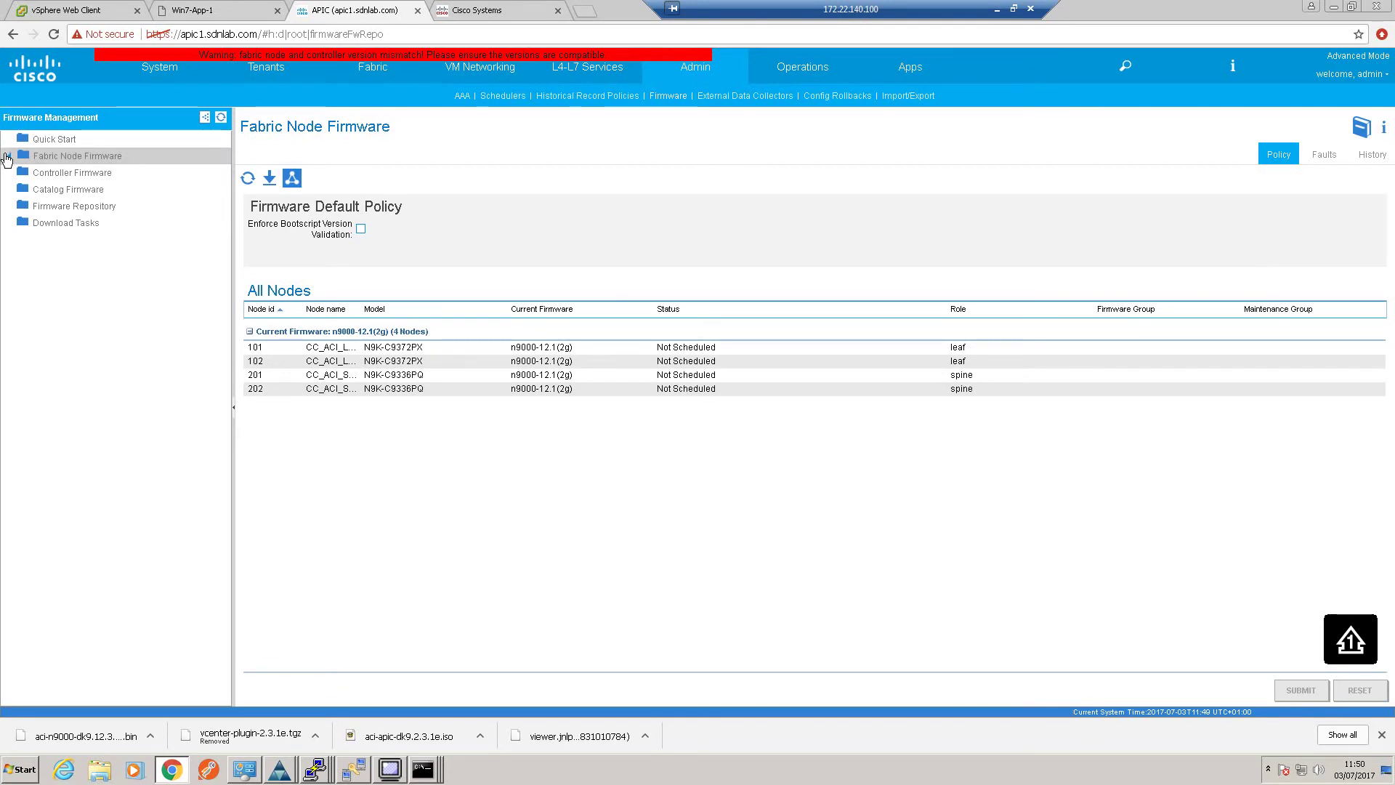
Launch the Firmware Upgrade Wizard and select nodes 101, 102, 201 and 202
click(8, 157)
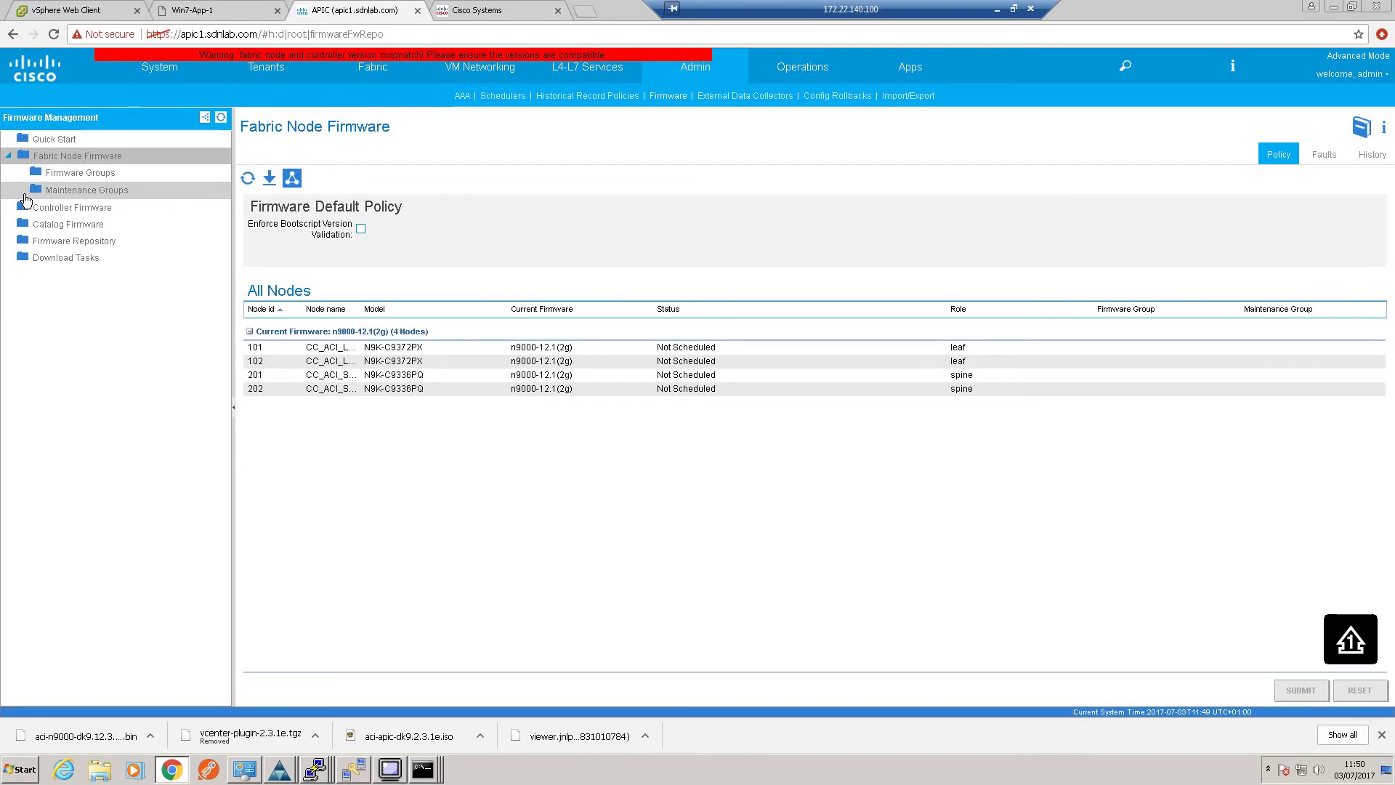
right_click(72, 160)
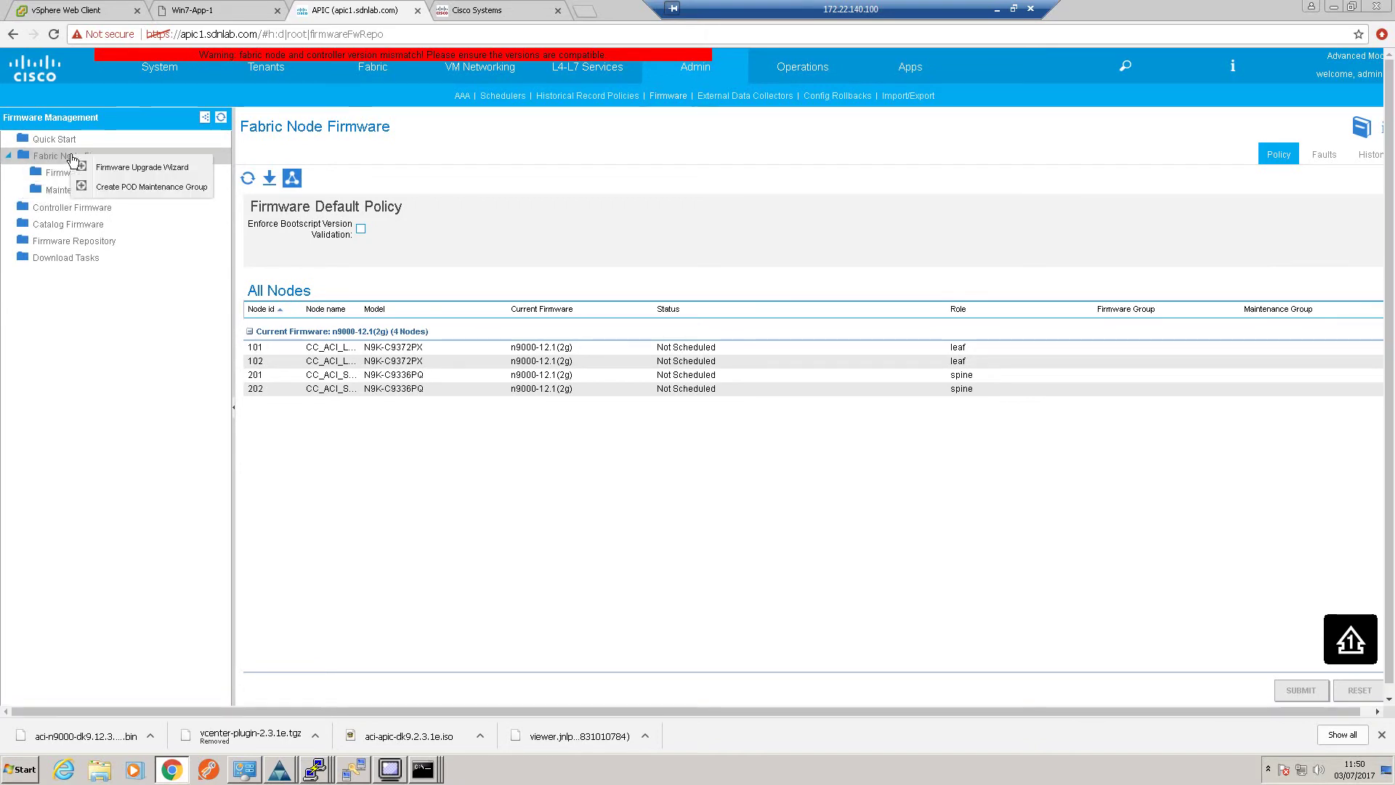
click(125, 168)
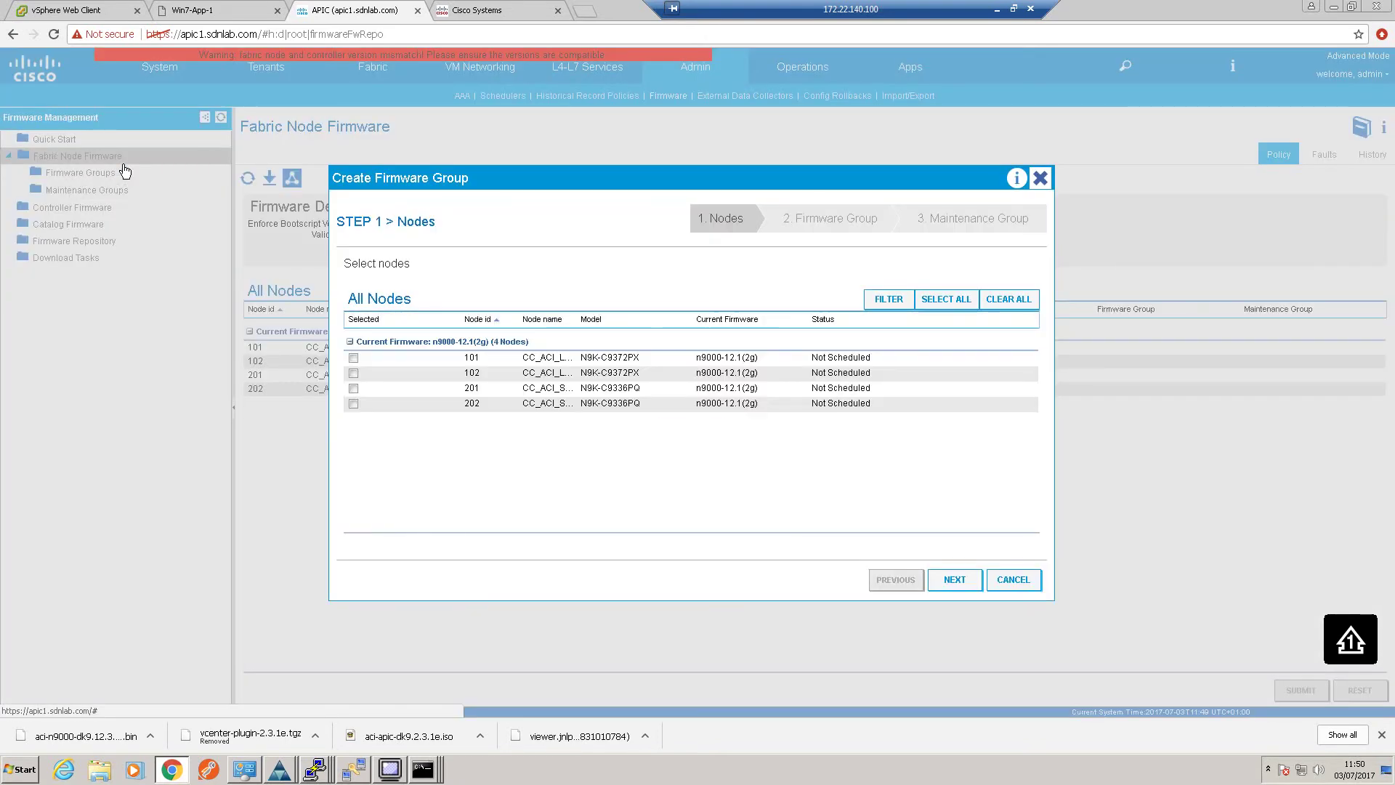
click(353, 358)
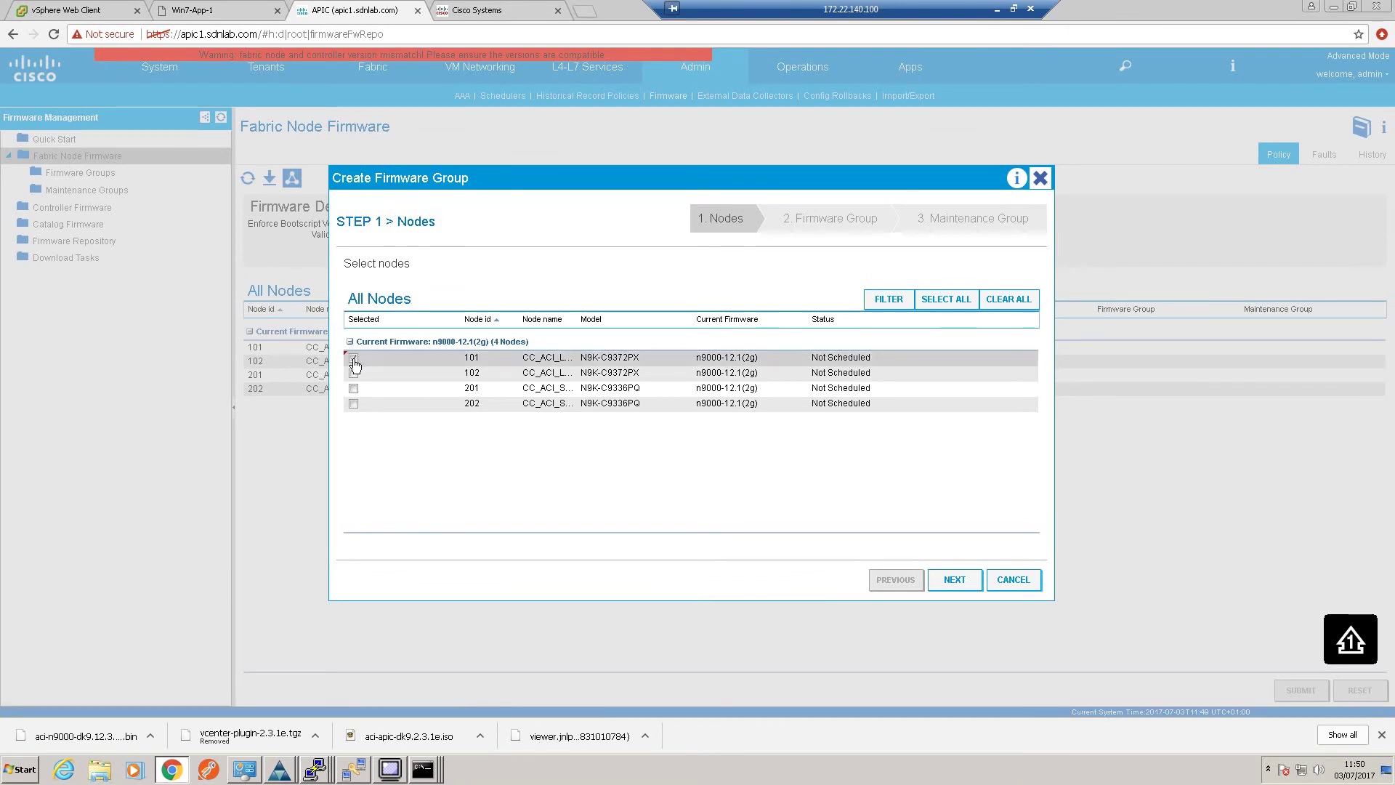
click(353, 373)
click(353, 388)
click(353, 403)
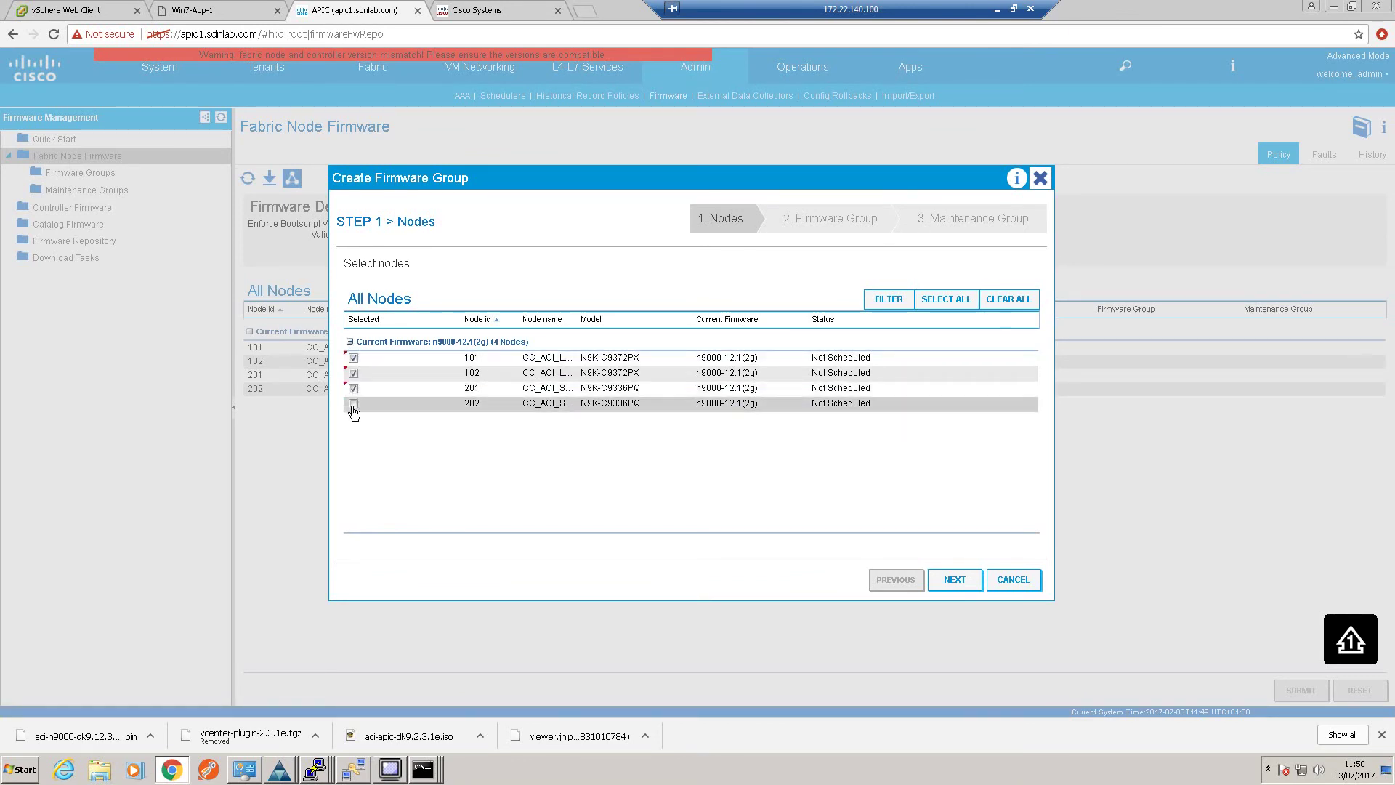
Name the firmware group 12.3.1.e and target version n9000-12.3(1e)
click(945, 577)
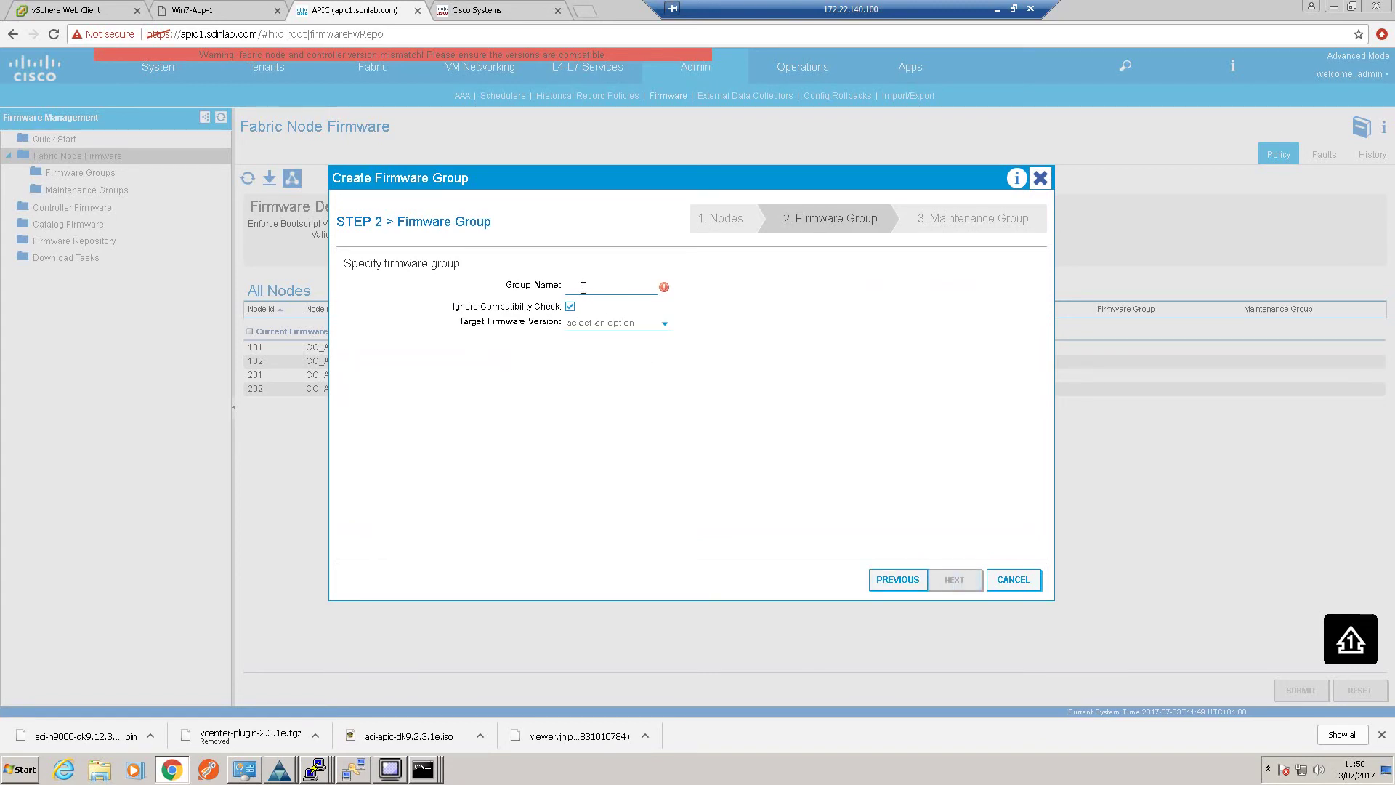
text(12.3.)
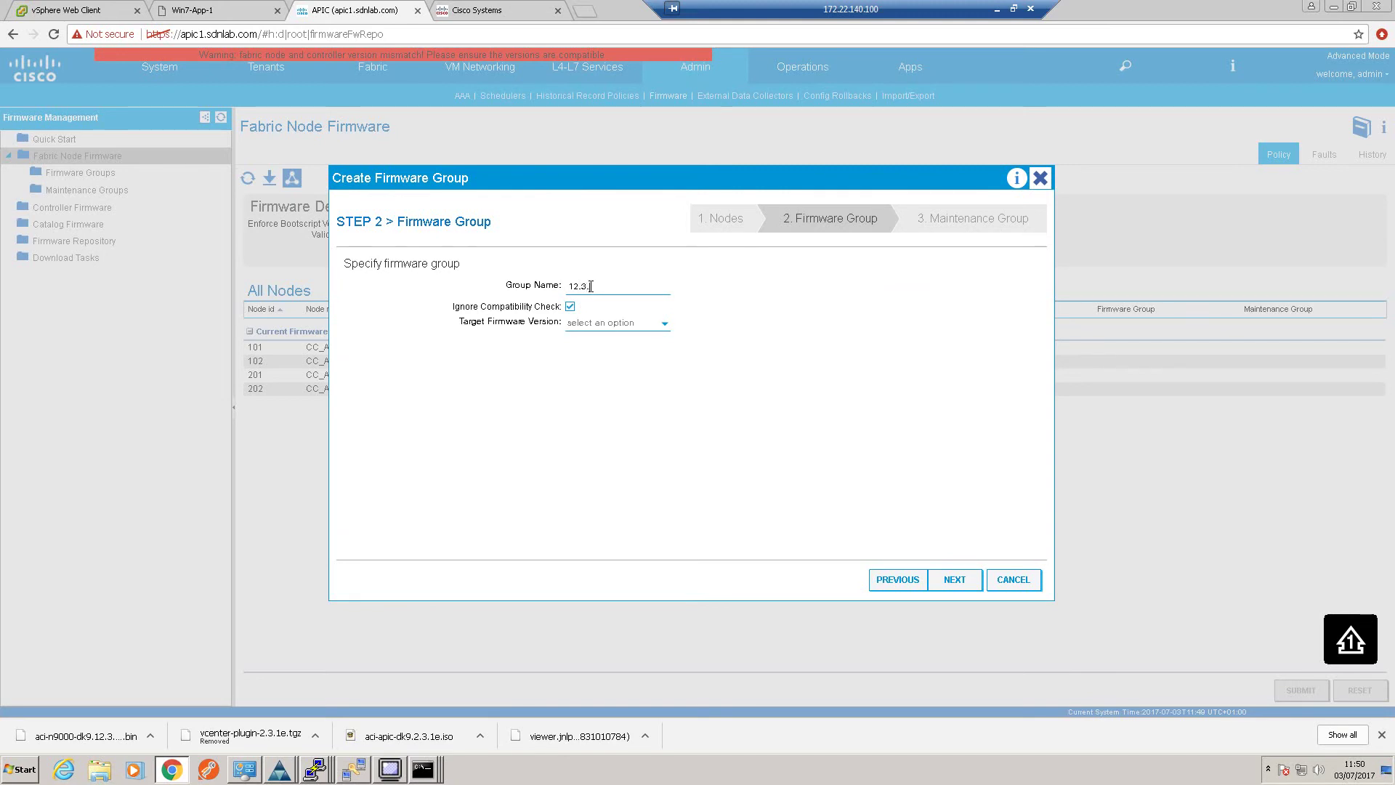
text(1.e)
click(658, 325)
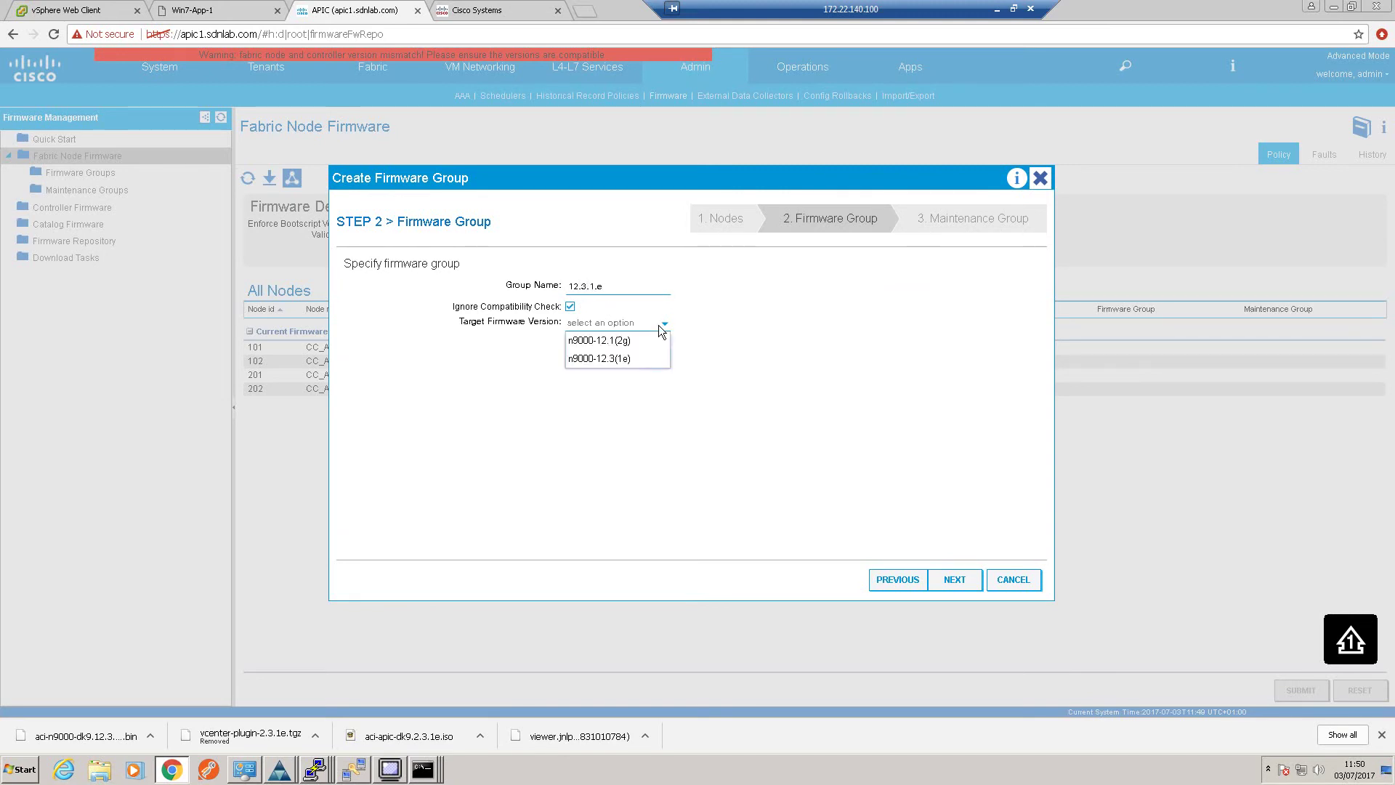
click(632, 360)
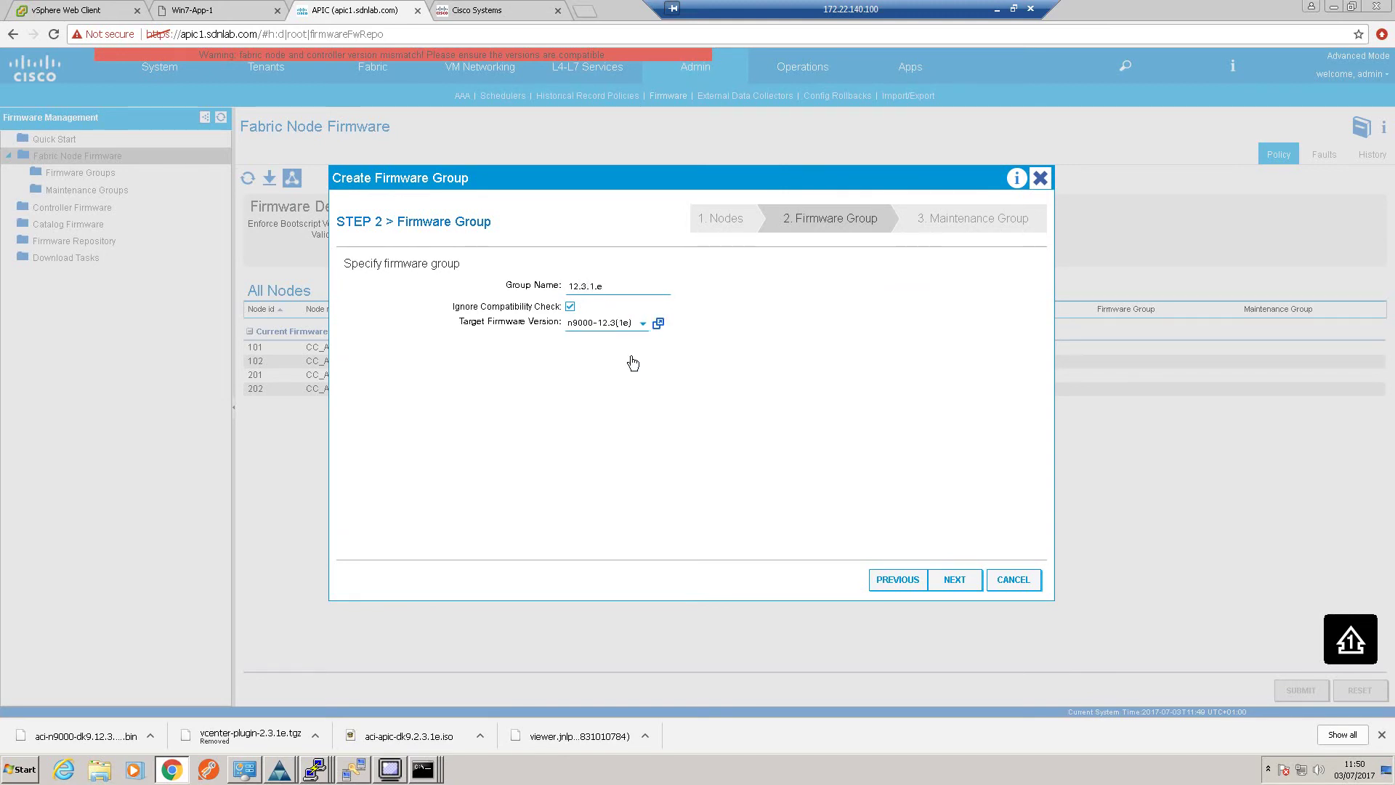
Create maintenance group Odd for nodes 101 and 201
click(951, 574)
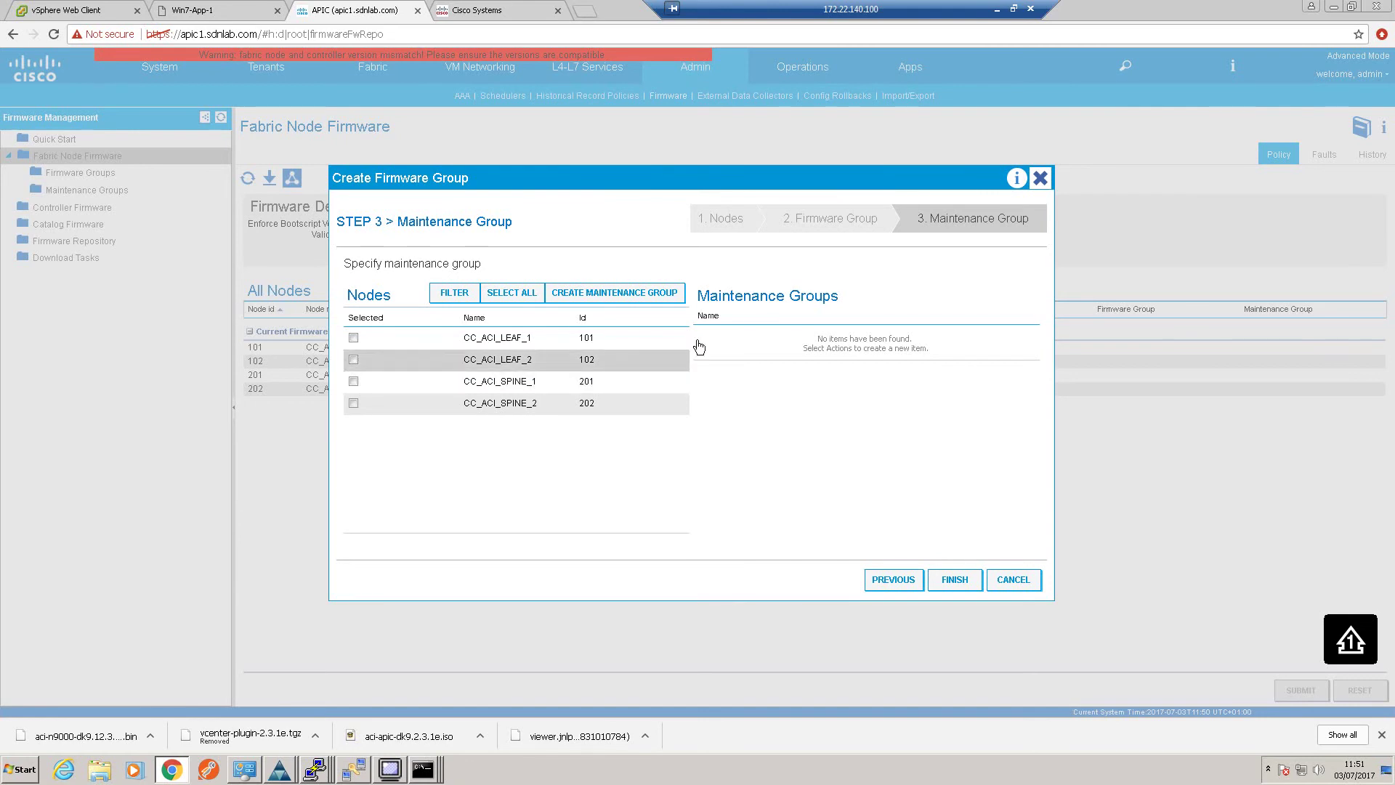
click(661, 293)
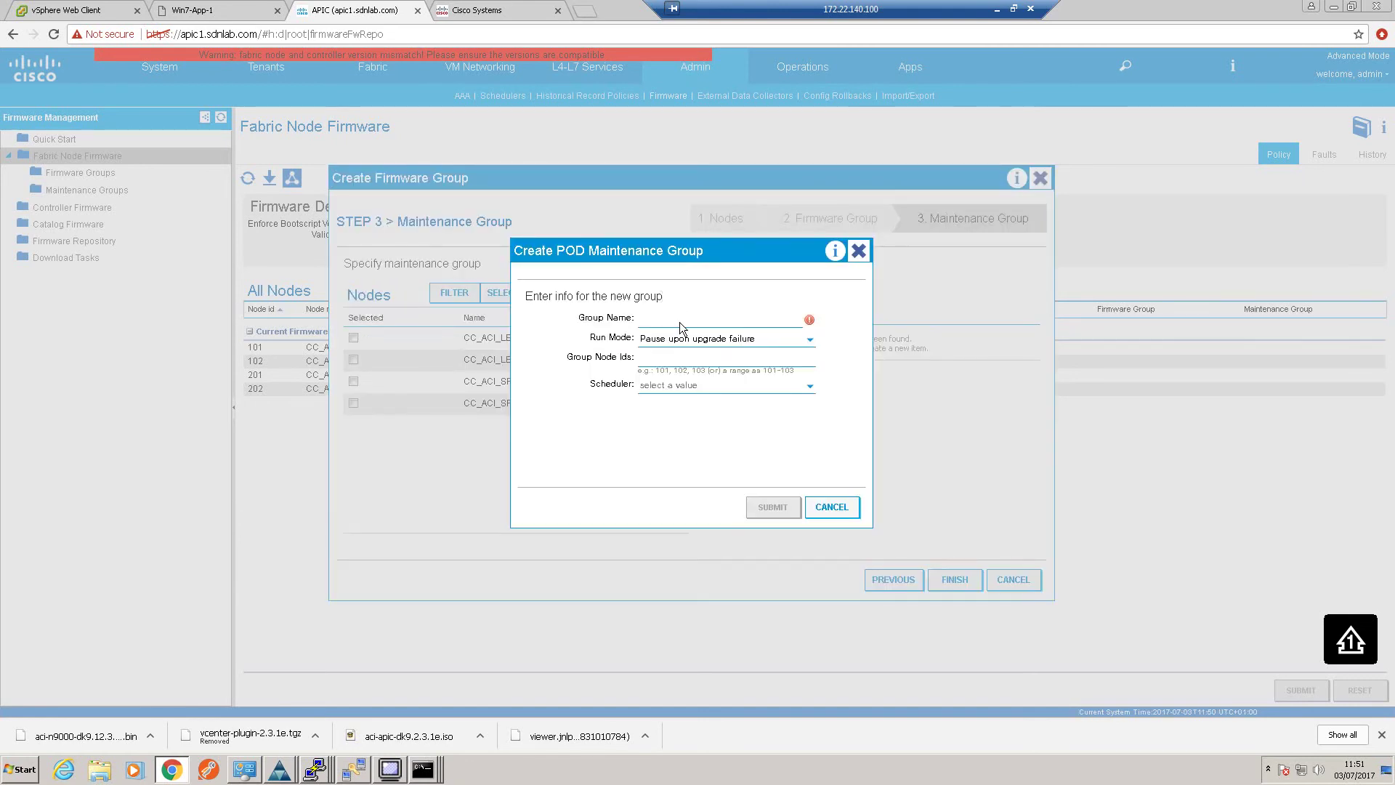
text(Odd)
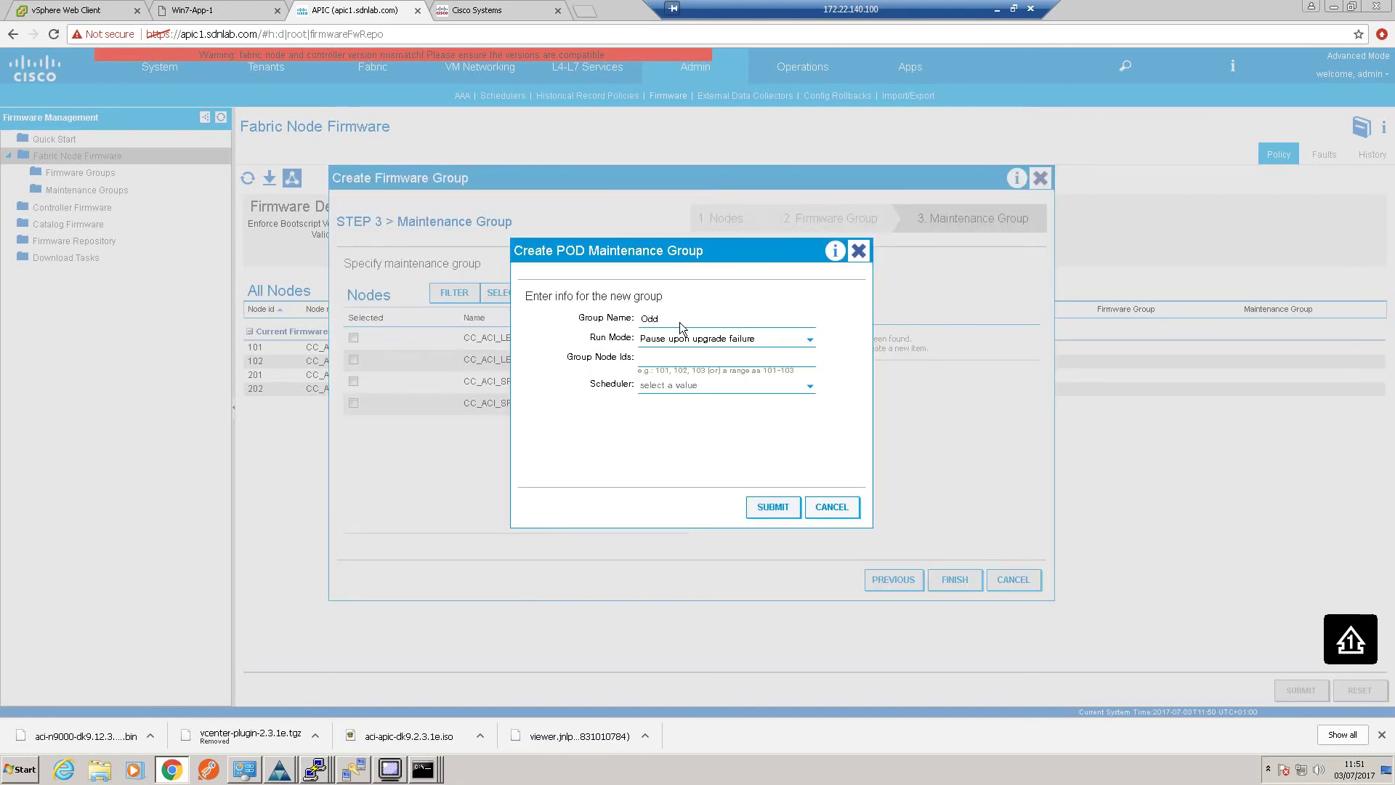
click(665, 358)
text(101,201)
click(773, 506)
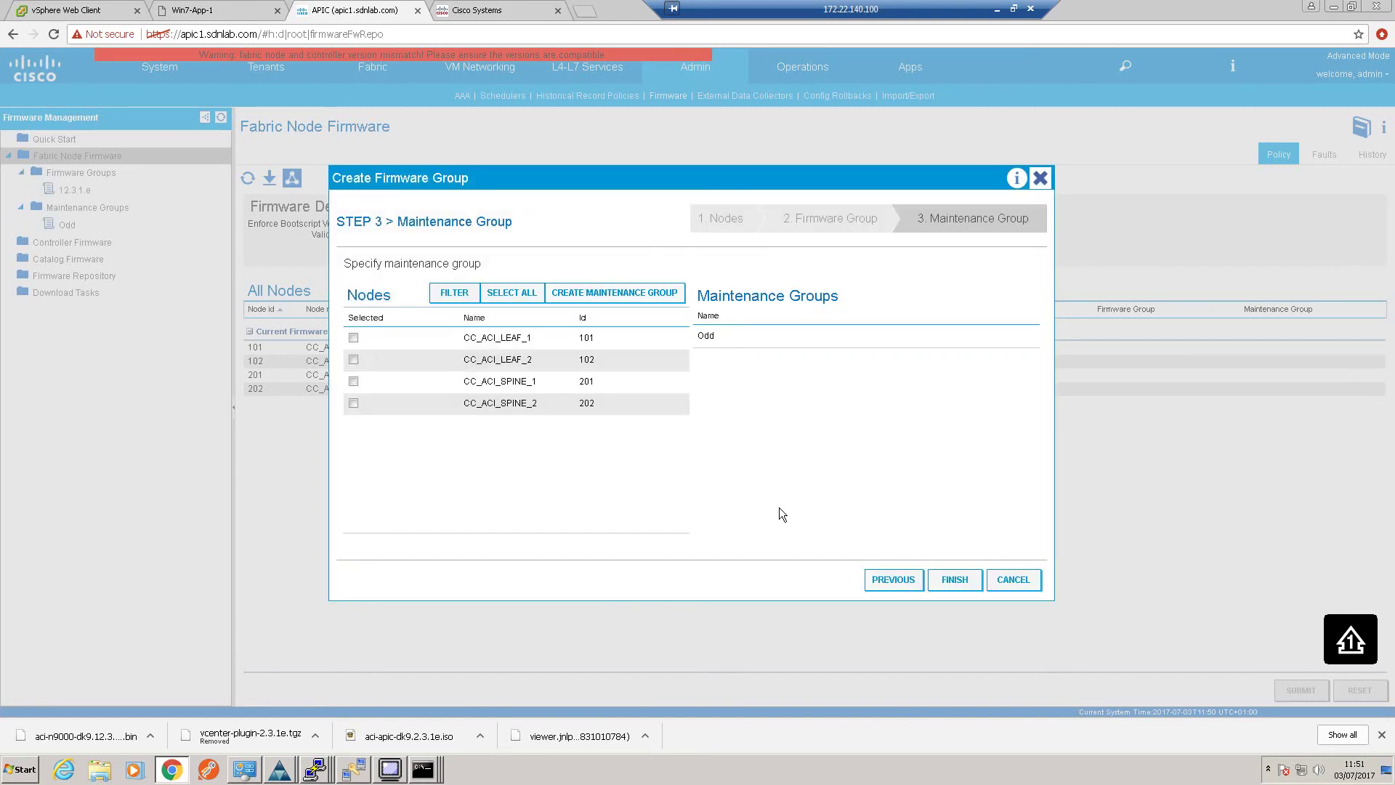
Create maintenance group Even for nodes 102 and 202 and finish the wizard
click(630, 293)
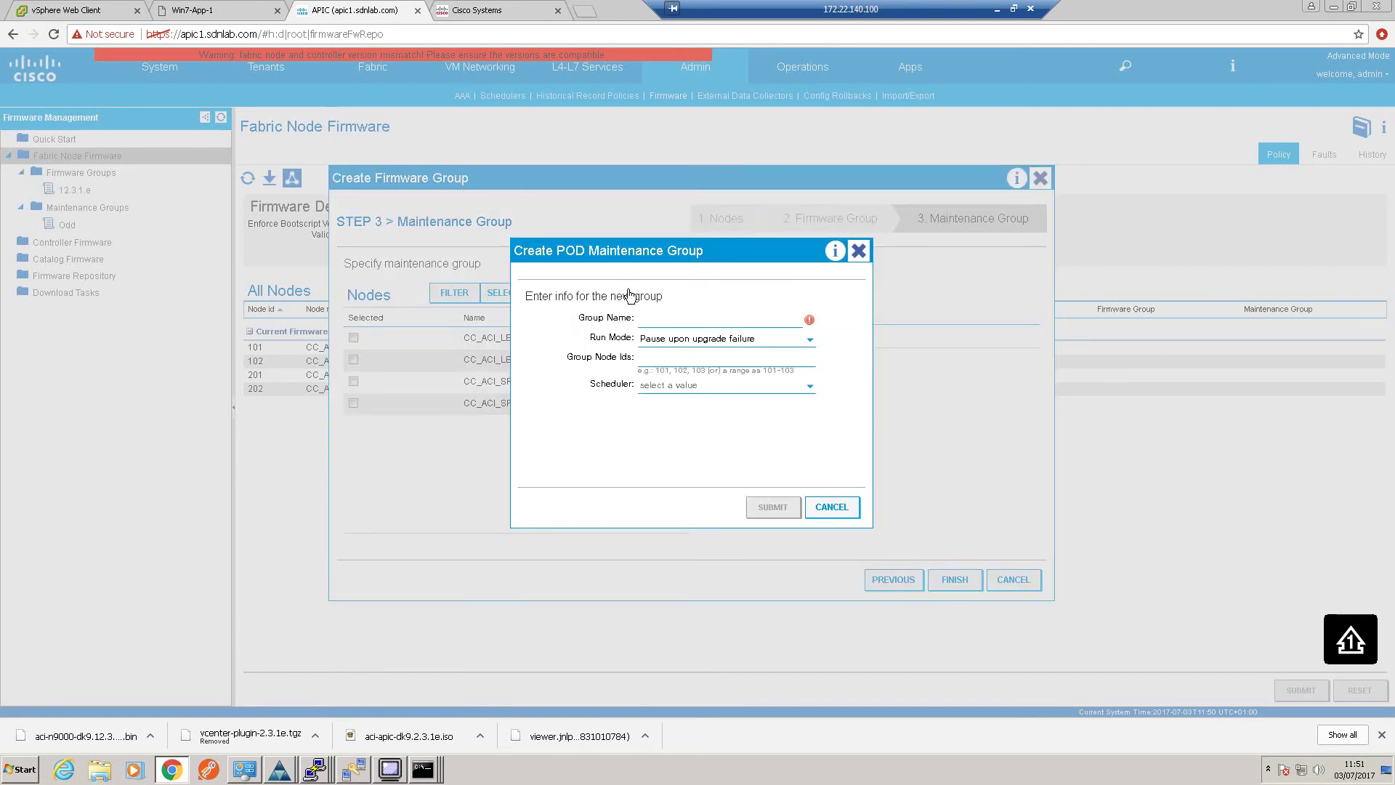
text(Even)
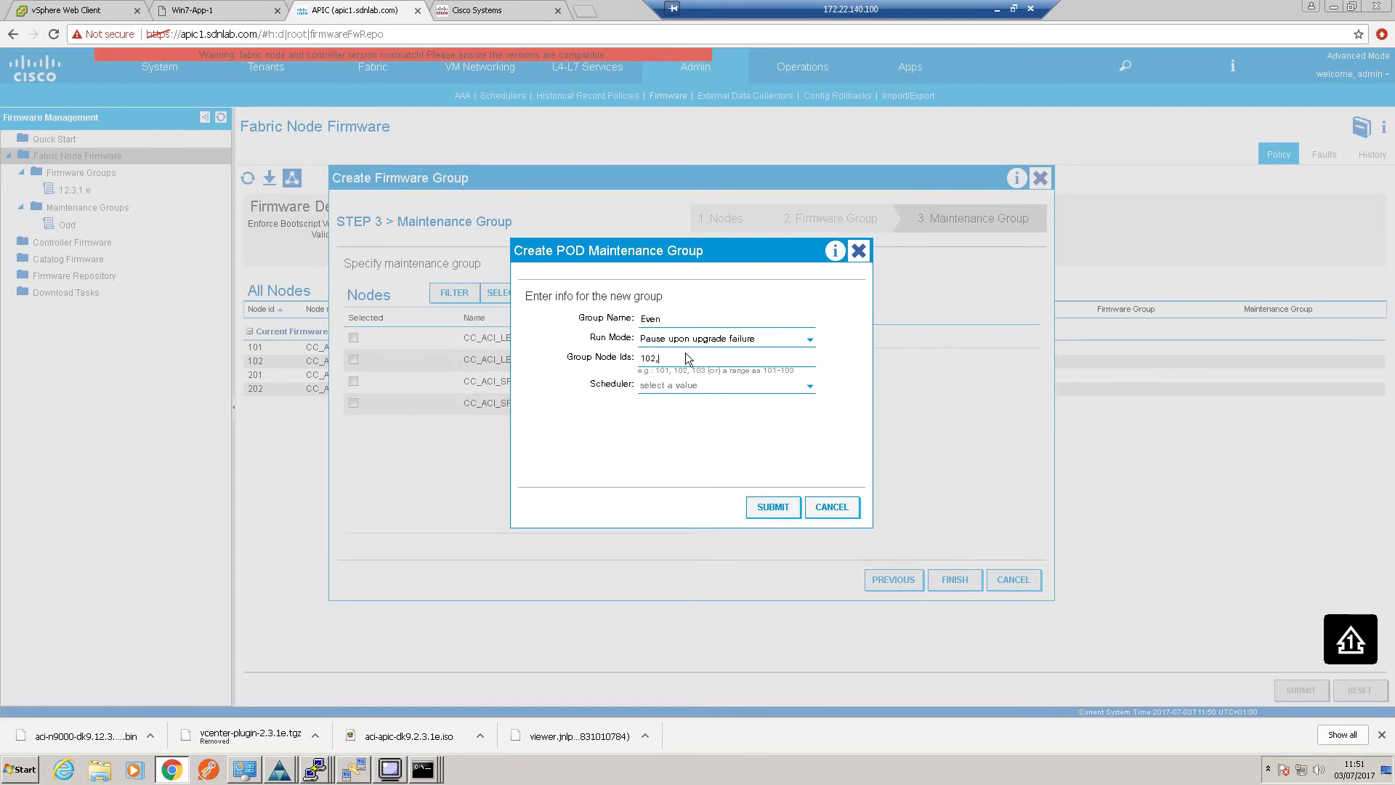
click(773, 503)
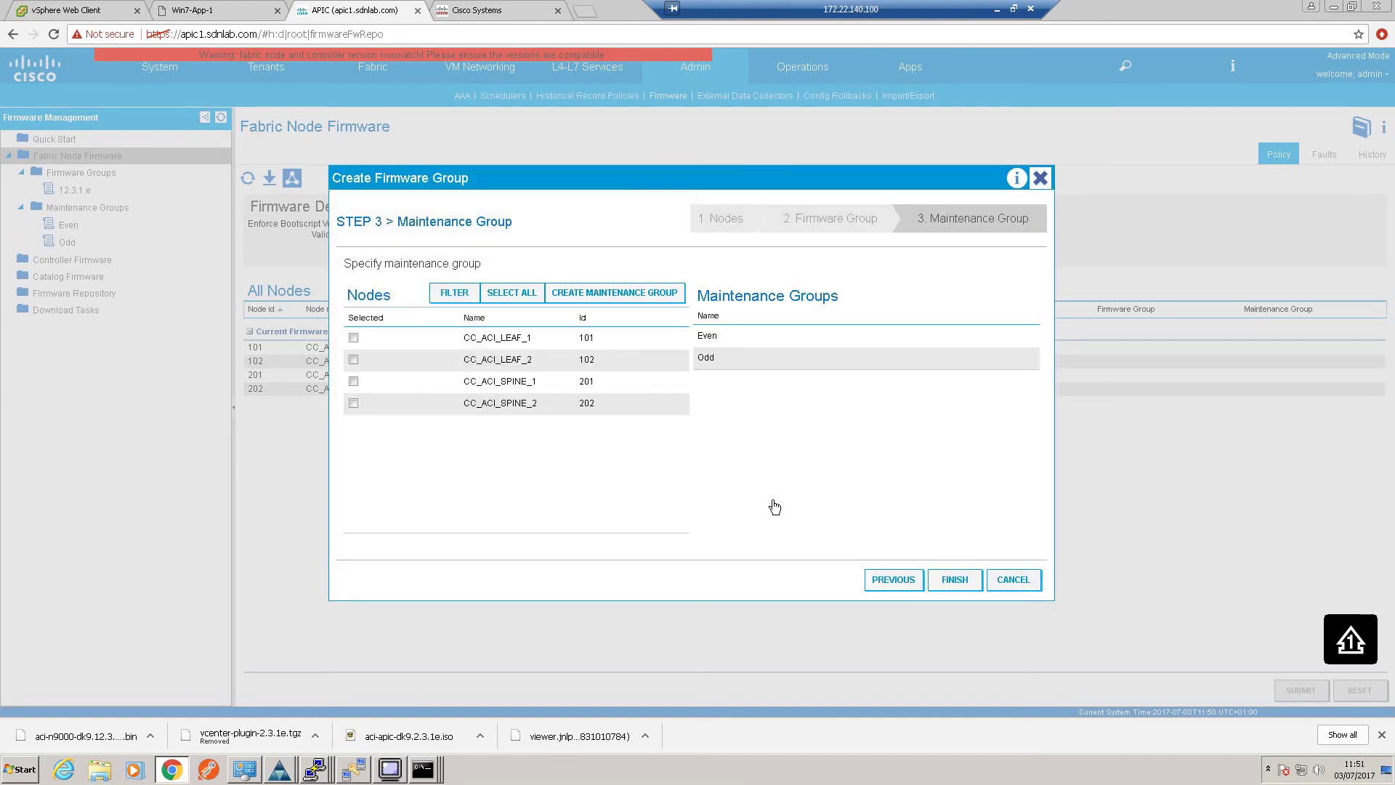
click(952, 576)
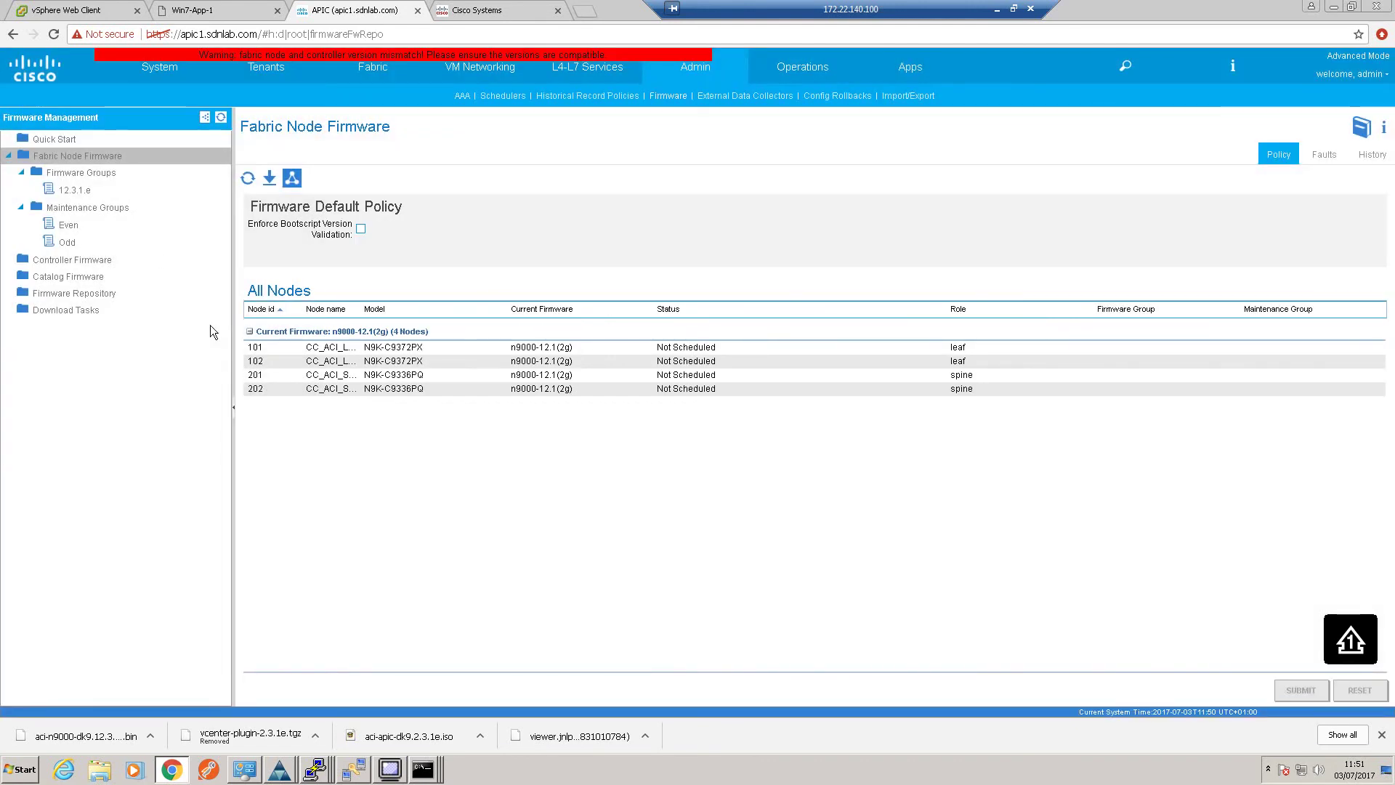
Start an immediate upgrade of the Odd group (nodes 101, 201) to n9000-12.3(1e), accepting the fault warning
click(74, 228)
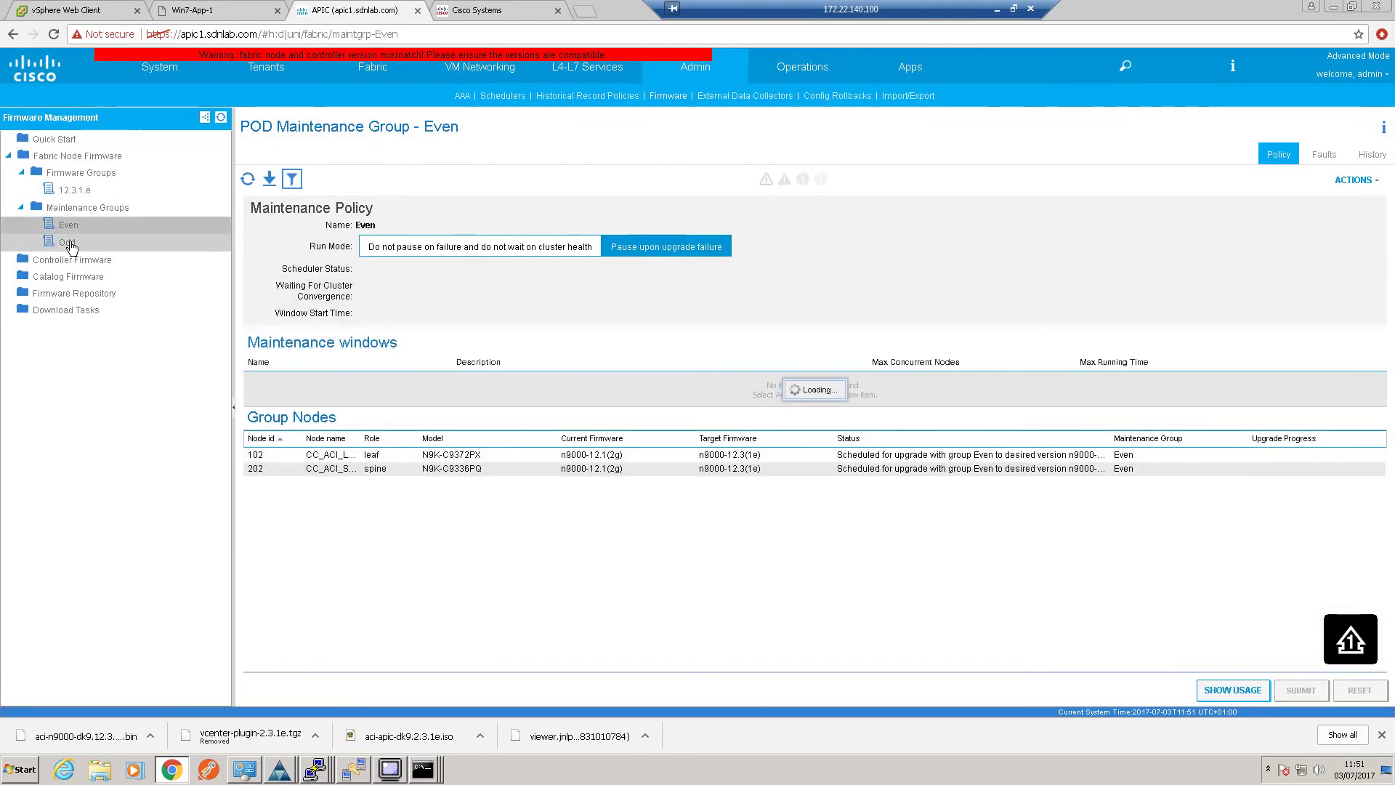
click(68, 242)
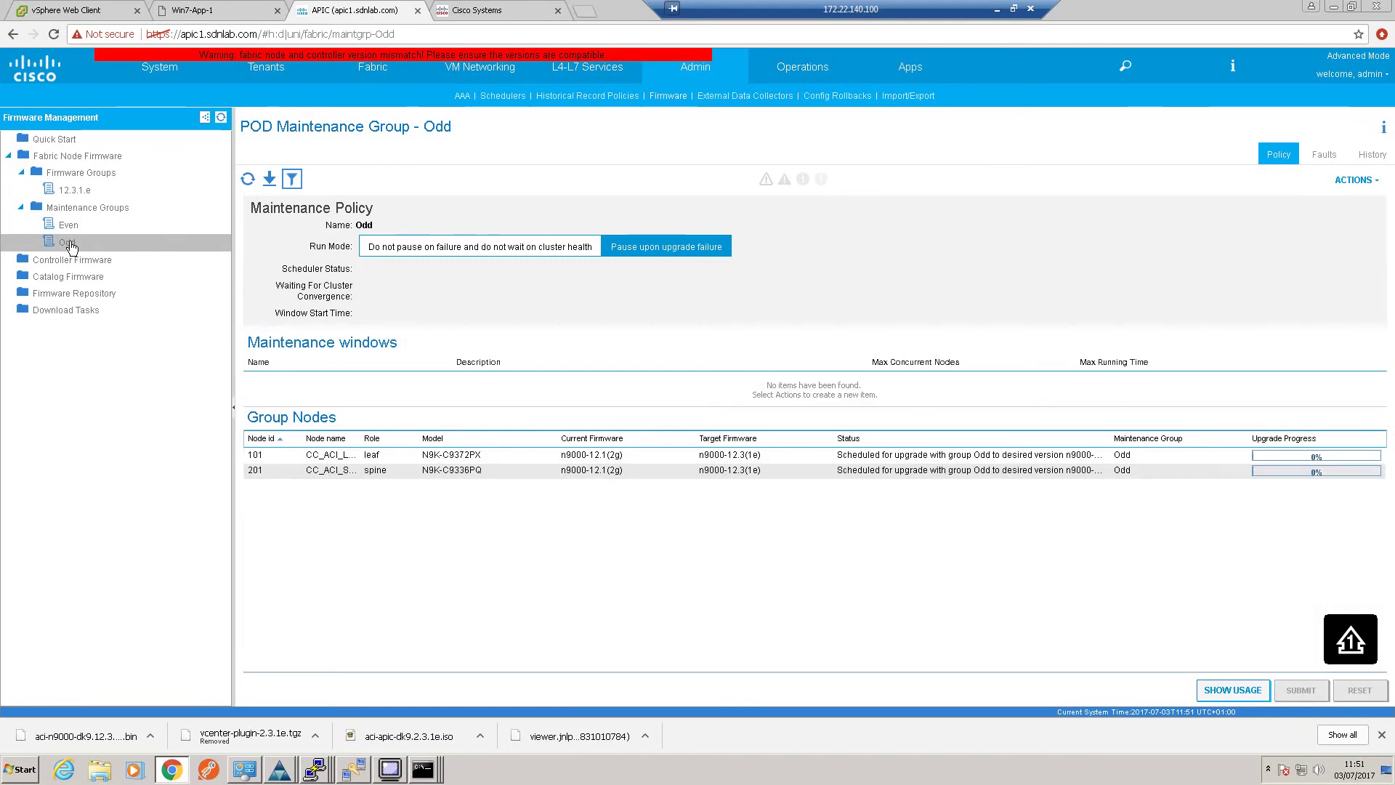
right_click(71, 248)
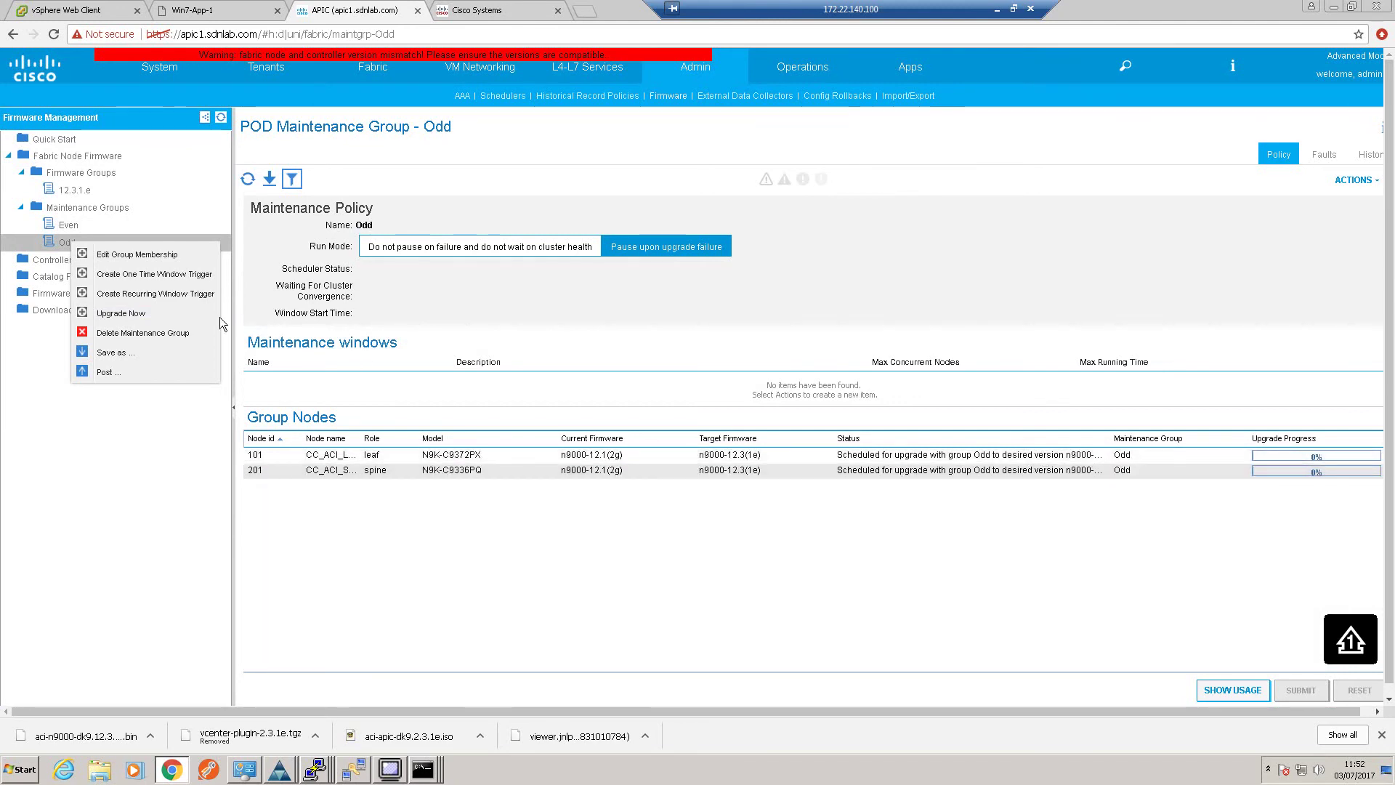
click(129, 457)
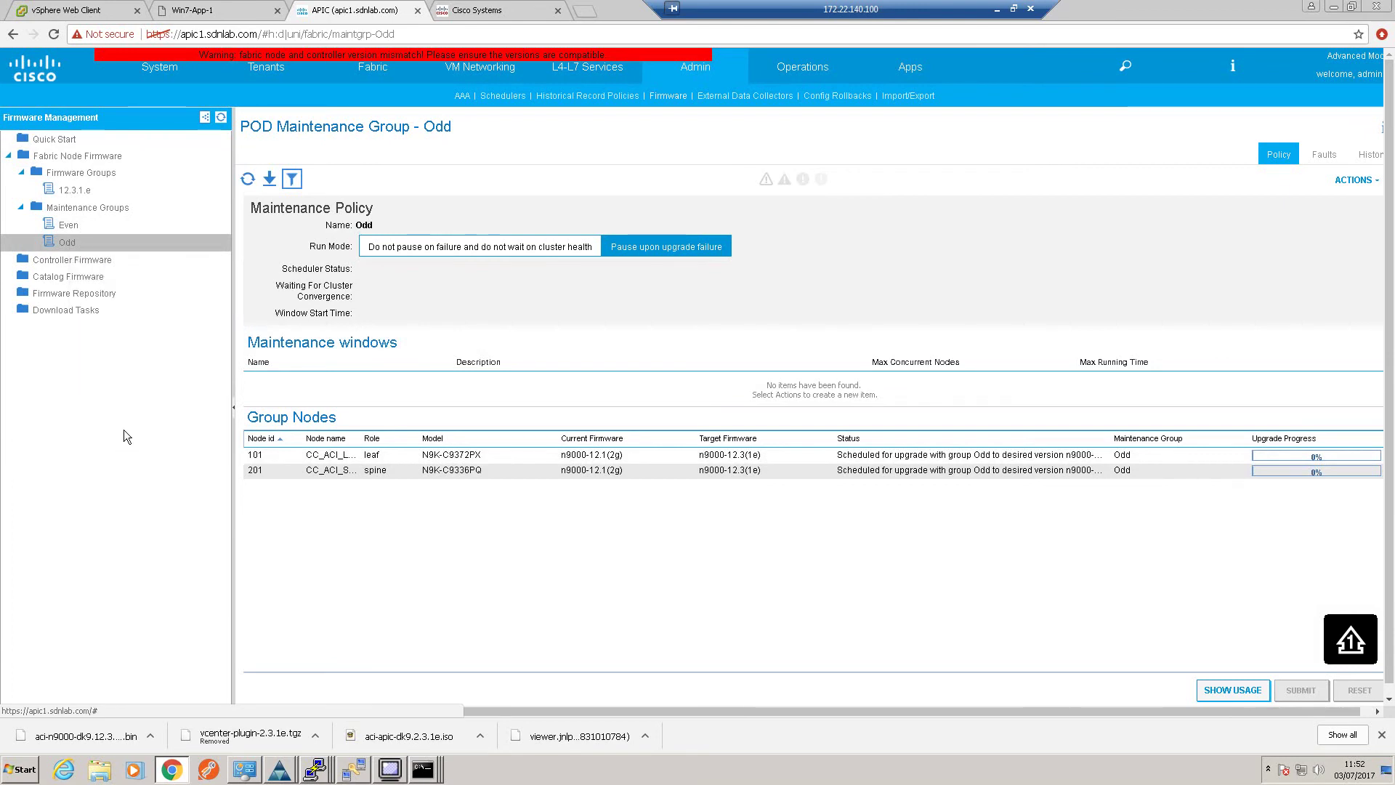
right_click(77, 249)
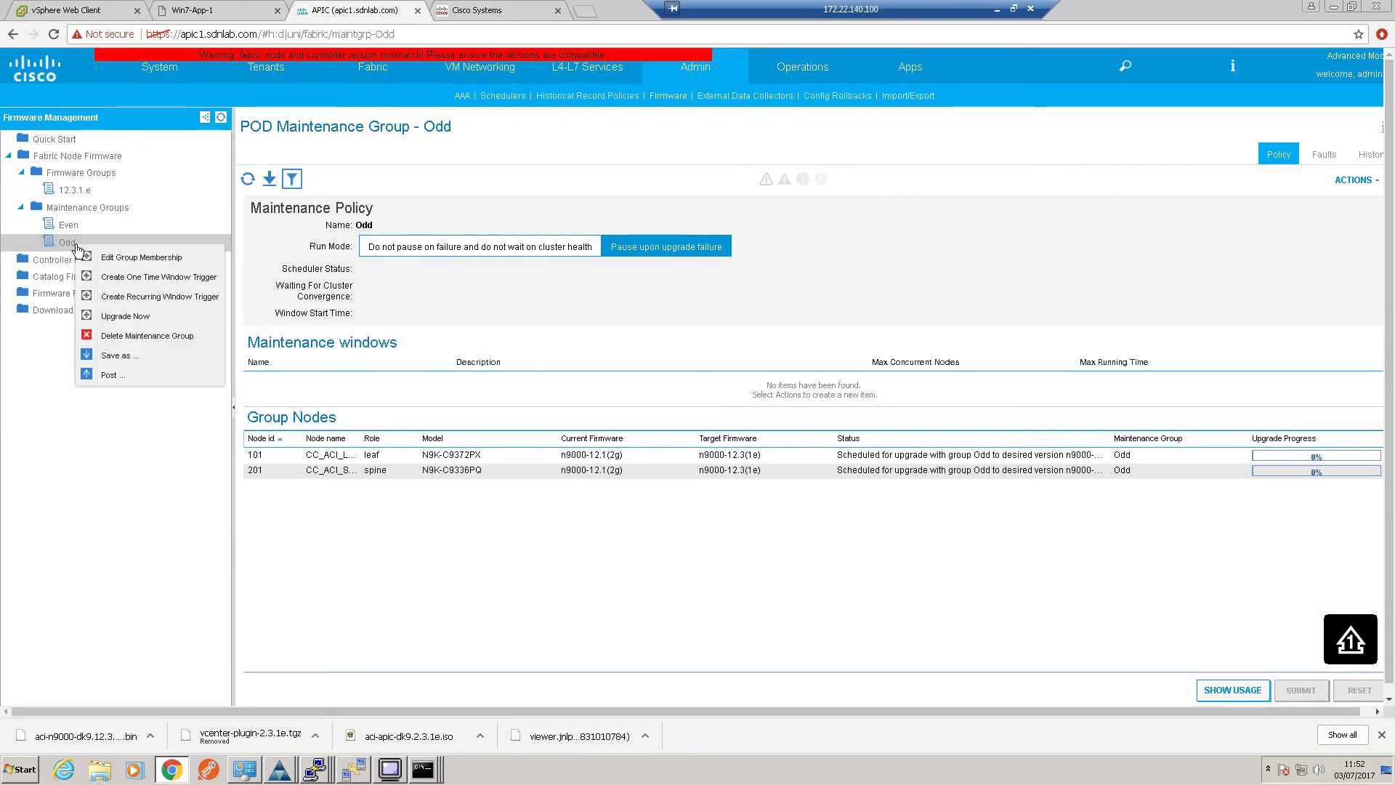
click(127, 317)
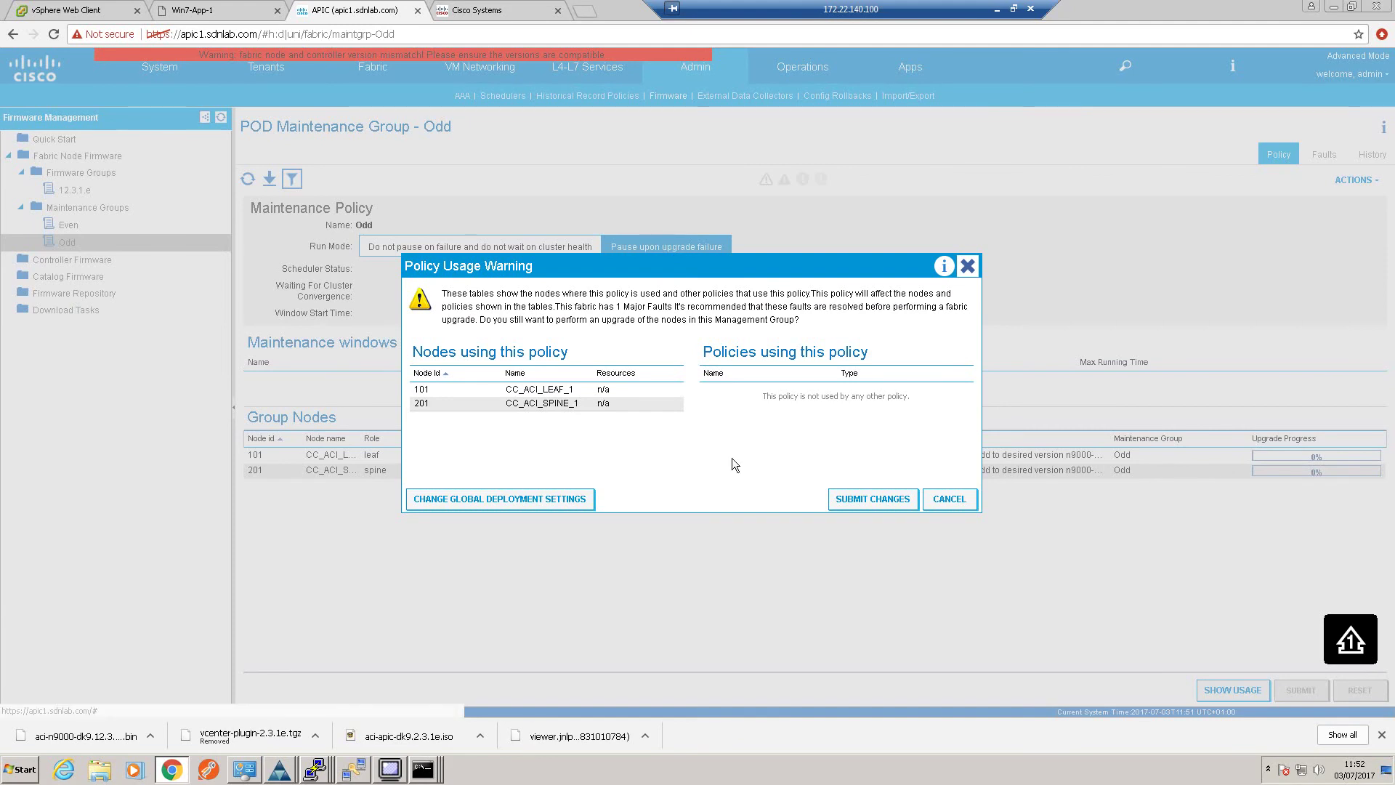
click(875, 500)
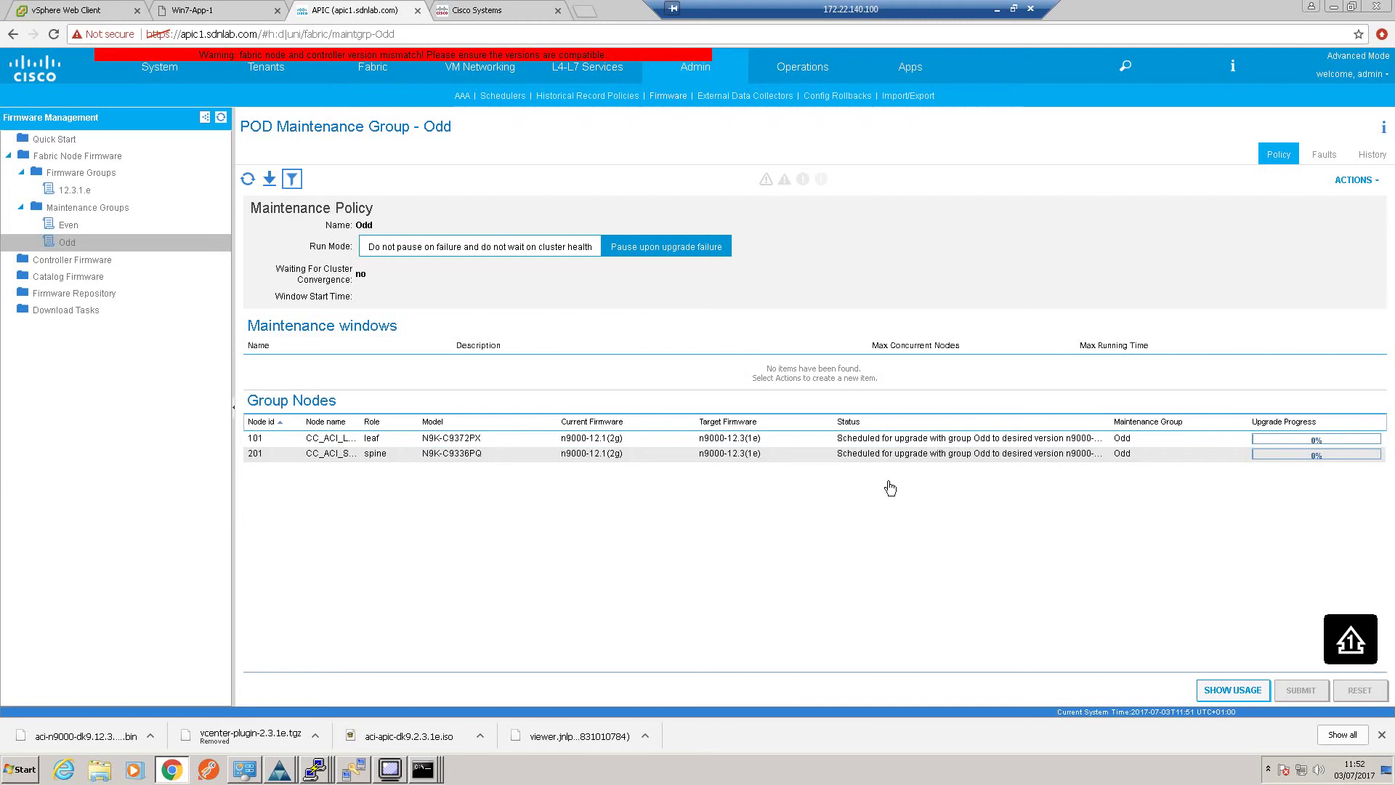
click(66, 226)
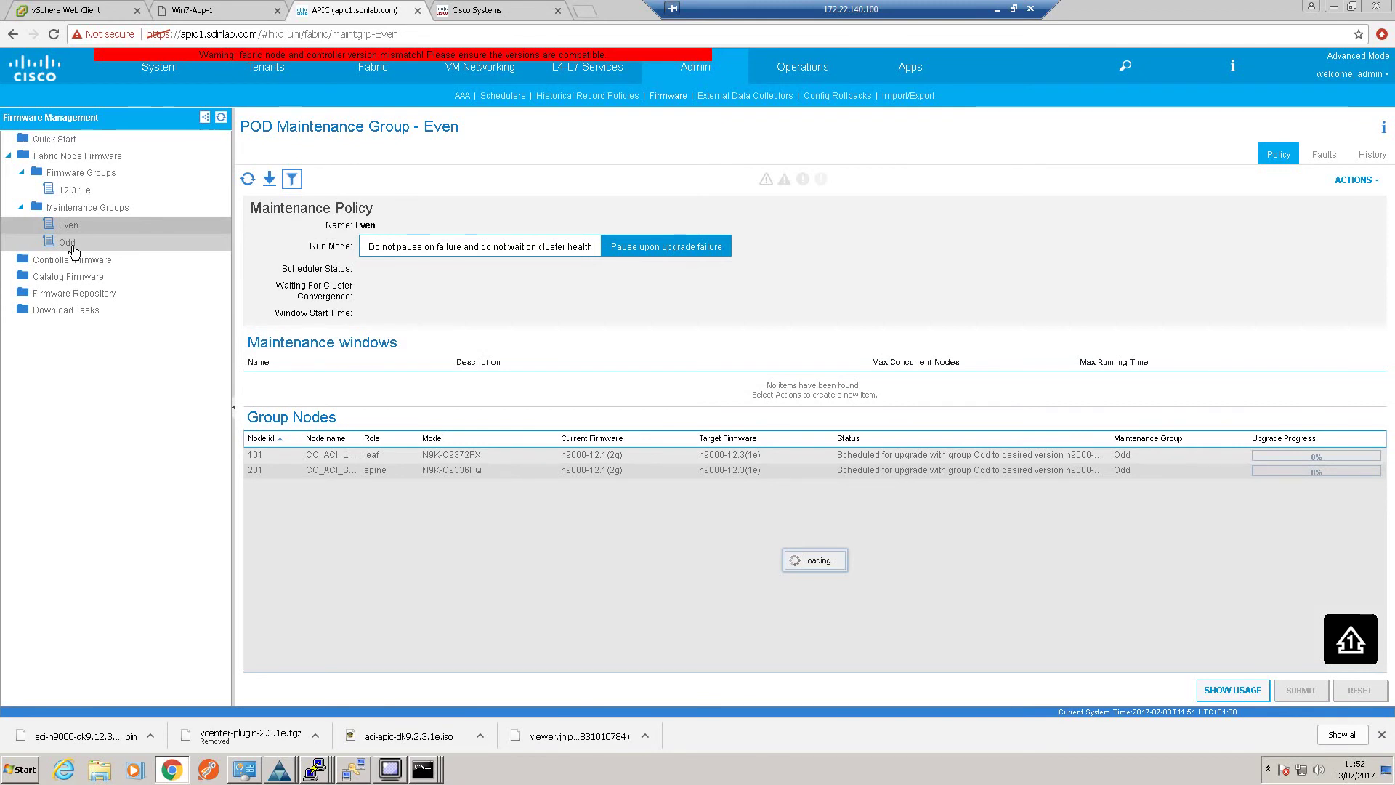
Open the Odd maintenance group to see leaf 101 and spine 201 upgrading at 5%
click(71, 245)
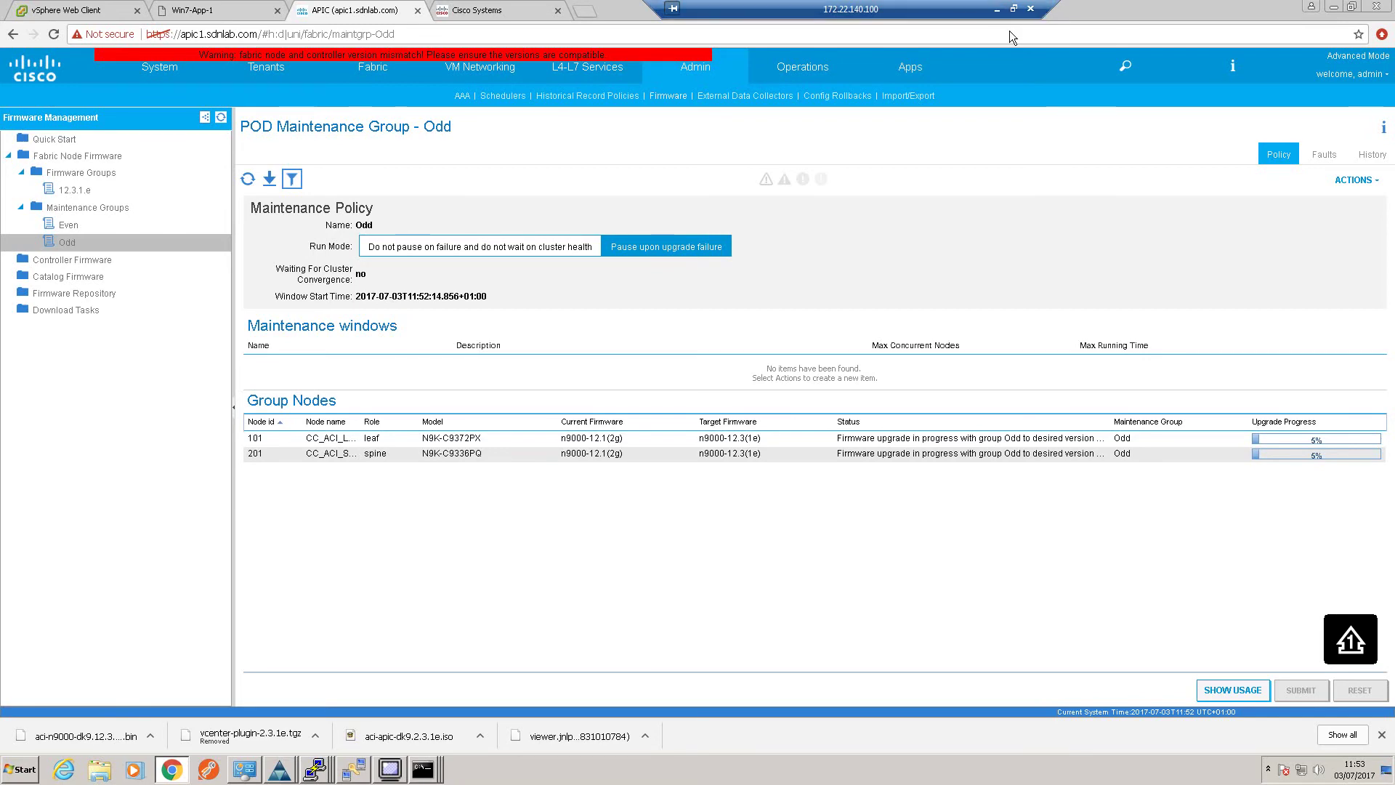
Restart the continuous pings to leaf101 and spine201 after viewing their statistics
click(1332, 9)
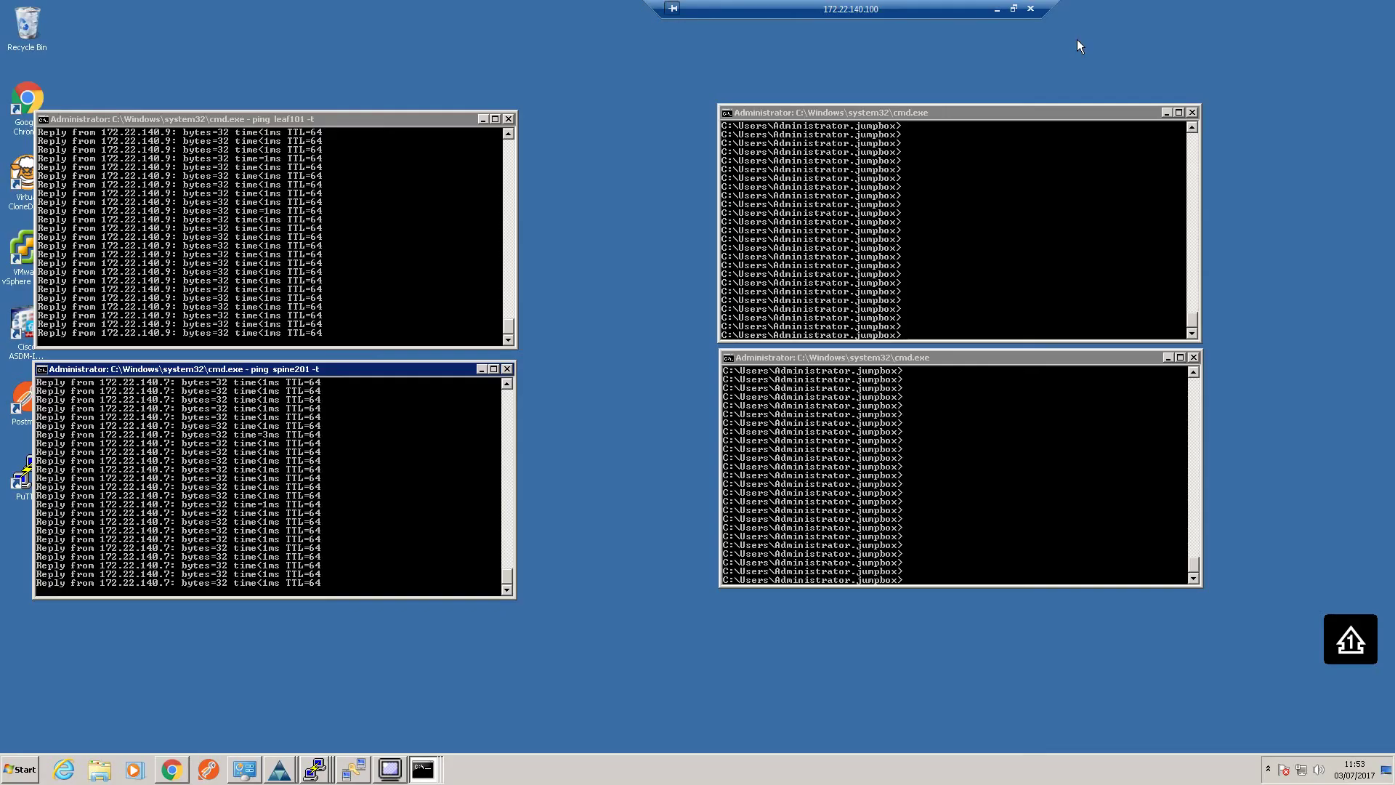
click(400, 247)
key(ctrl+c)
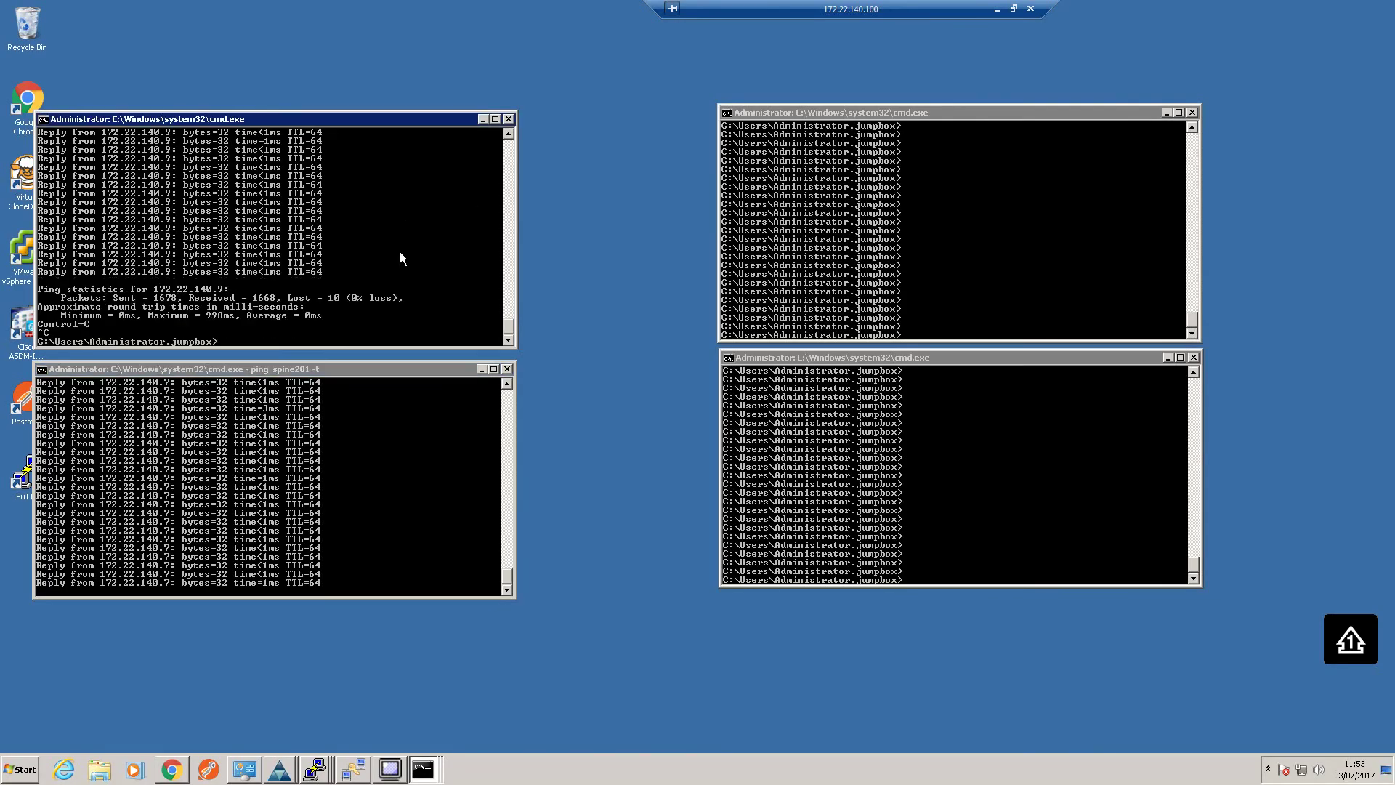
key(Return)
key(Return)
key(Up)
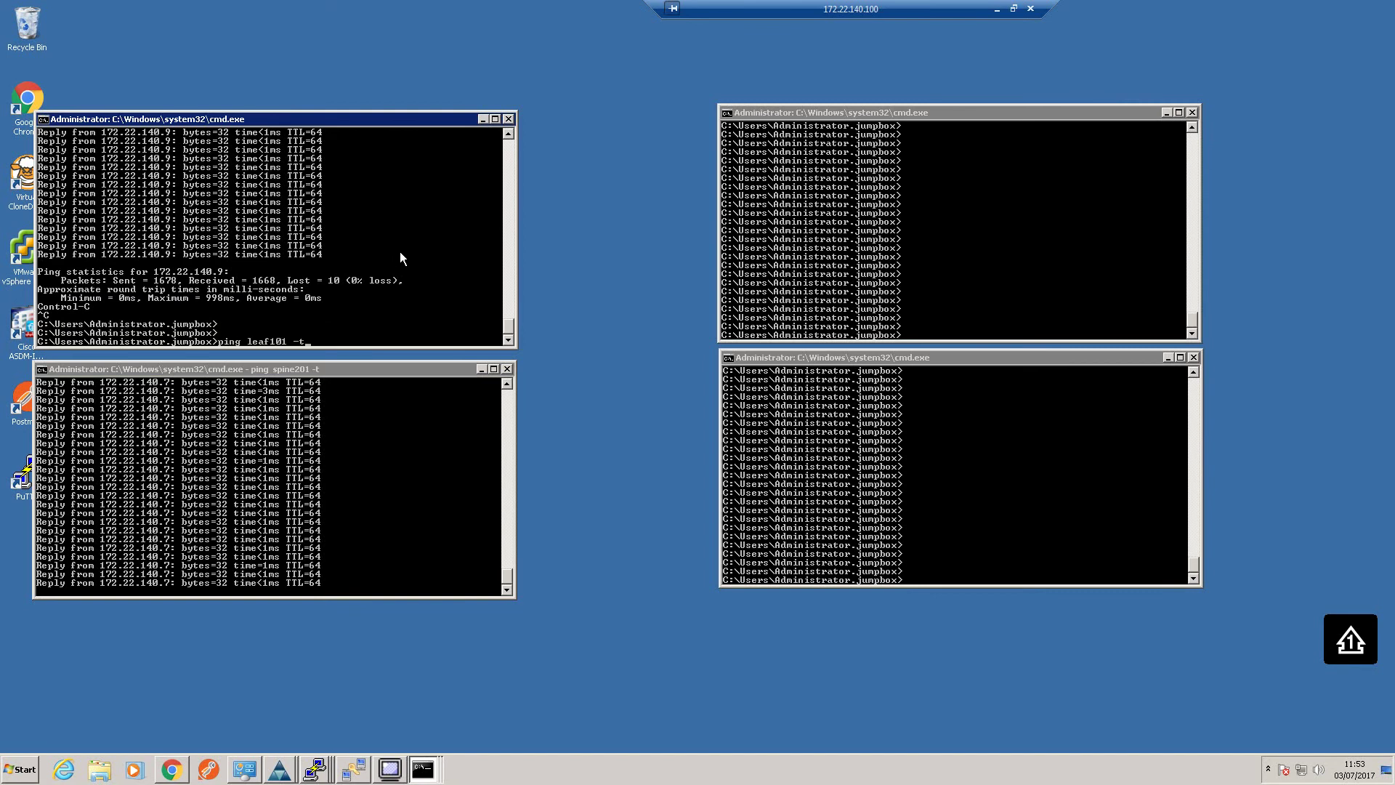
key(Return)
click(433, 419)
key(ctrl+c)
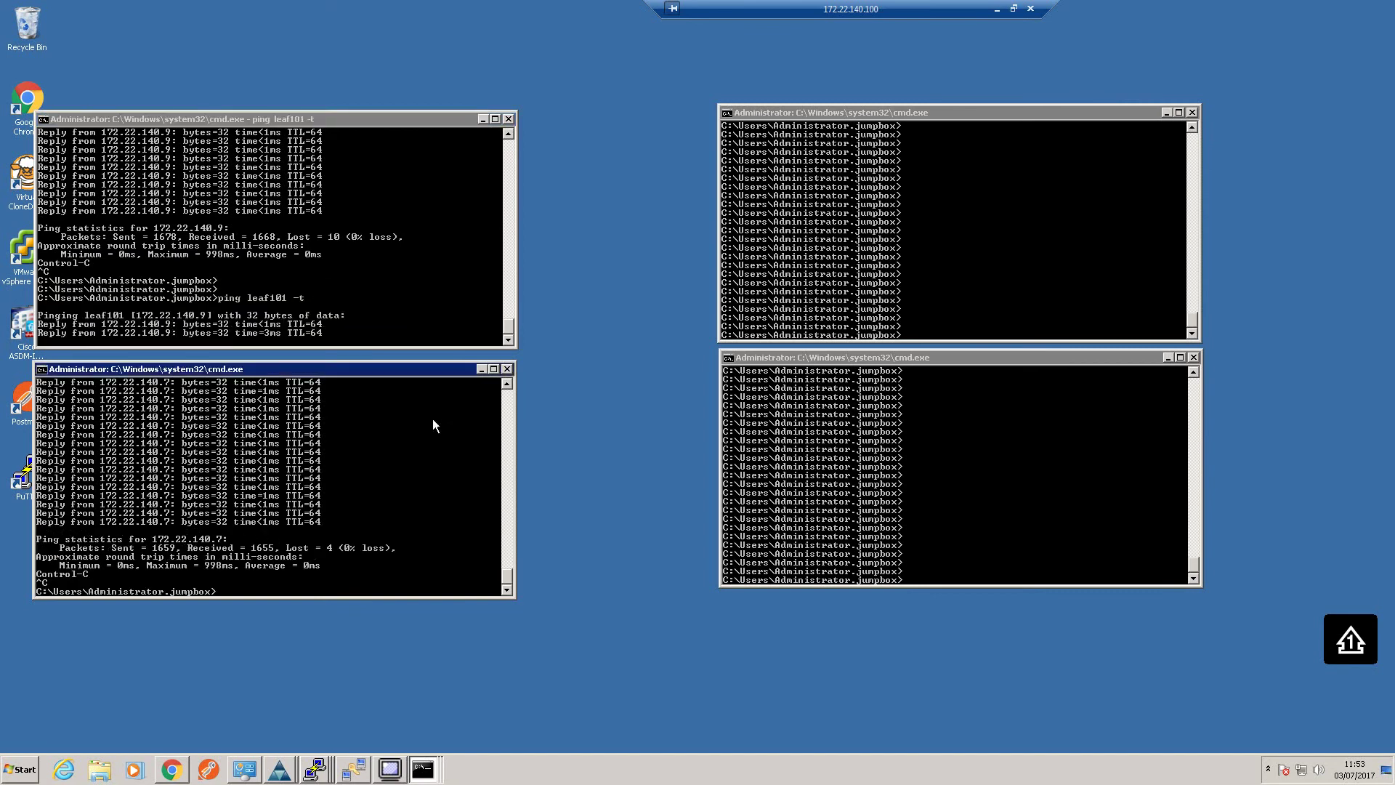
key(Return)
key(Up)
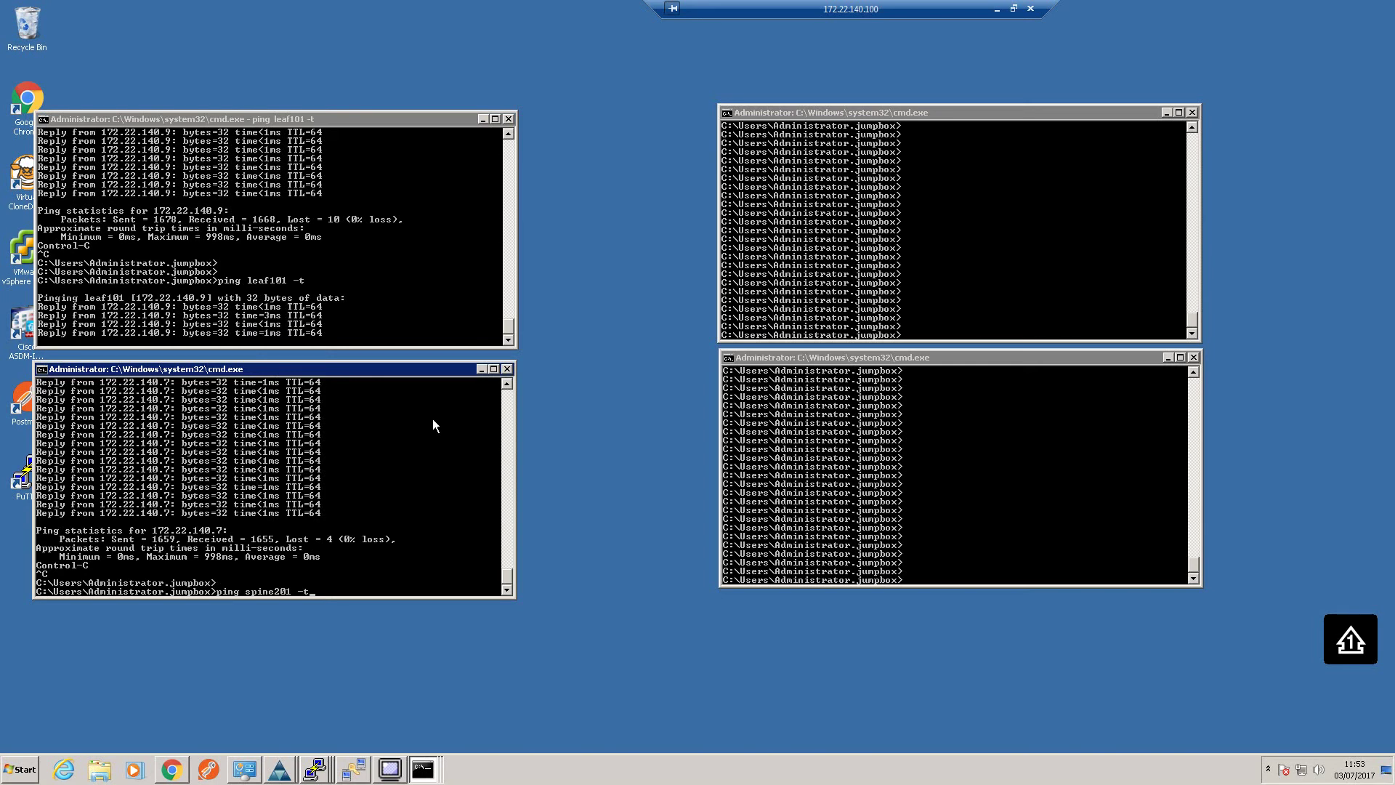
key(Return)
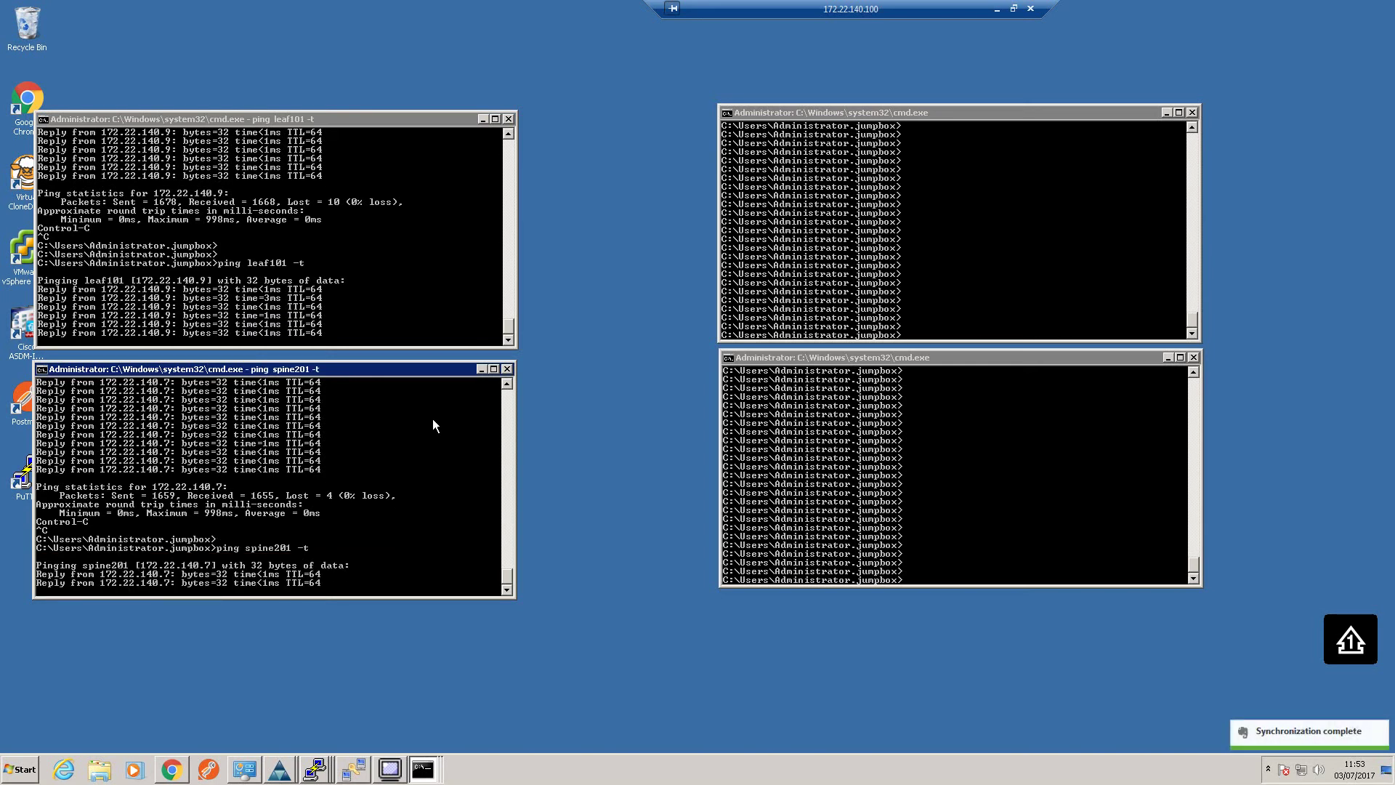
Start continuous pings to leaf102 and spine202 in the idle command windows
click(957, 305)
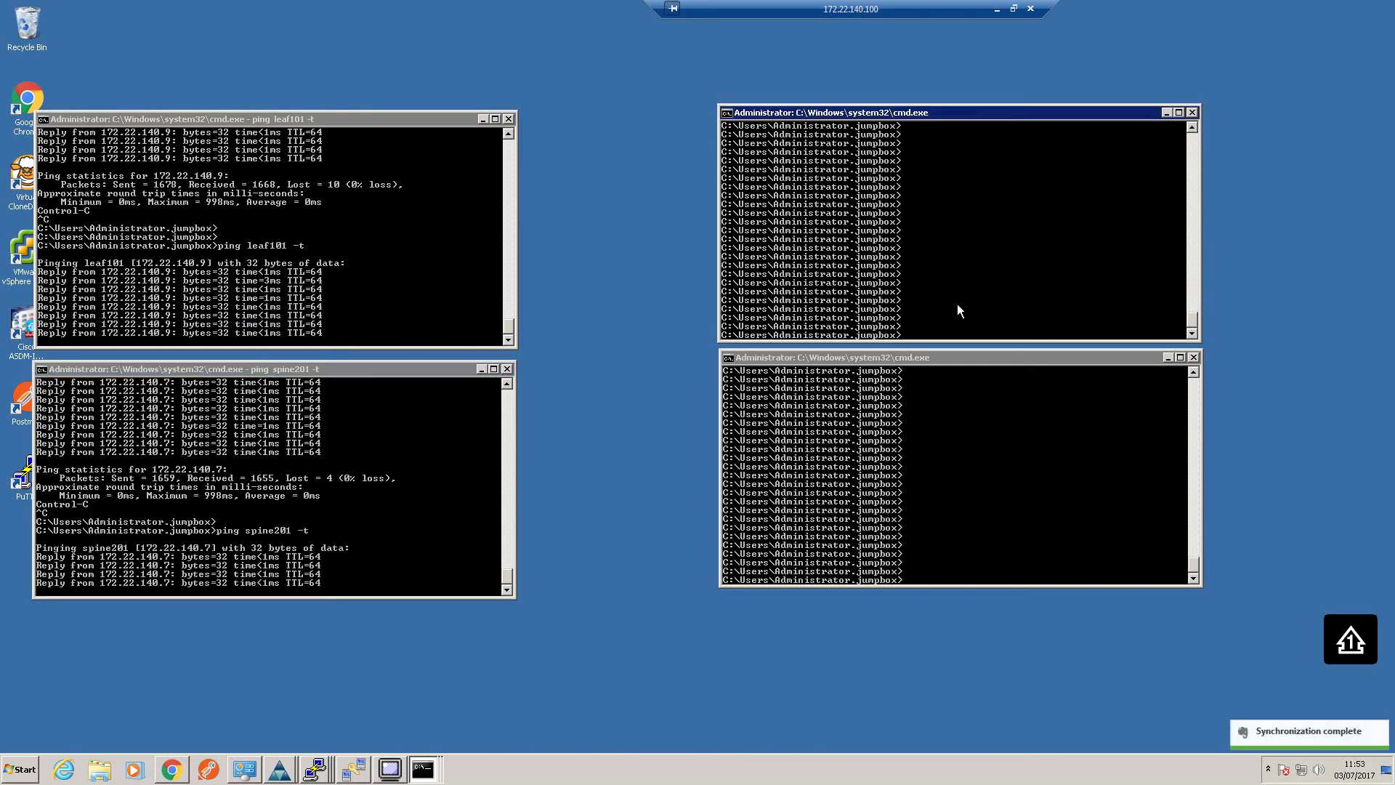
text(ping leaf102)
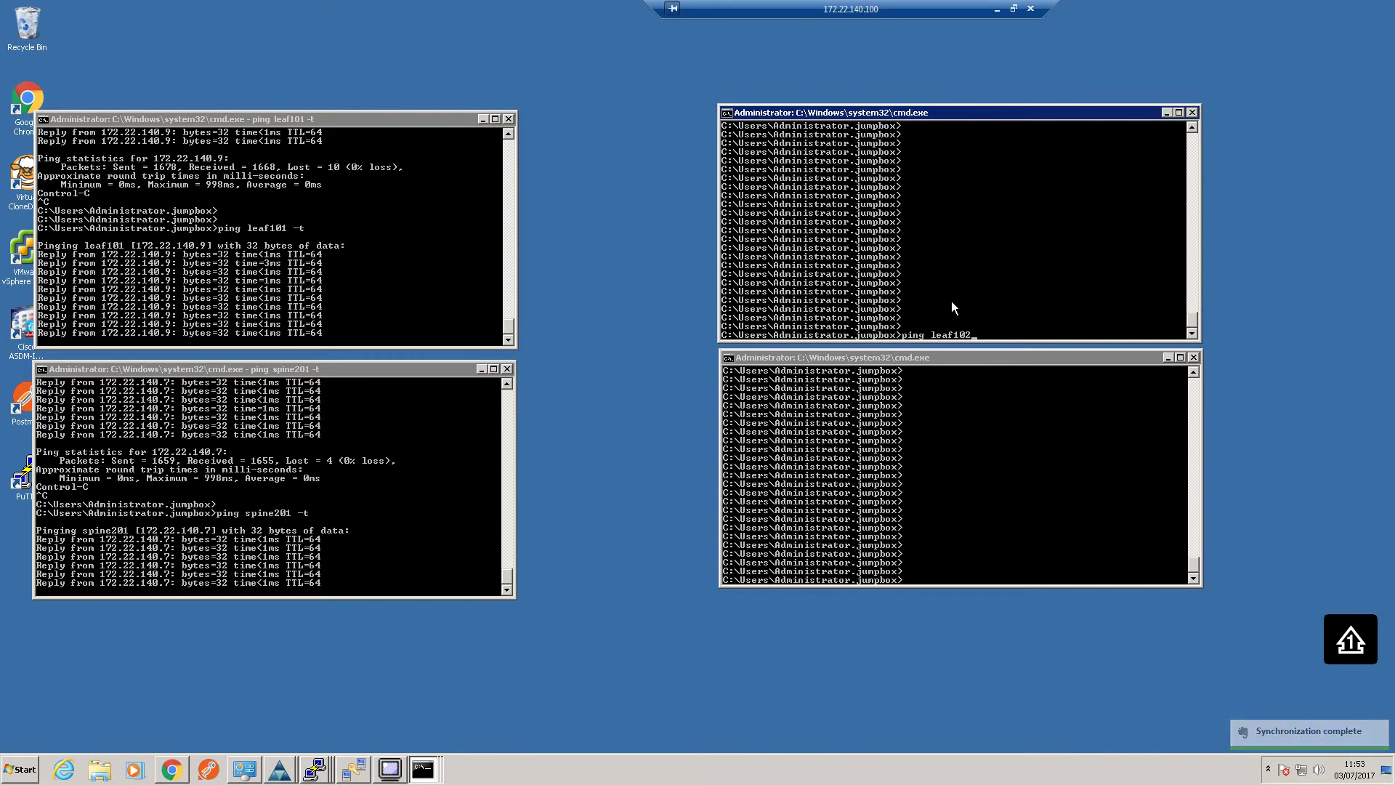
key(Return)
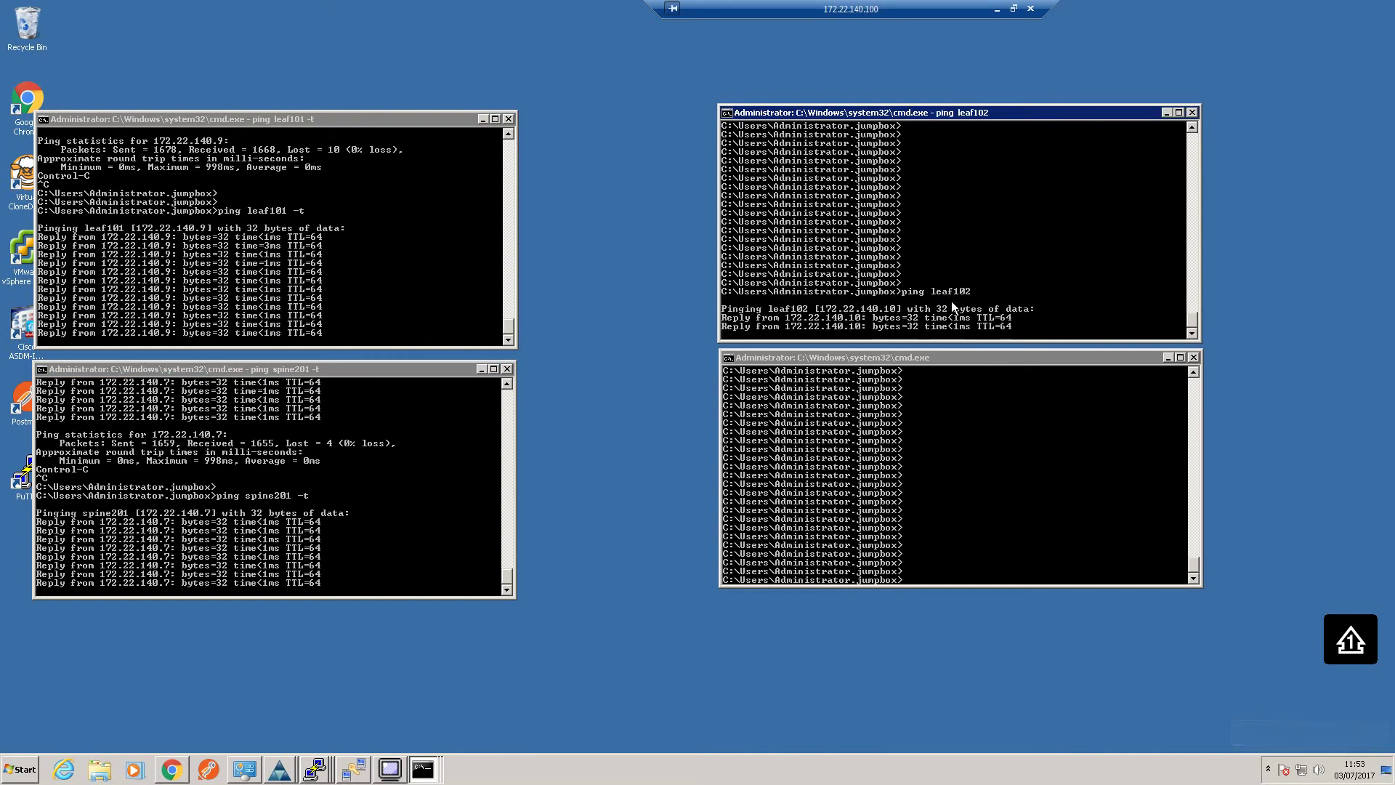
key(Up)
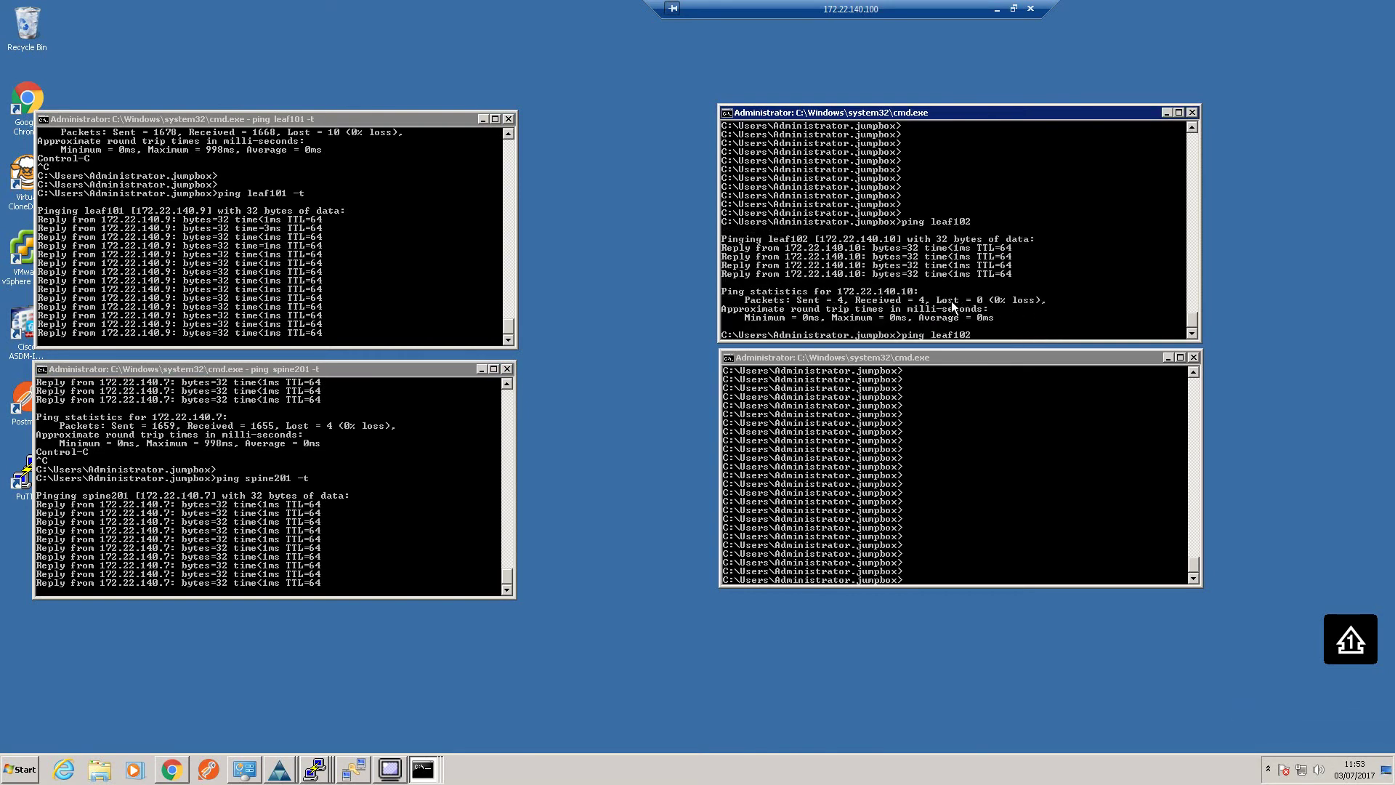
key(BackSpace)
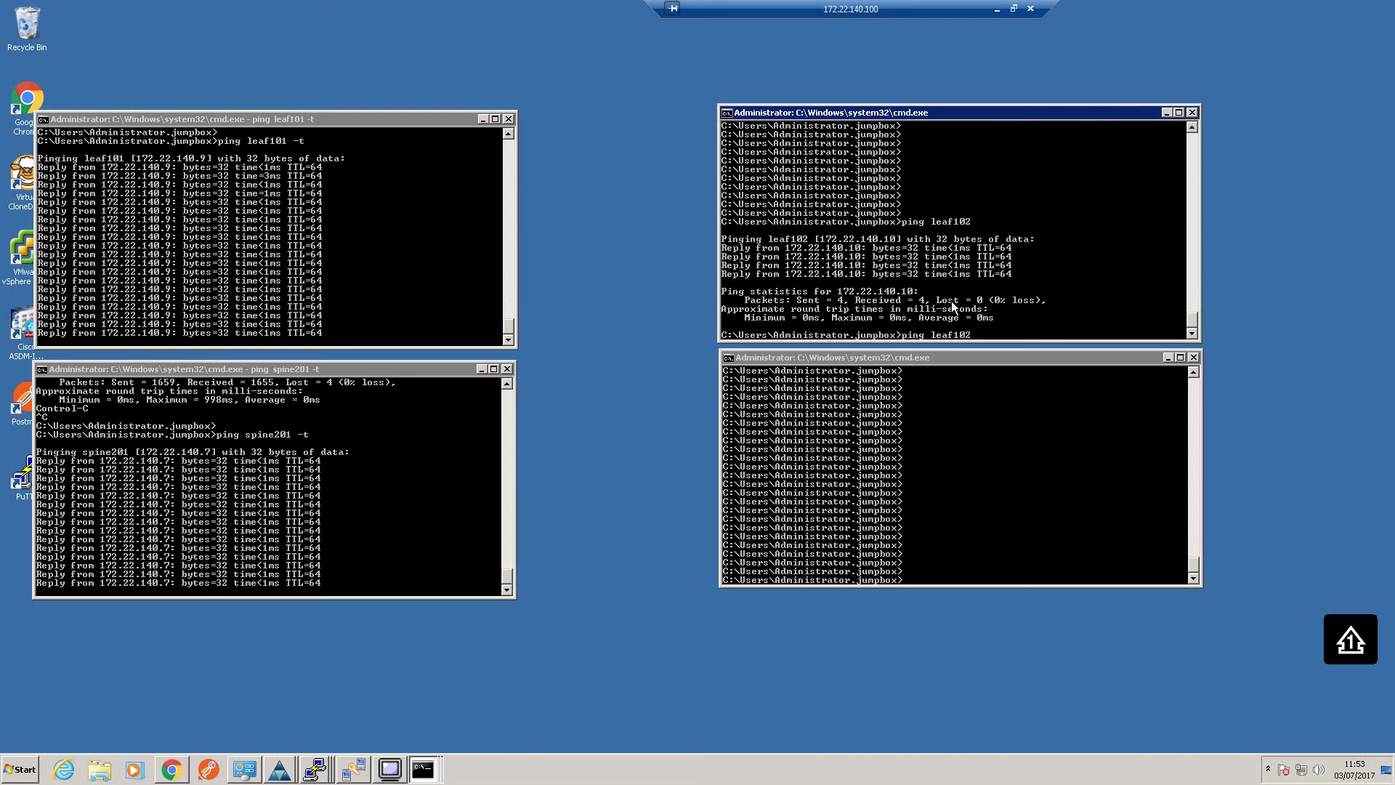
text(2 -t)
key(Return)
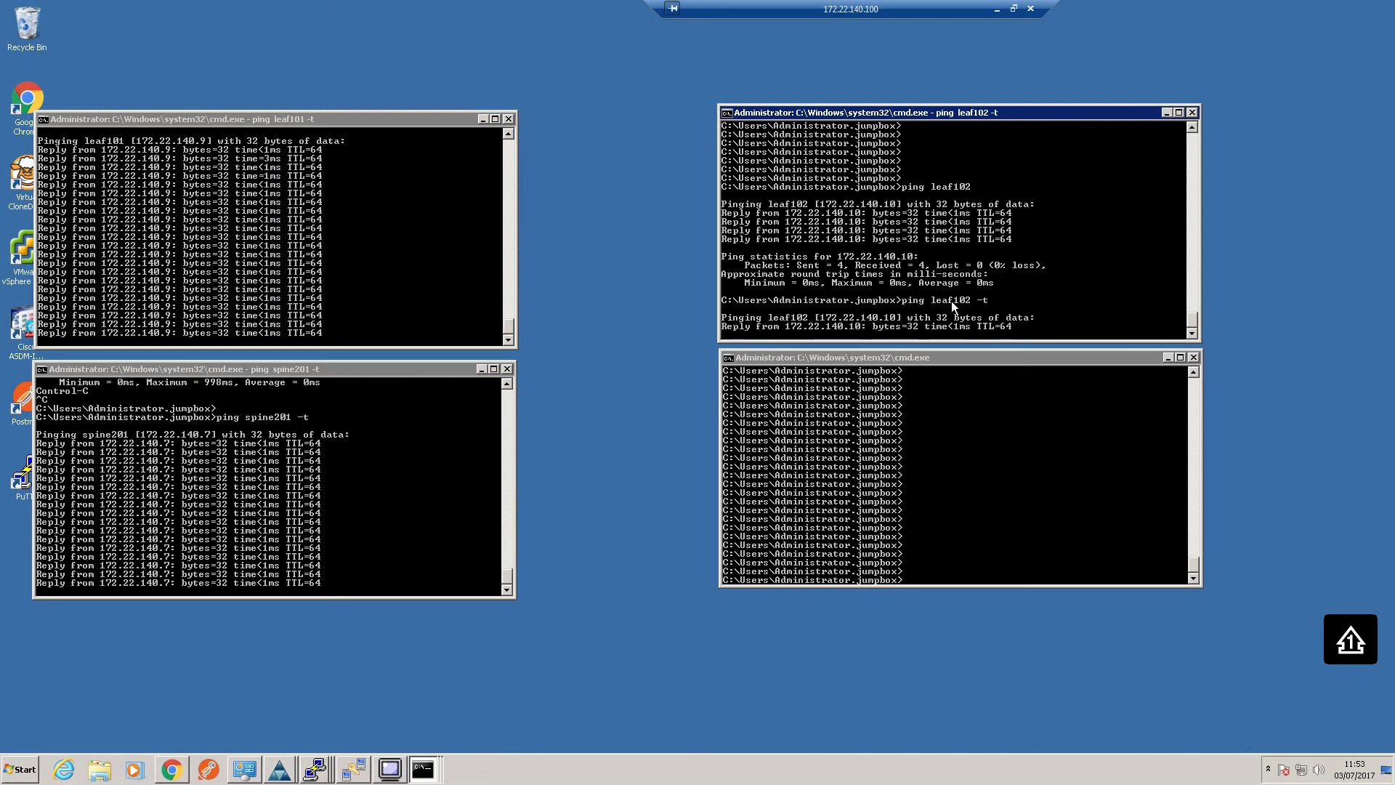
click(961, 469)
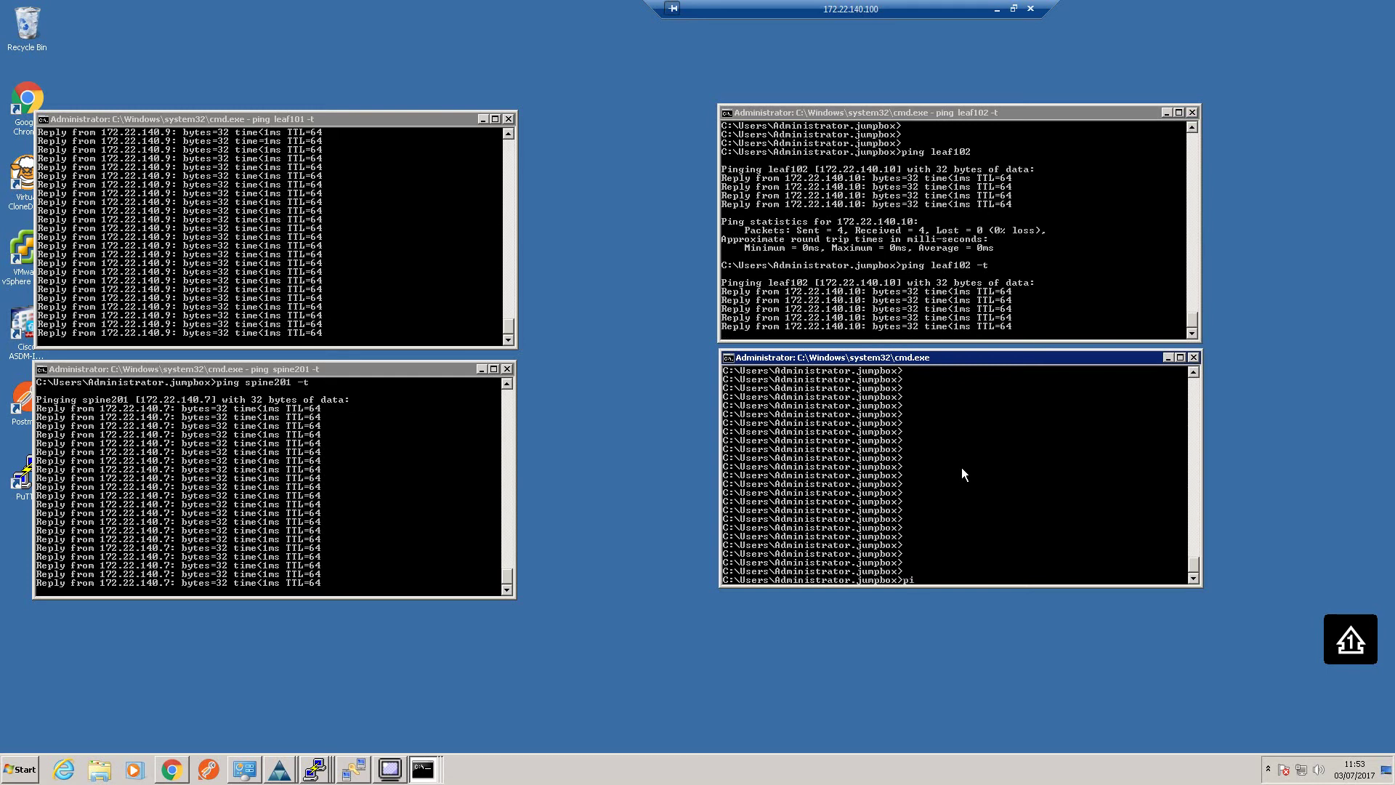
text(ping )
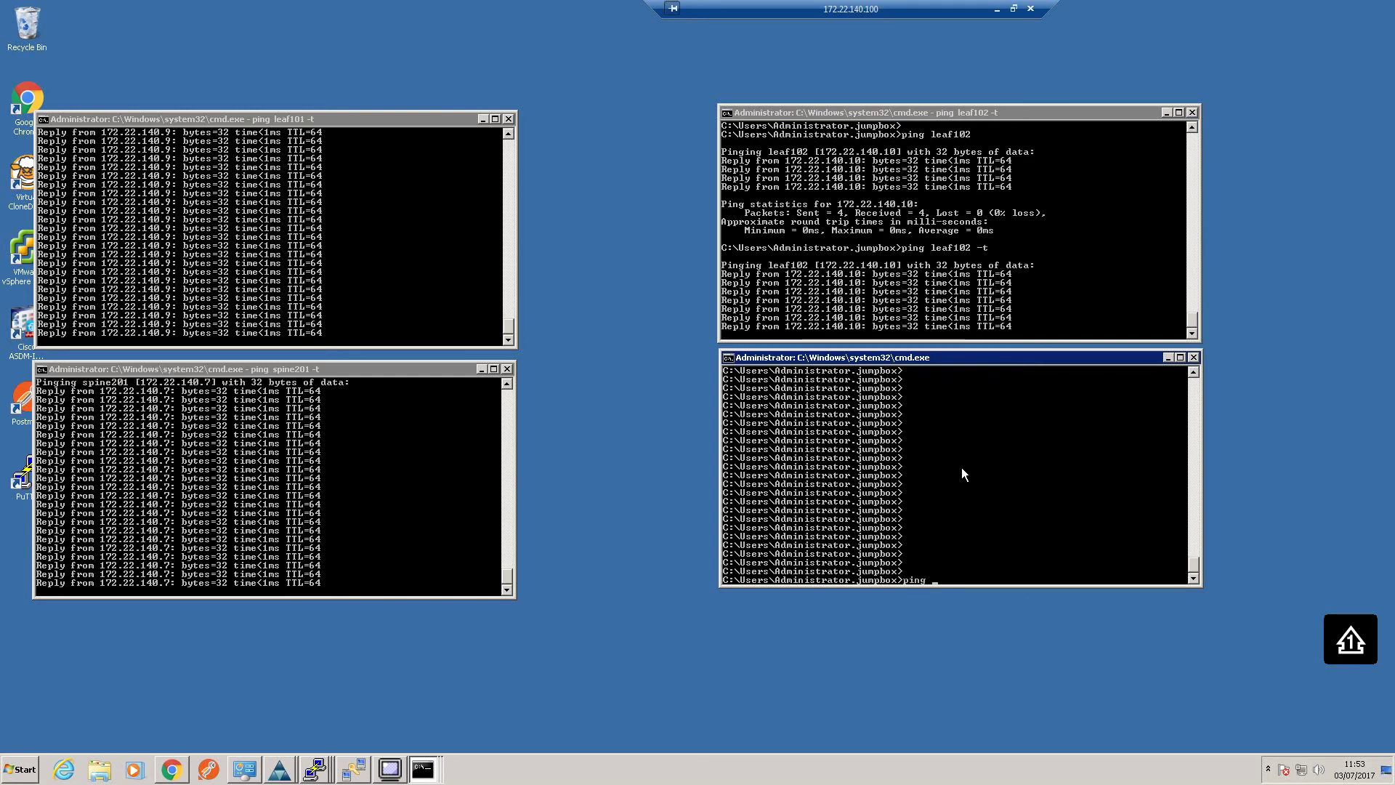
text(sp)
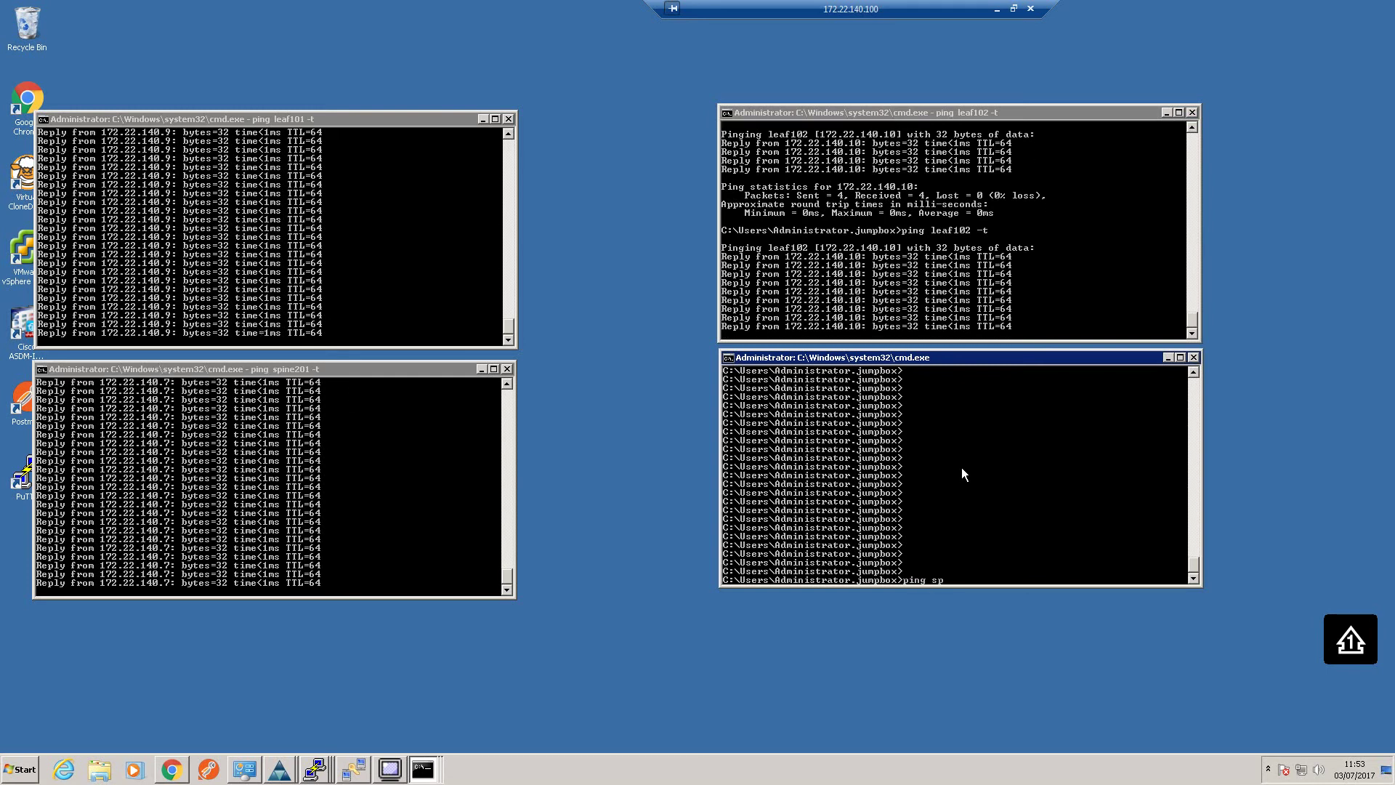
text(ine202 -t)
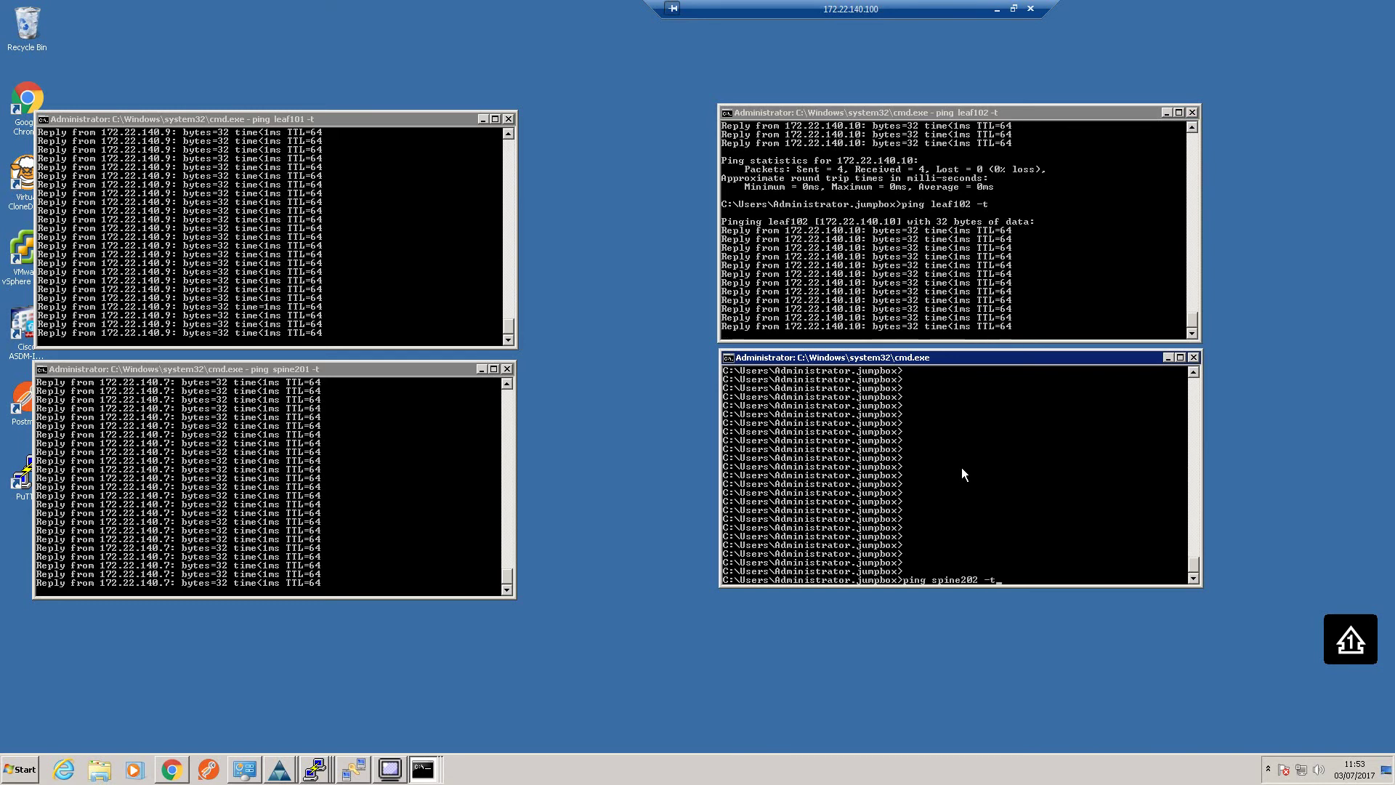
key(Return)
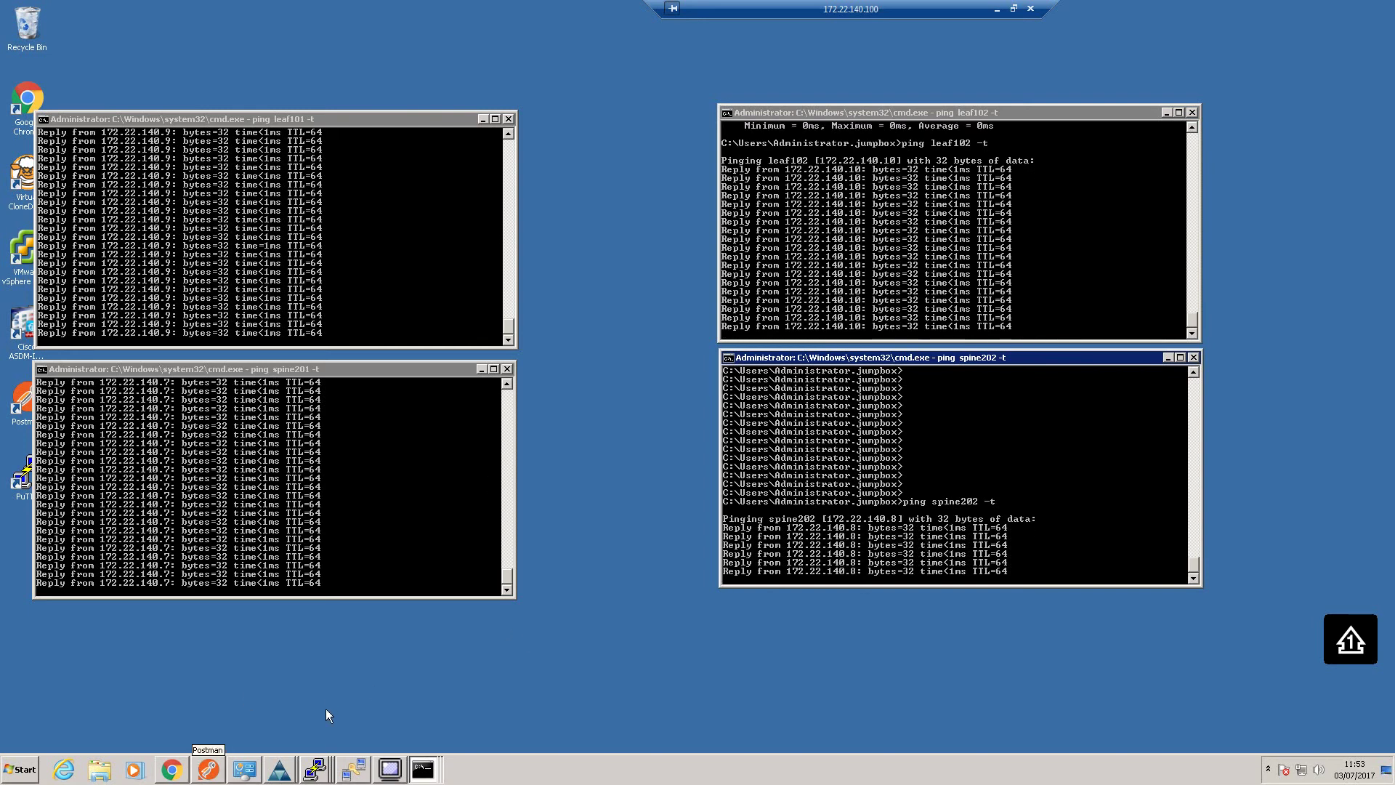
List the static out-of-band management addresses of all seven nodes in tenant mgmt, then return to Firmware
mouse_move(179, 772)
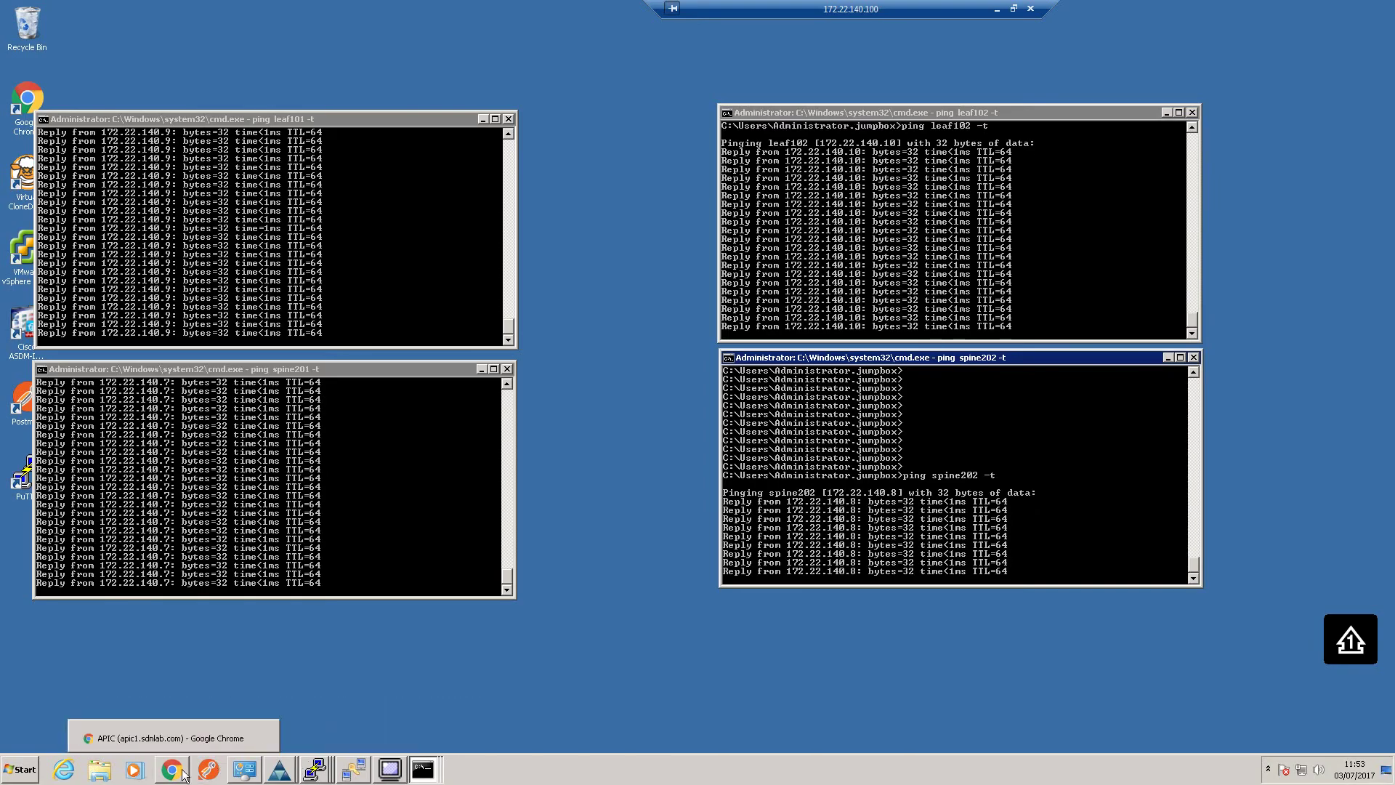
click(179, 772)
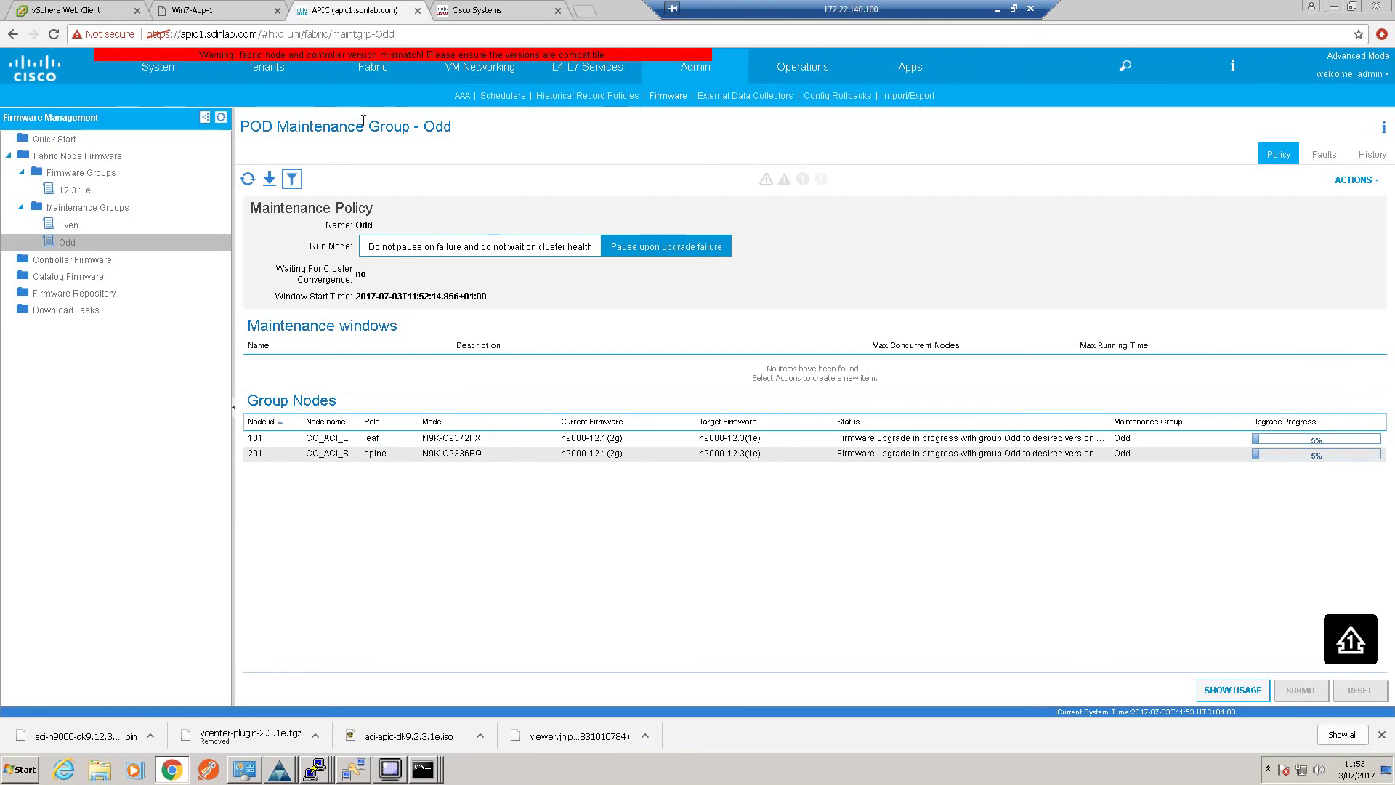
click(381, 68)
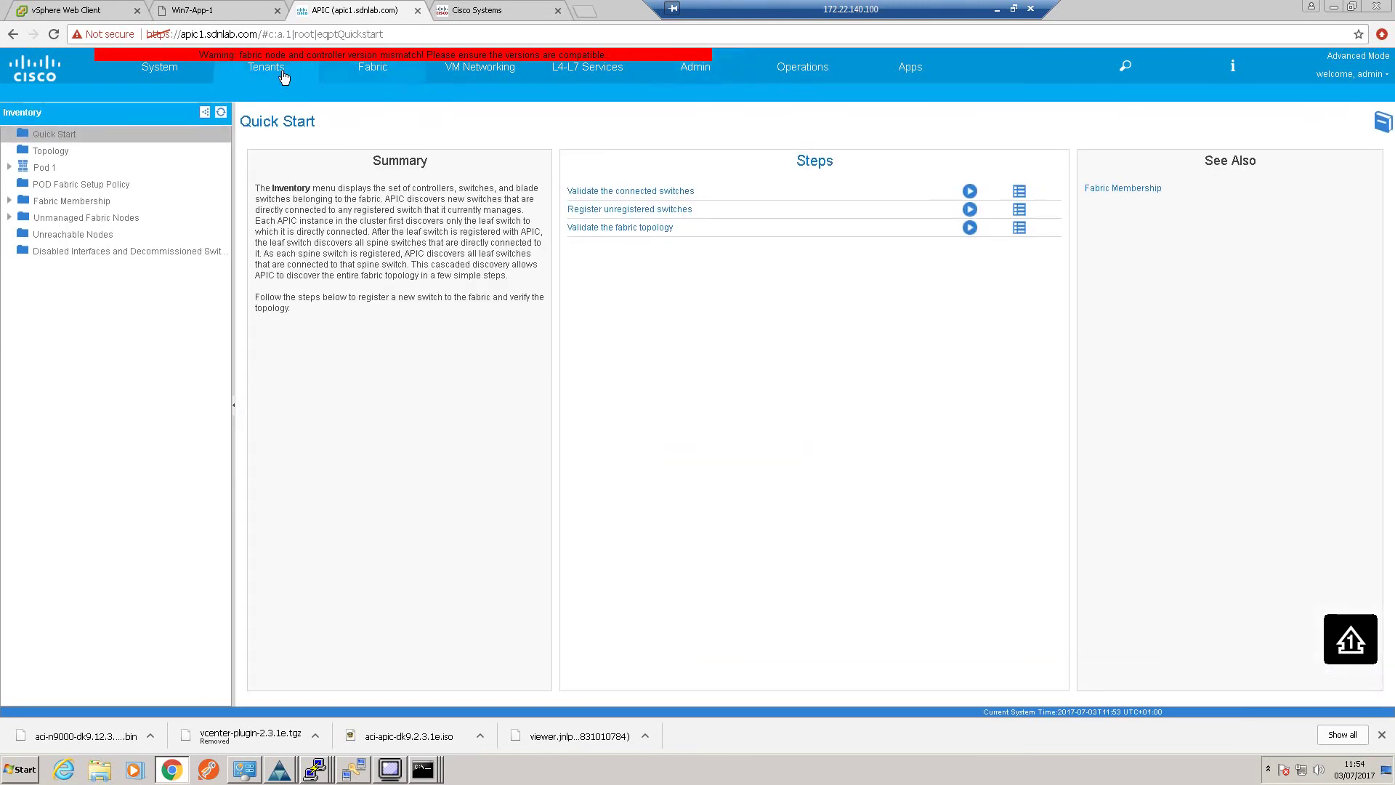
click(284, 76)
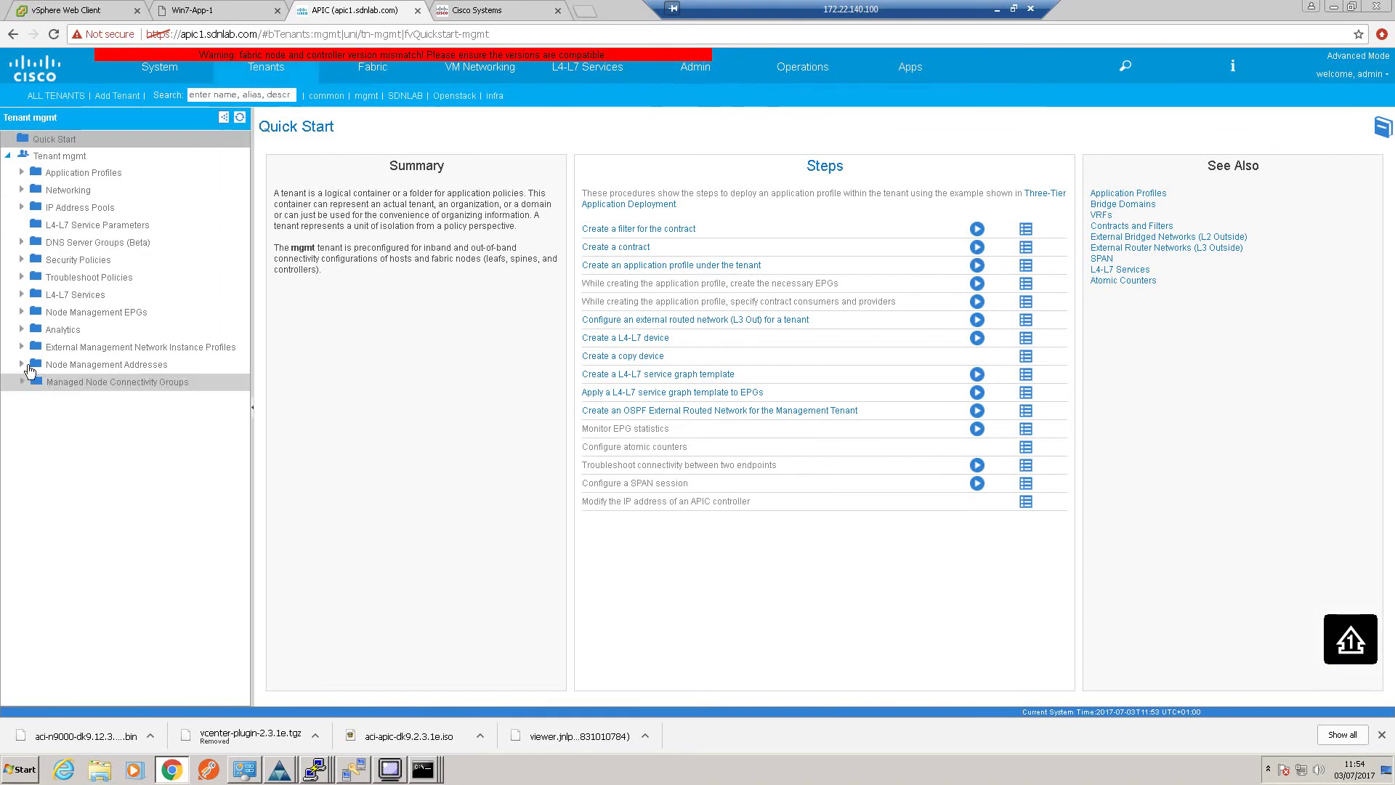
click(20, 364)
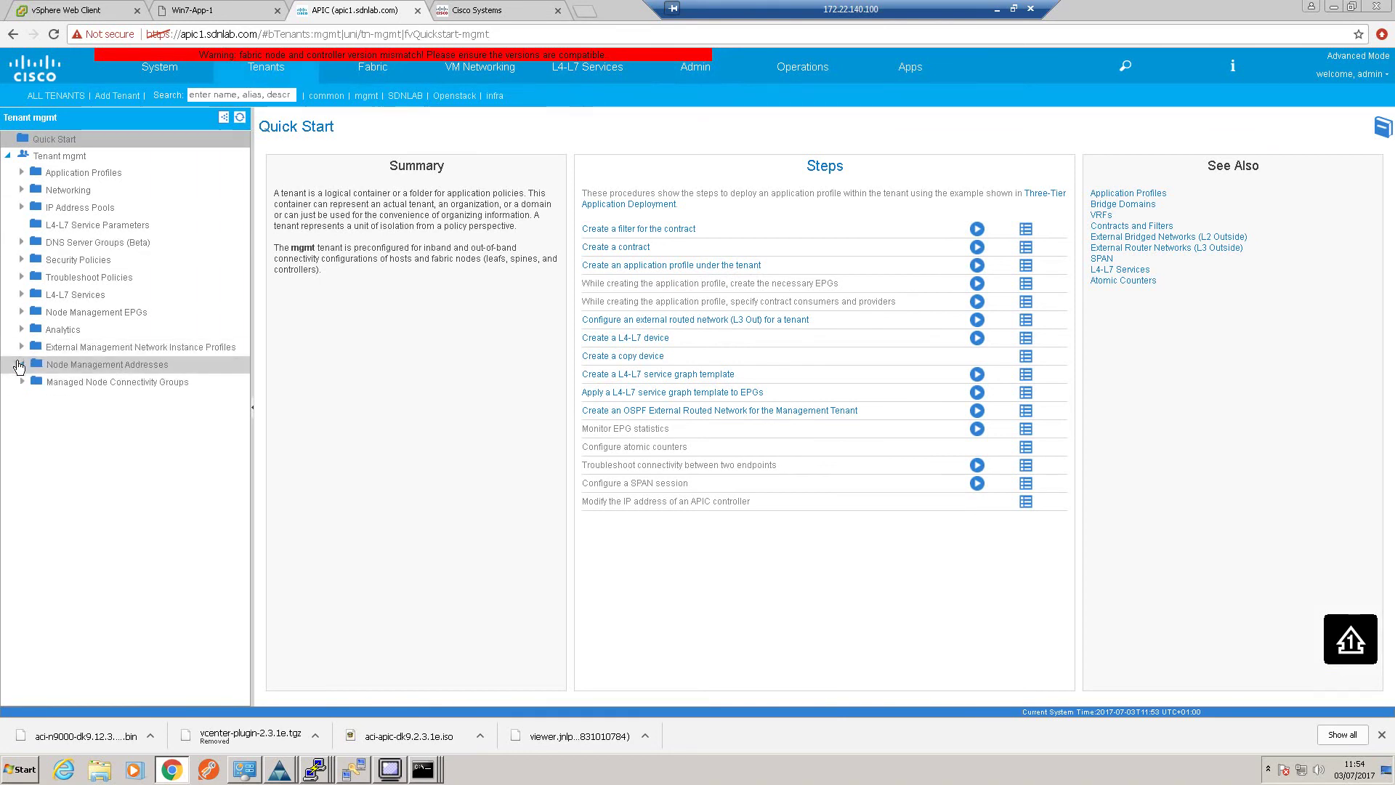
click(92, 399)
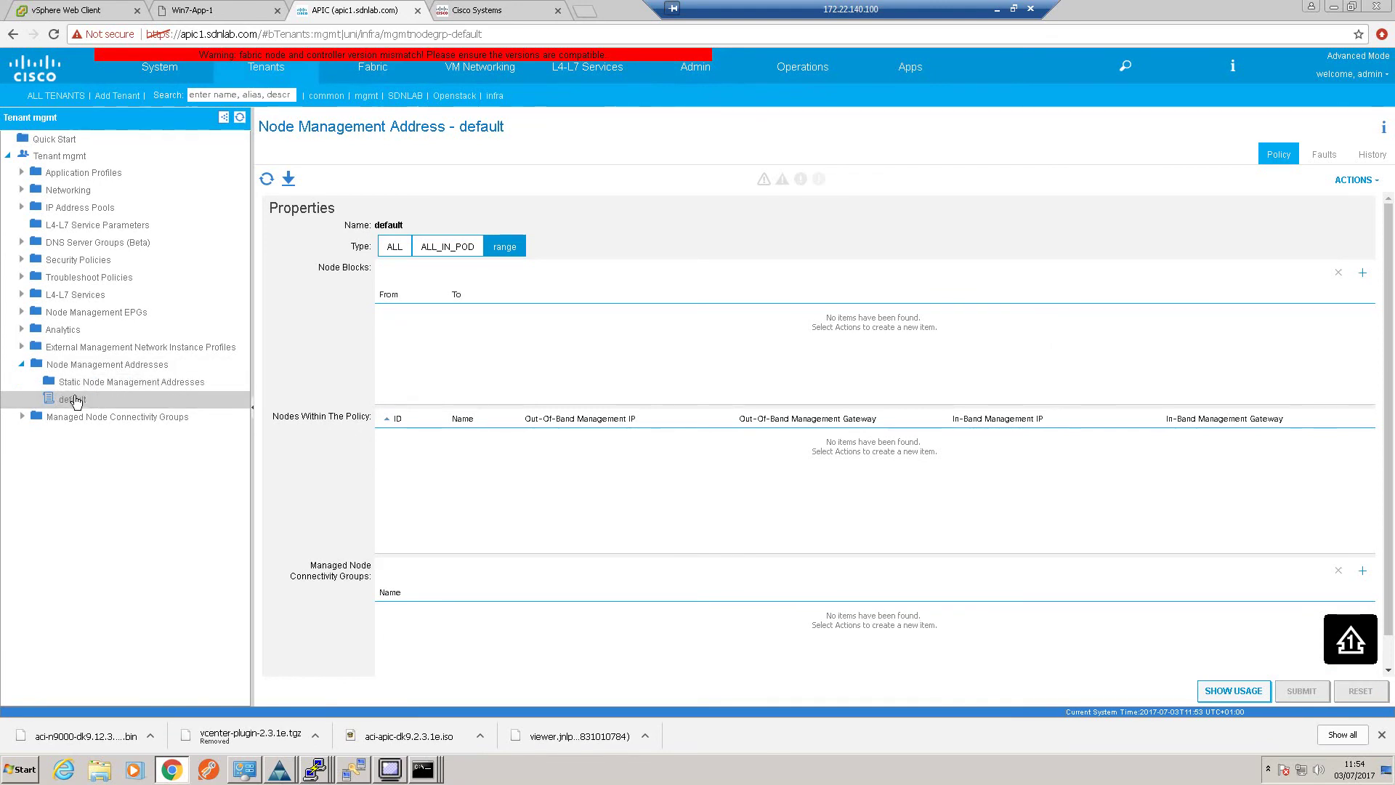
click(78, 381)
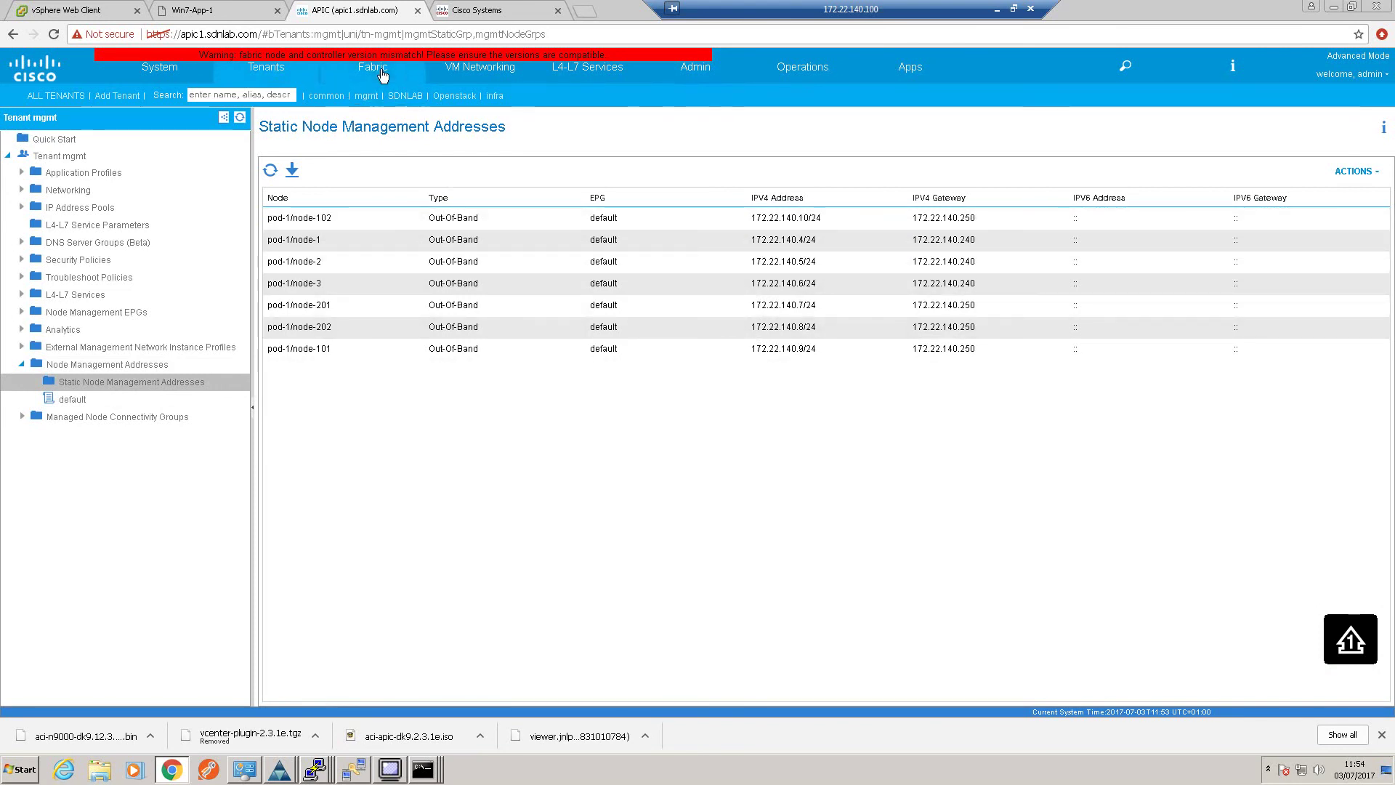
click(678, 77)
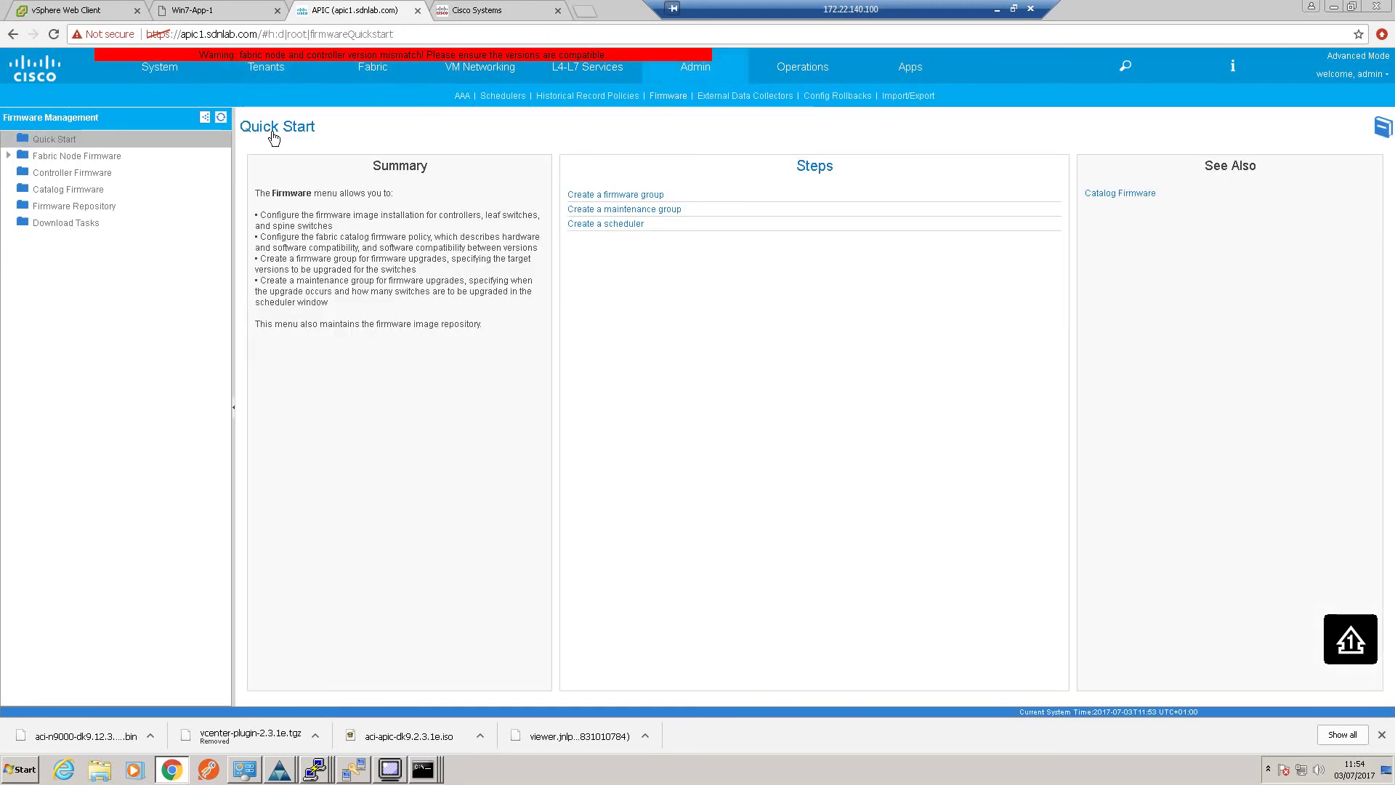
Refresh the Odd group status and confirm leaf 101 and spine 201 now run n9000-12.3(1e)
click(108, 159)
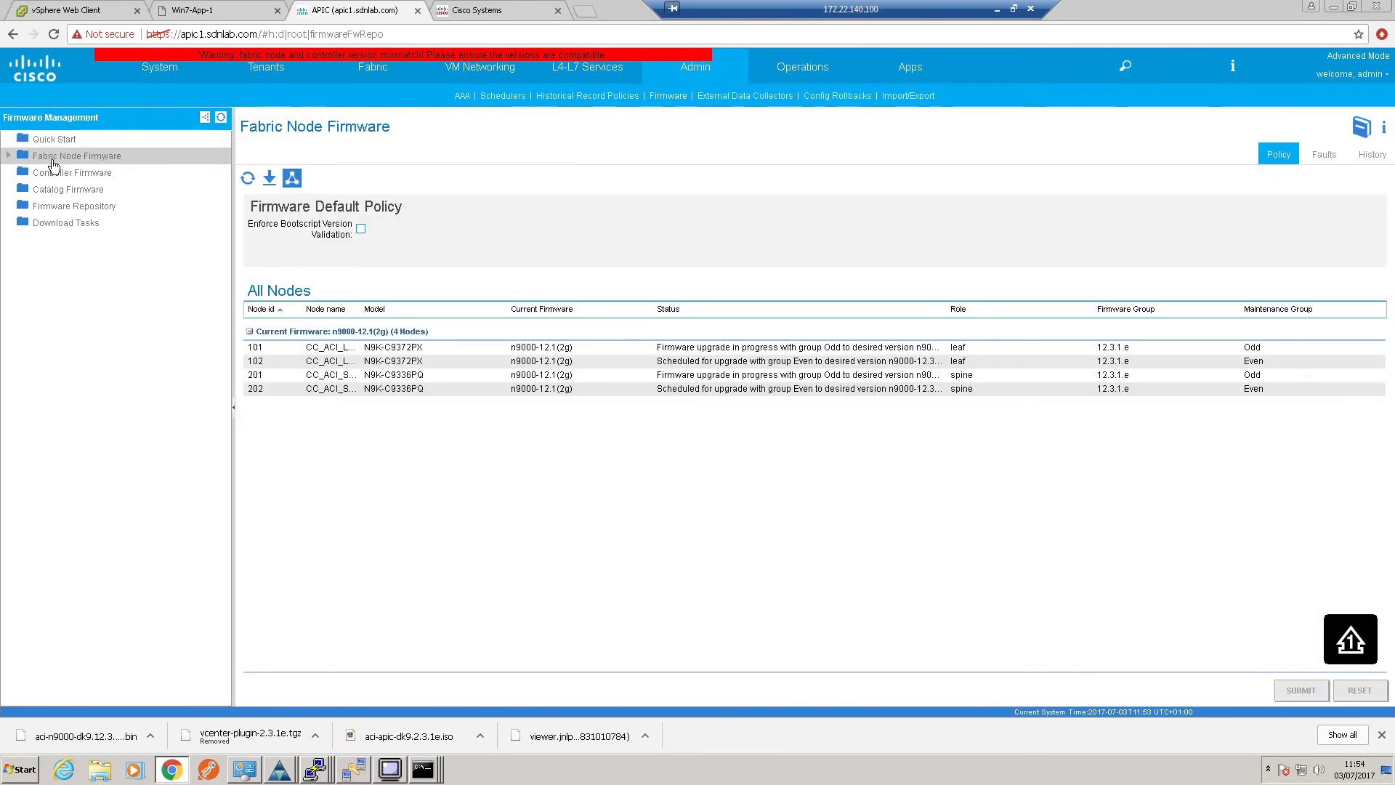
click(8, 157)
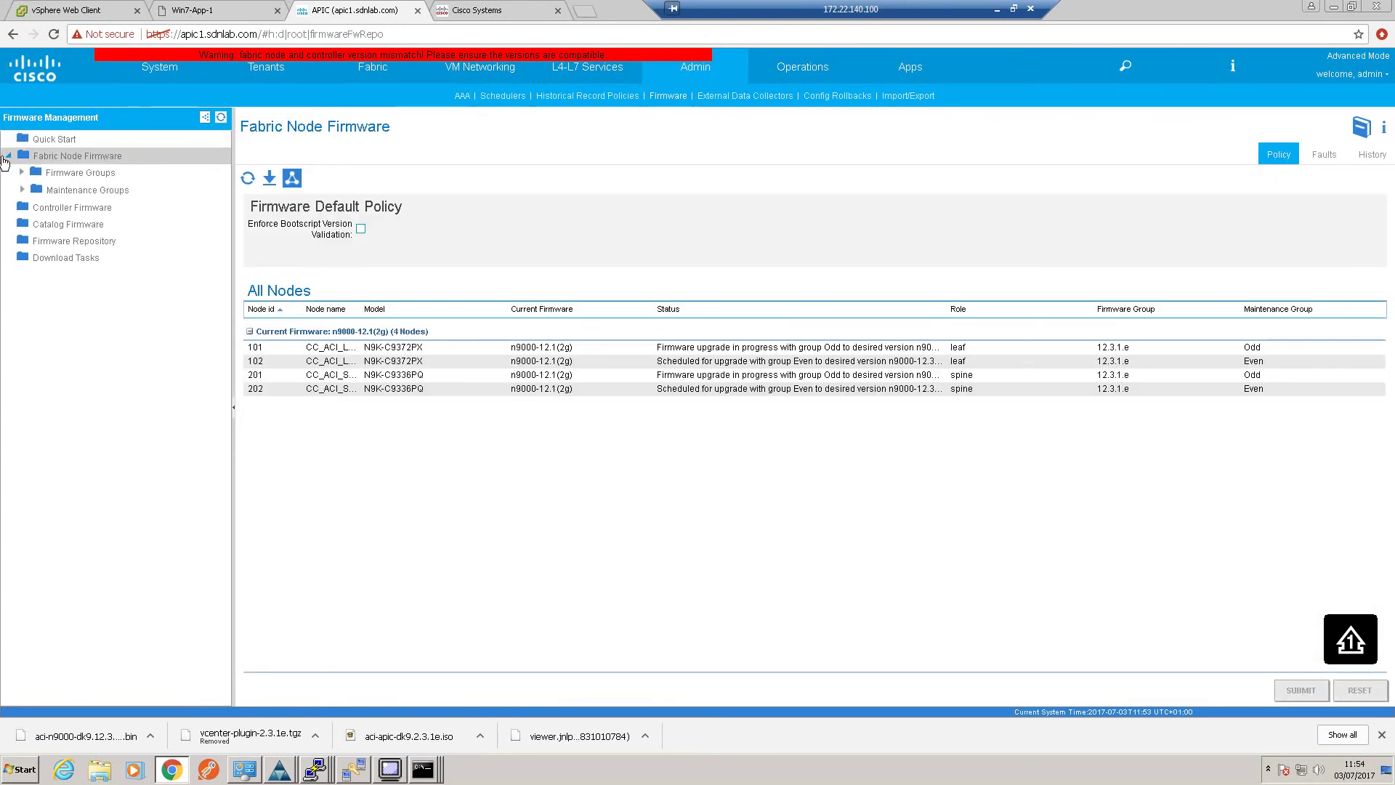
click(20, 190)
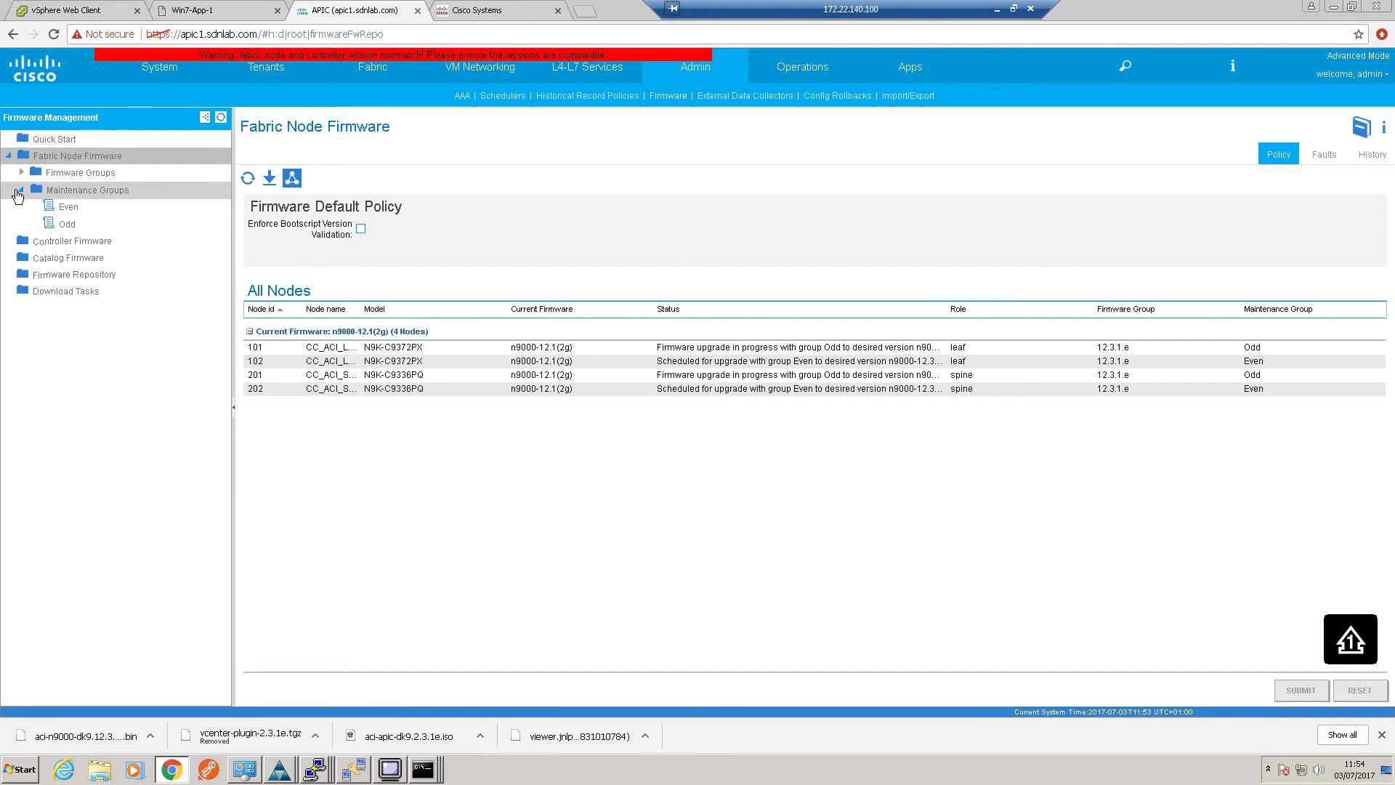
click(58, 227)
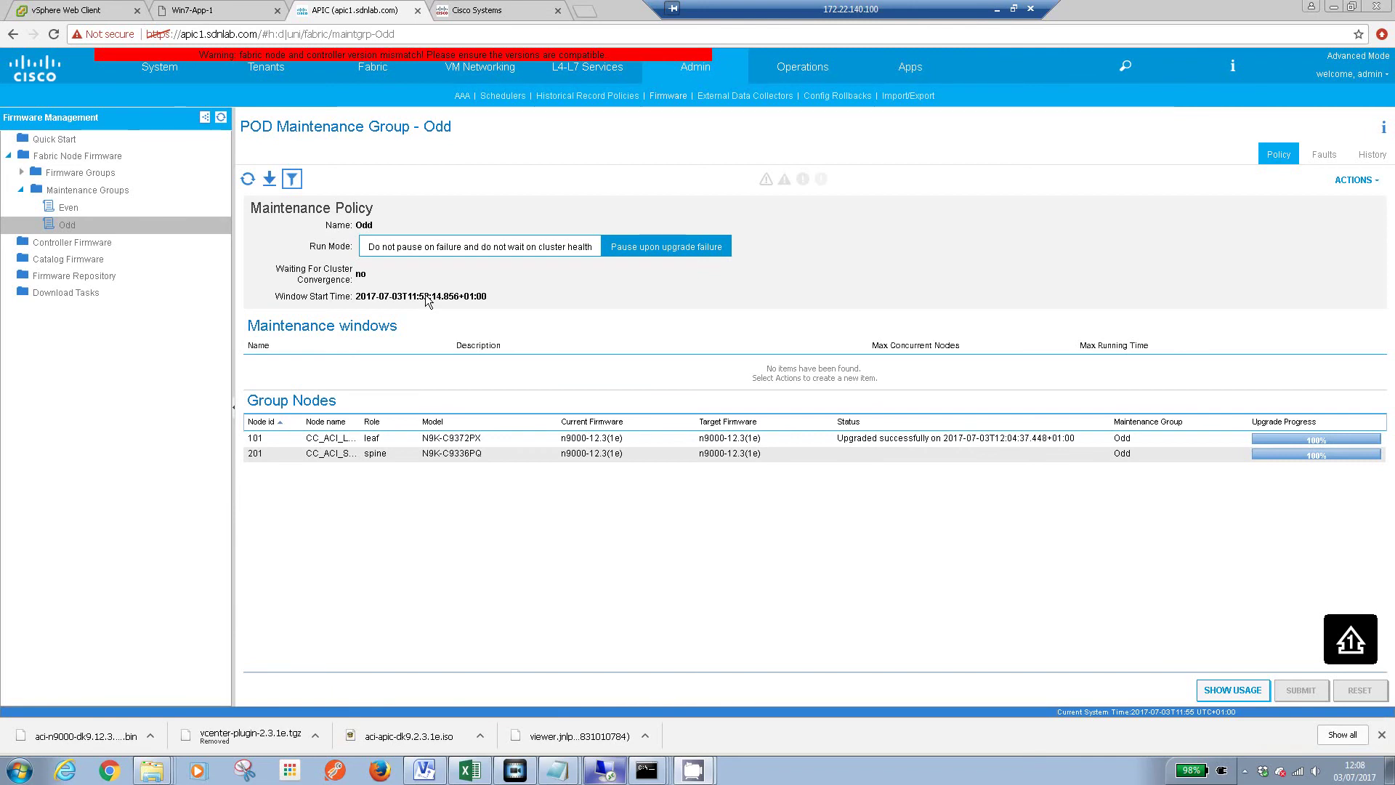
click(253, 177)
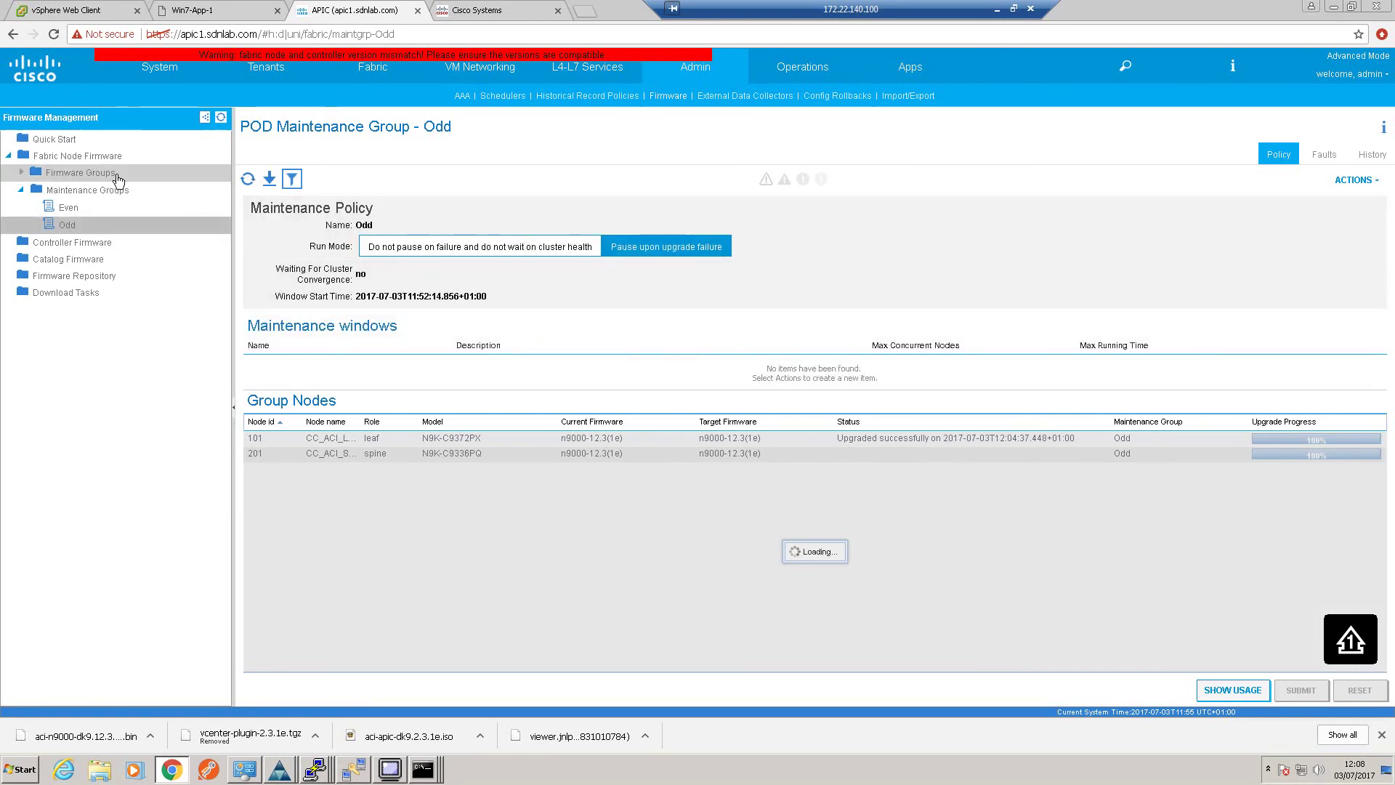
click(94, 159)
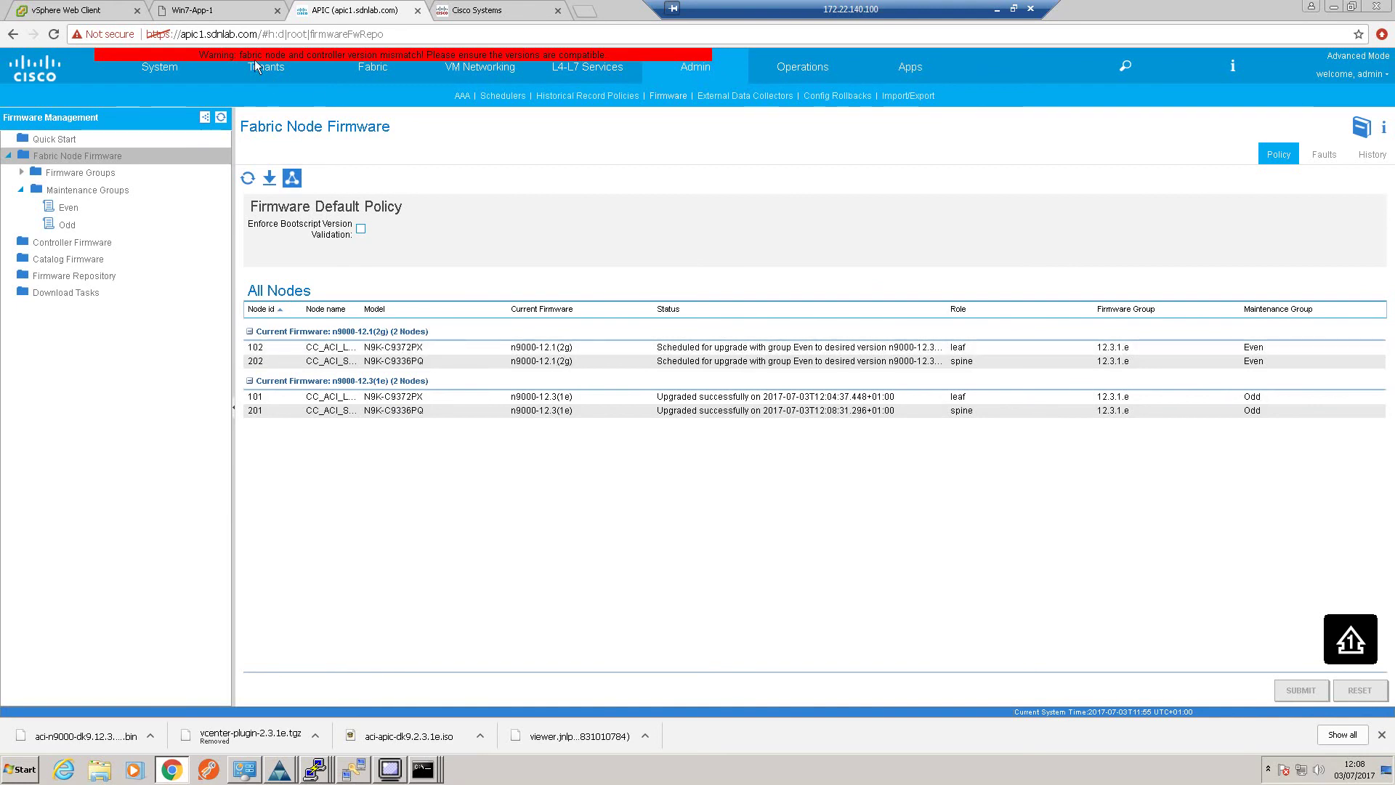
Check the Win7-App-1 pings to 10.10.10.1 and 10.10.10.100 for any lost replies
click(192, 10)
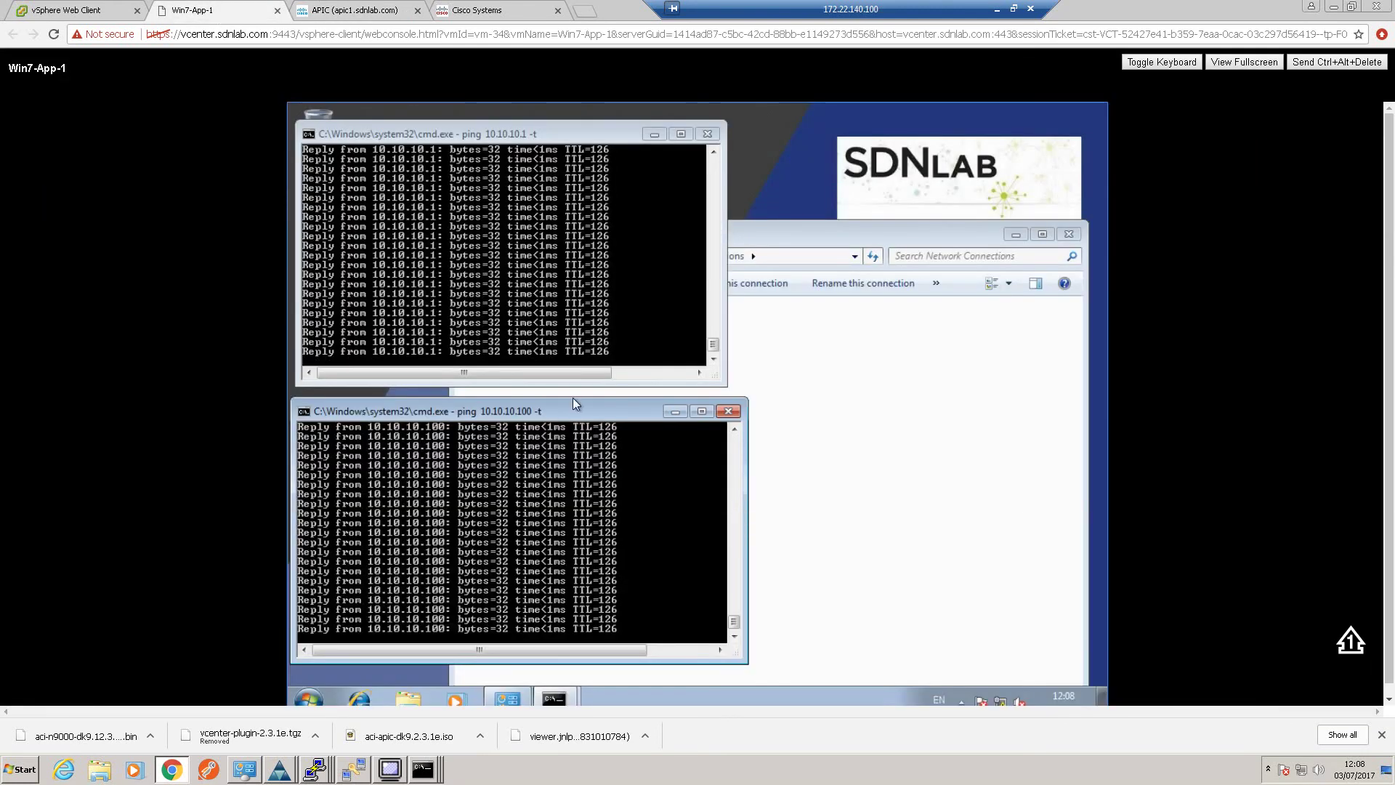
click(710, 324)
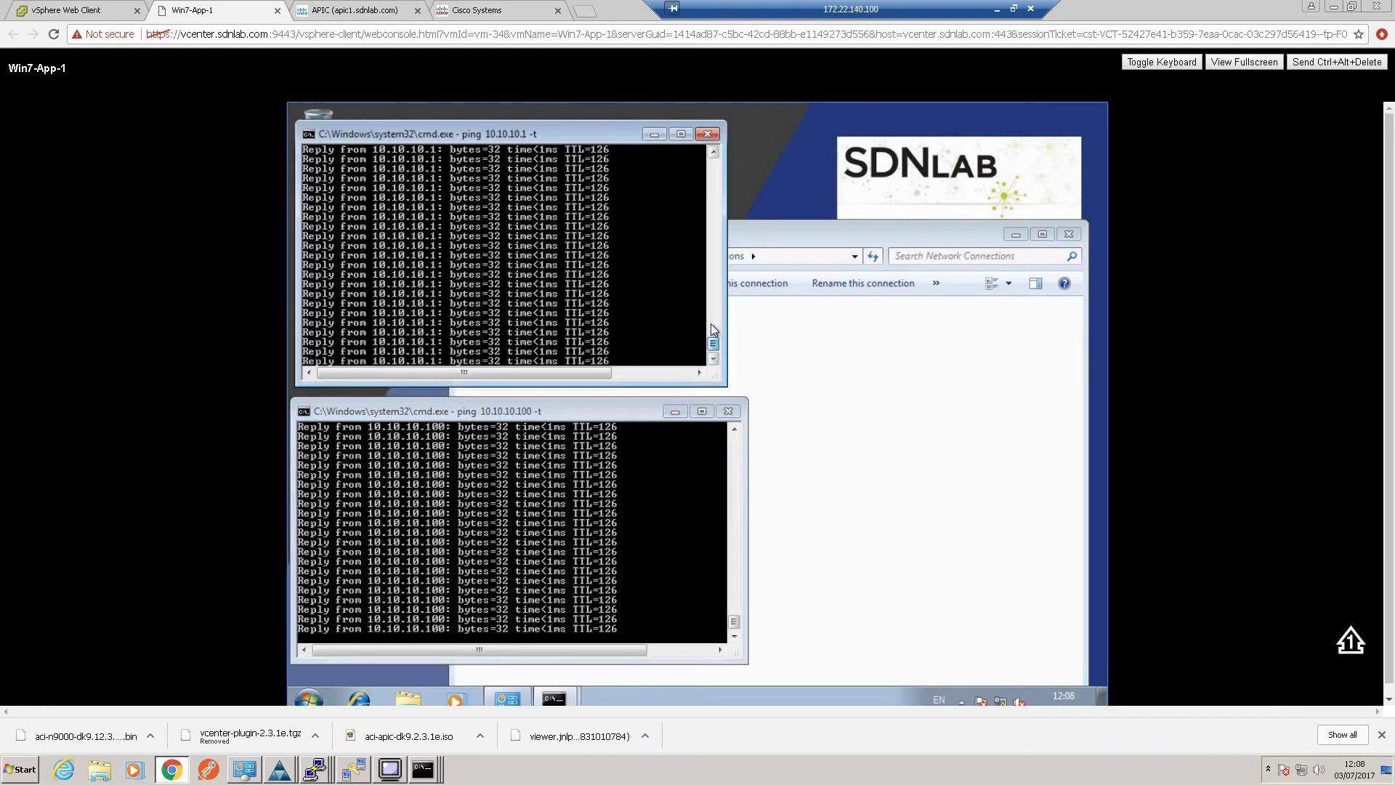
click(712, 335)
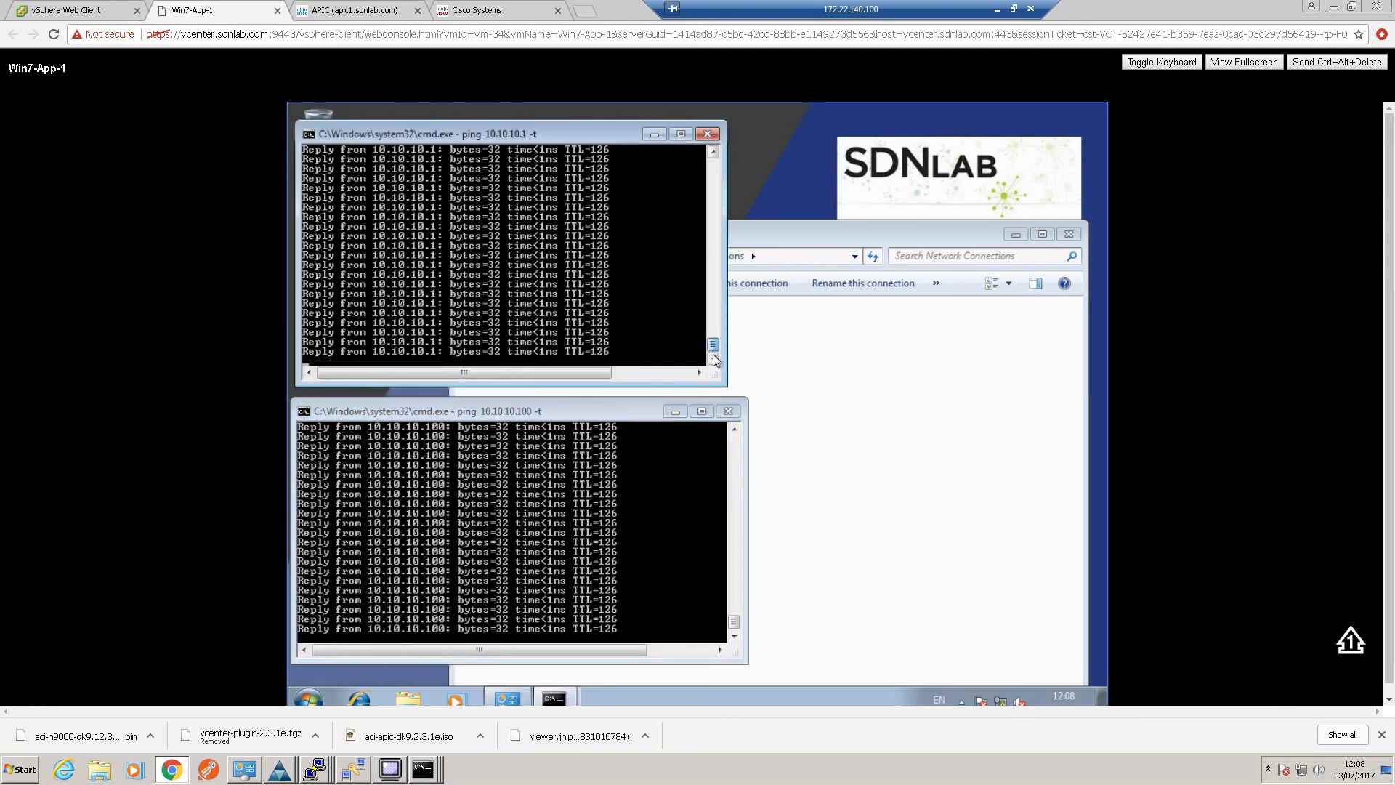
drag(734, 616, 734, 588)
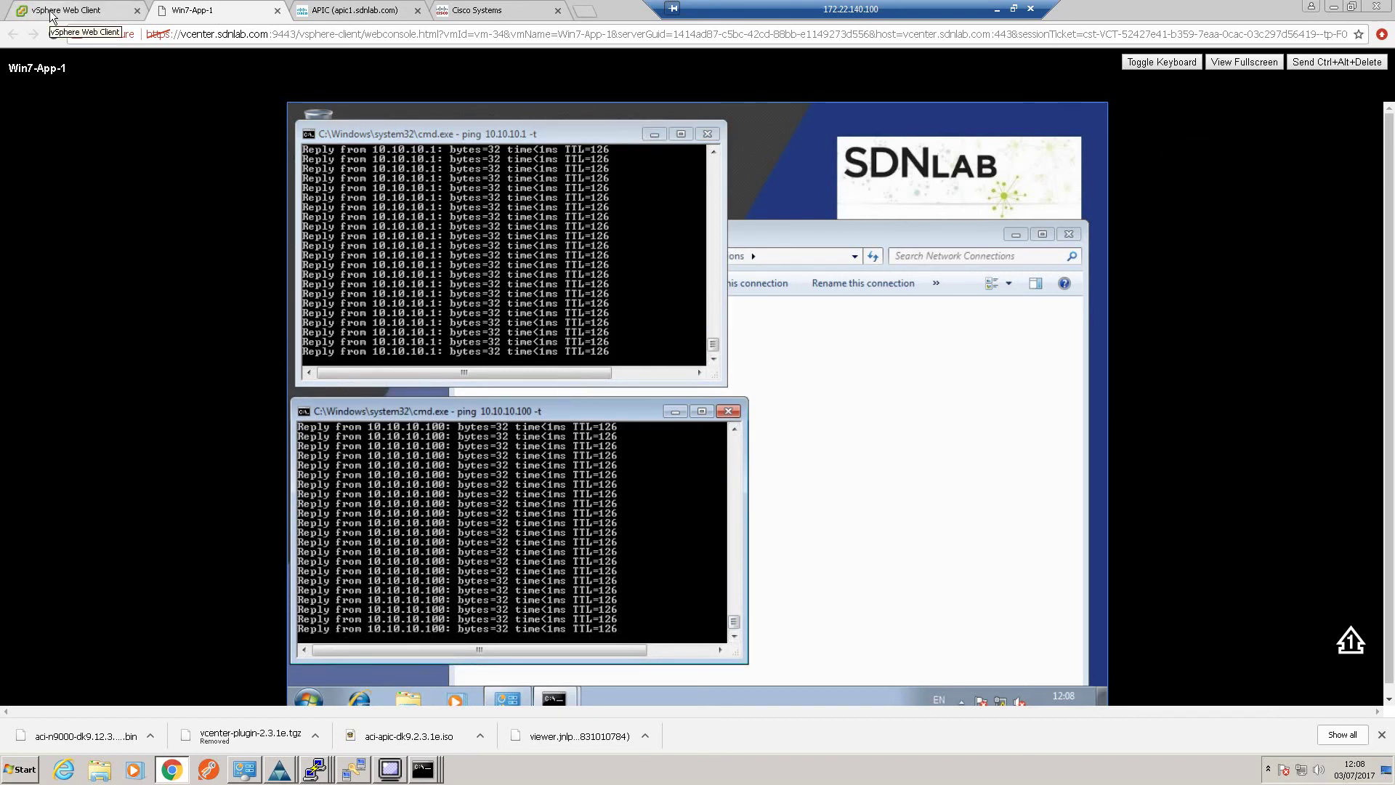
Upgrade the Even group (leaf 102, spine 202) now, submitting past the fault warning
click(354, 12)
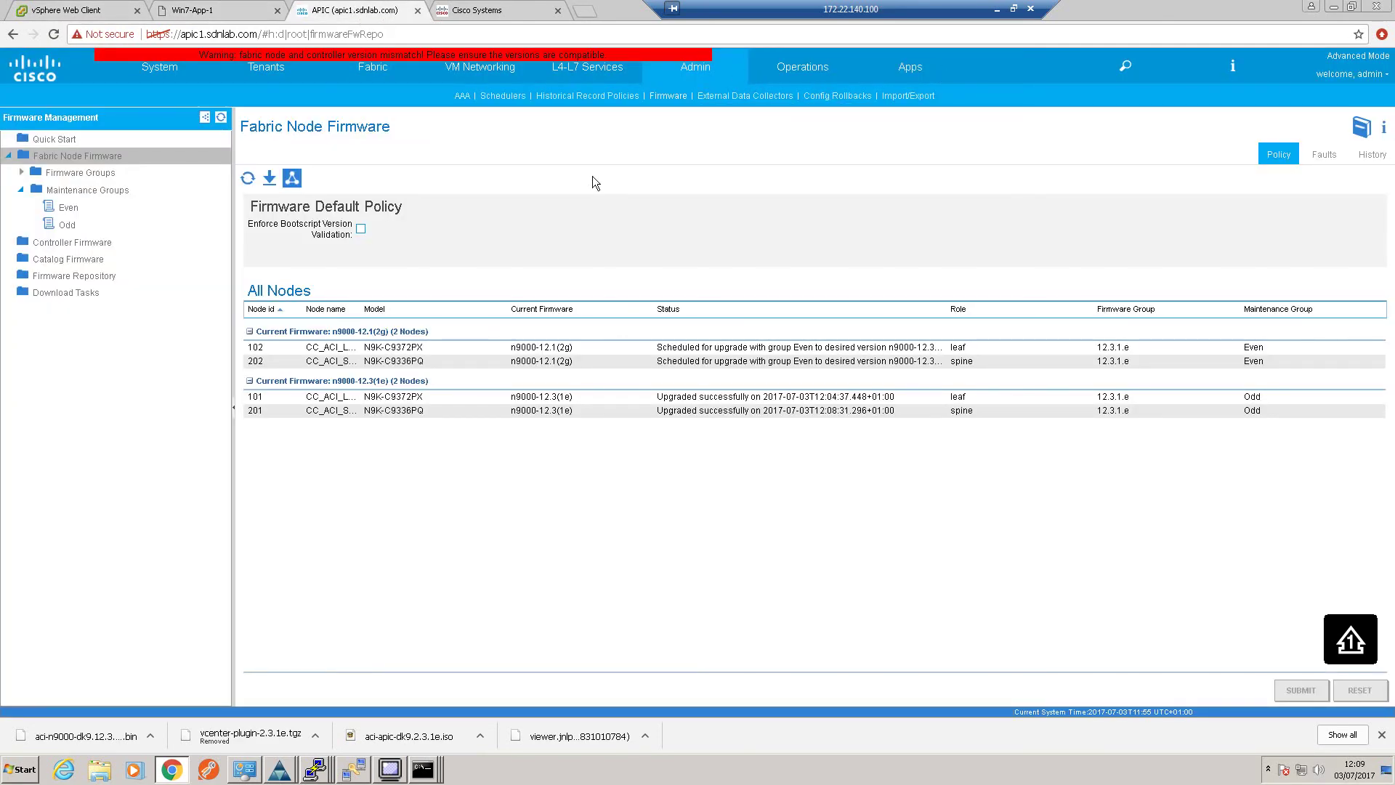
click(68, 212)
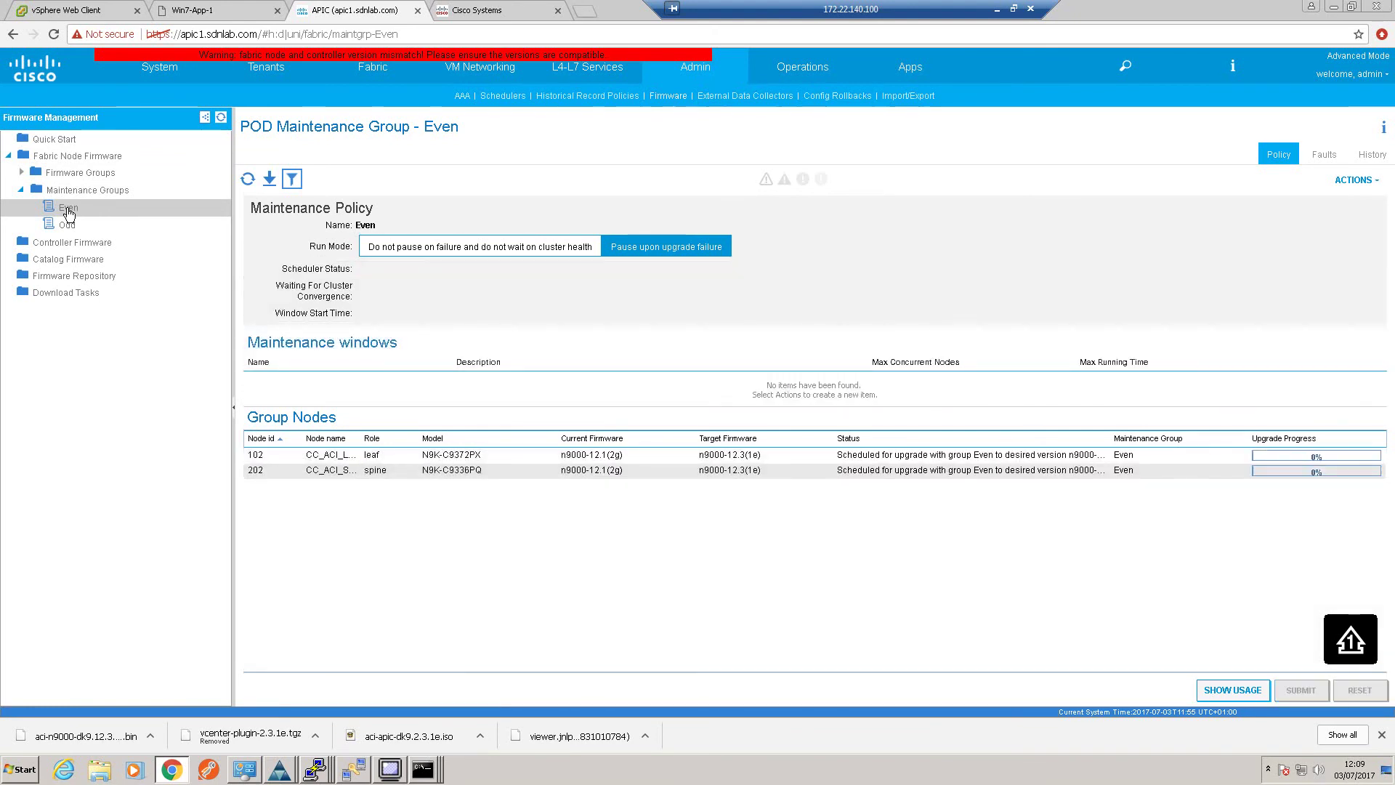
right_click(68, 211)
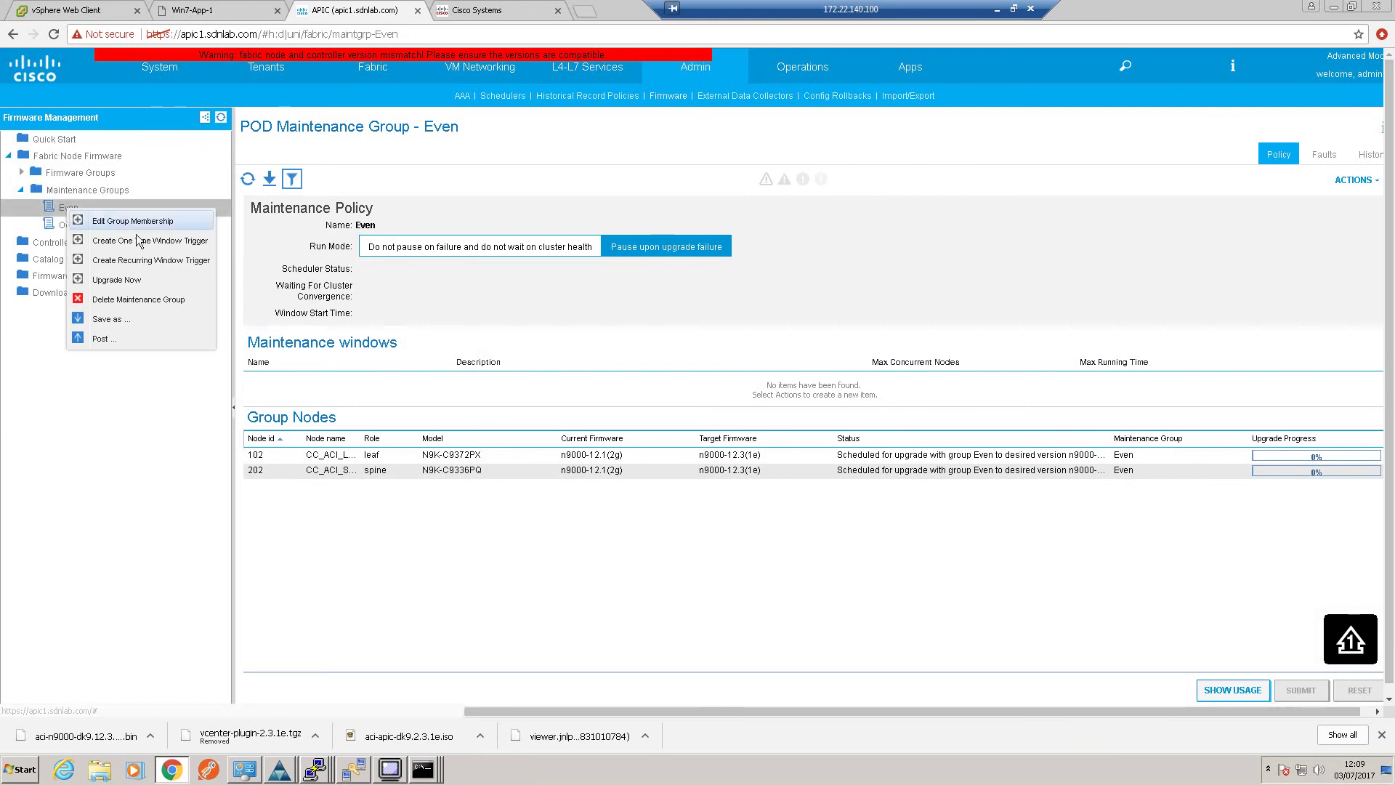
click(133, 283)
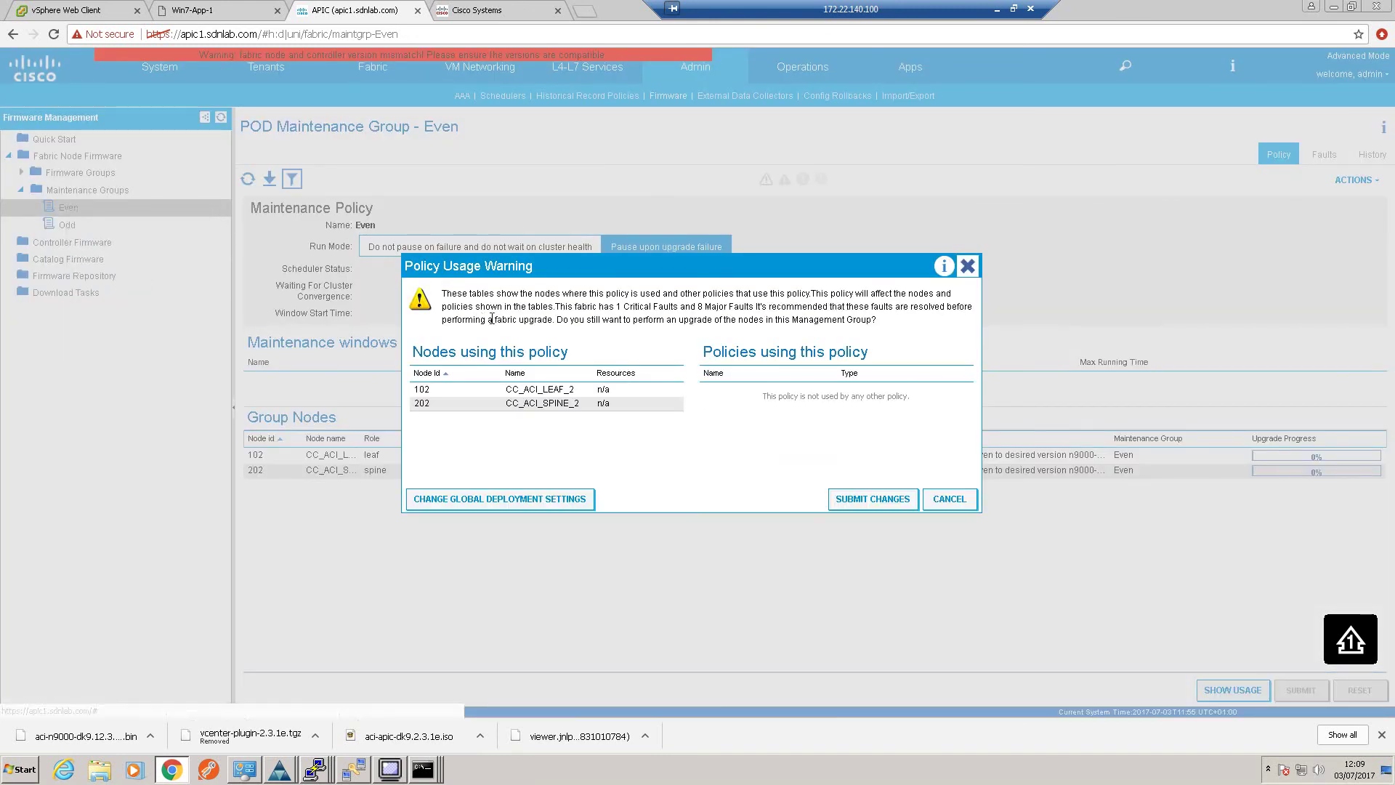
click(873, 499)
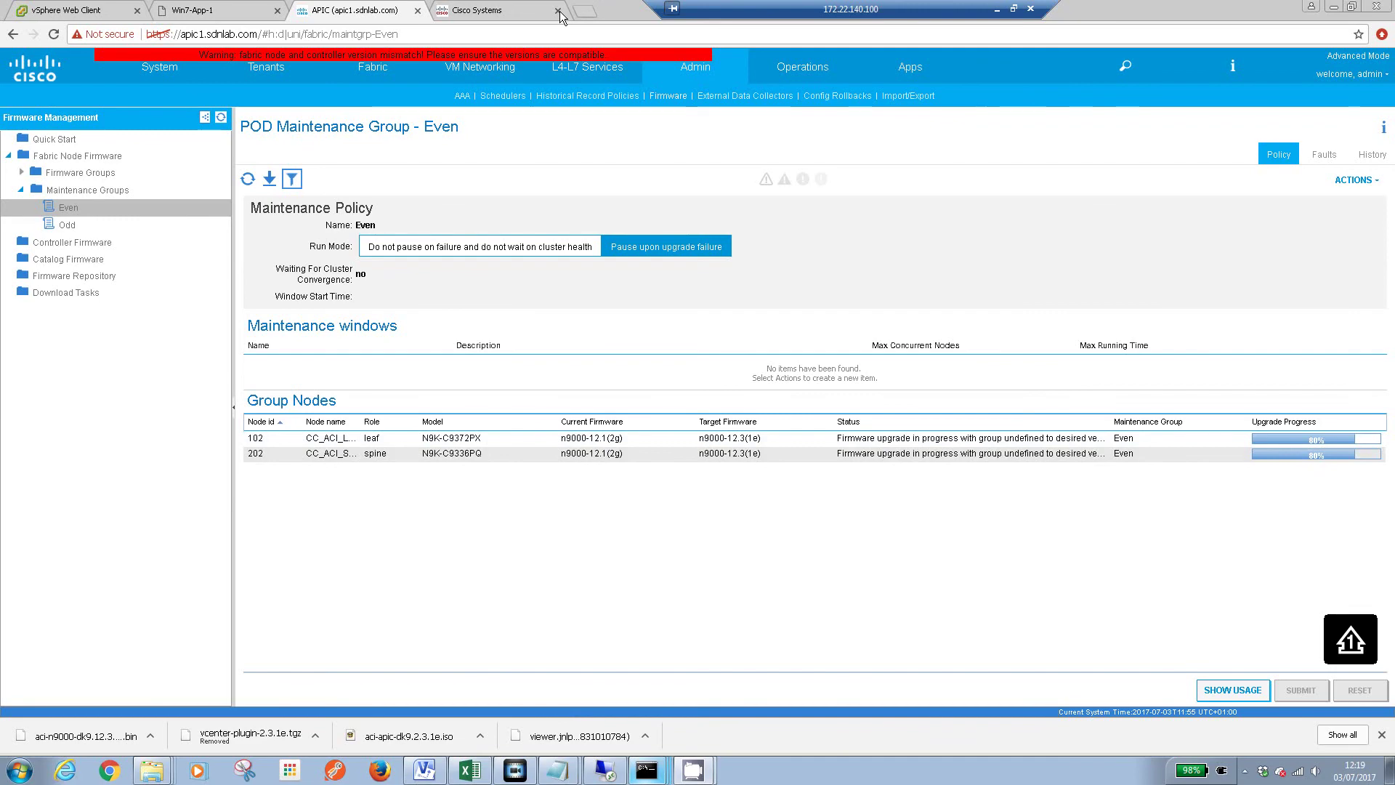
click(1333, 7)
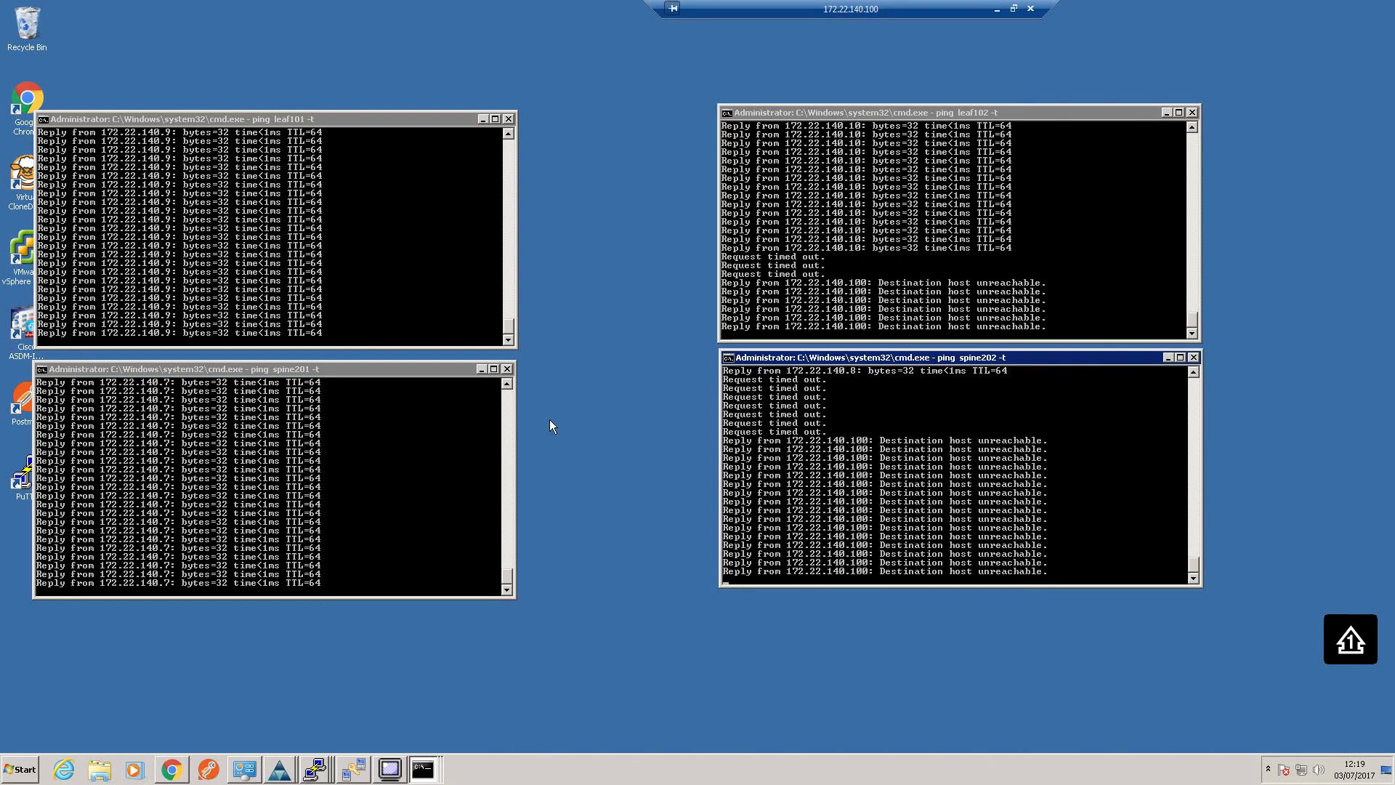
Watch the four switch pings, reviewing leaf102 and spine202 outages, then return to APIC
click(171, 768)
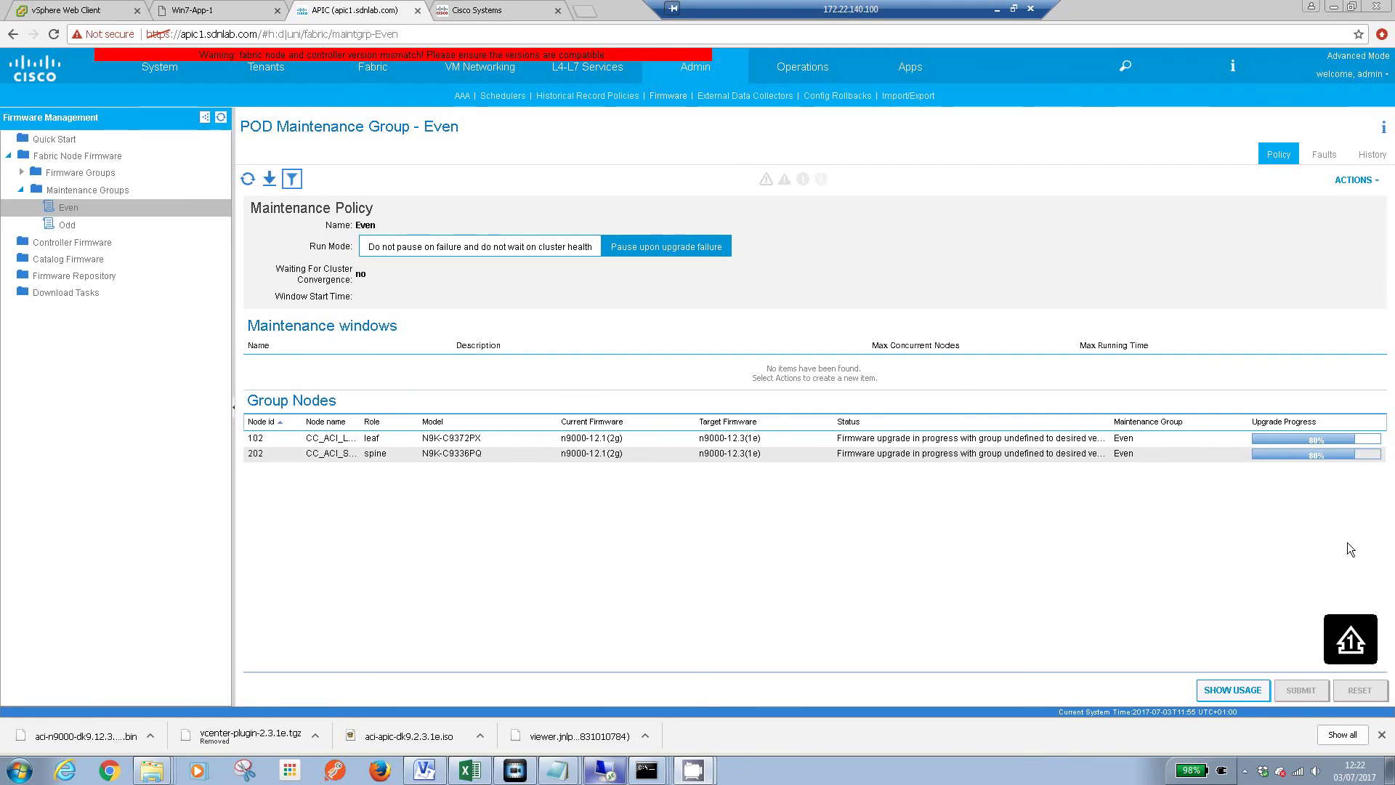
click(1335, 5)
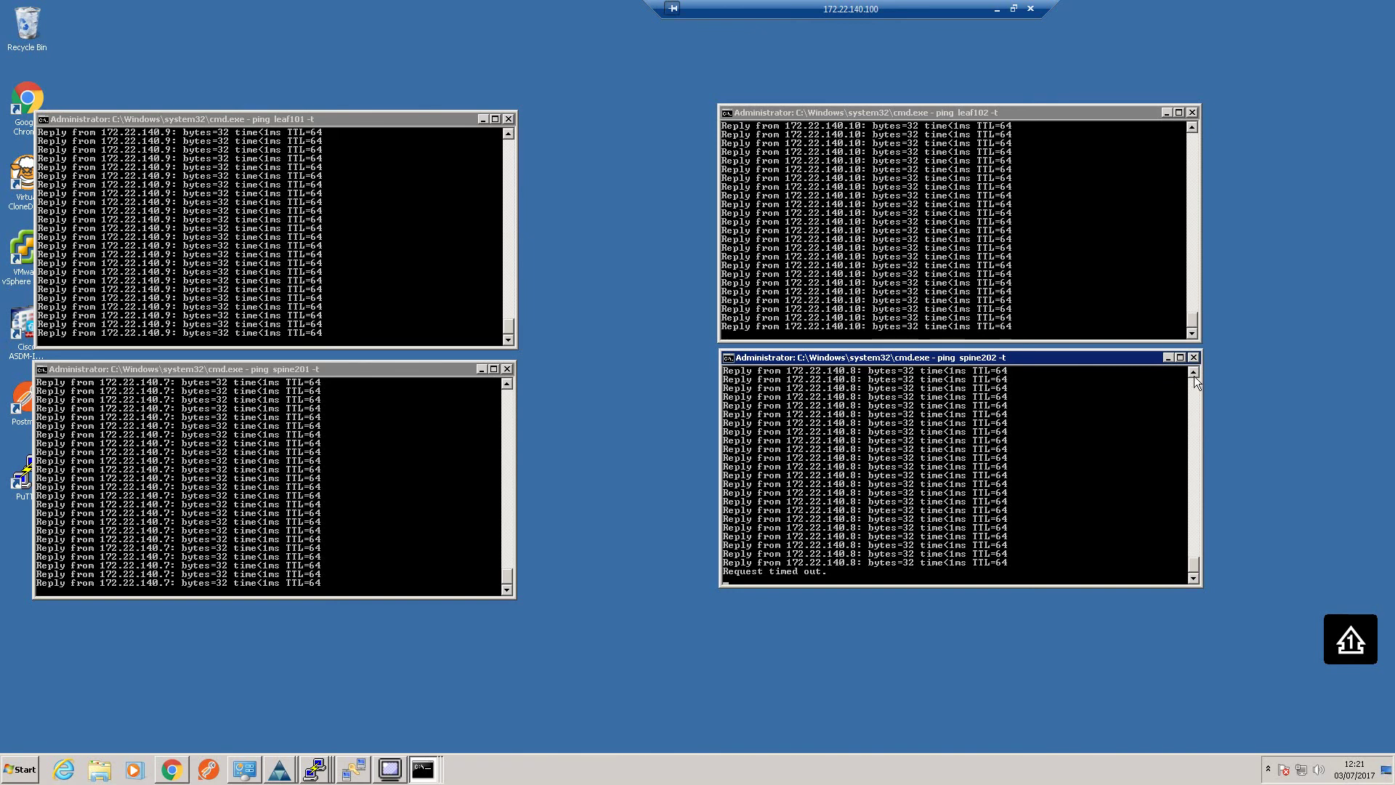
click(1192, 127)
click(1193, 127)
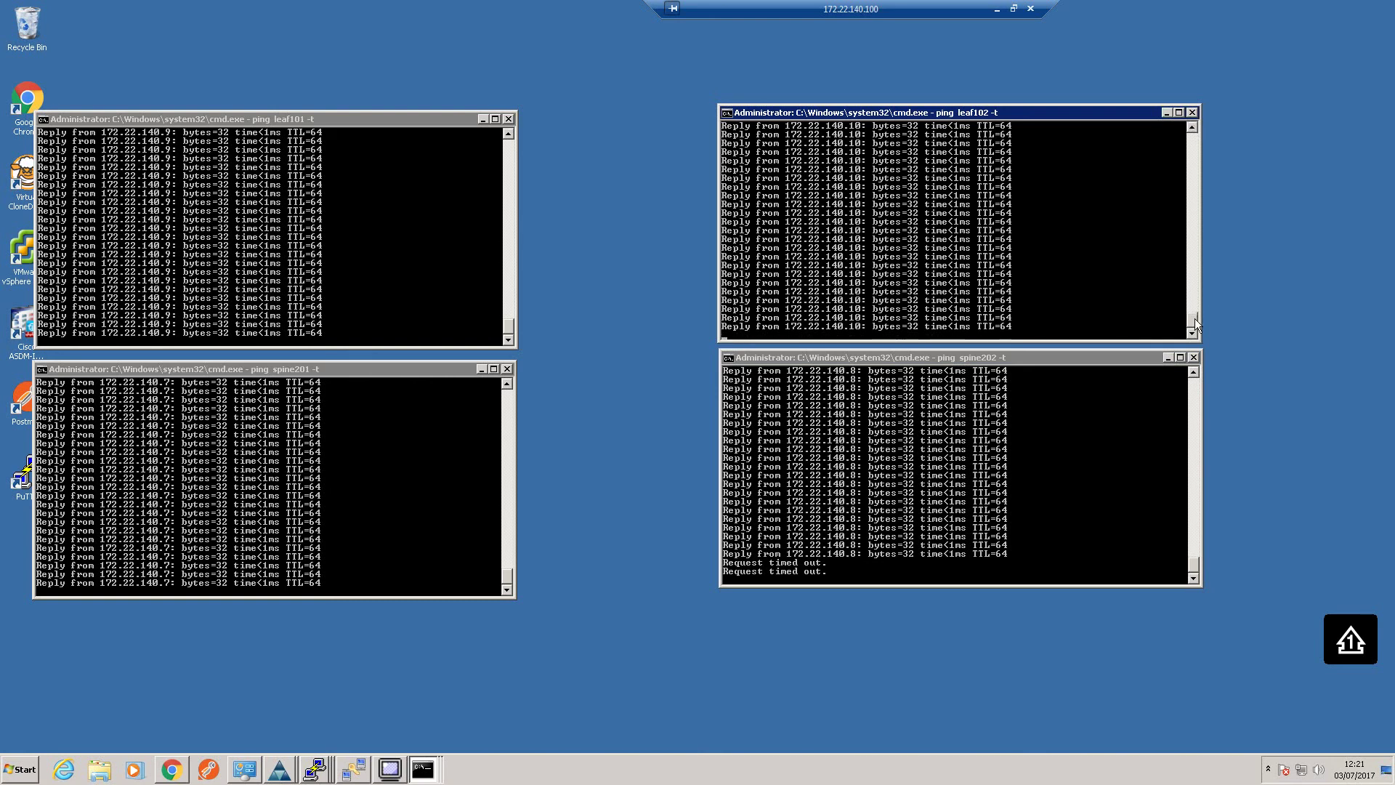
mouse_move(1194, 318)
mouse_down()
mouse_move(1196, 273)
mouse_move(1192, 320)
mouse_up()
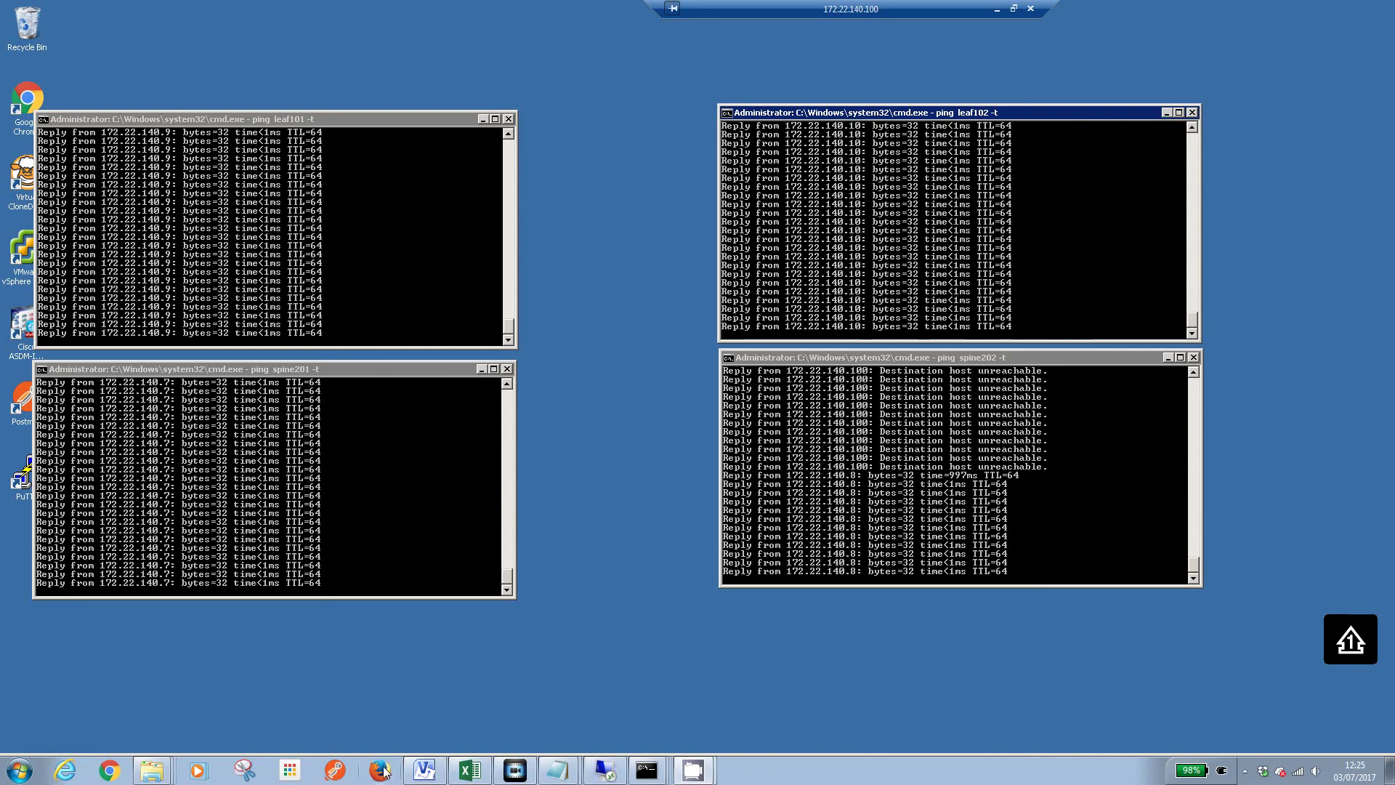
click(106, 771)
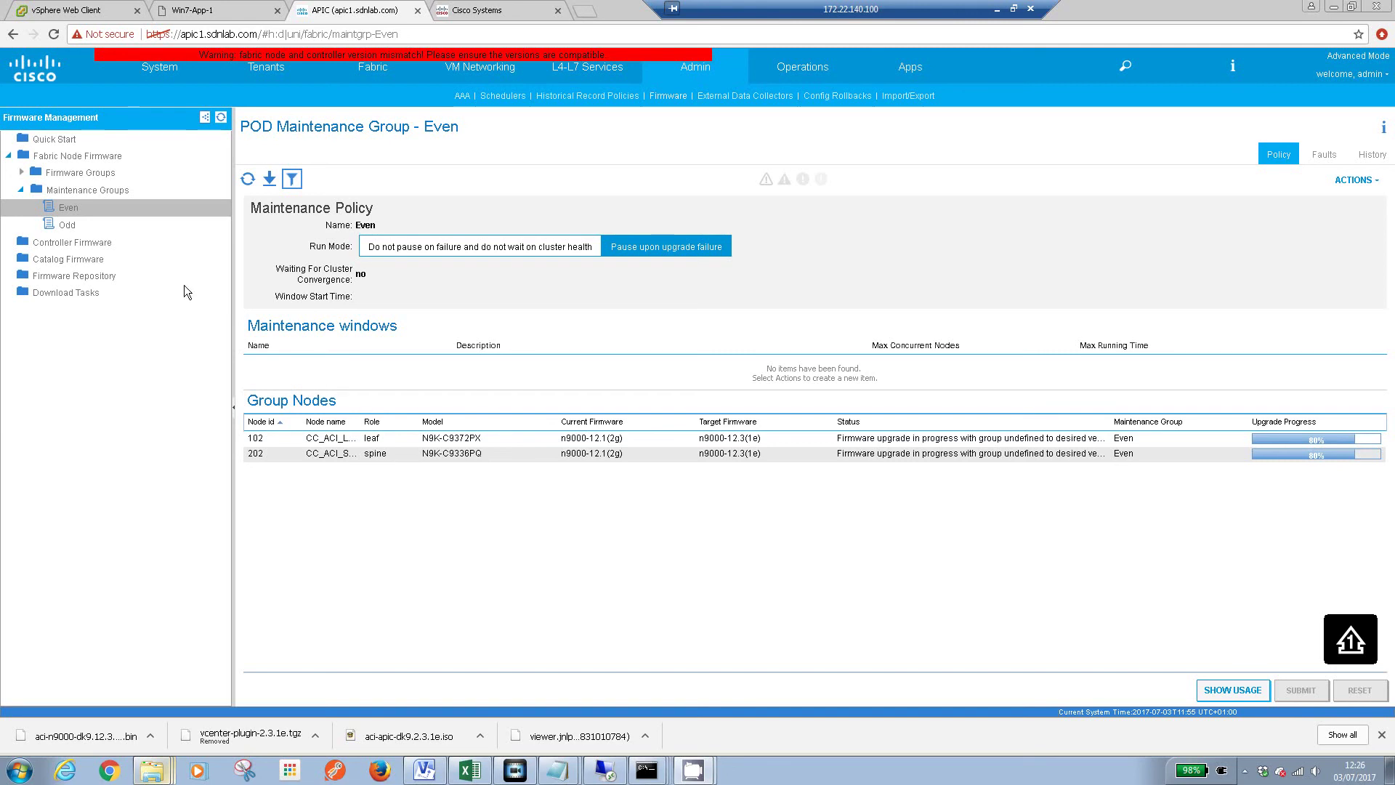
Confirm all four switches on n9000-12.3(1e) and view the three APICs' 2.3(1e) controller firmware
click(68, 220)
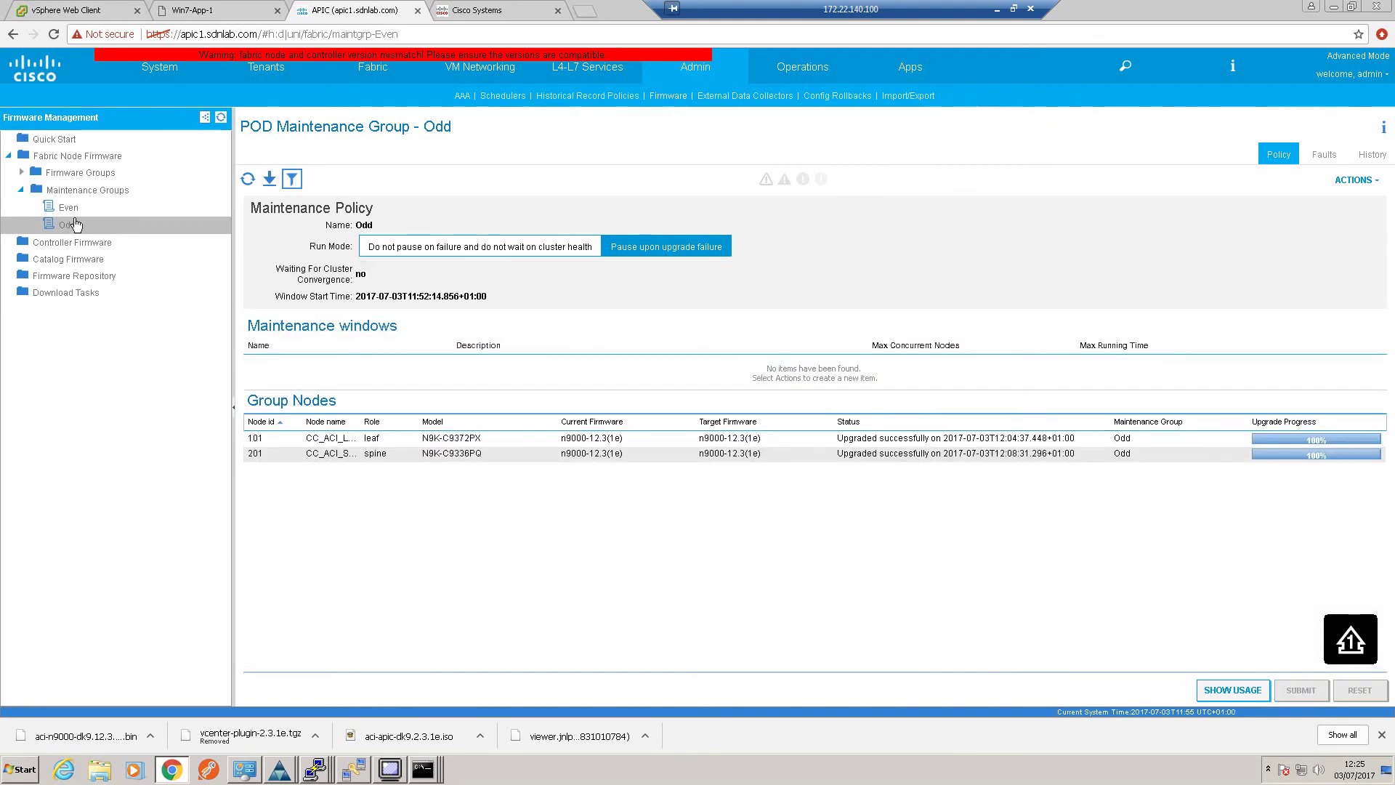
click(78, 213)
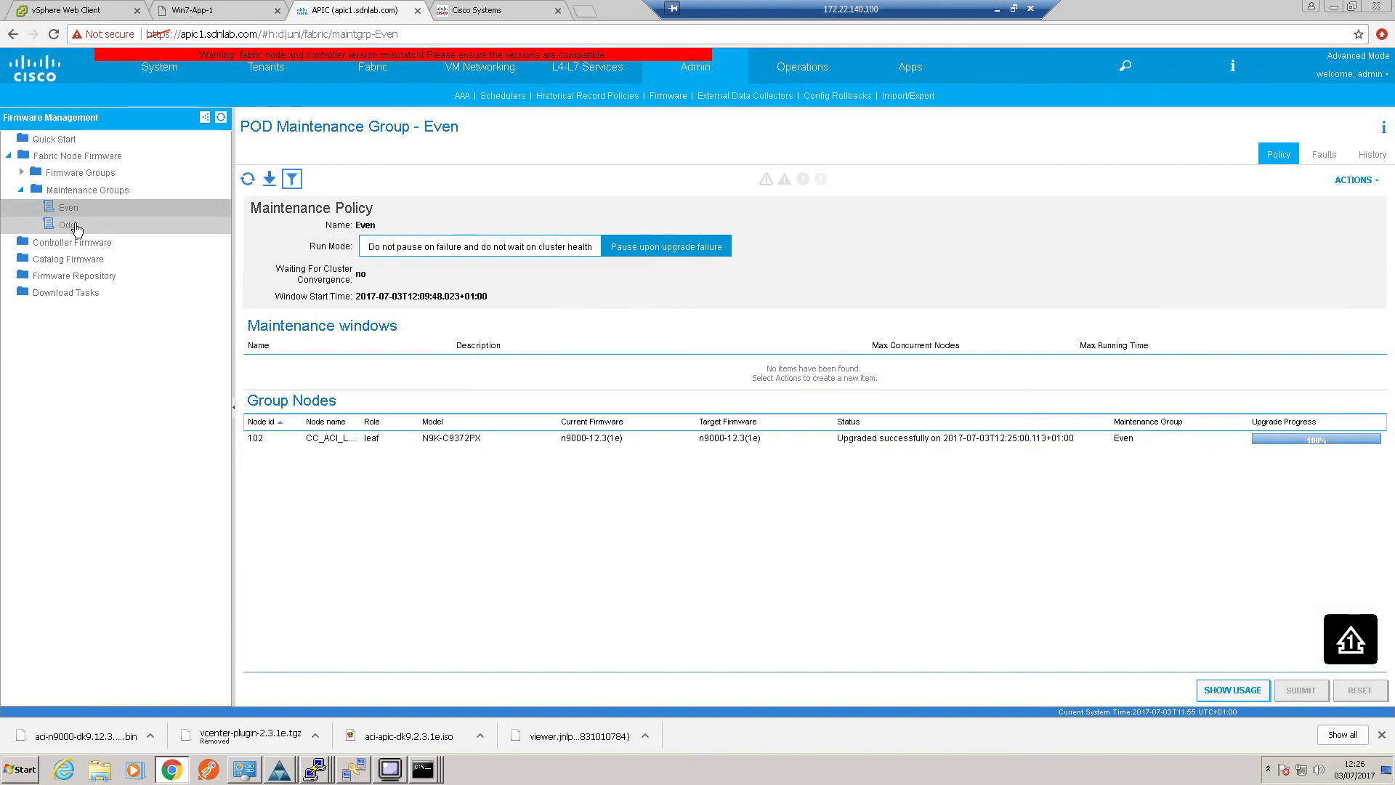
click(76, 226)
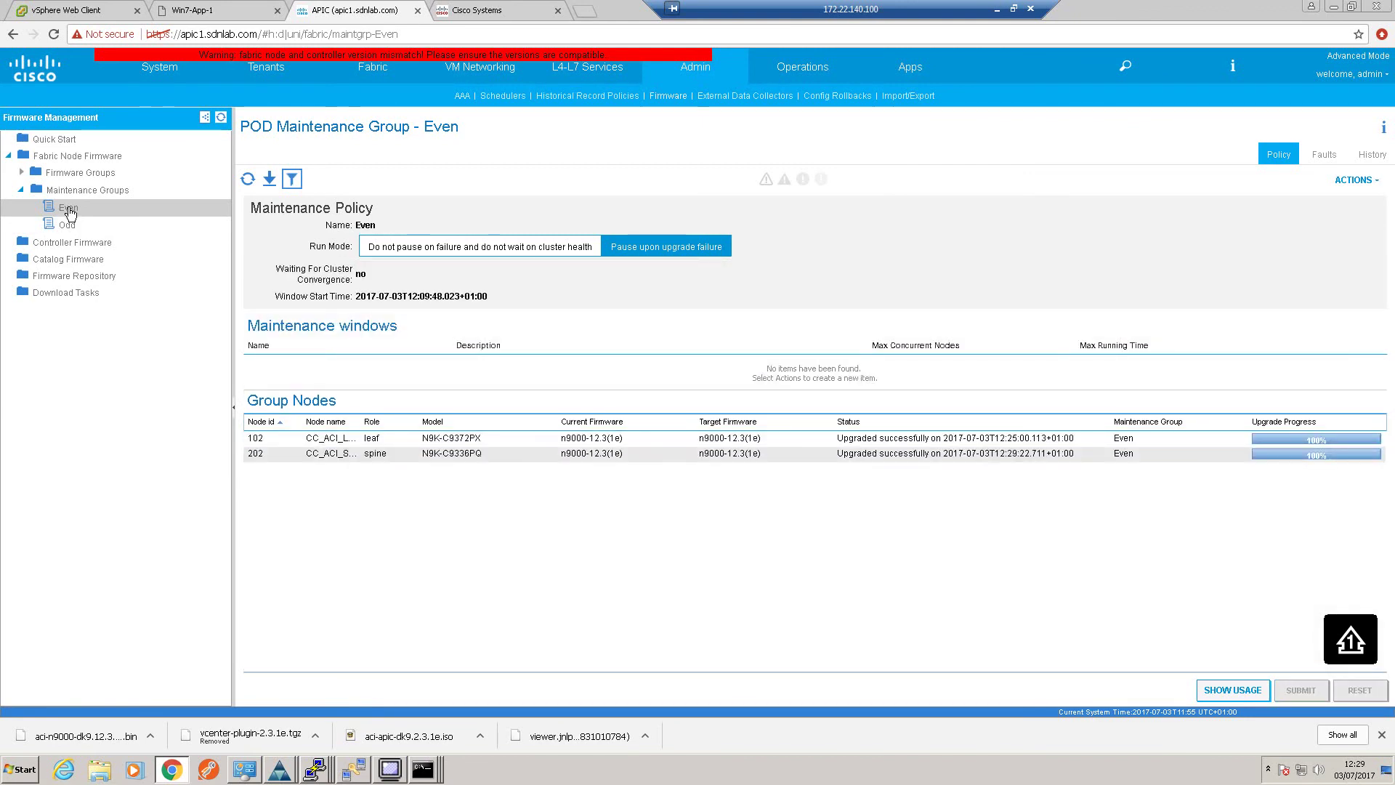
click(74, 159)
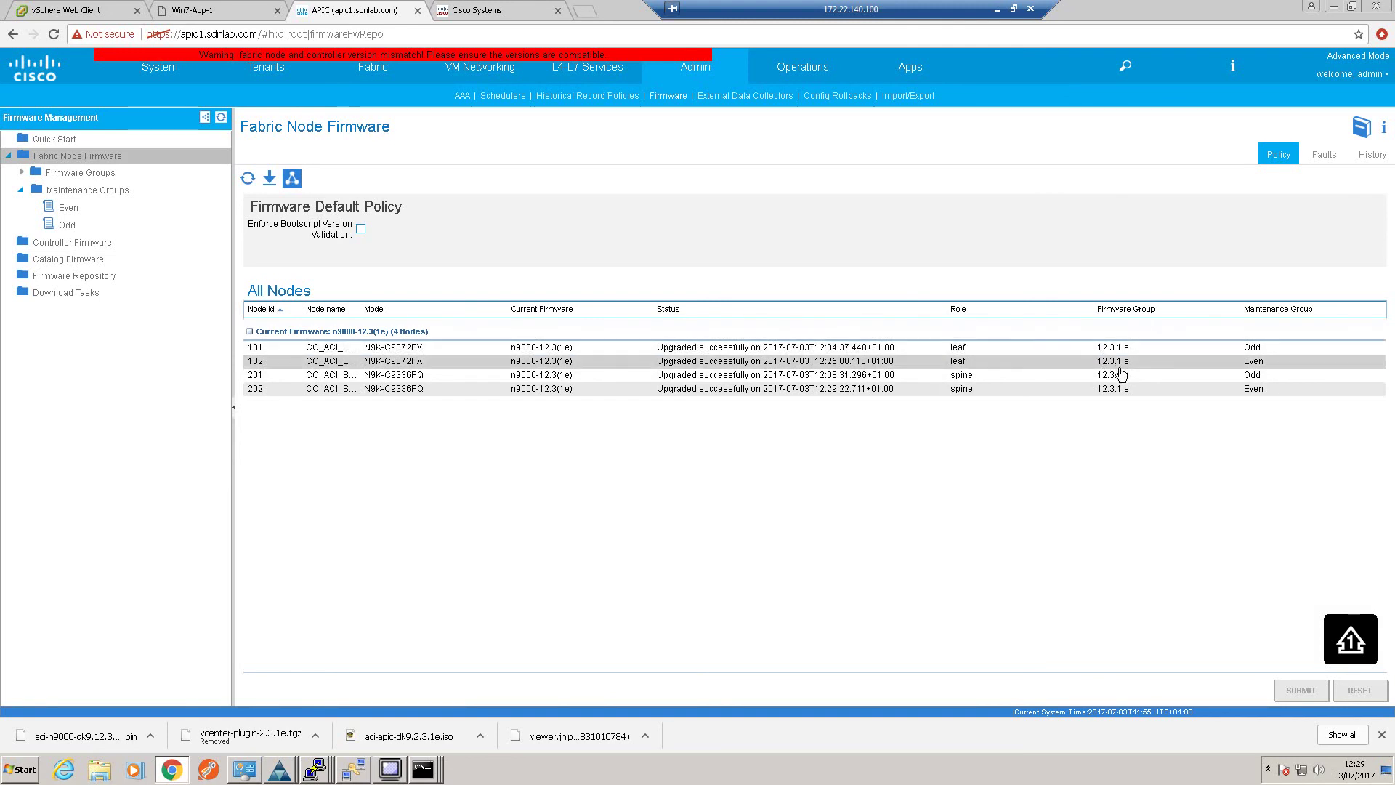
click(85, 244)
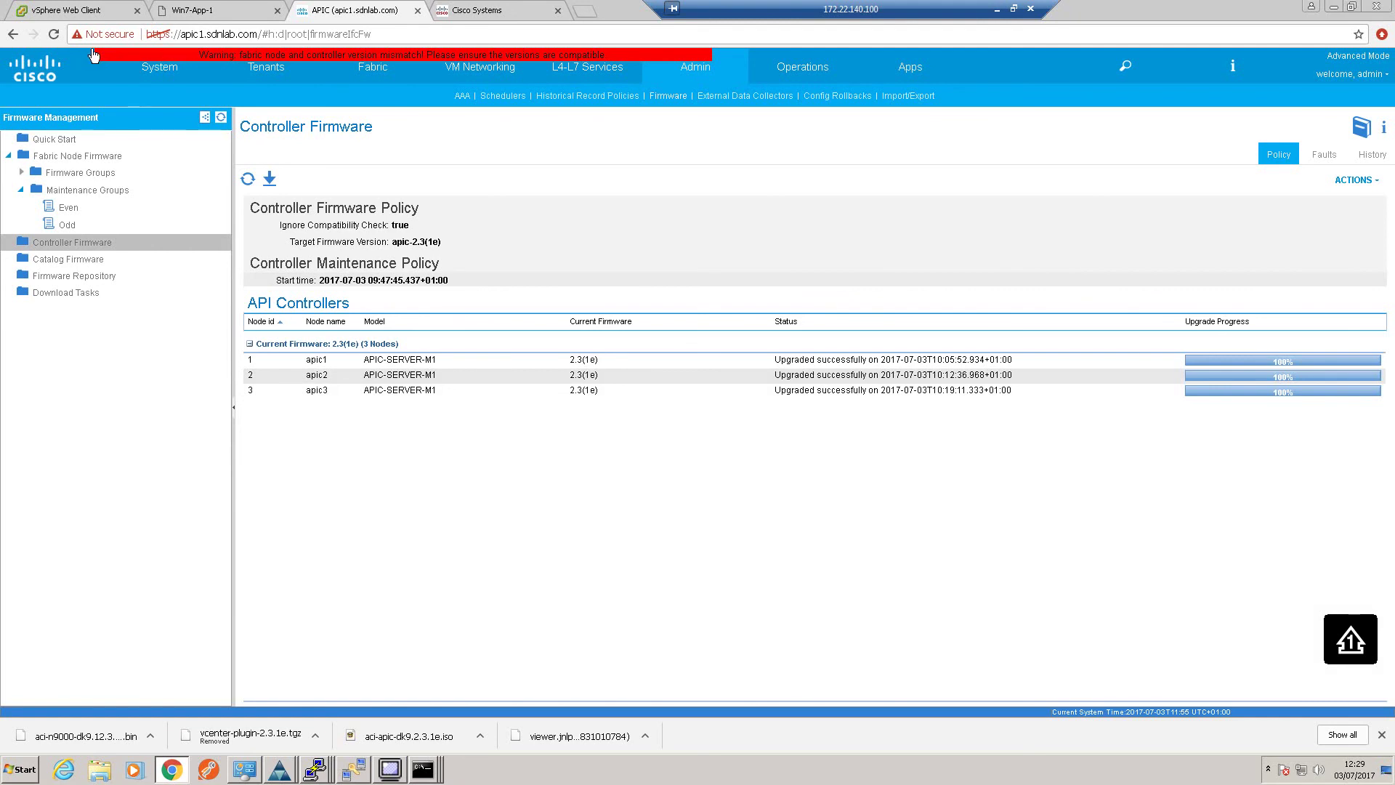
click(54, 35)
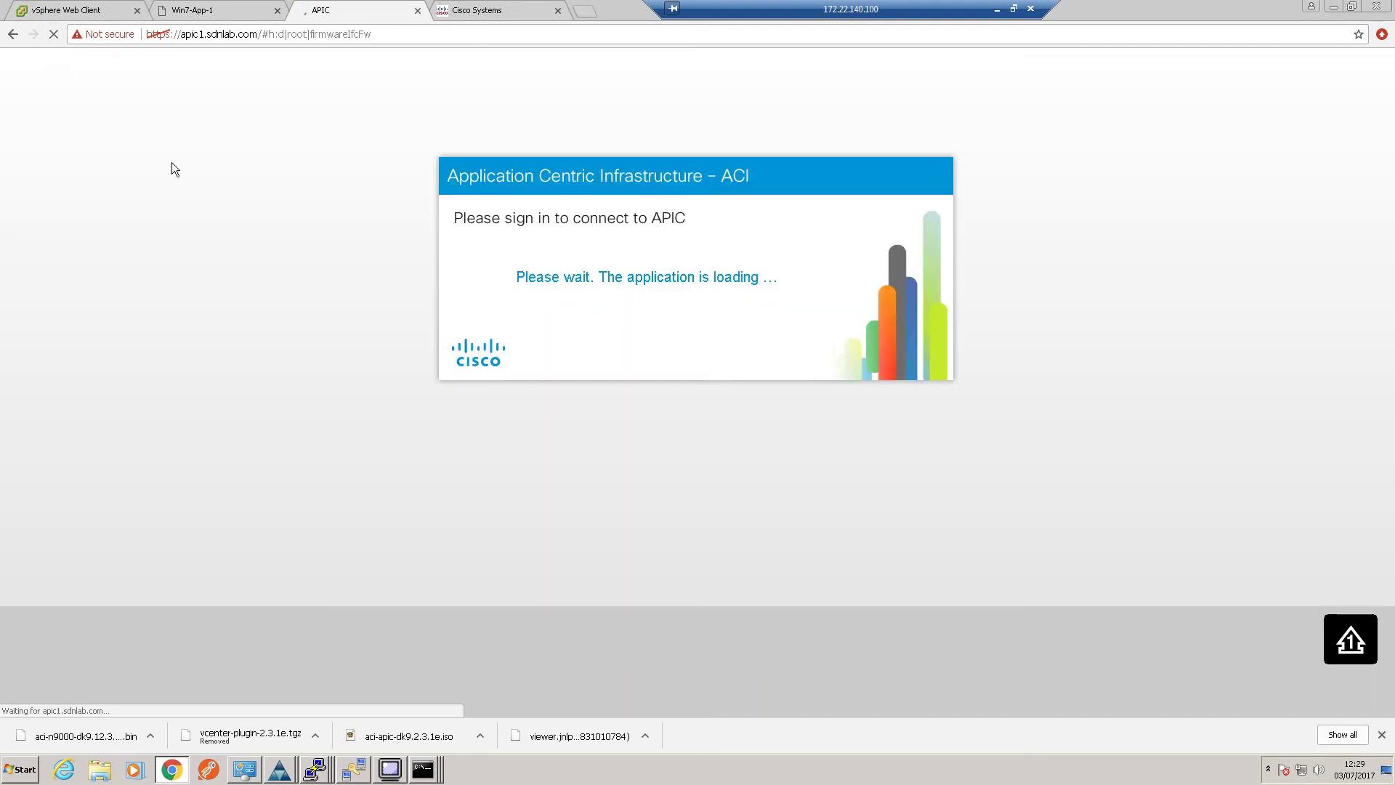